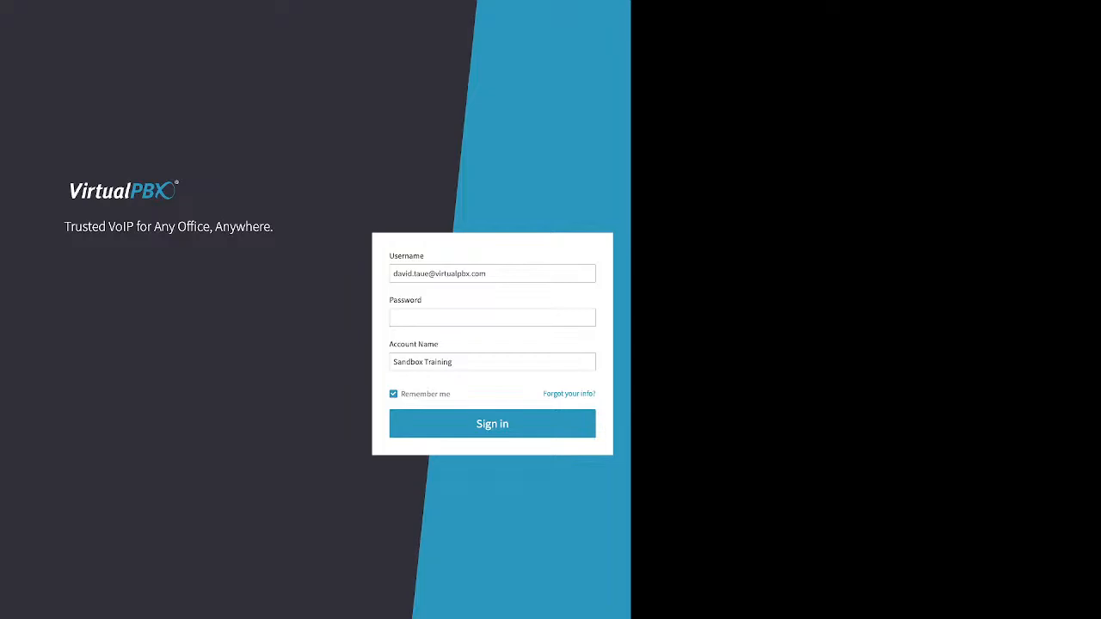
Step: Review the password recovery form's Email/Username, Account Name and Phone Number fields, then return to sign-in
left_click_drag(543, 394, 592, 393)
left_click(600, 394)
left_click(567, 394)
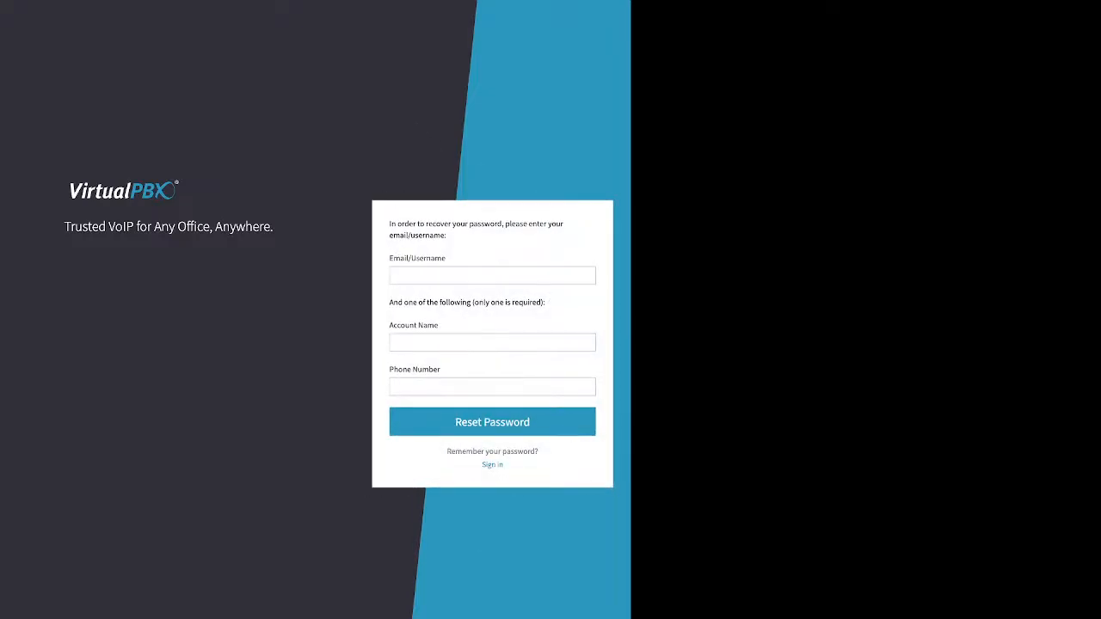
left_click_drag(389, 258, 446, 258)
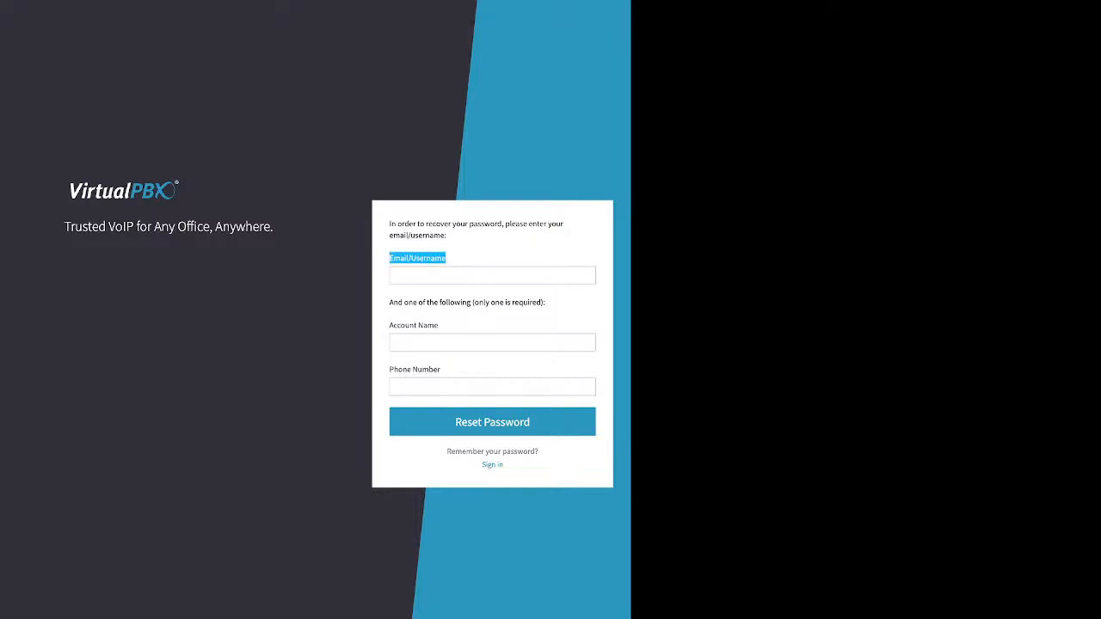
left_click_drag(389, 325, 439, 325)
triple_click(415, 370)
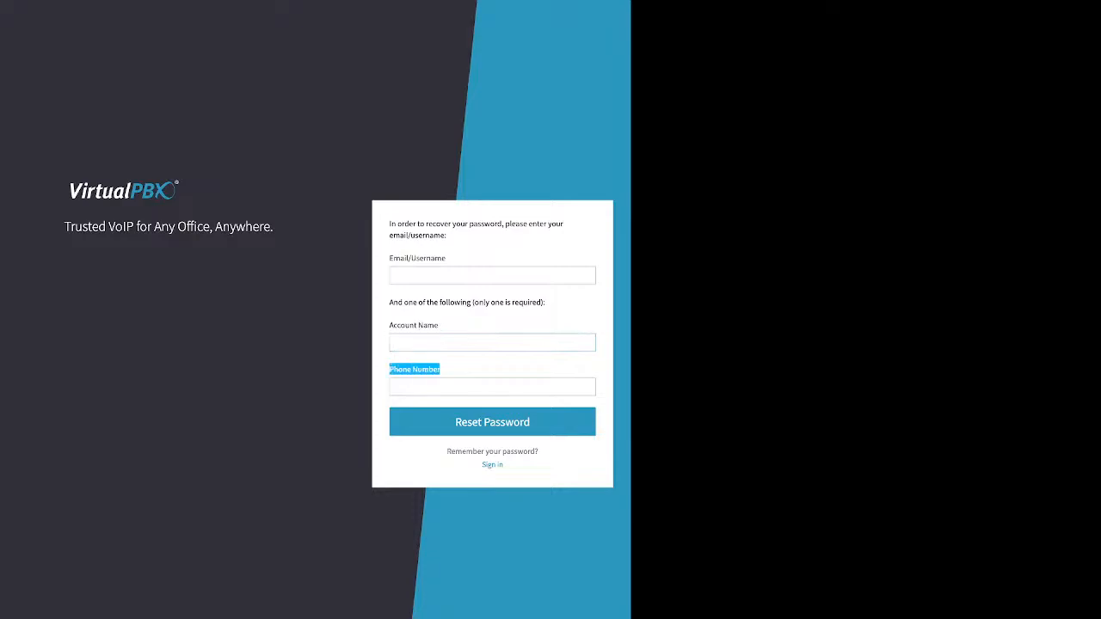
left_click(492, 465)
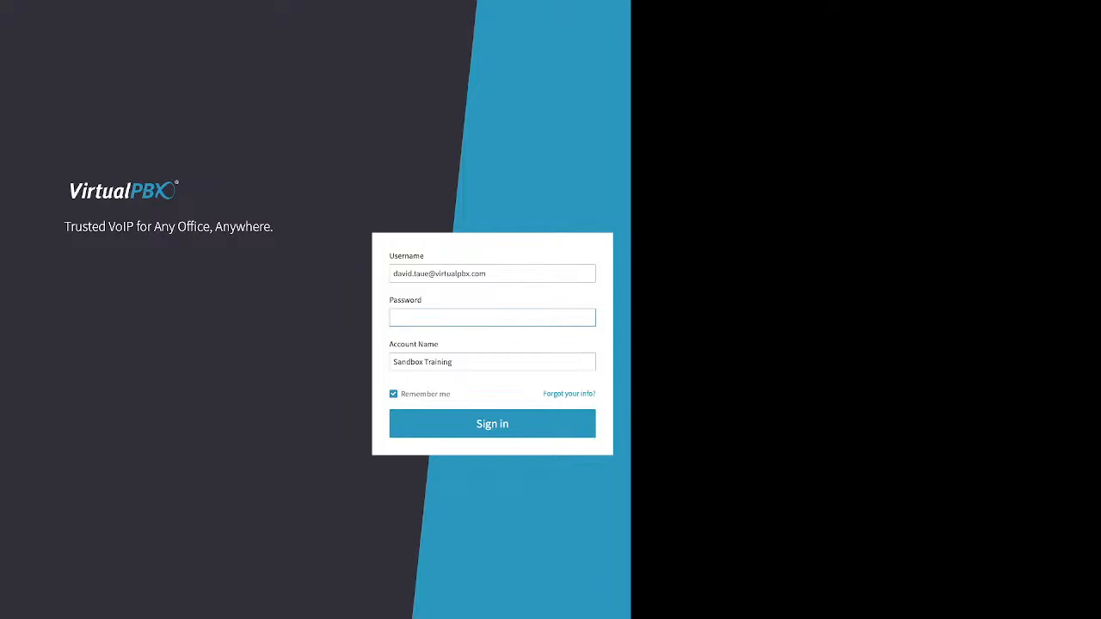
Step: Sign in with the password, retyping it after the Invalid Credentials error
type("•••••••")
double_click(492, 424)
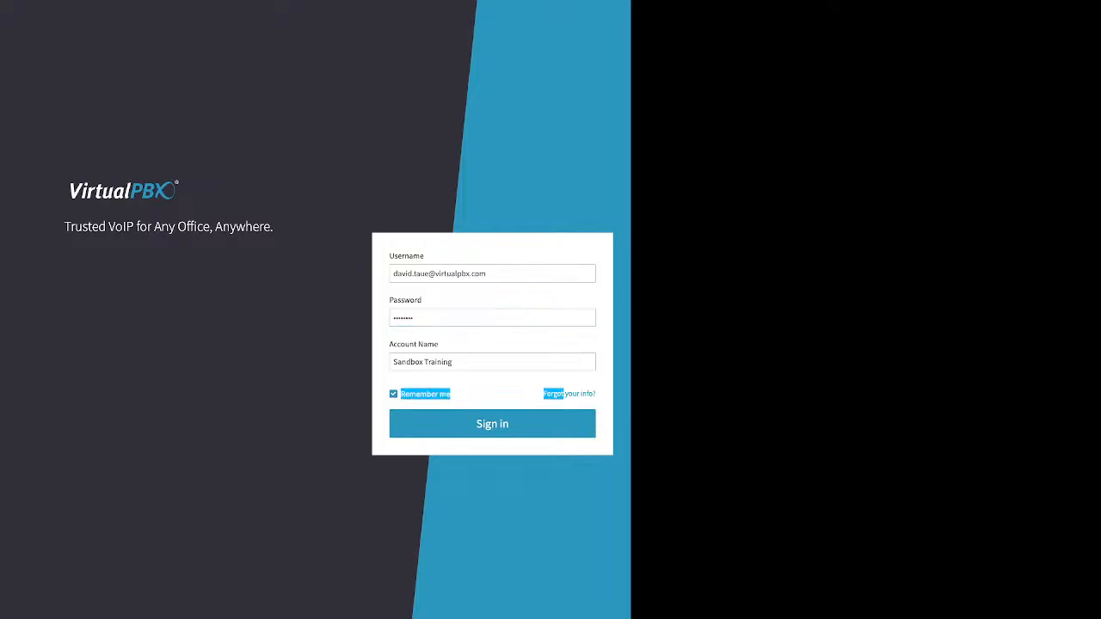
left_click_drag(526, 273, 390, 273)
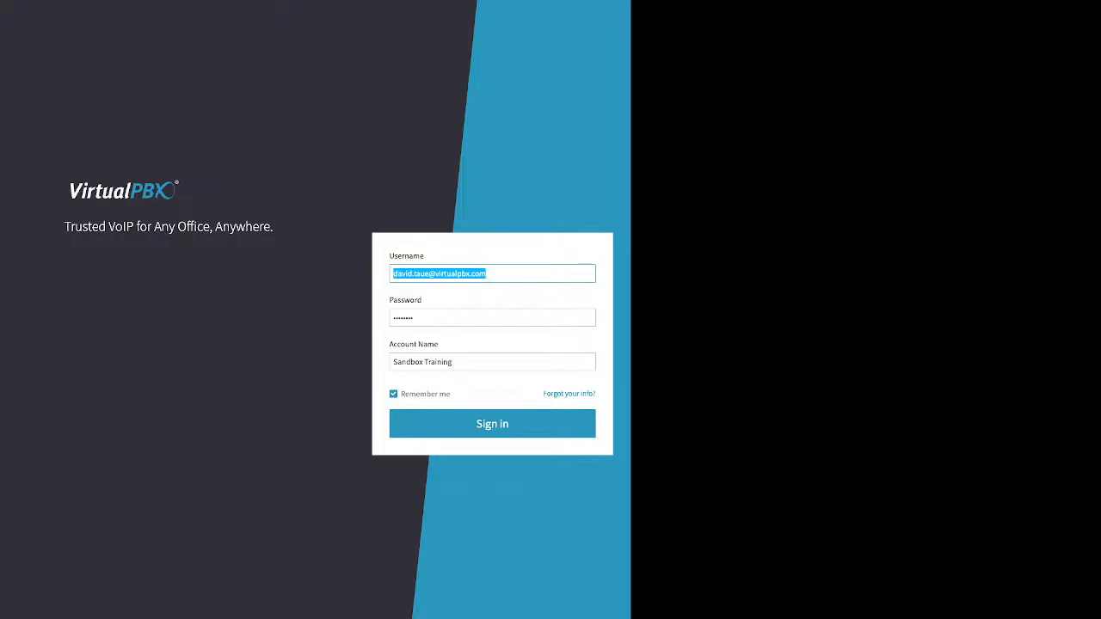
key("Return")
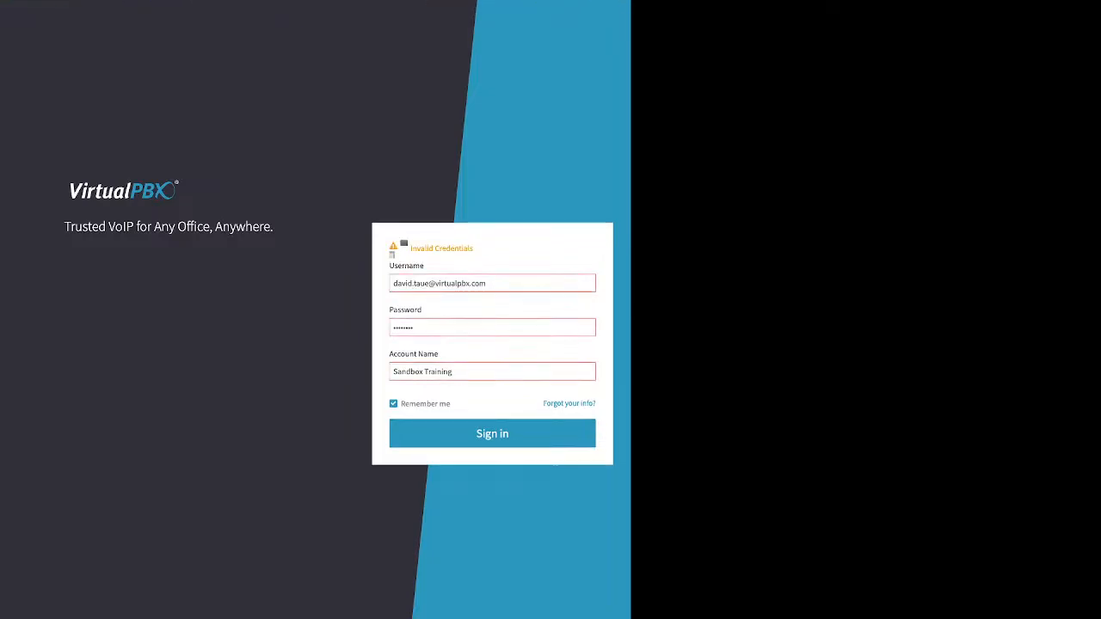
double_click(404, 327)
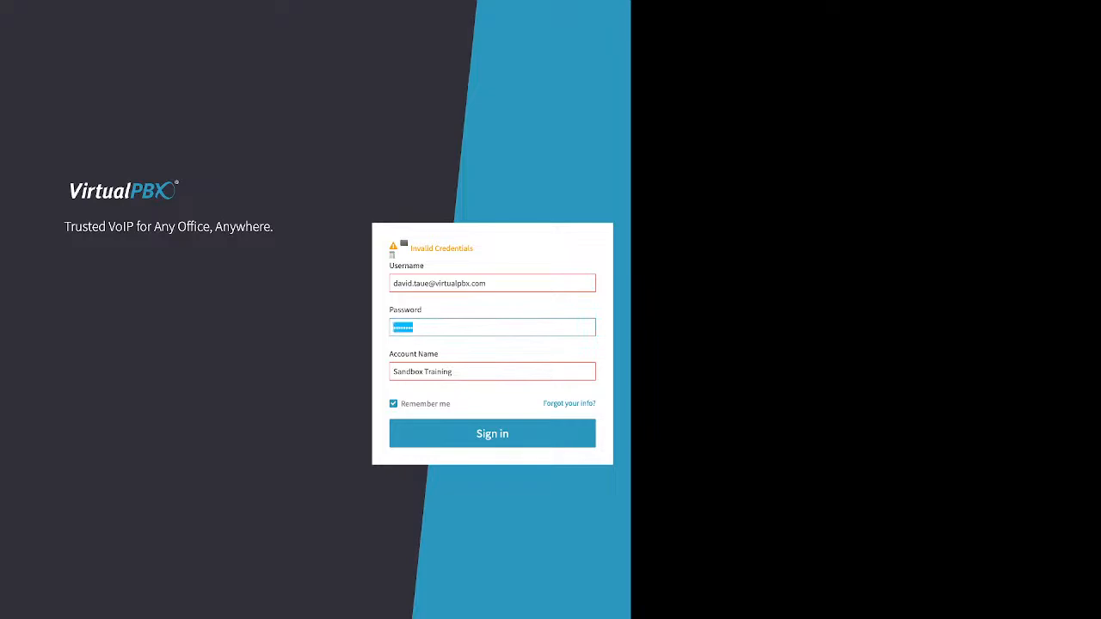
type("•••••••")
key("Return")
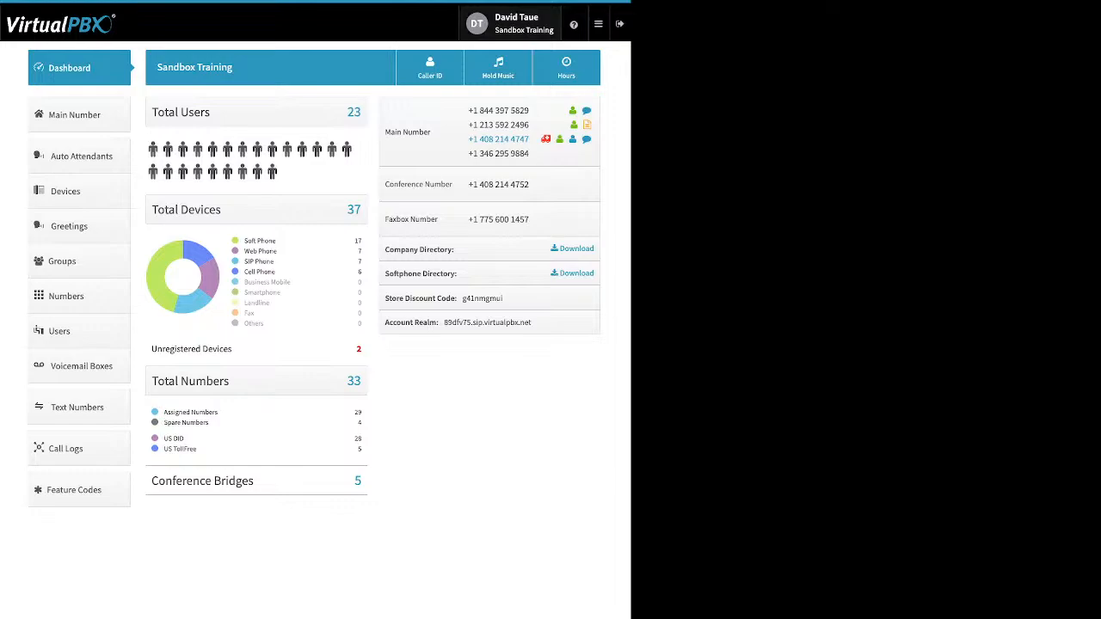
Step: Open the profile's password editor, then switch to the Sandbox Training Account settings
left_click(516, 24)
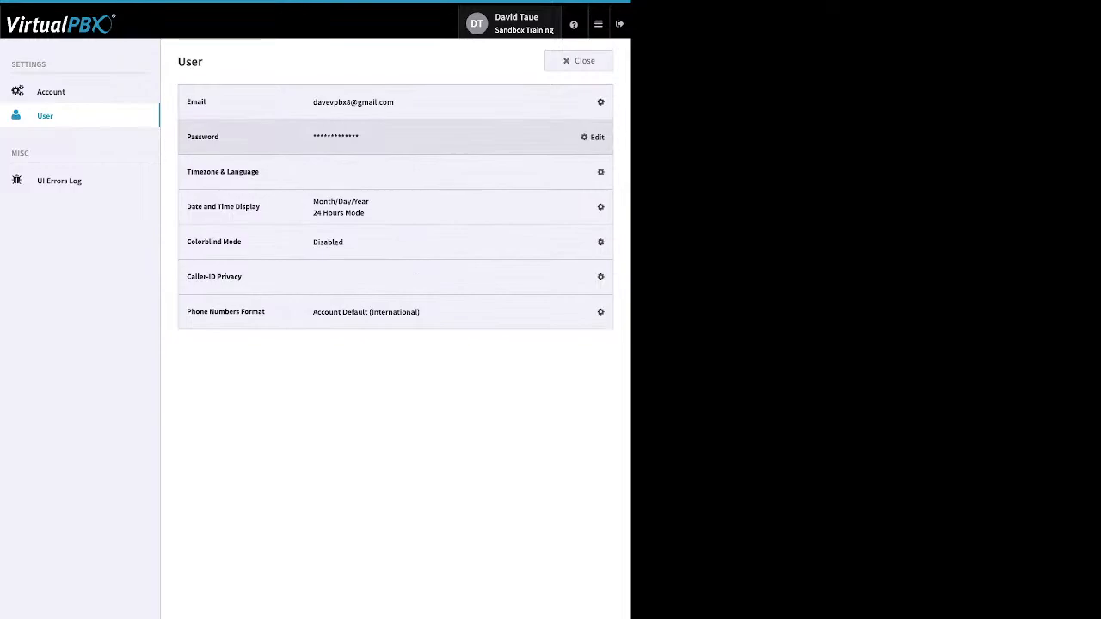
left_click(593, 137)
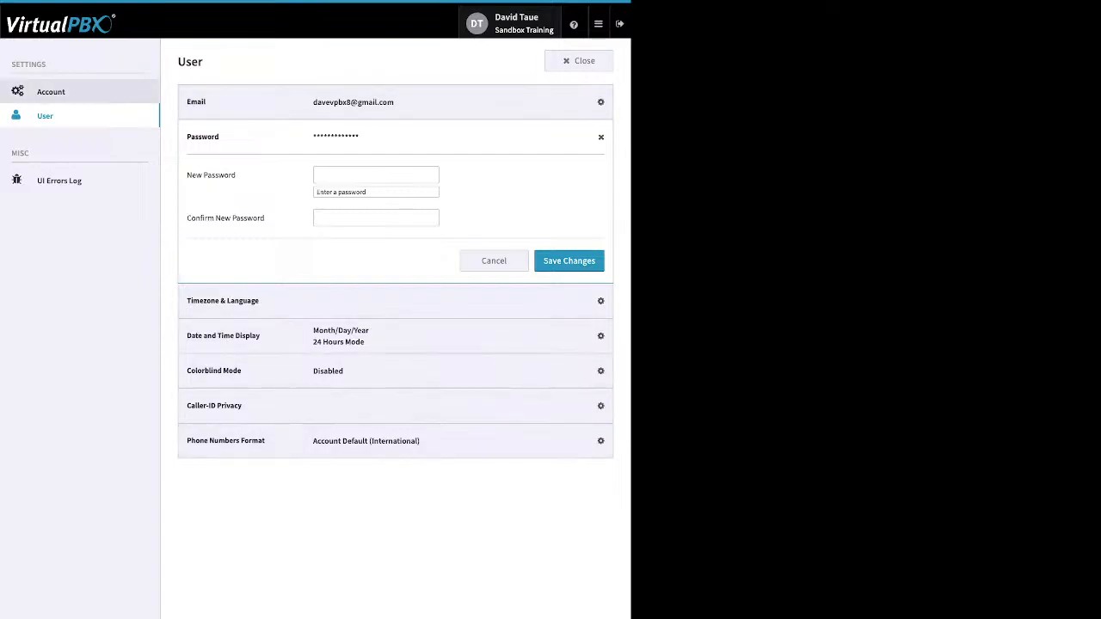
left_click(51, 91)
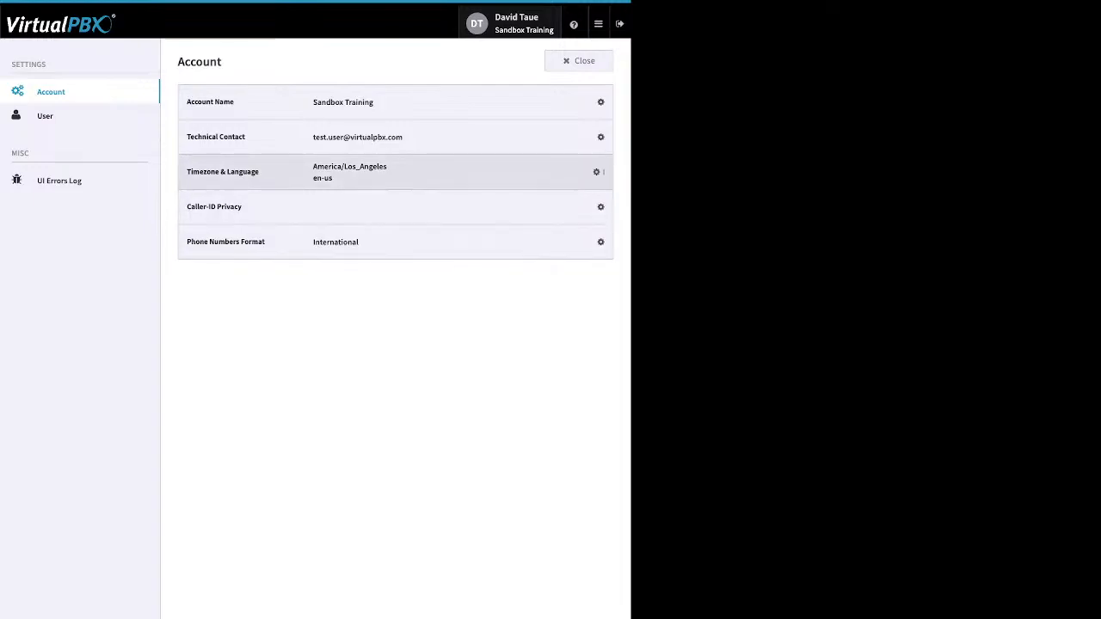
Step: Expand the Timezone & Language editor, then close settings back to the Sandbox Training dashboard
left_click(593, 172)
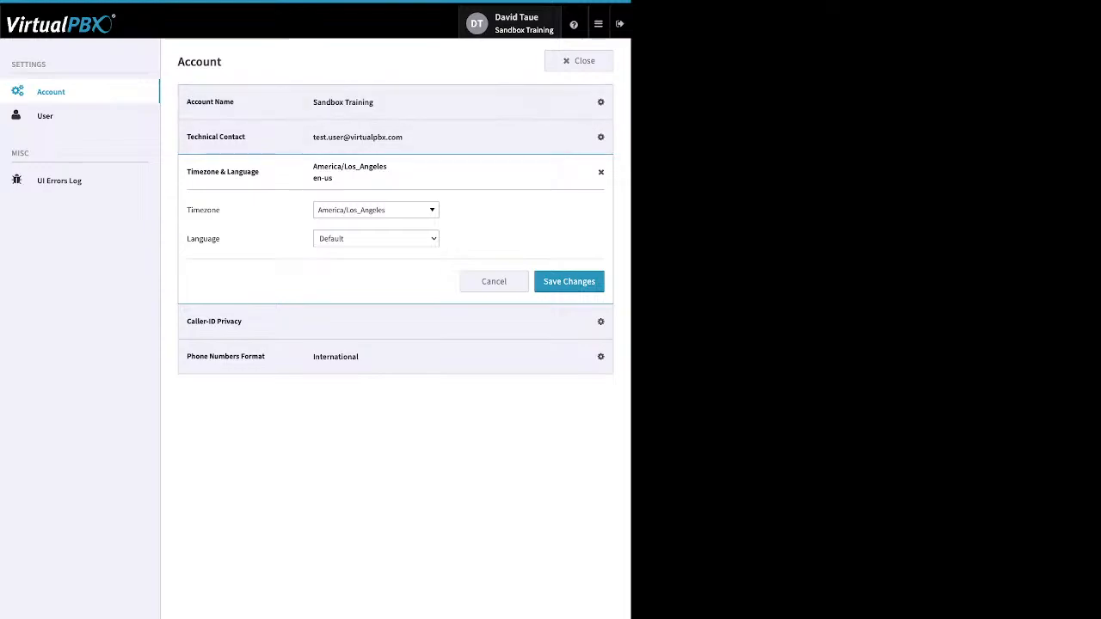
left_click(578, 60)
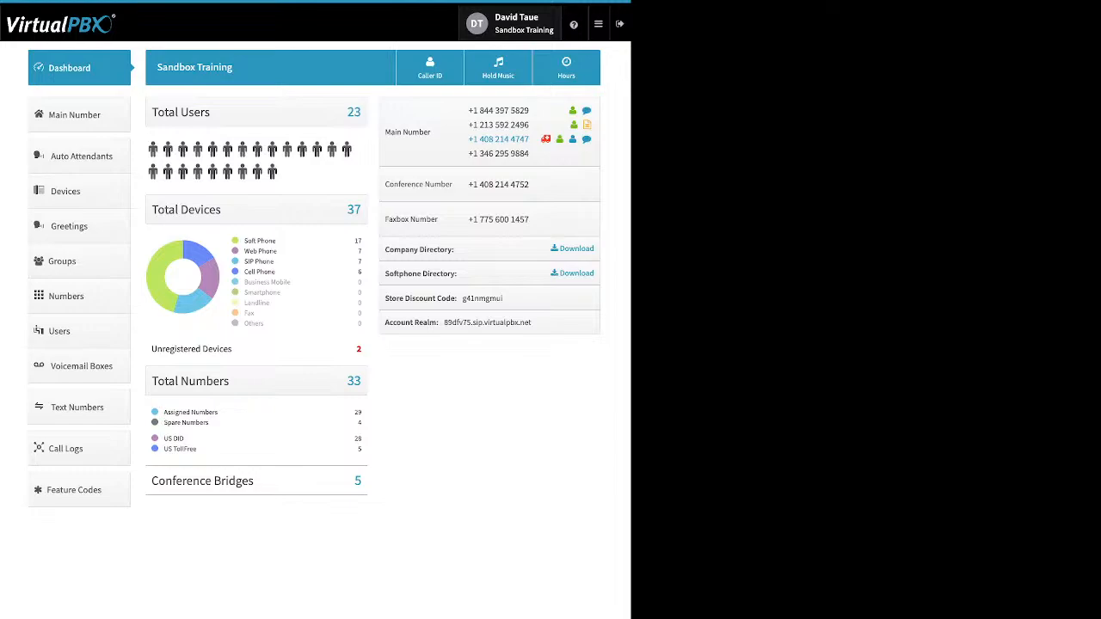
mouse_move(574, 24)
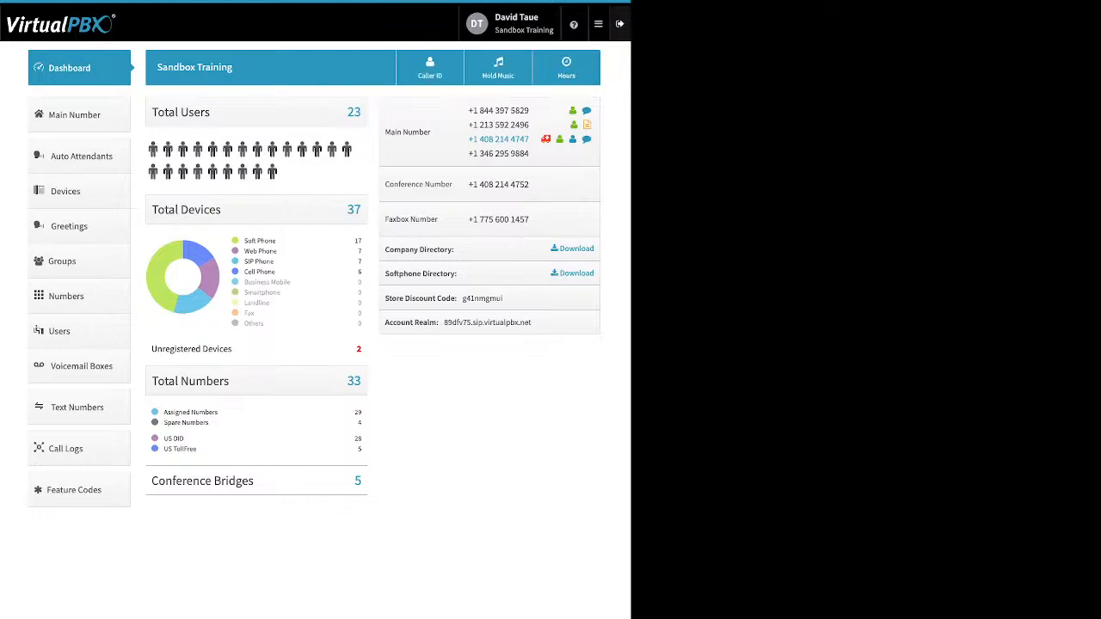
Step: Show the header apps menu listing Call Center, Faxes, Reports and Webhooks
mouse_move(598, 25)
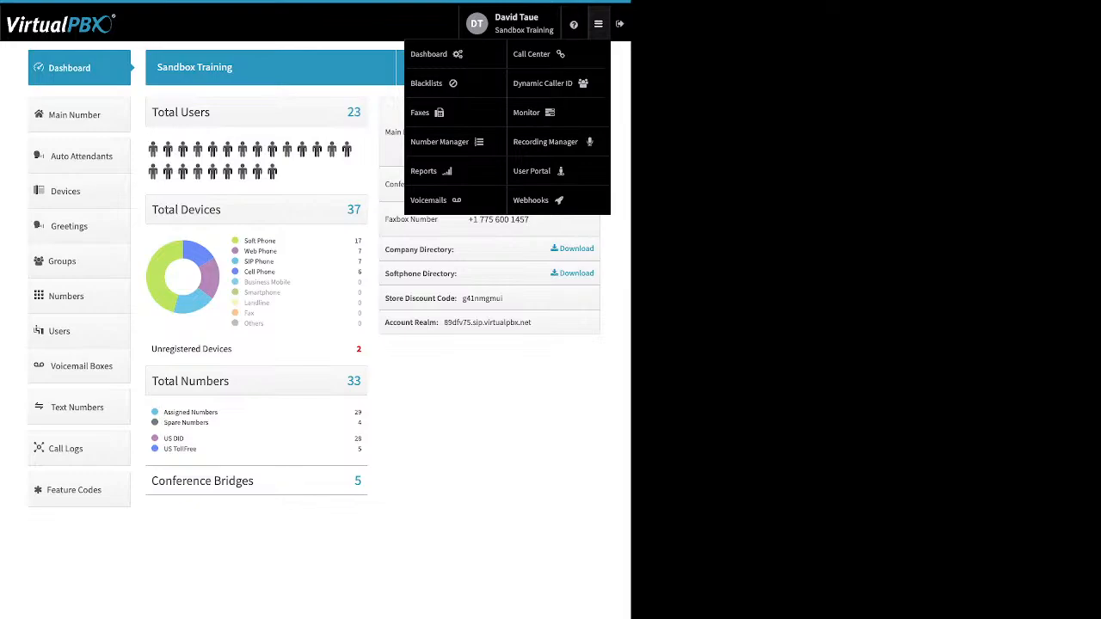
mouse_move(598, 24)
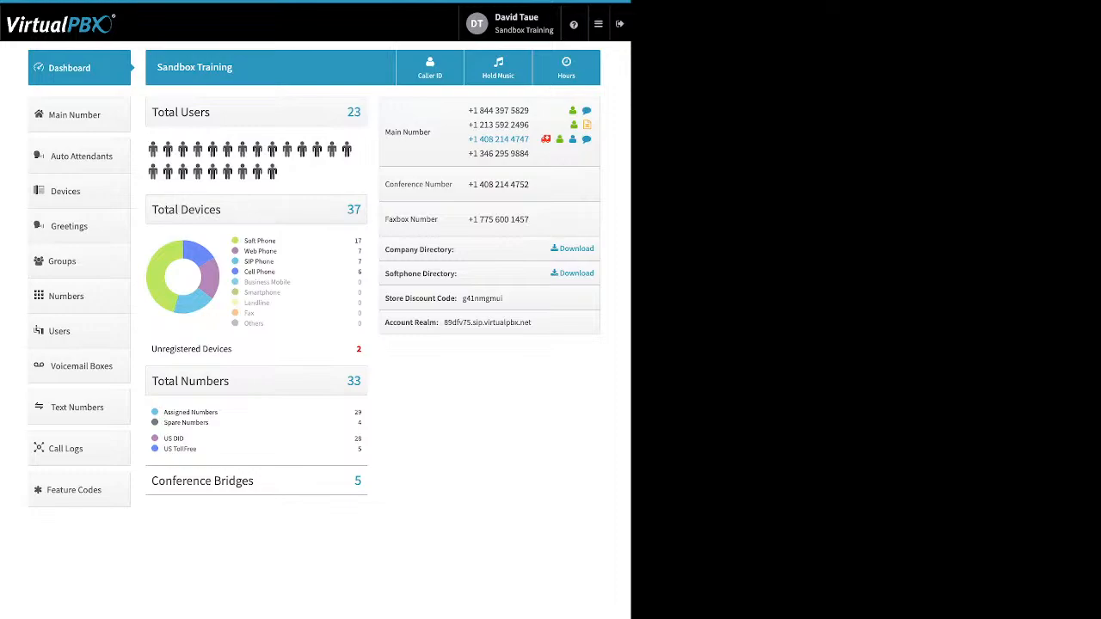
left_click_drag(277, 241, 245, 240)
left_click_drag(277, 250, 244, 250)
left_click_drag(274, 261, 244, 261)
left_click_drag(276, 272, 255, 272)
left_click(256, 272)
left_click_drag(232, 349, 201, 349)
left_click(220, 349)
left_click_drag(164, 422, 163, 412)
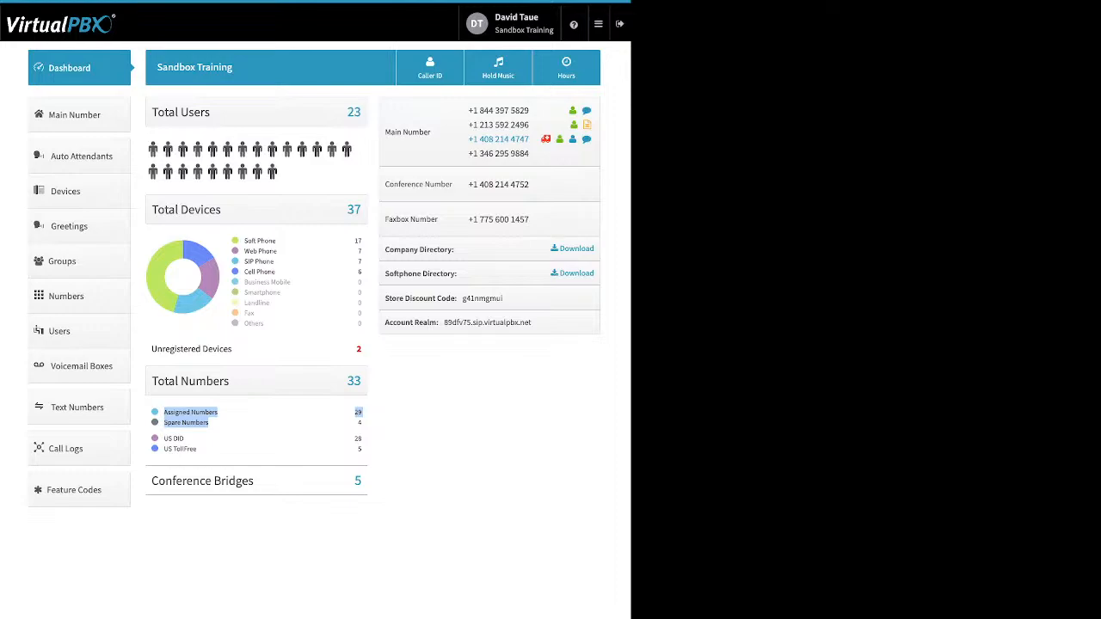
left_click(246, 423)
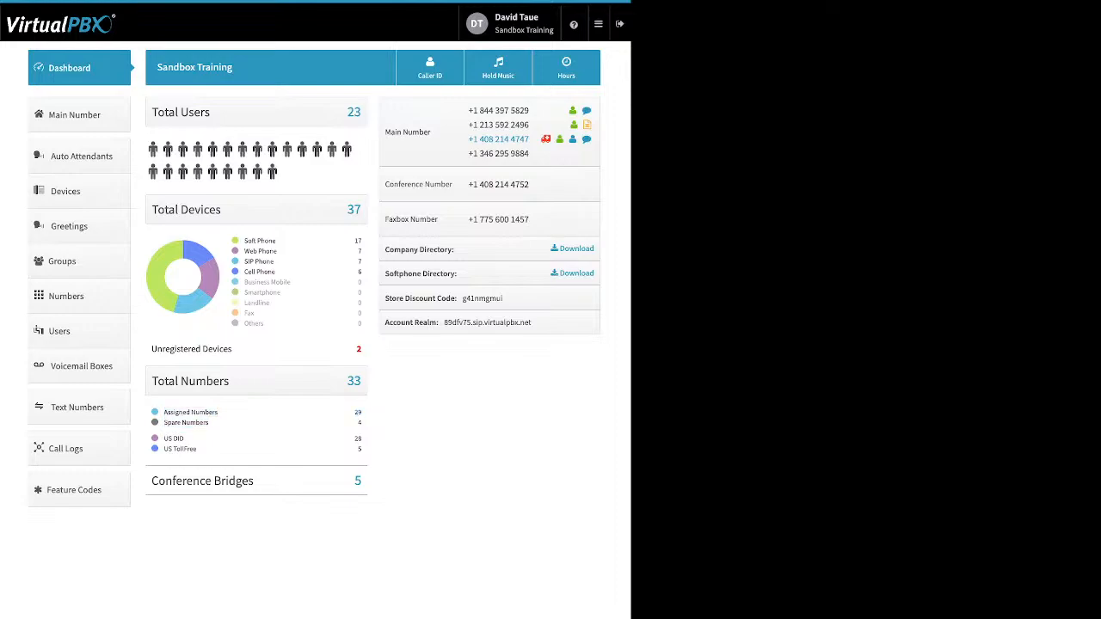
mouse_move(188, 439)
left_mouse_down()
mouse_move(198, 449)
mouse_move(173, 439)
mouse_move(198, 448)
left_mouse_up()
left_click(173, 439)
left_click_drag(253, 480, 215, 480)
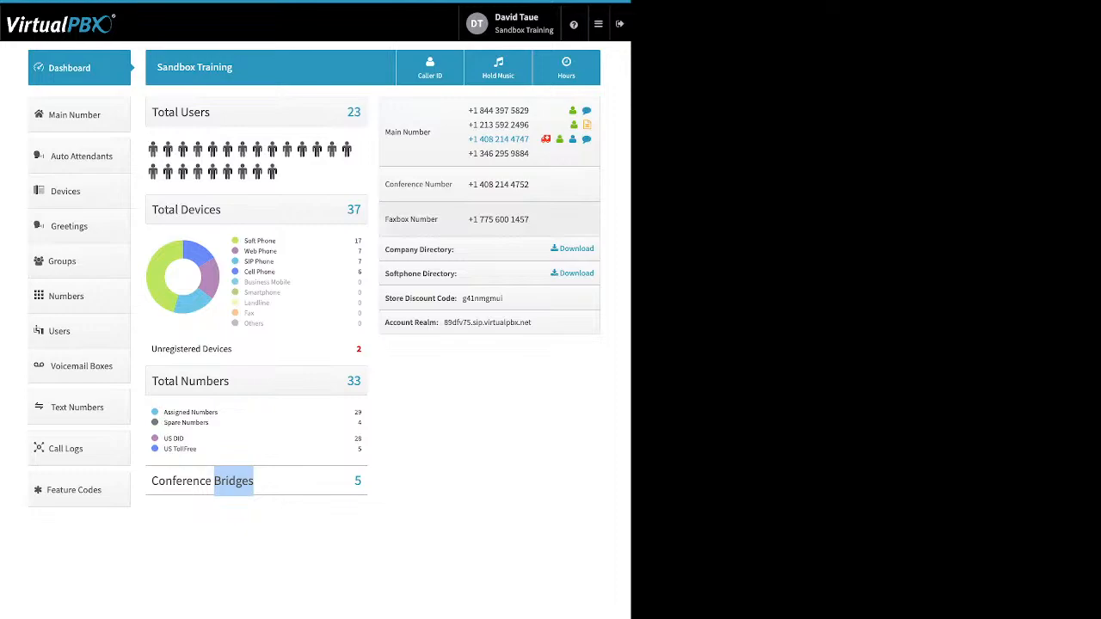
left_click_drag(455, 249, 389, 249)
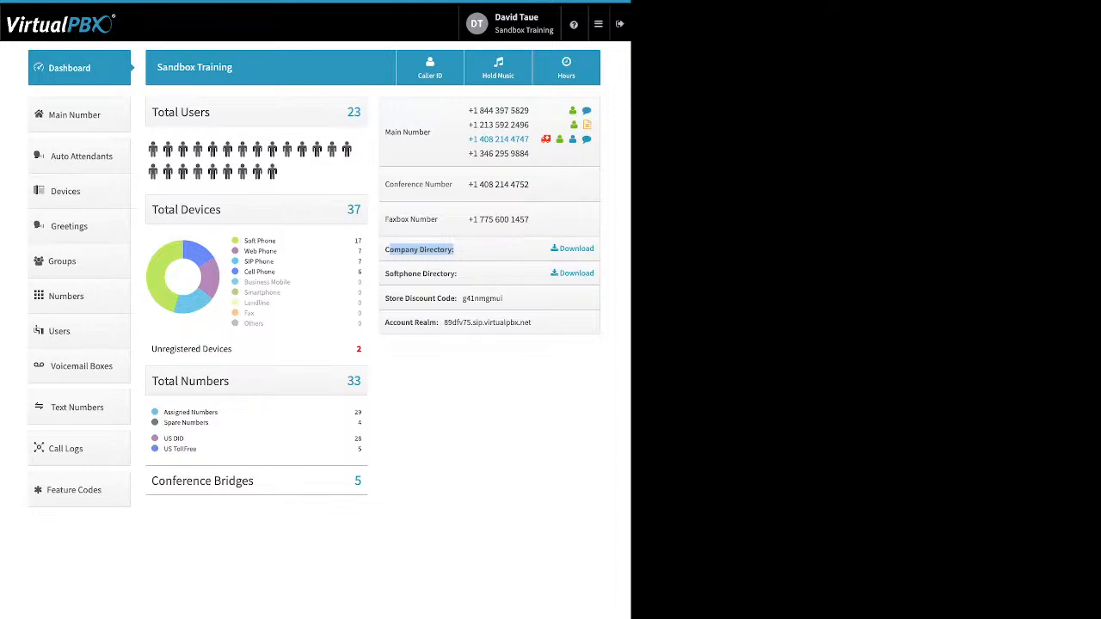
left_click_drag(460, 273, 384, 273)
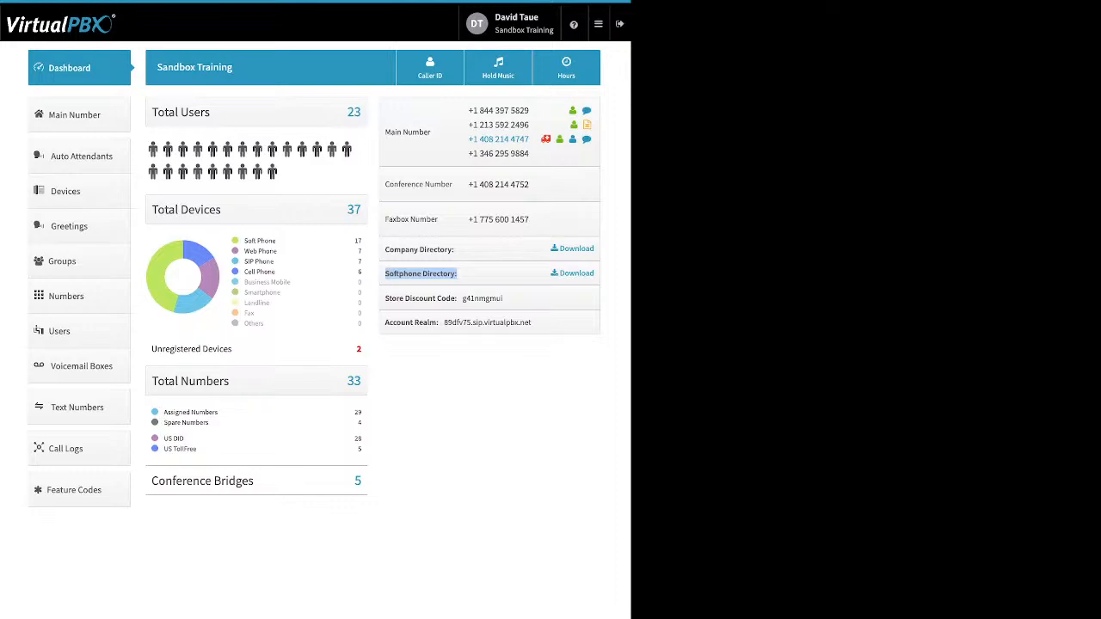
left_click_drag(384, 298, 455, 299)
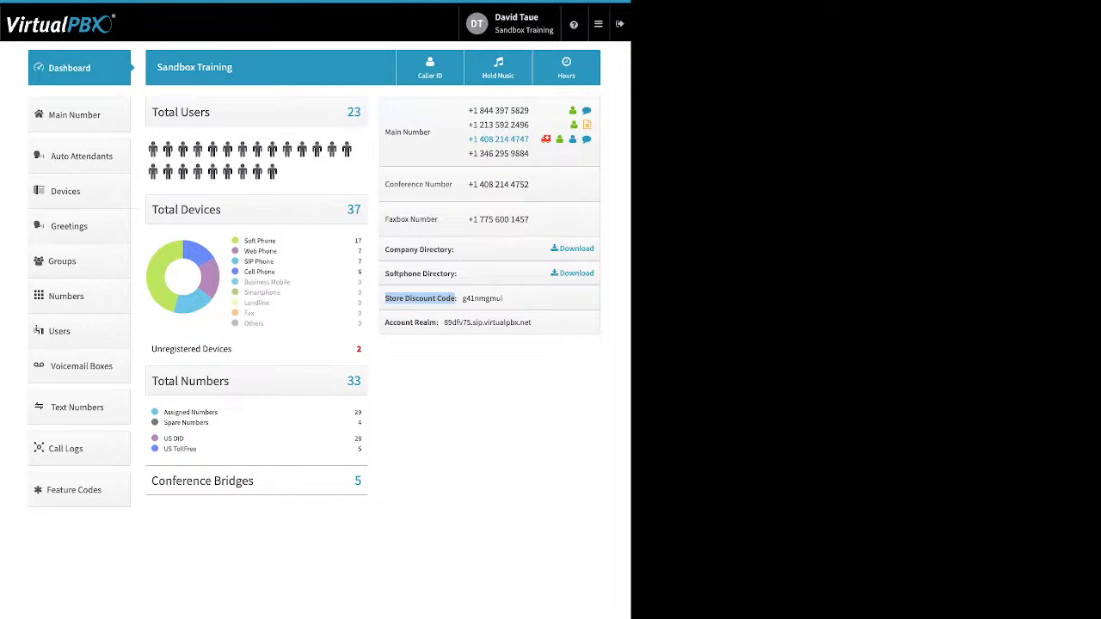
left_click_drag(384, 323, 438, 322)
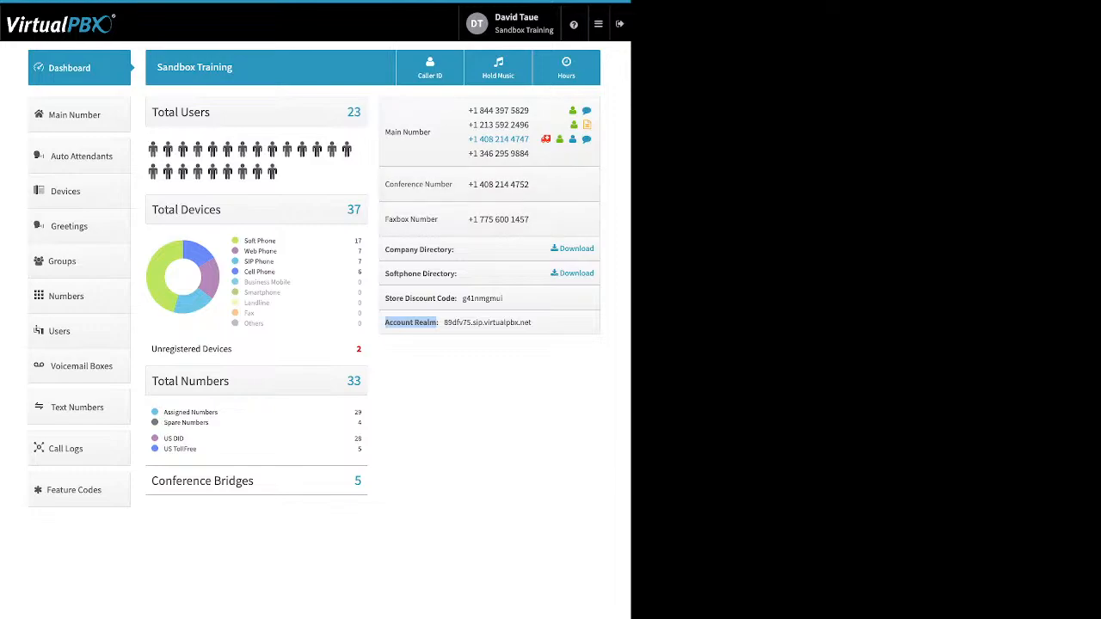
Step: Open Company Caller ID and check the outbound number dropdown, leaving the number unchanged
left_click(430, 68)
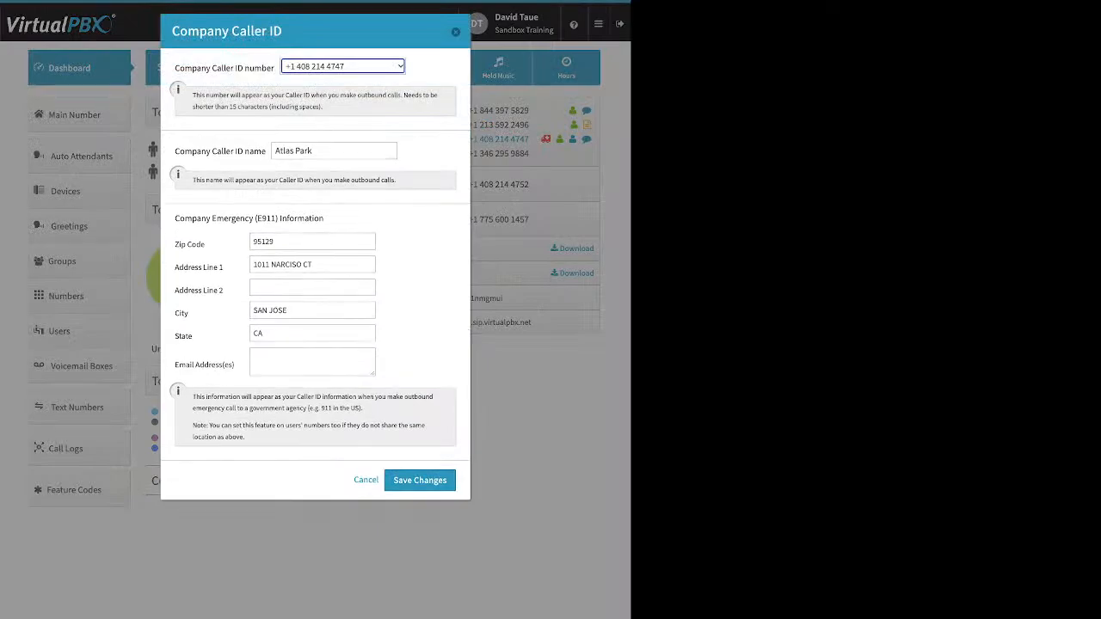
left_click_drag(175, 68, 271, 68)
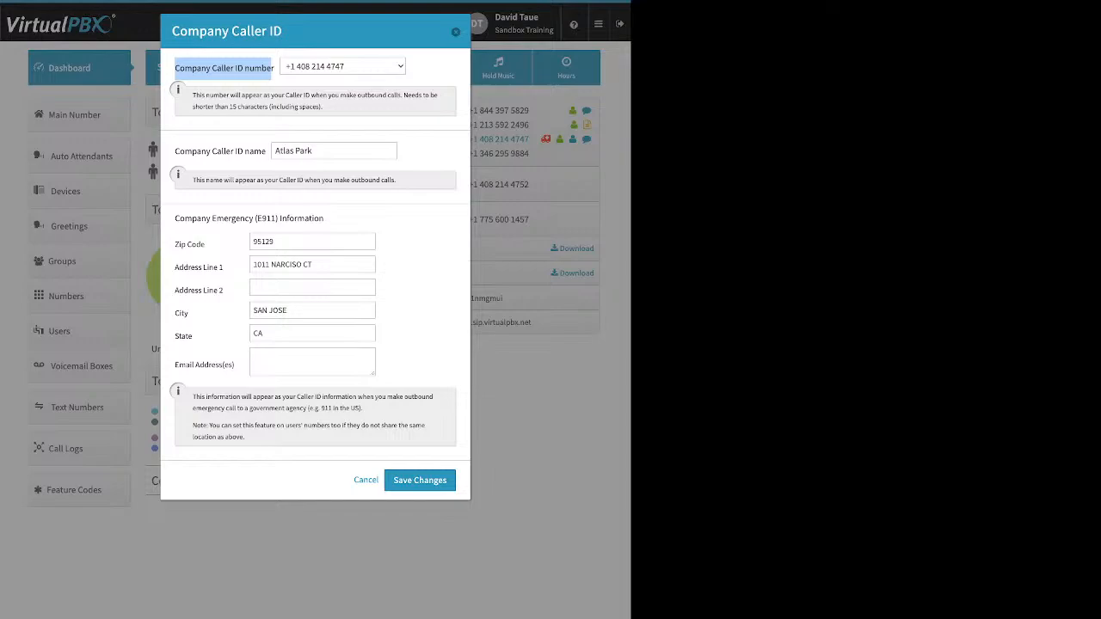
left_click(342, 67)
left_click(427, 72)
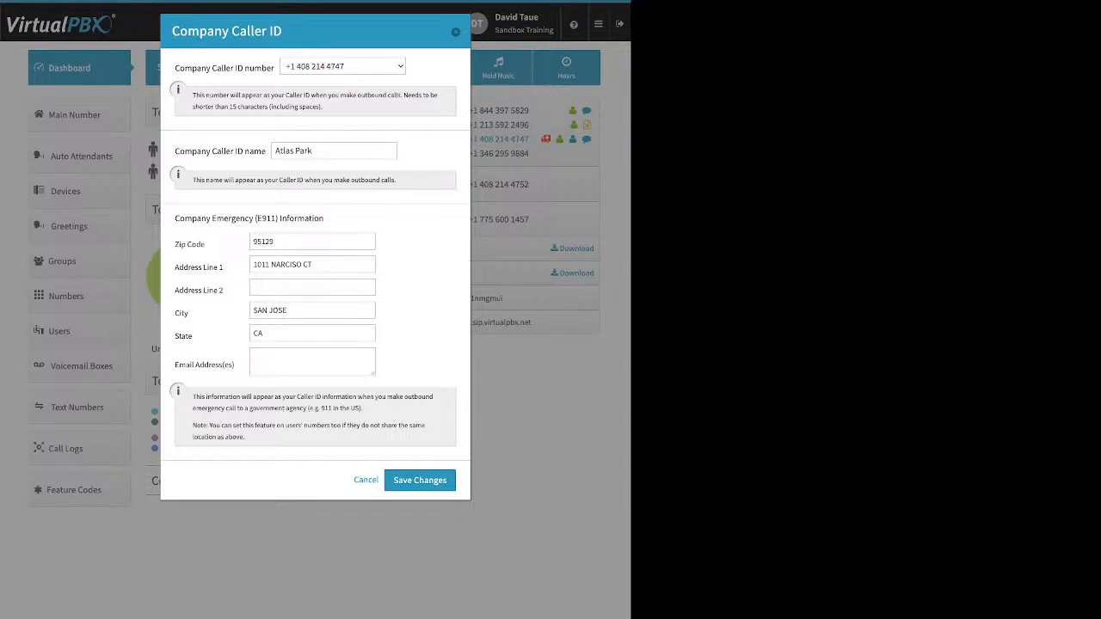
left_click_drag(175, 151, 266, 151)
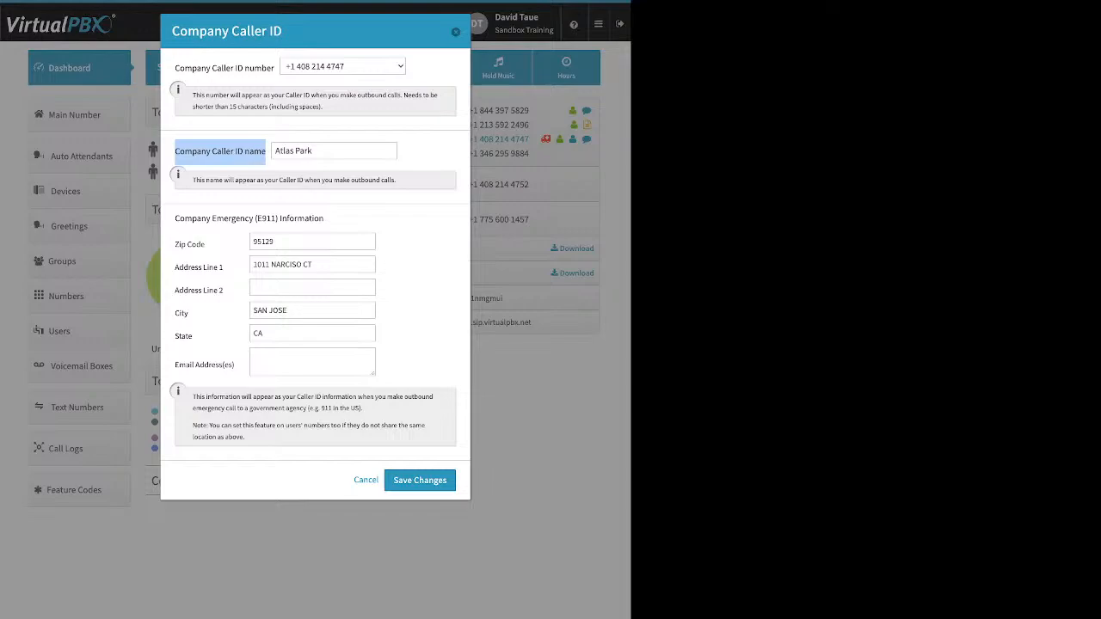
left_click_drag(285, 150, 299, 150)
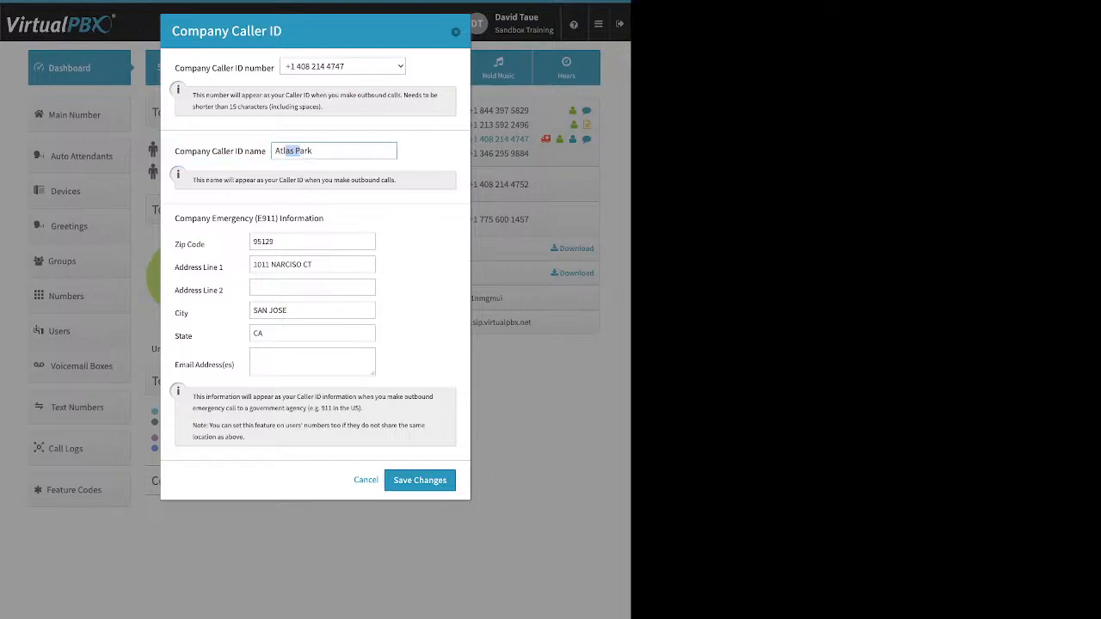
left_click_drag(315, 150, 274, 150)
left_click(319, 151)
left_click_drag(175, 217, 323, 219)
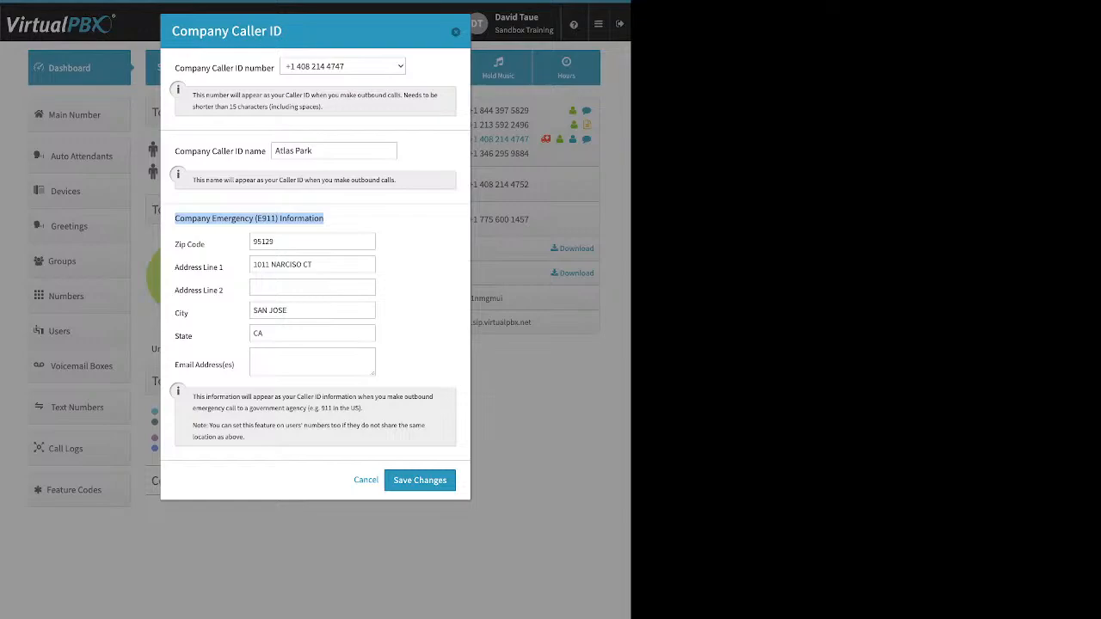
left_click(344, 219)
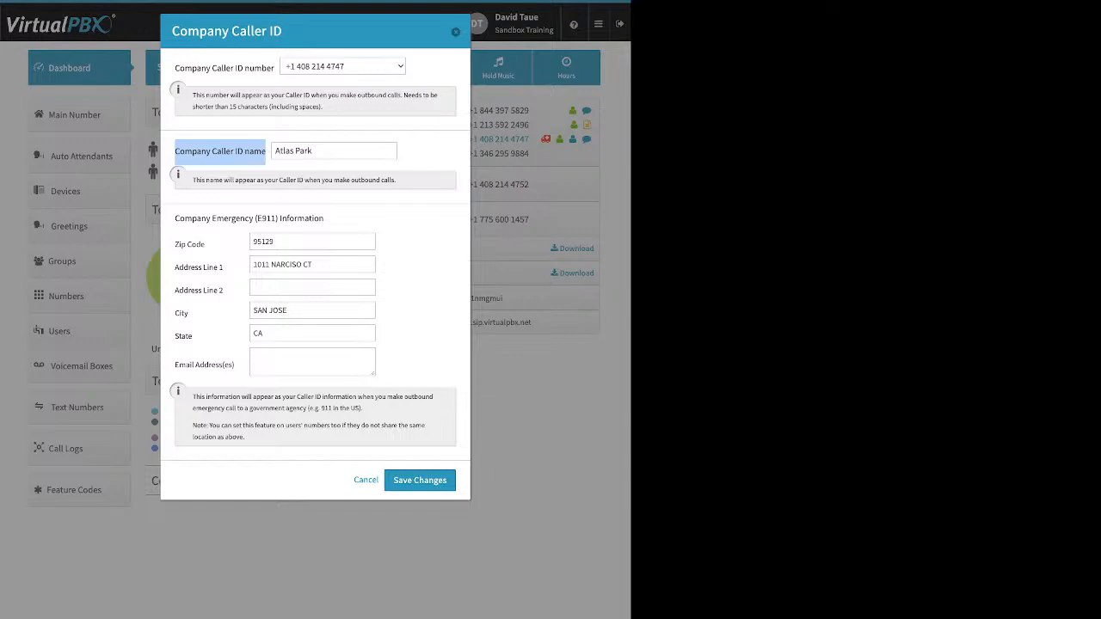
Step: Select the Atlas Park caller name text without changing it
left_click_drag(315, 150, 274, 151)
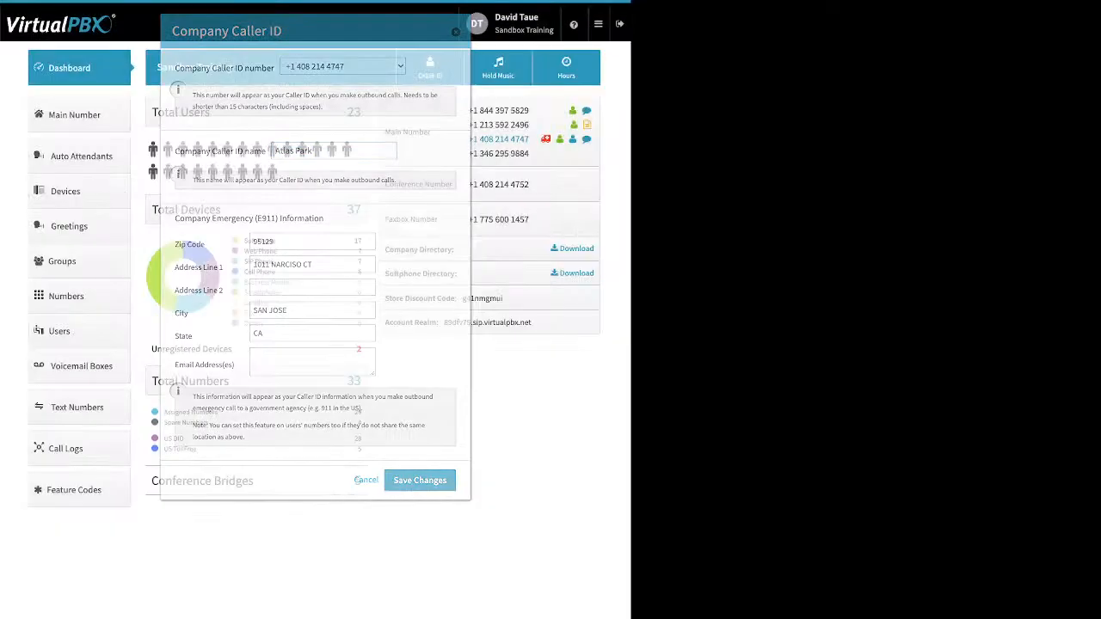
Step: Open Music-On-Hold, view the custom hold music upload options, then close it
left_click(498, 67)
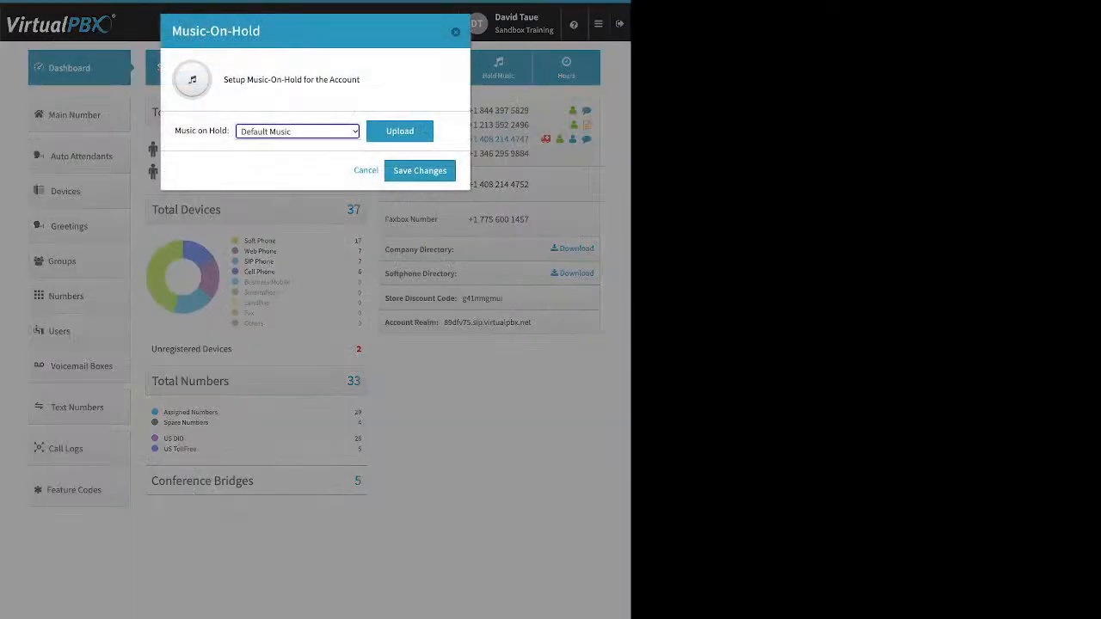
left_click(400, 131)
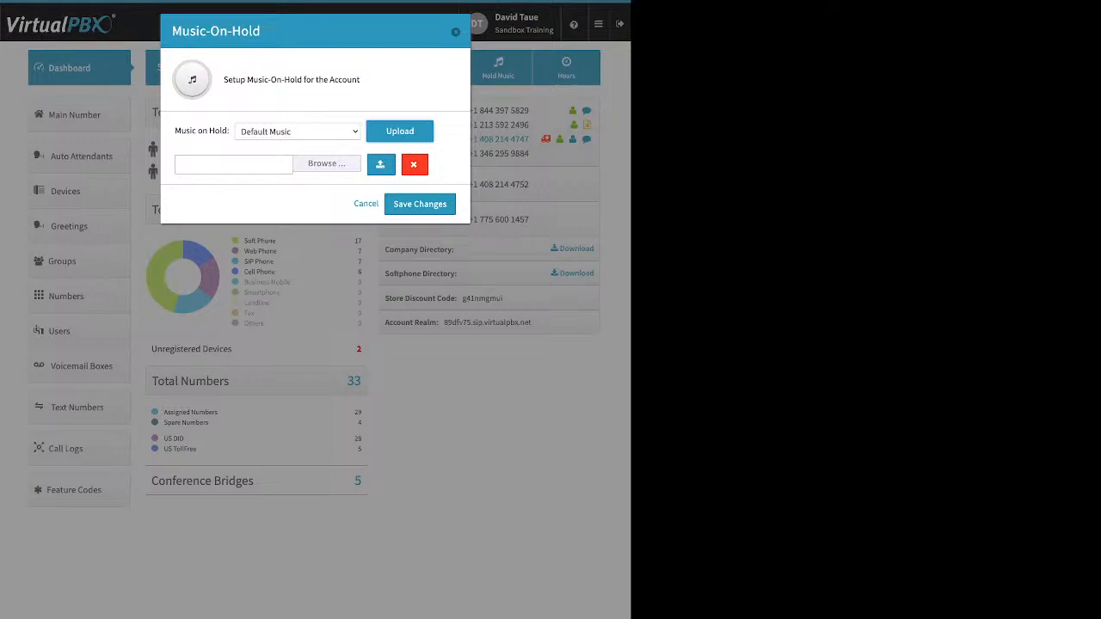
left_click(455, 31)
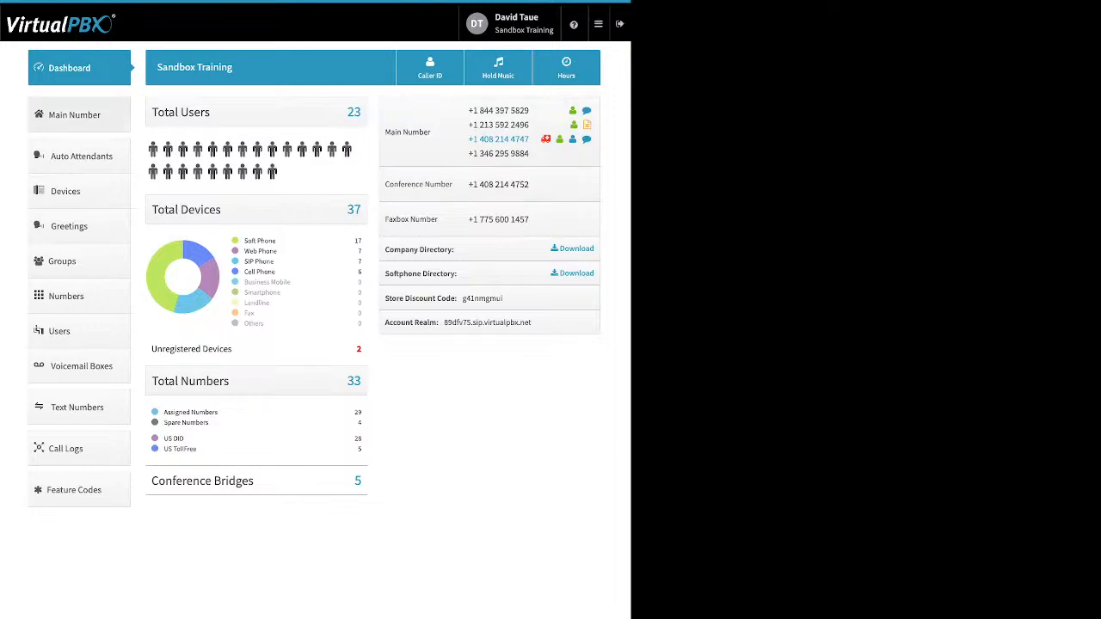
Step: Go to the Main Number page from the left sidebar
left_click(79, 116)
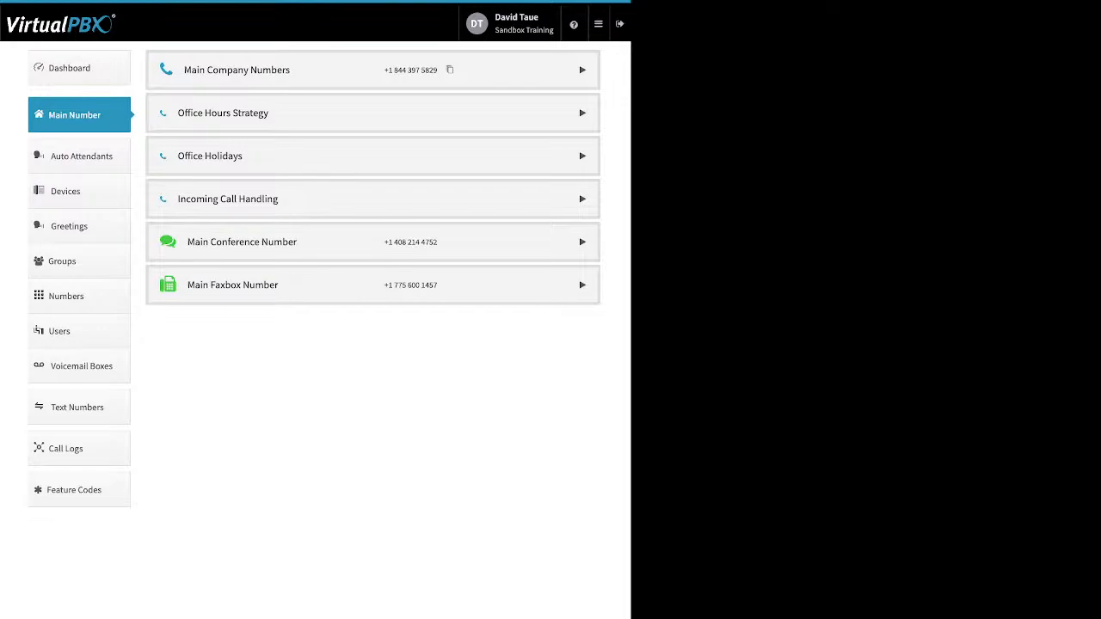
Step: Expand Main Company Numbers and highlight the assigned numbers and the Add from Spare Numbers link
left_click(582, 69)
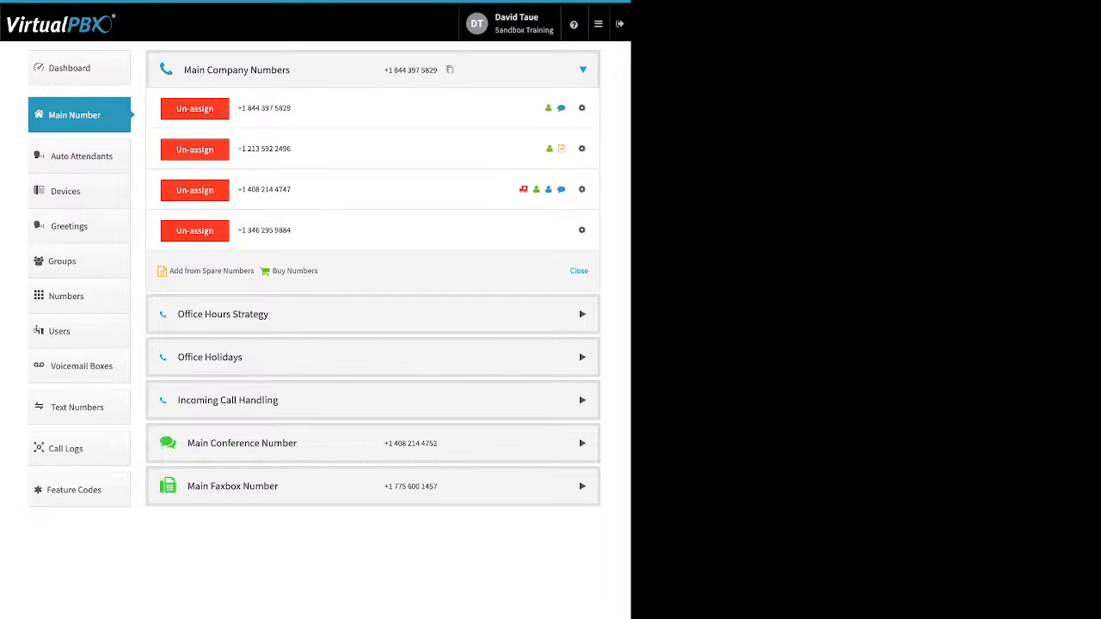
left_click_drag(291, 230, 269, 230)
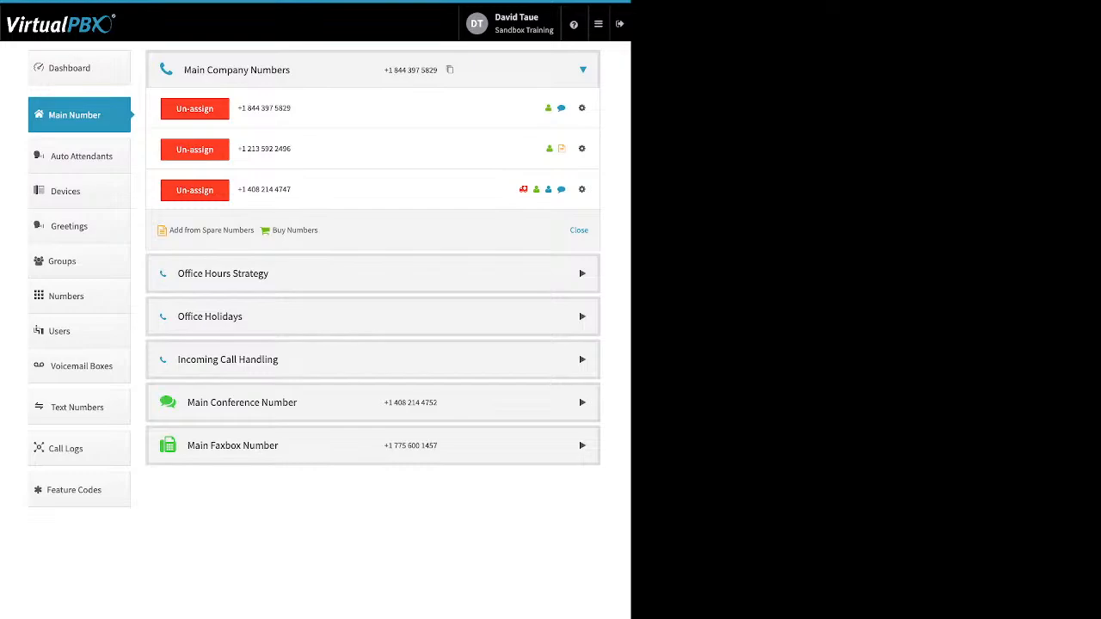
left_click_drag(320, 231, 169, 231)
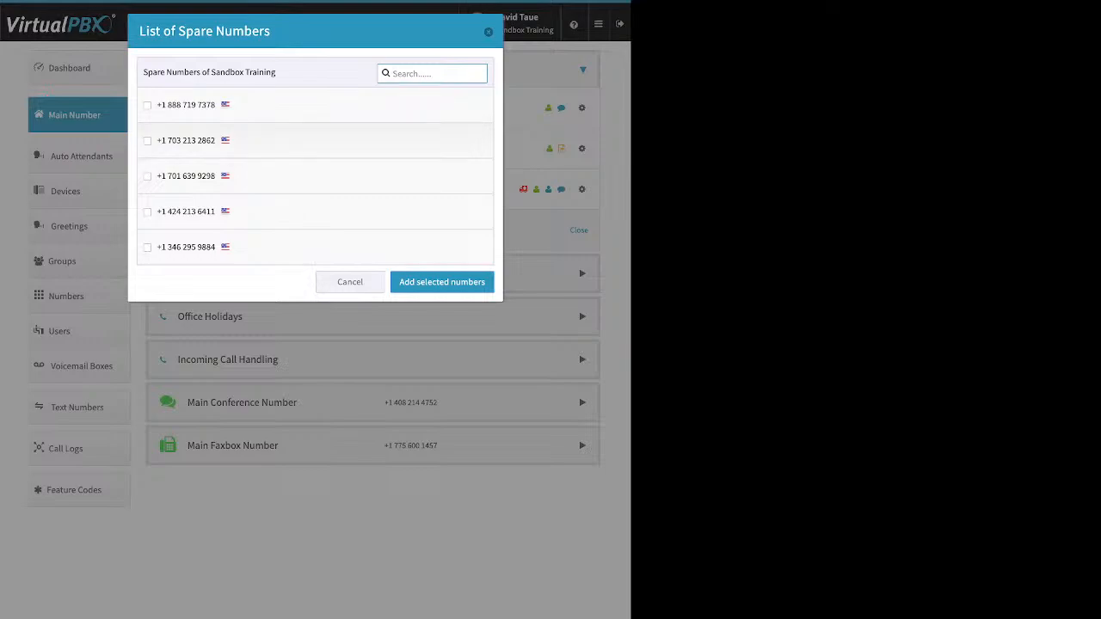
left_click(147, 140)
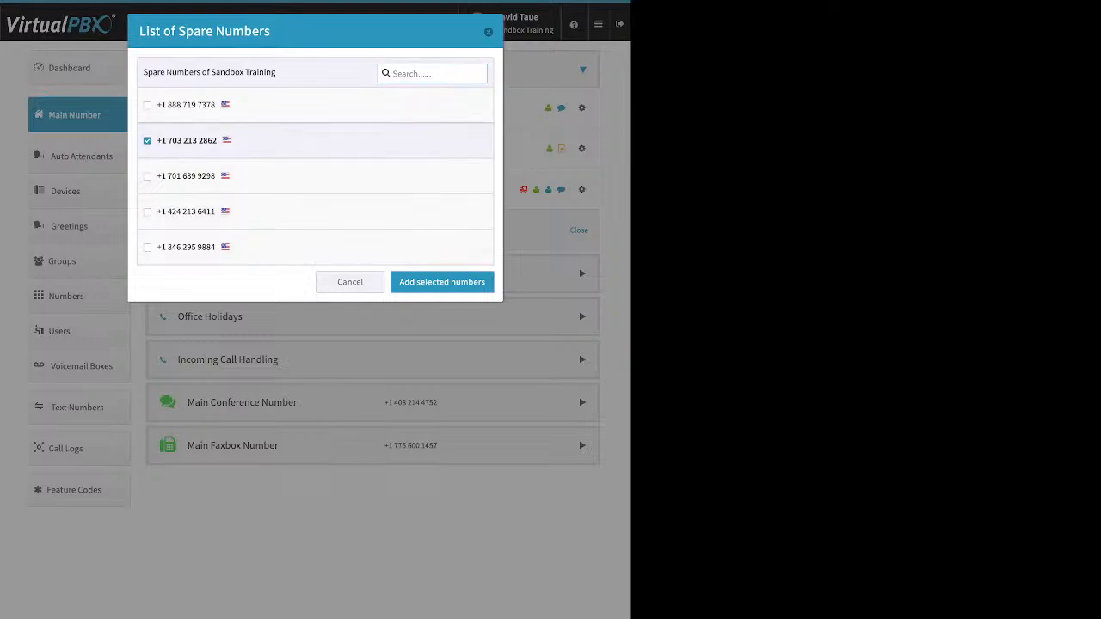
left_click(442, 282)
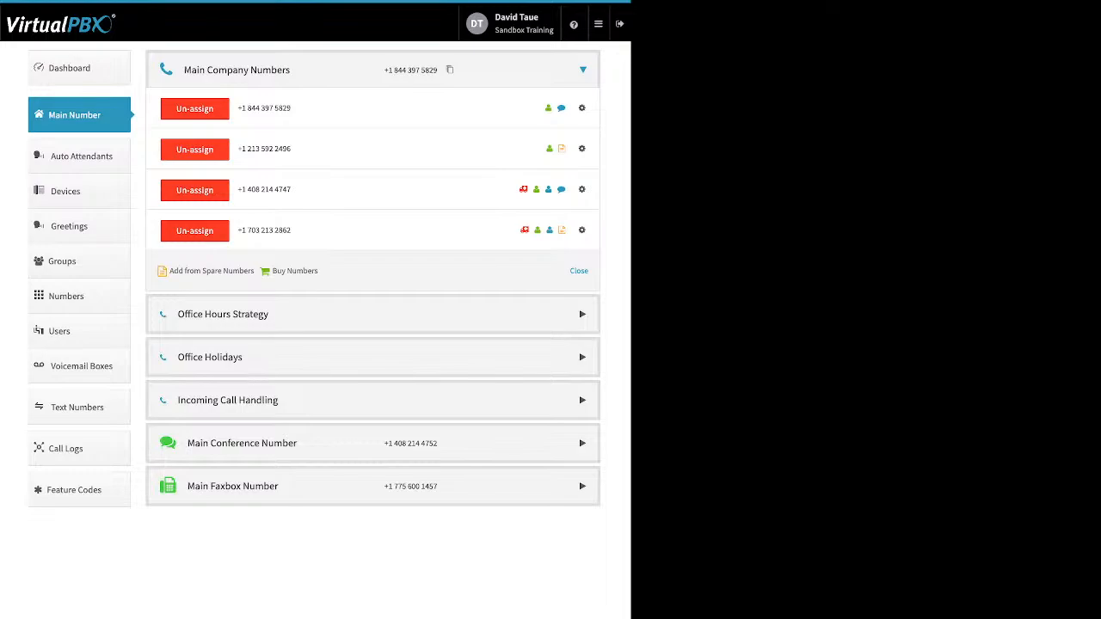
Step: Reveal the Local / Toll-free options under Buy Numbers in Main Company Numbers
left_click_drag(319, 271, 272, 271)
mouse_move(294, 272)
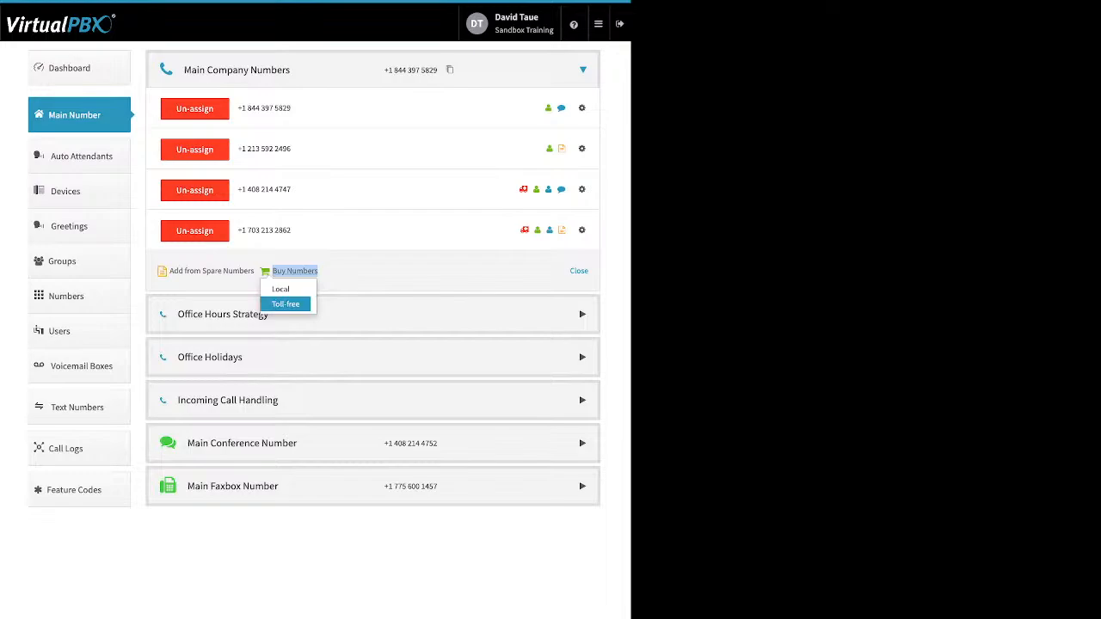
left_click(285, 303)
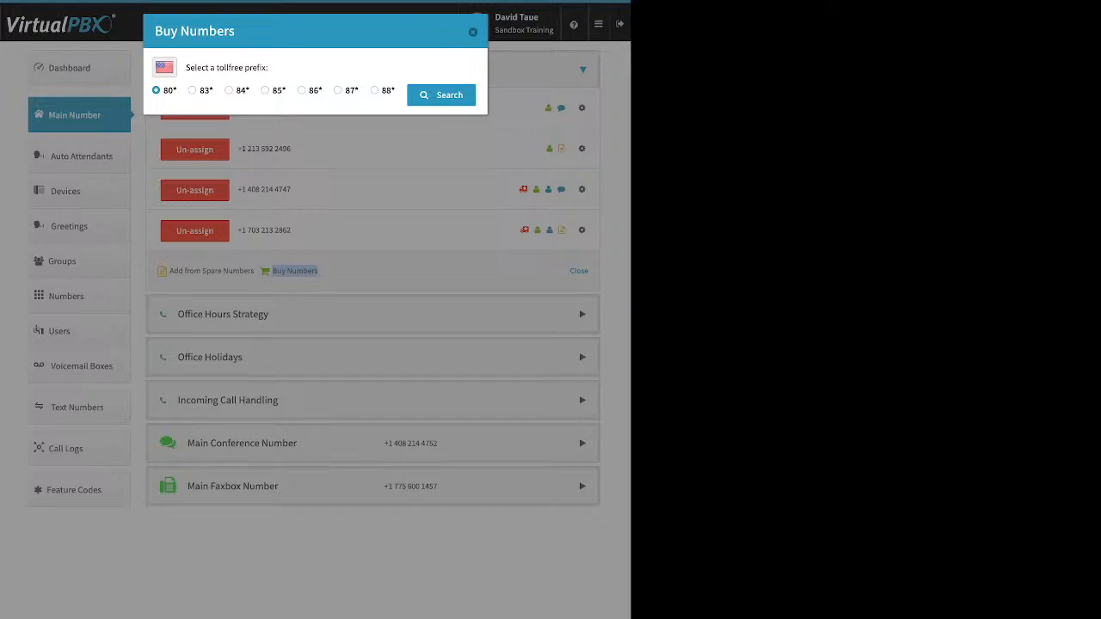
left_click(265, 91)
left_click(441, 96)
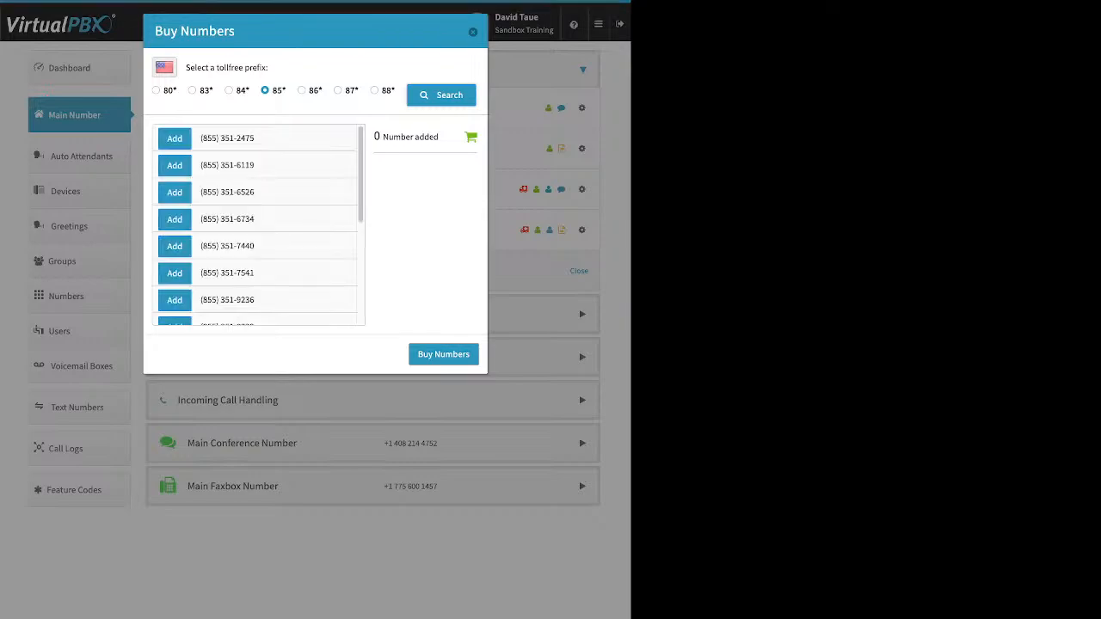
scroll(258, 224, "down", 5)
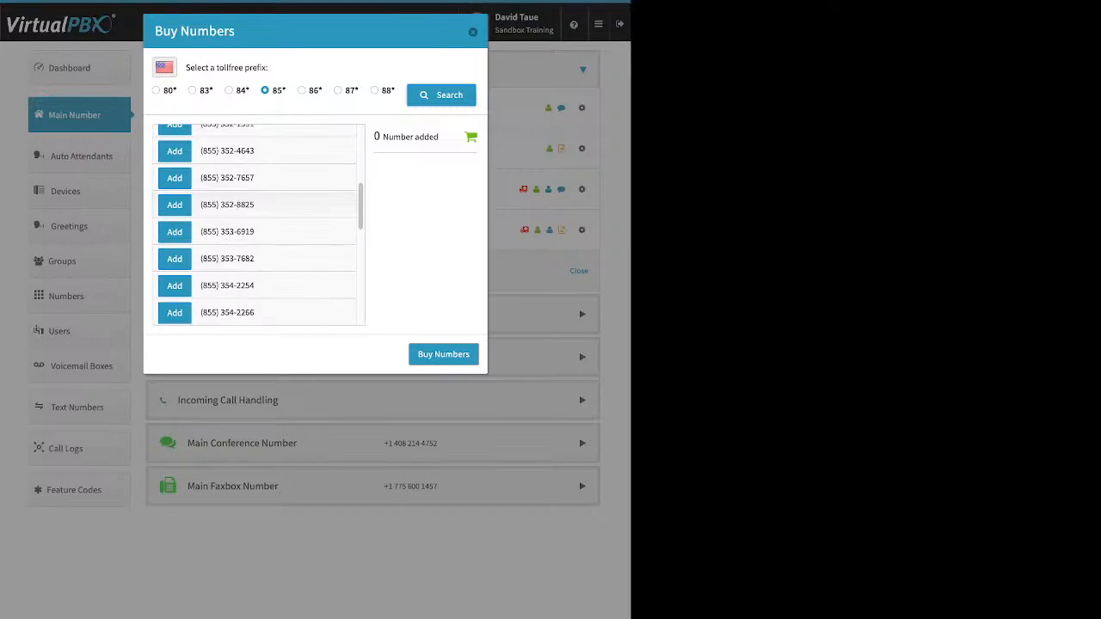
scroll(258, 224, "down", 10)
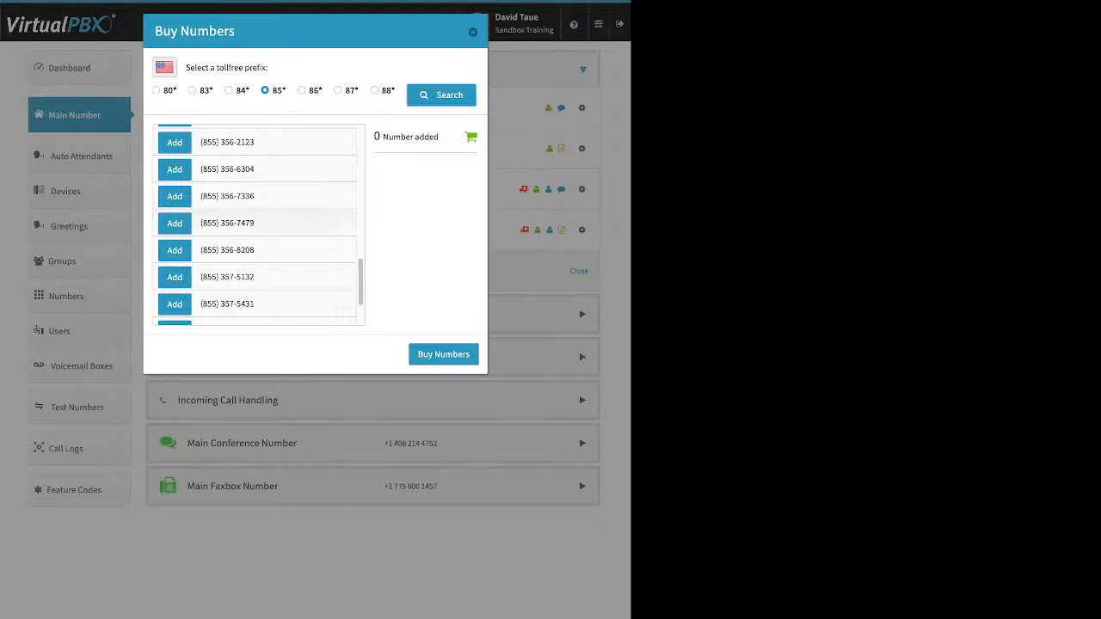
left_click(174, 169)
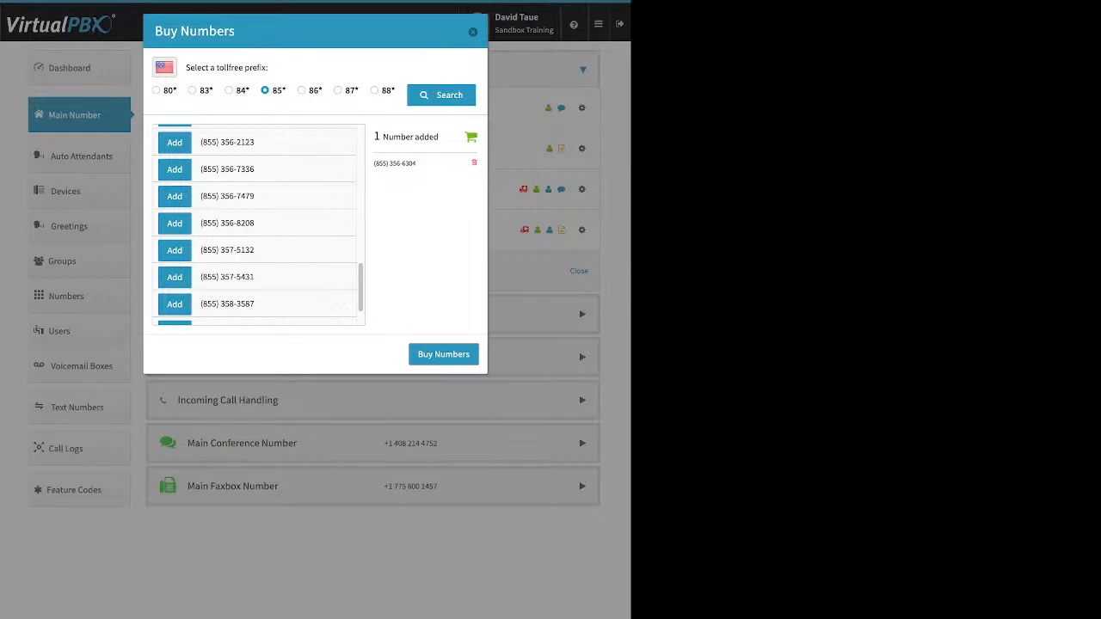
left_click(444, 354)
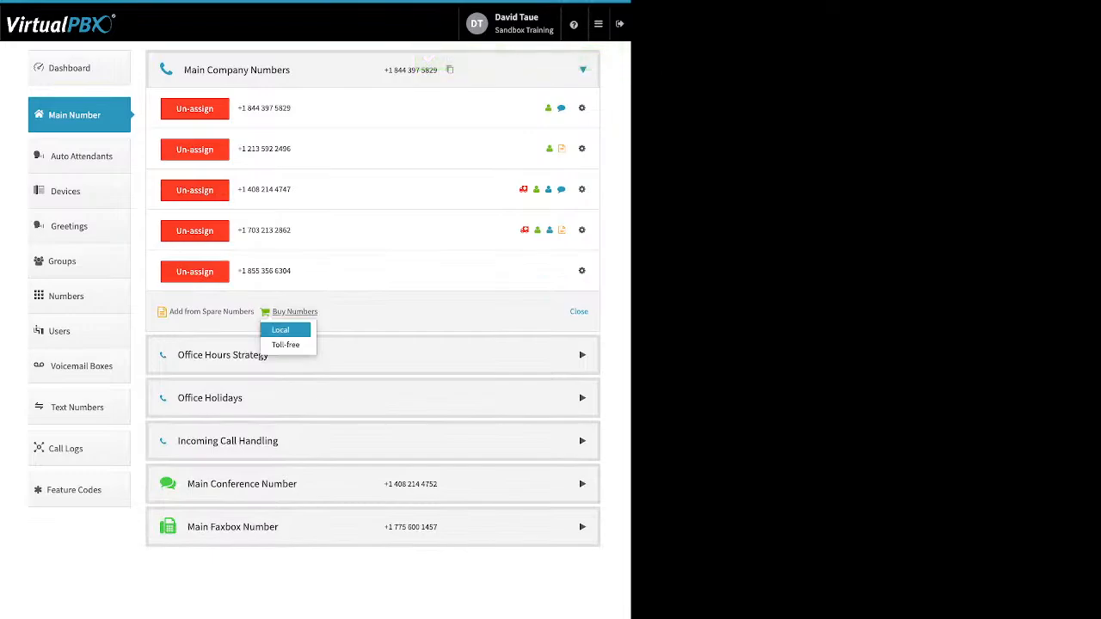
Step: Search local numbers in area code 310 and confirm none are available
left_click(294, 313)
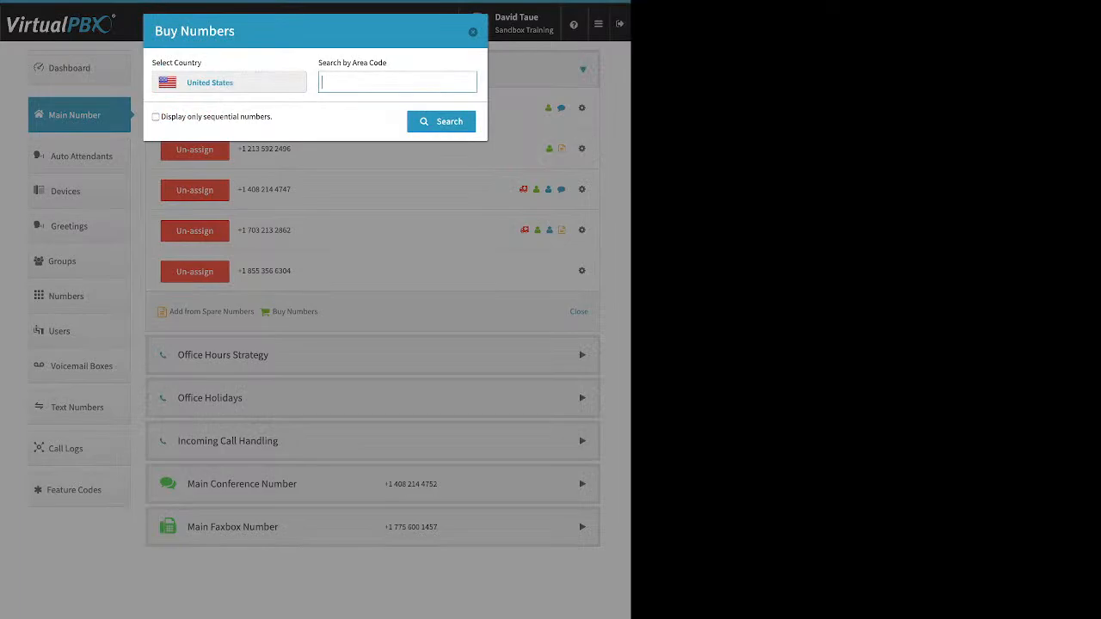
type("310")
key("Return")
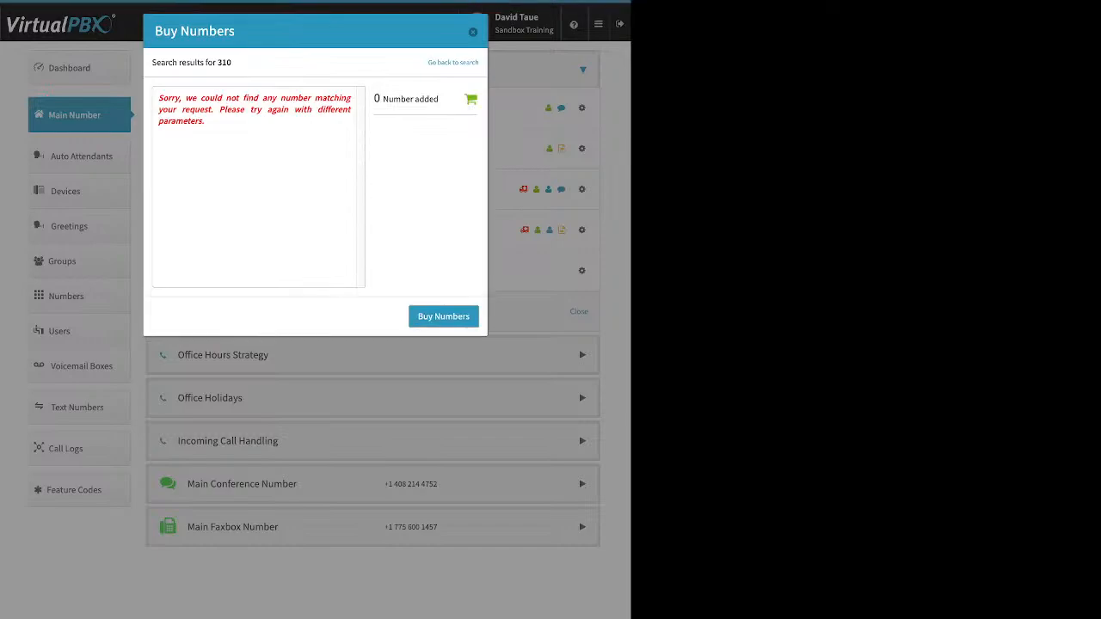
triple_click(255, 109)
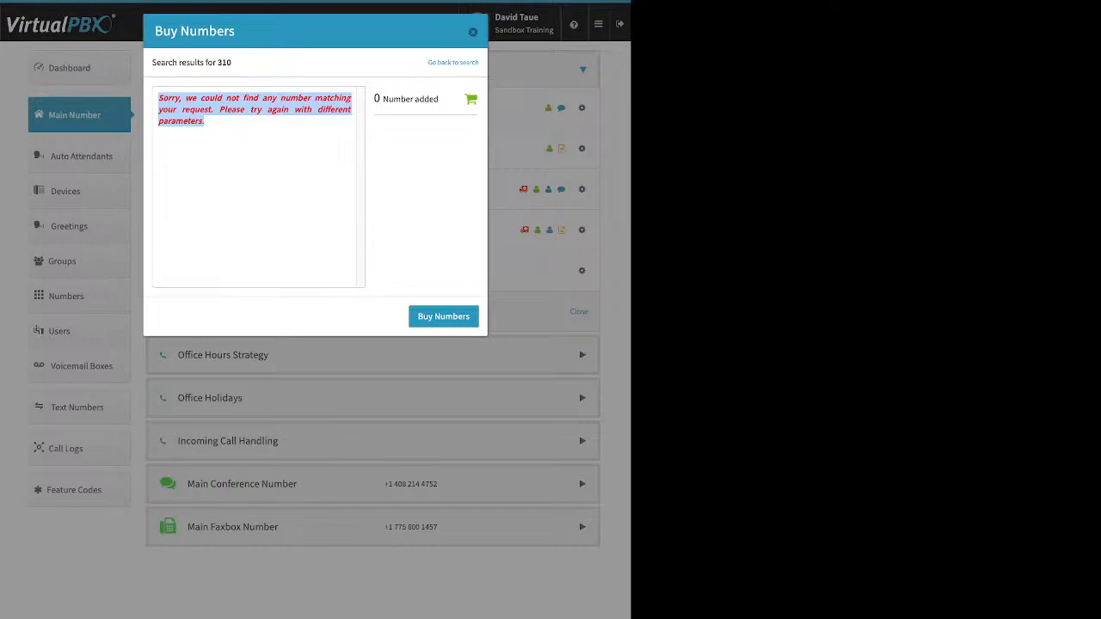
Step: Rerun the local number search with area code 424 instead of 310
left_click(453, 63)
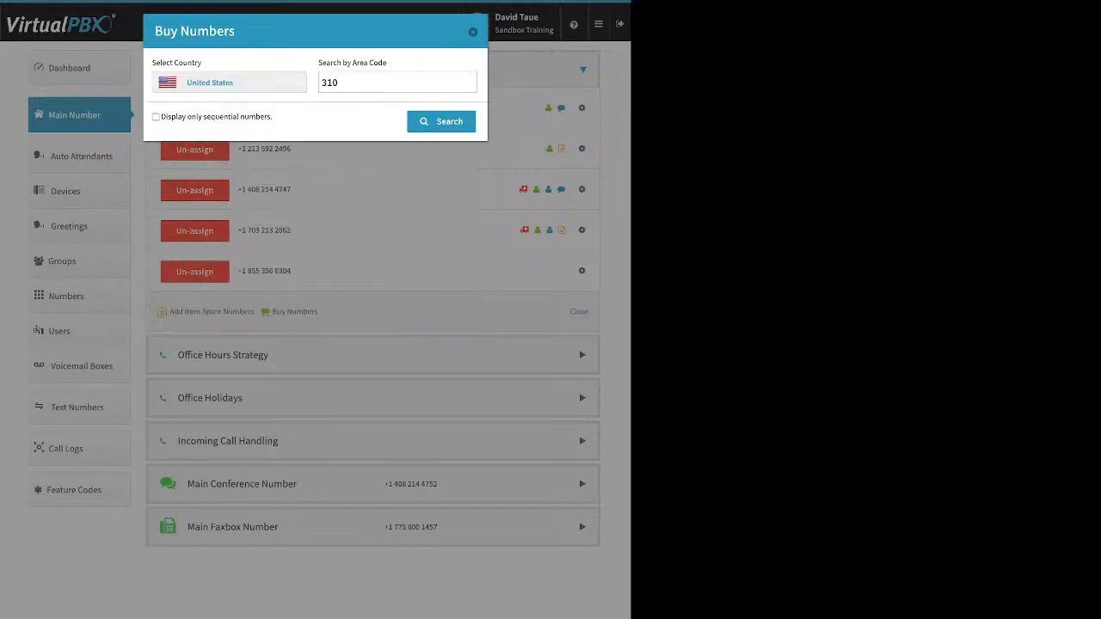
double_click(330, 83)
type("424")
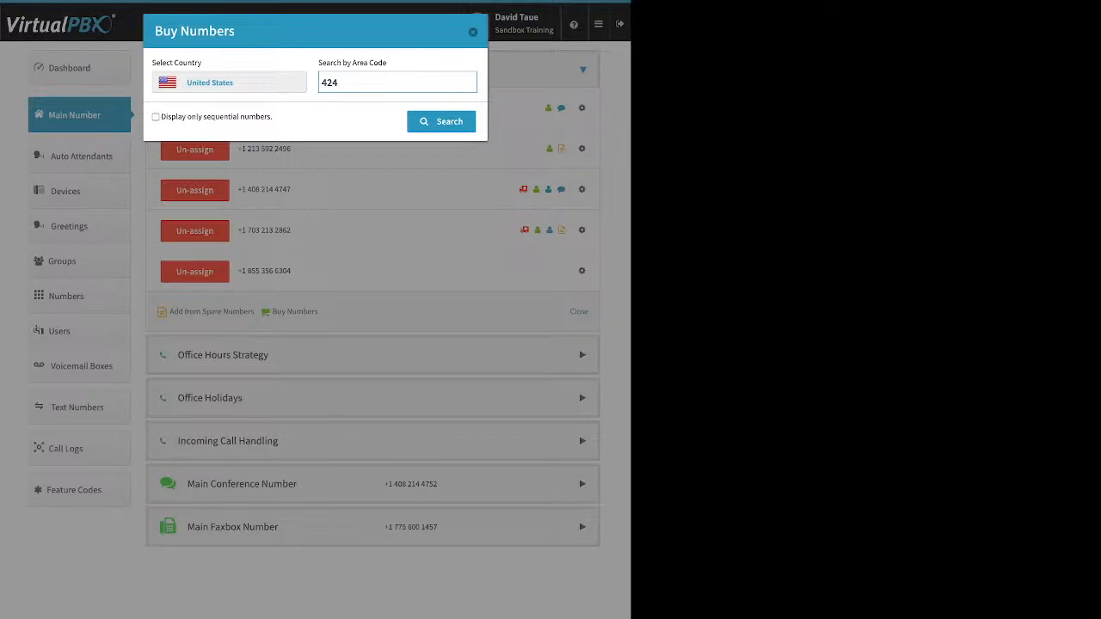
key("Return")
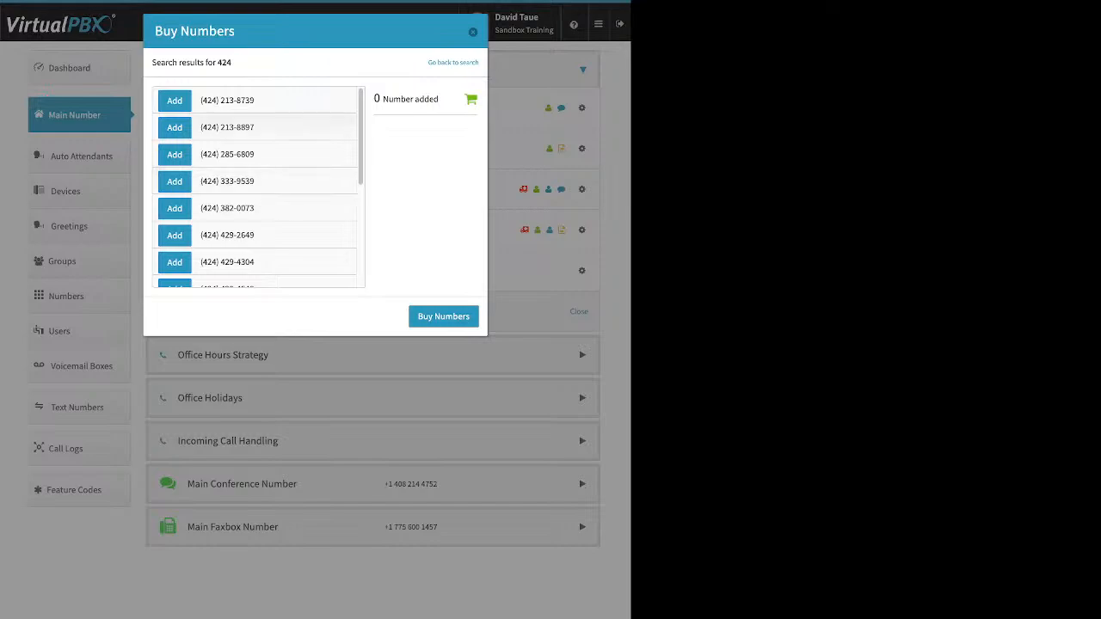
left_click(174, 208)
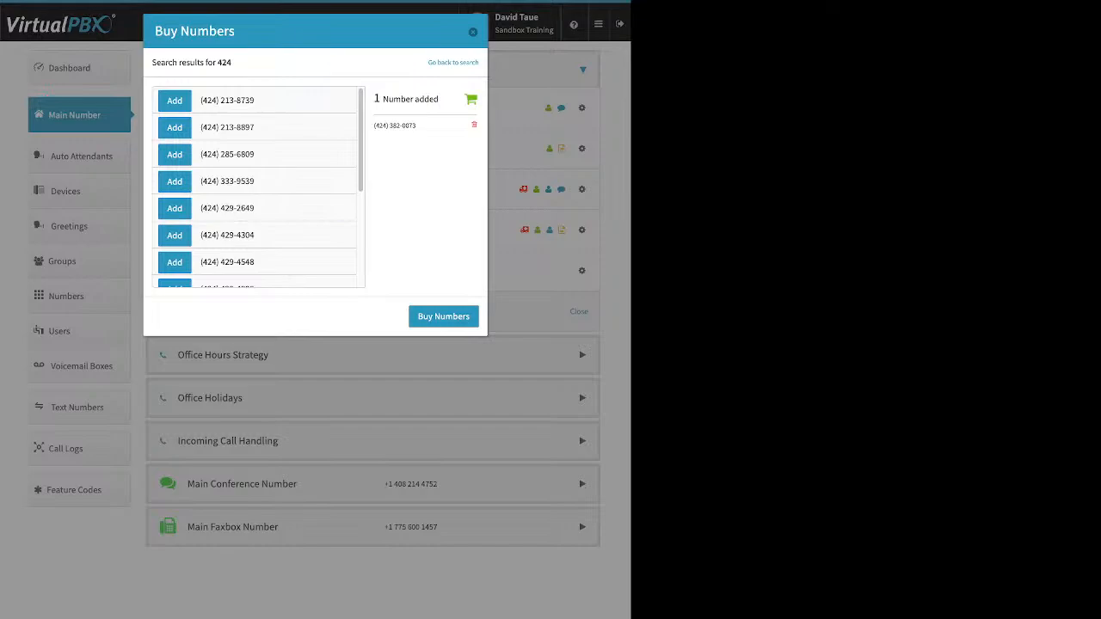
left_click(443, 317)
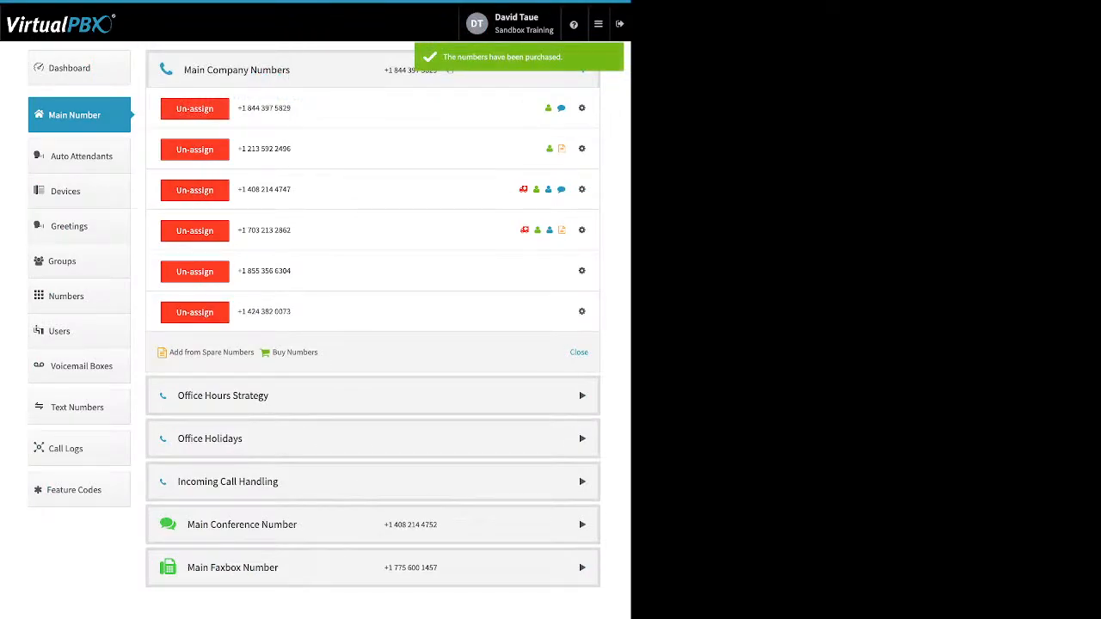
left_click(582, 270)
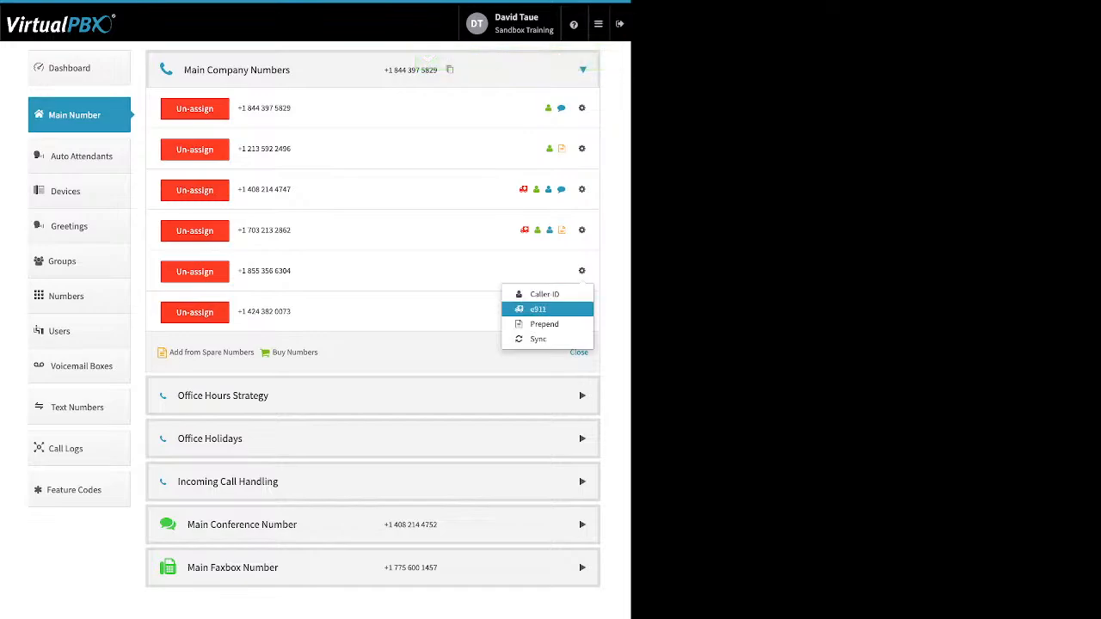
left_click(545, 294)
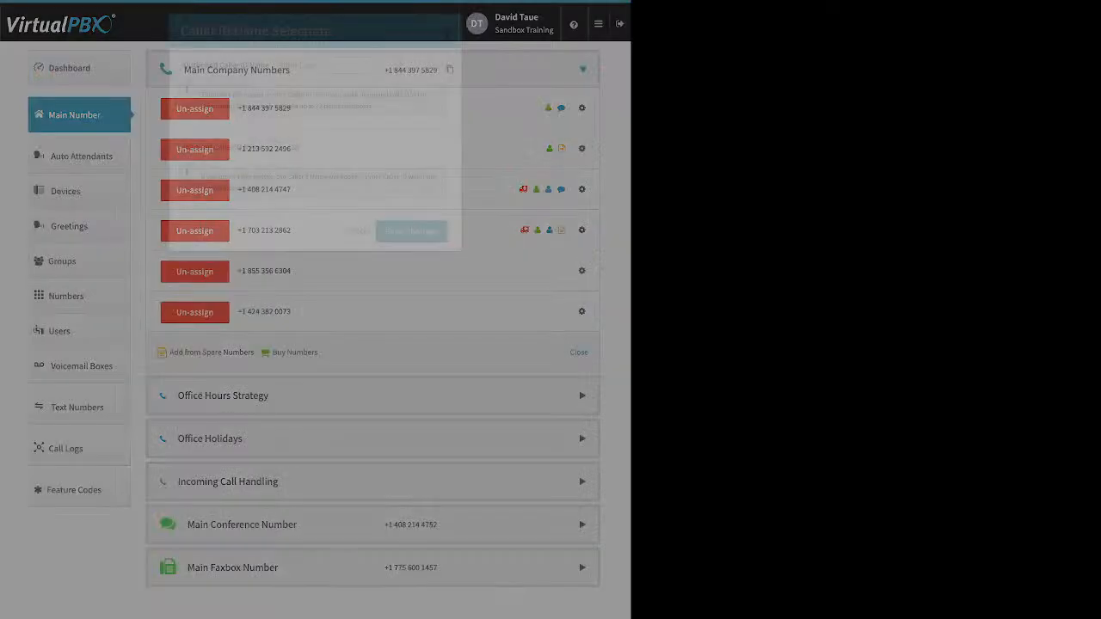
left_click_drag(183, 64, 269, 65)
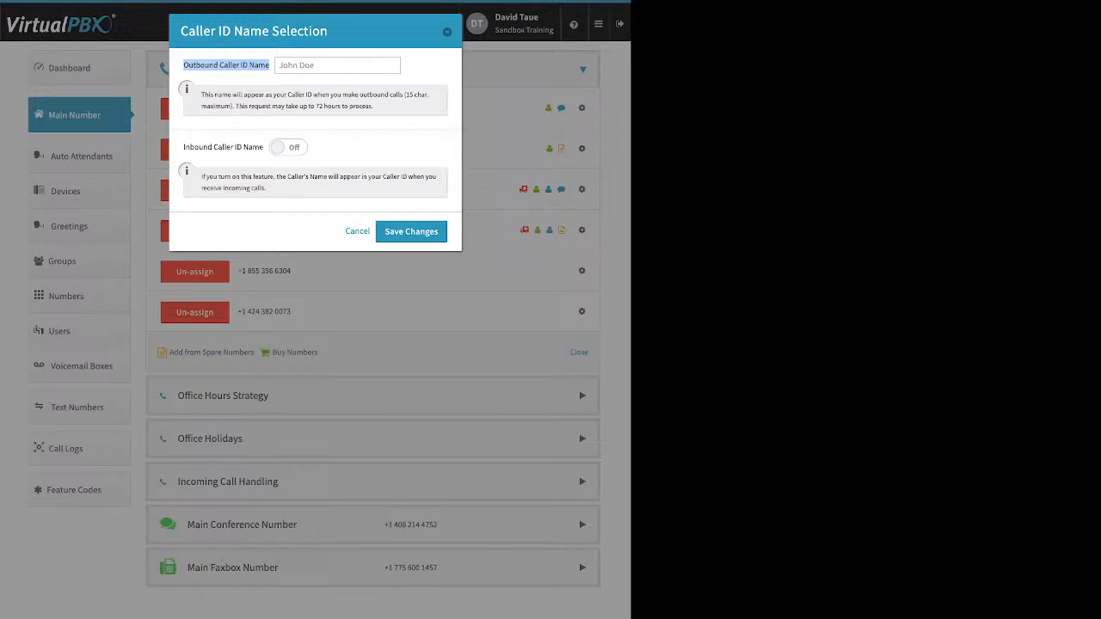
left_click(288, 147)
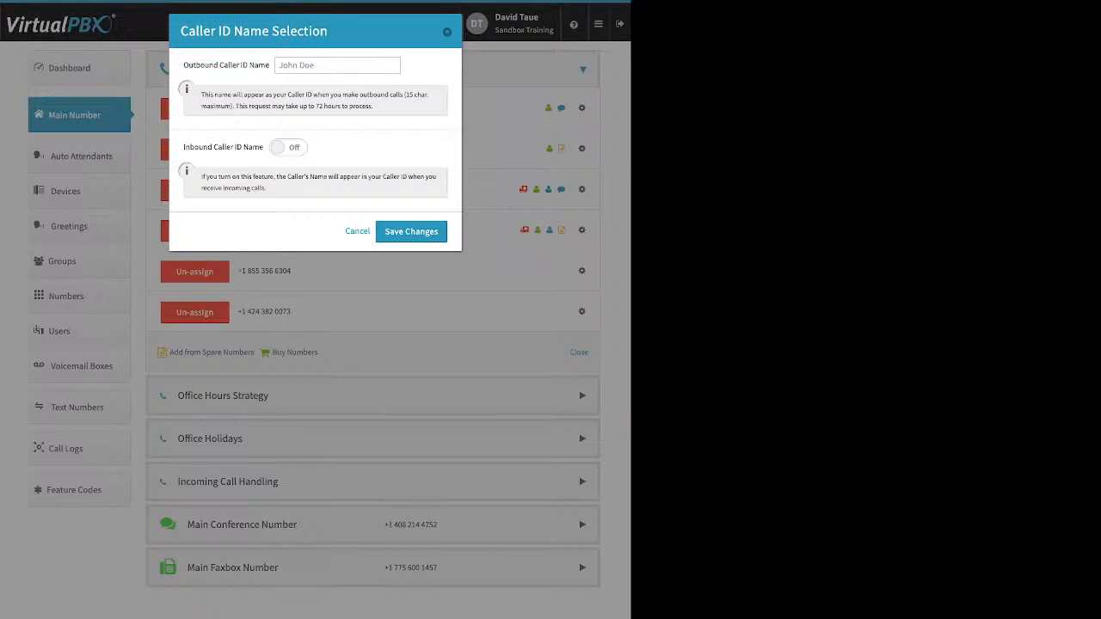
left_click_drag(184, 147, 263, 147)
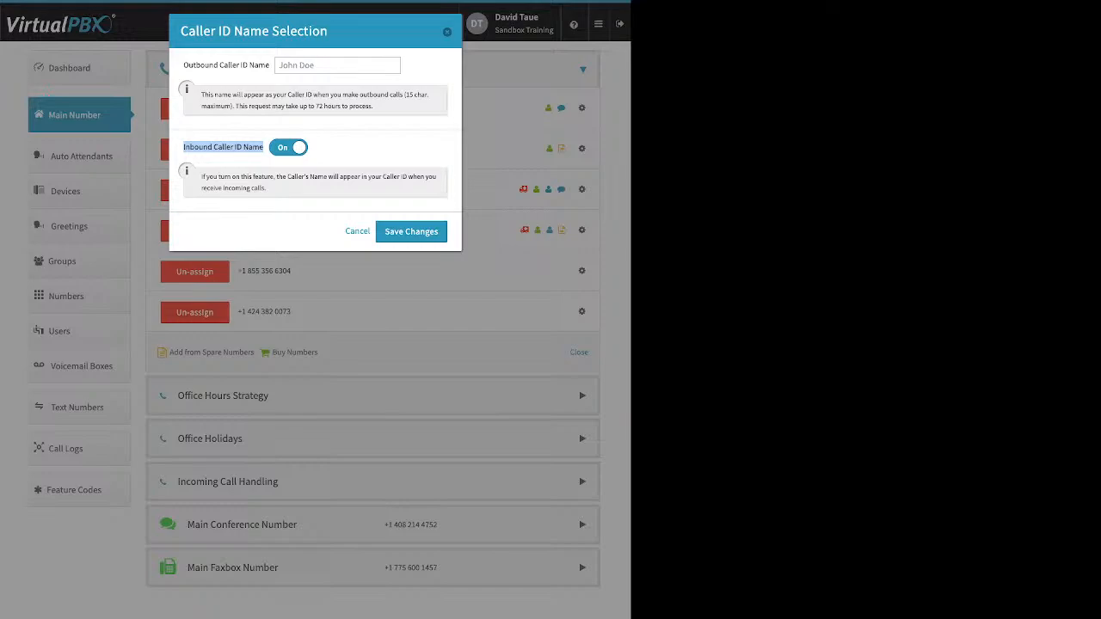
key("Escape")
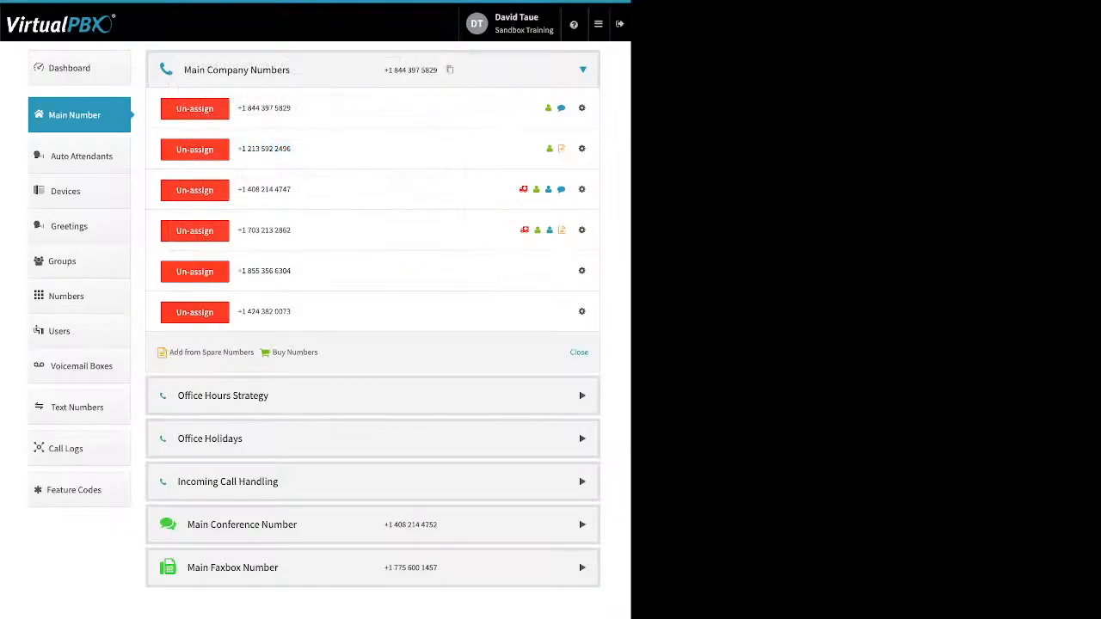
left_click(582, 270)
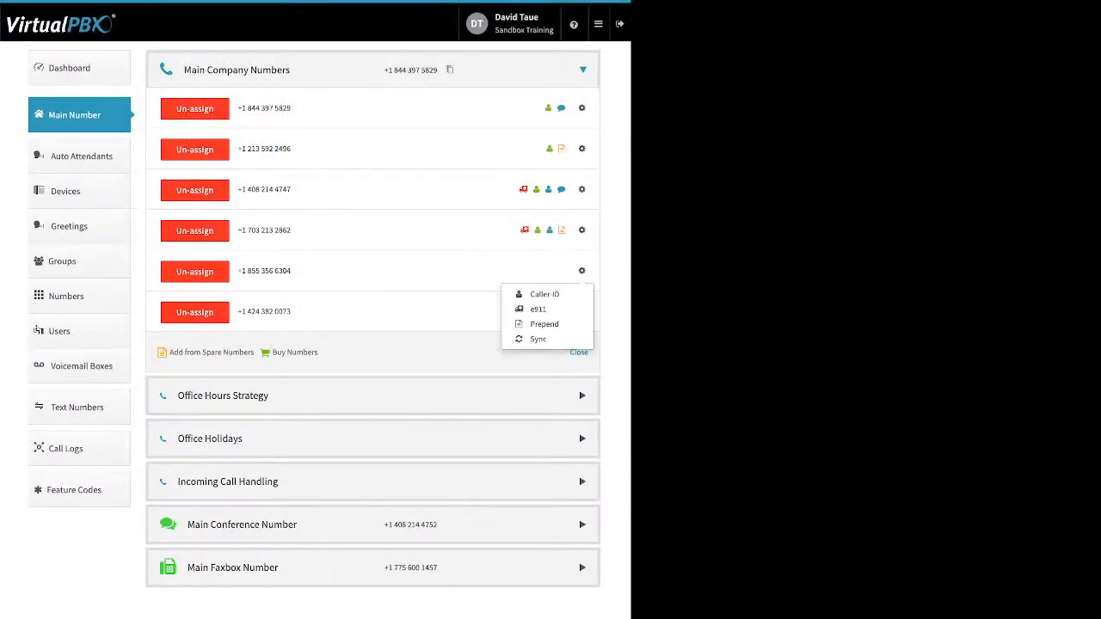
left_click(537, 309)
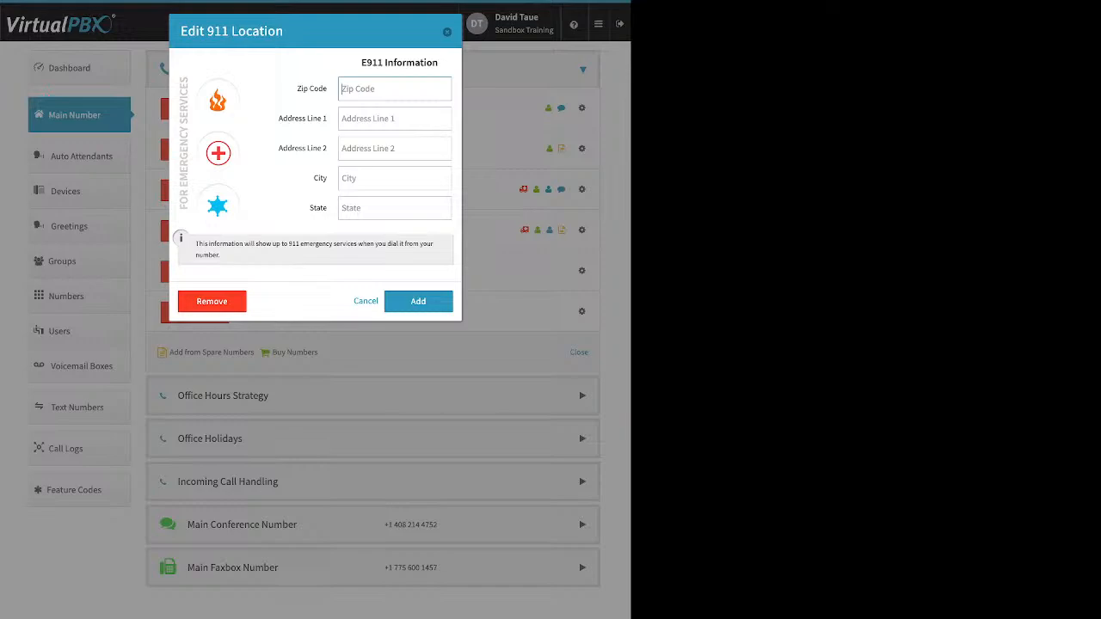
key("Escape")
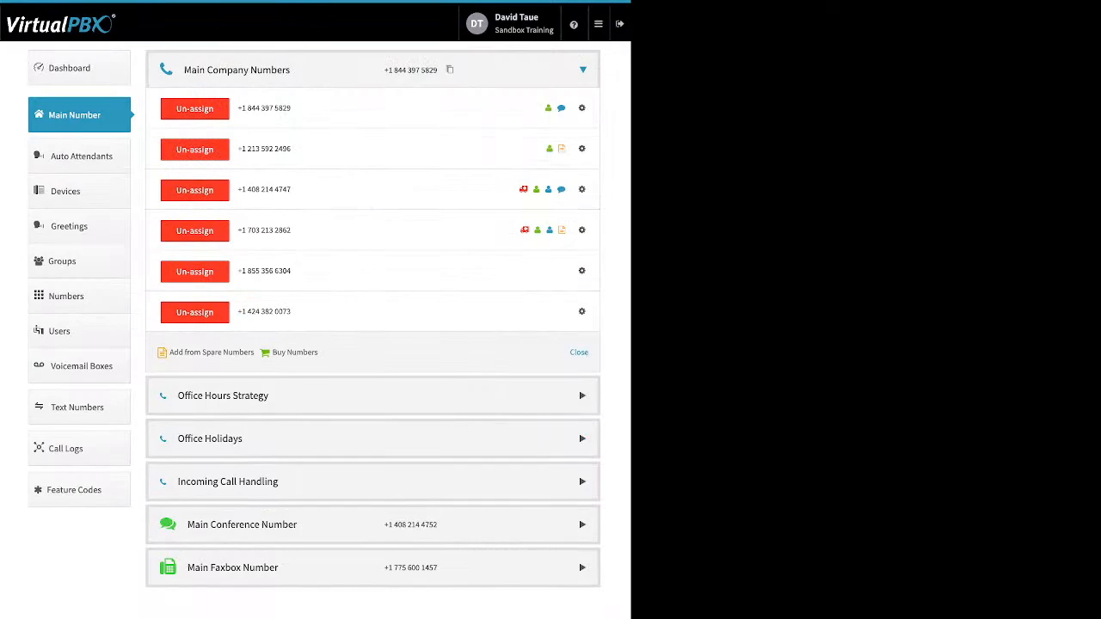
left_click(582, 271)
left_click(543, 325)
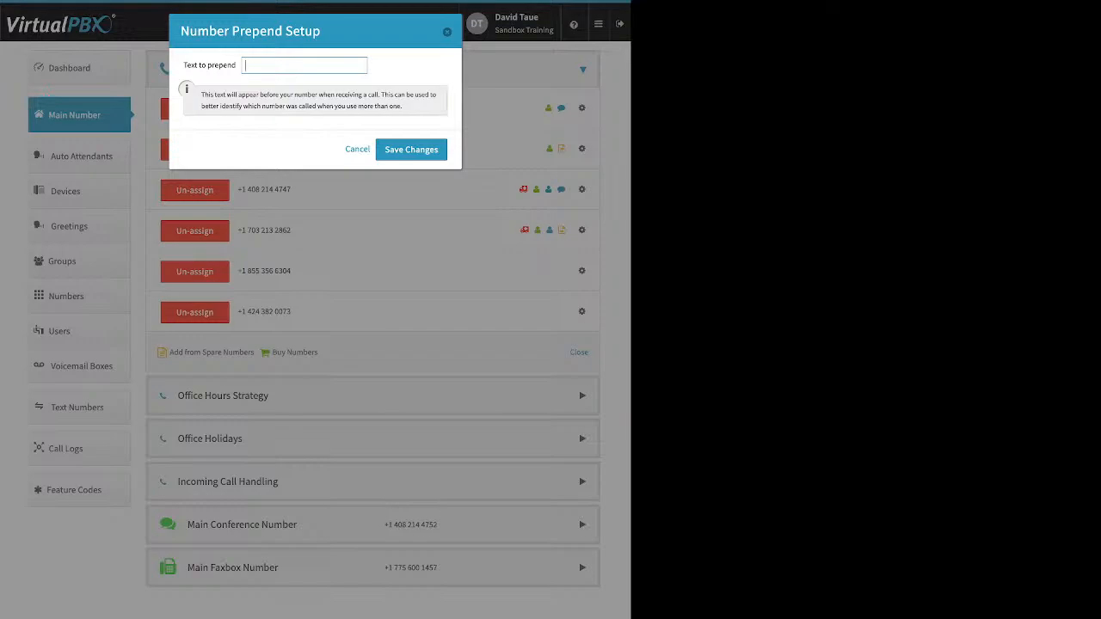
key("Escape")
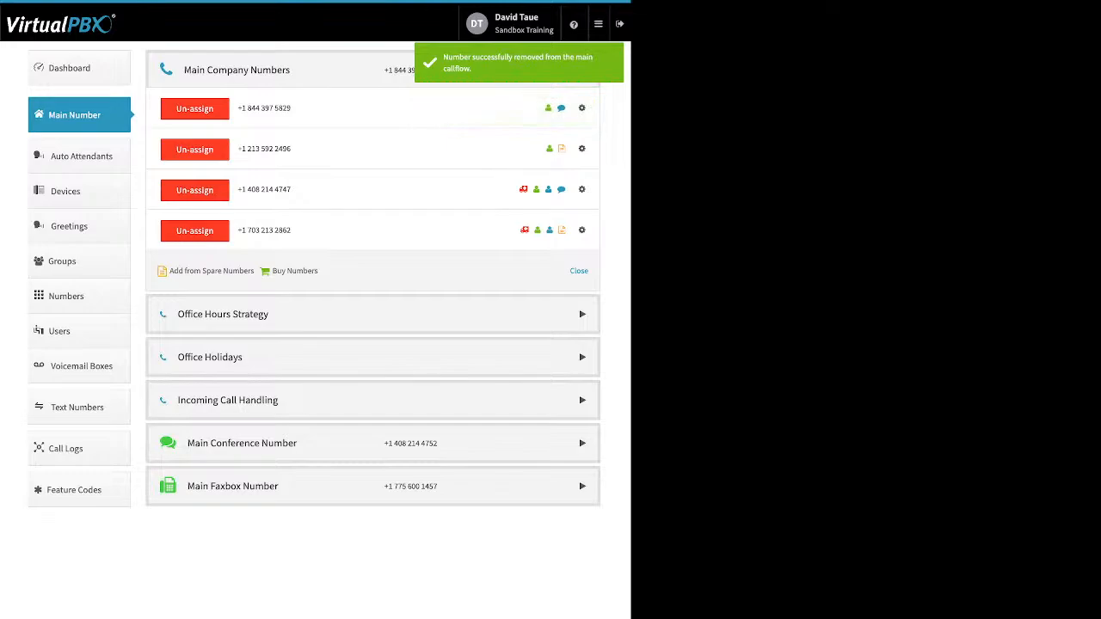
Step: Review the Office Hours Strategy custom hours, keeping Monday's end time at 17:00
left_click(222, 314)
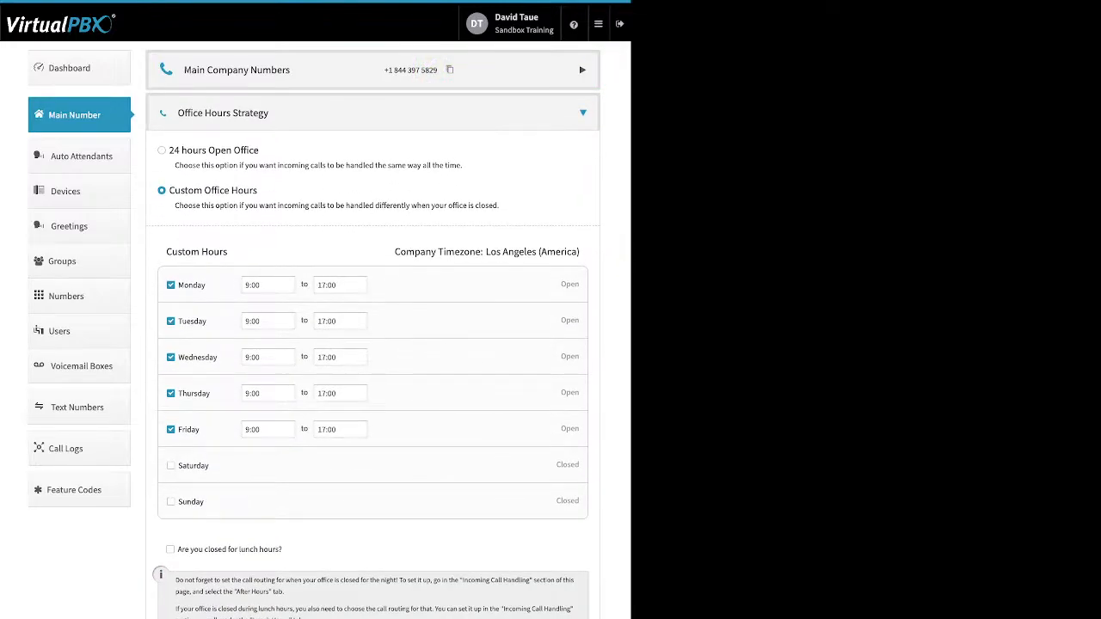
left_click_drag(258, 149, 181, 150)
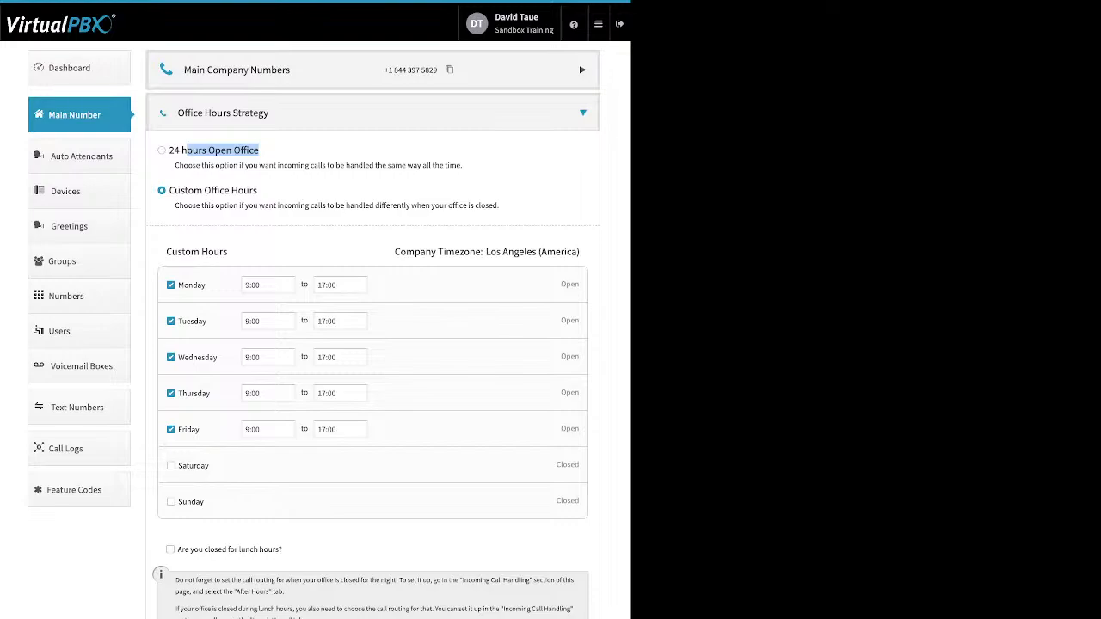
left_click(259, 190)
left_click_drag(260, 190, 169, 190)
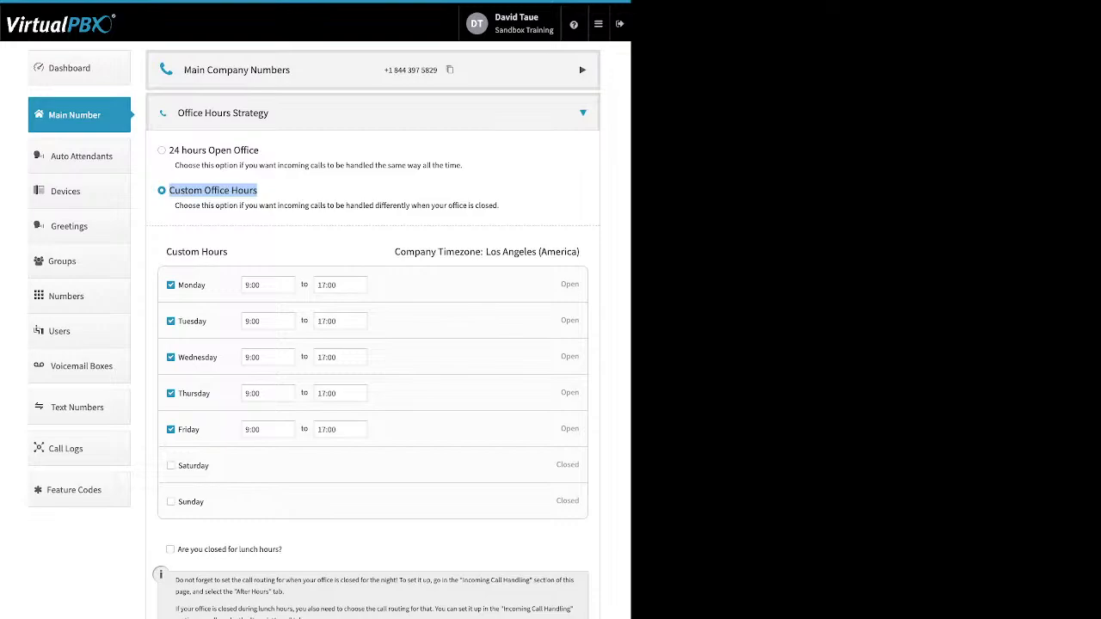
left_click_drag(207, 284, 178, 284)
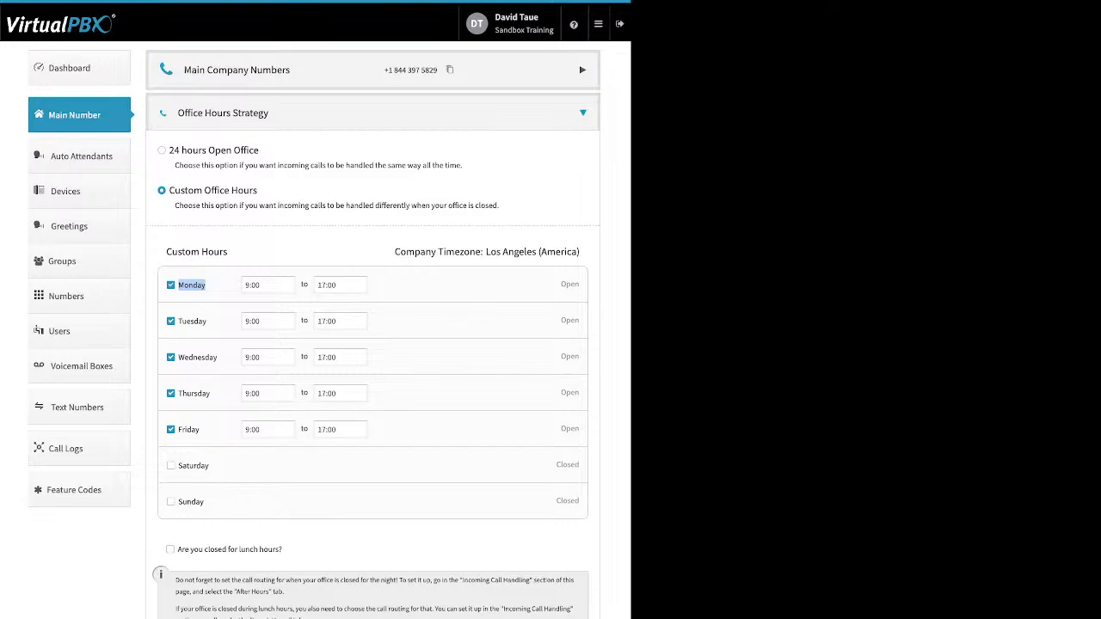
left_click(267, 285)
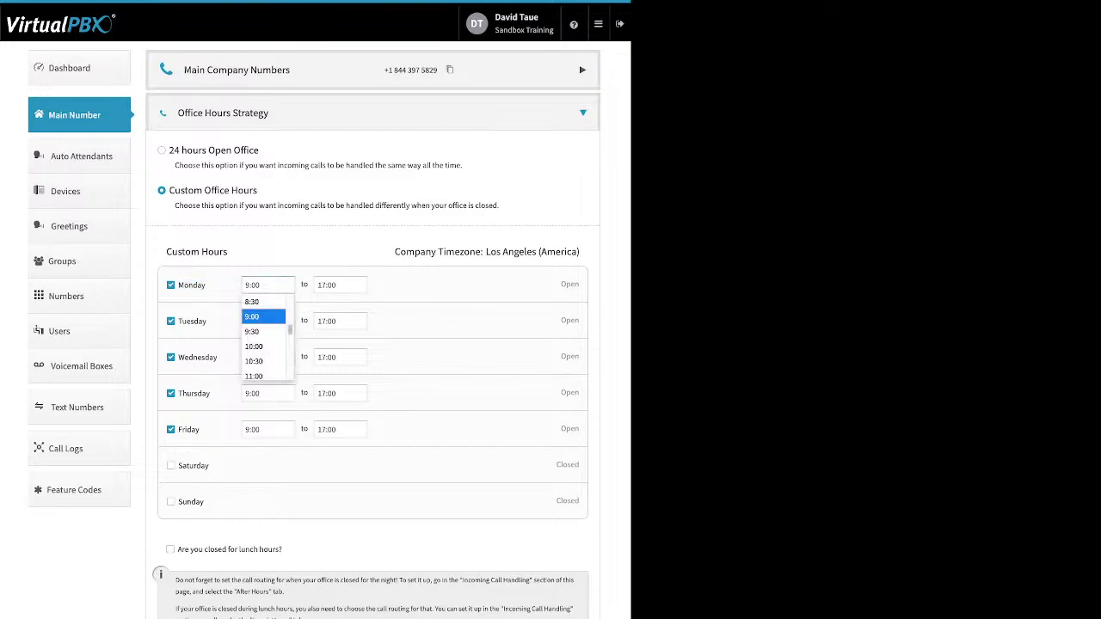
left_click(340, 284)
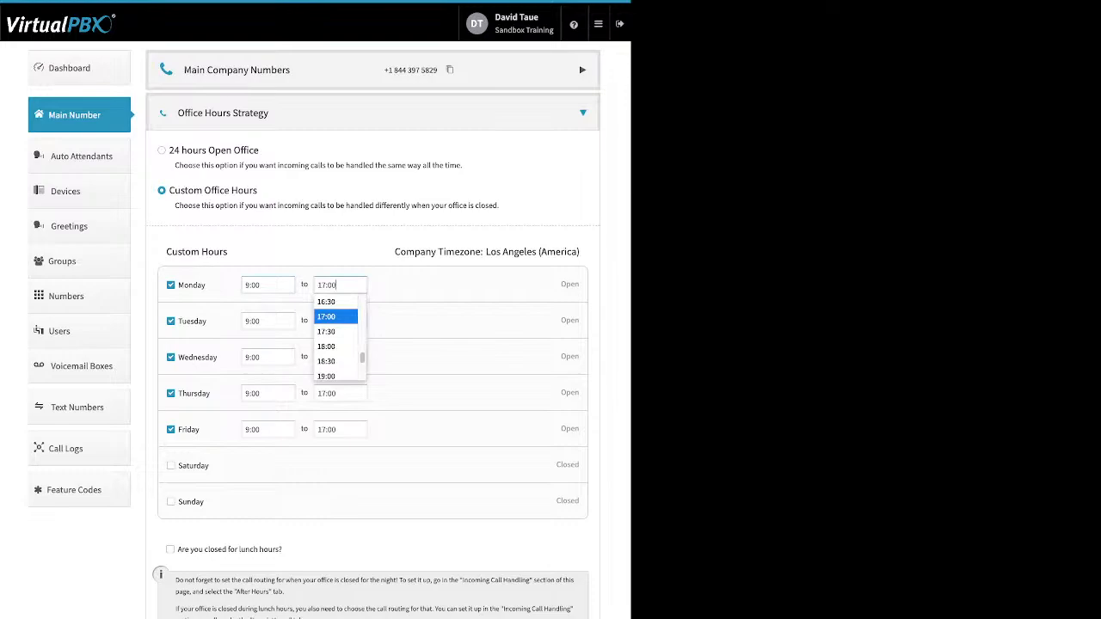
left_click(336, 316)
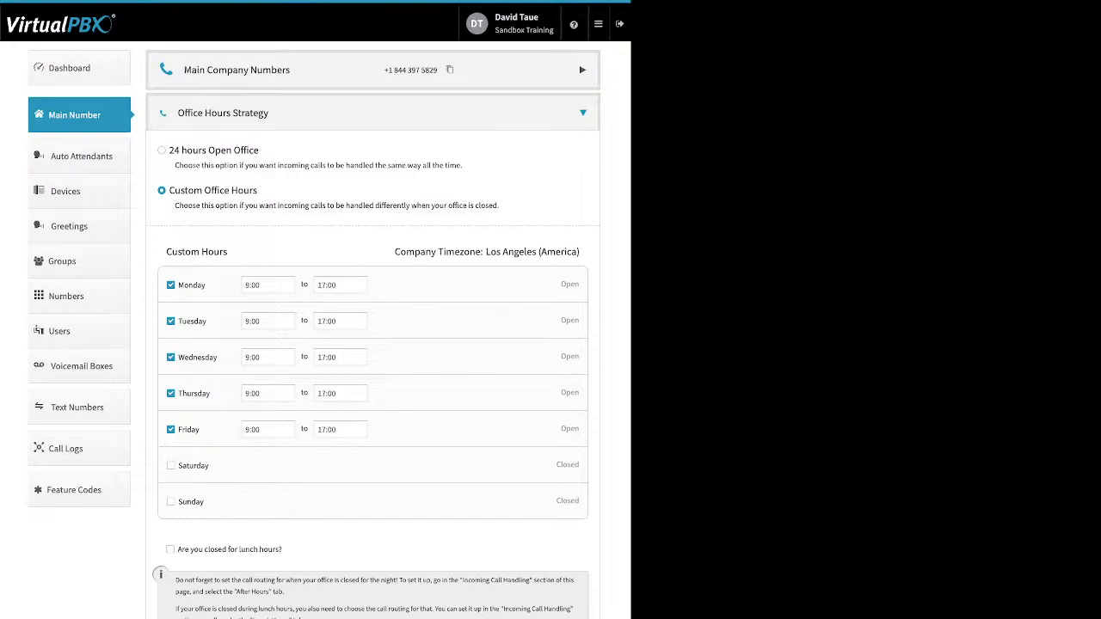
Step: Mark the office closed for lunch hours, 12:00 to 13:00, and expand Office Holidays
left_click_drag(282, 550, 177, 550)
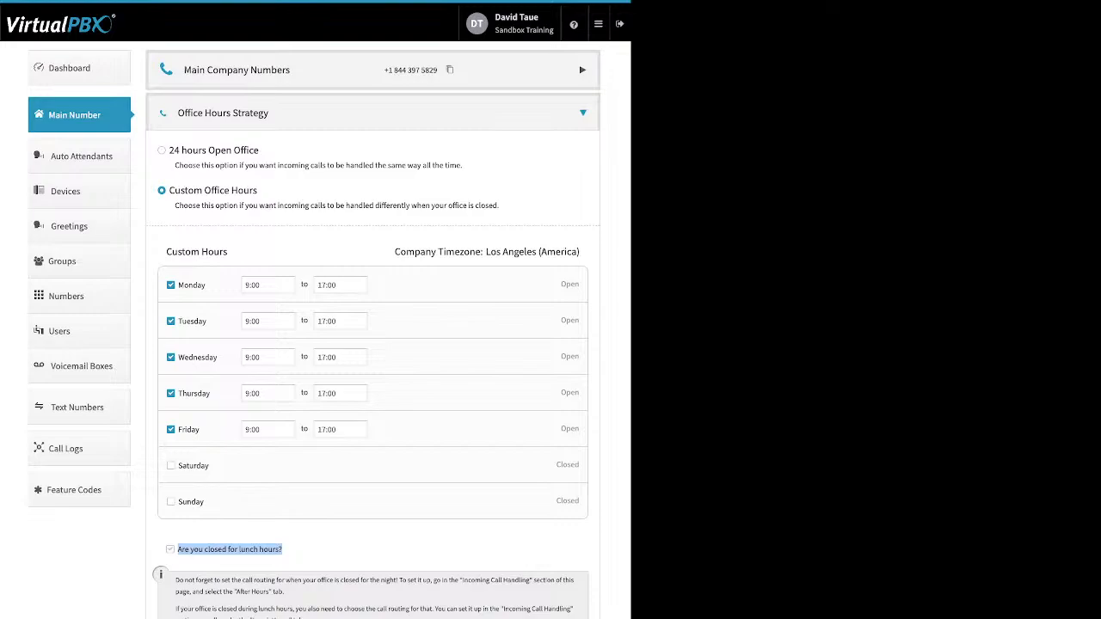
left_click(170, 550)
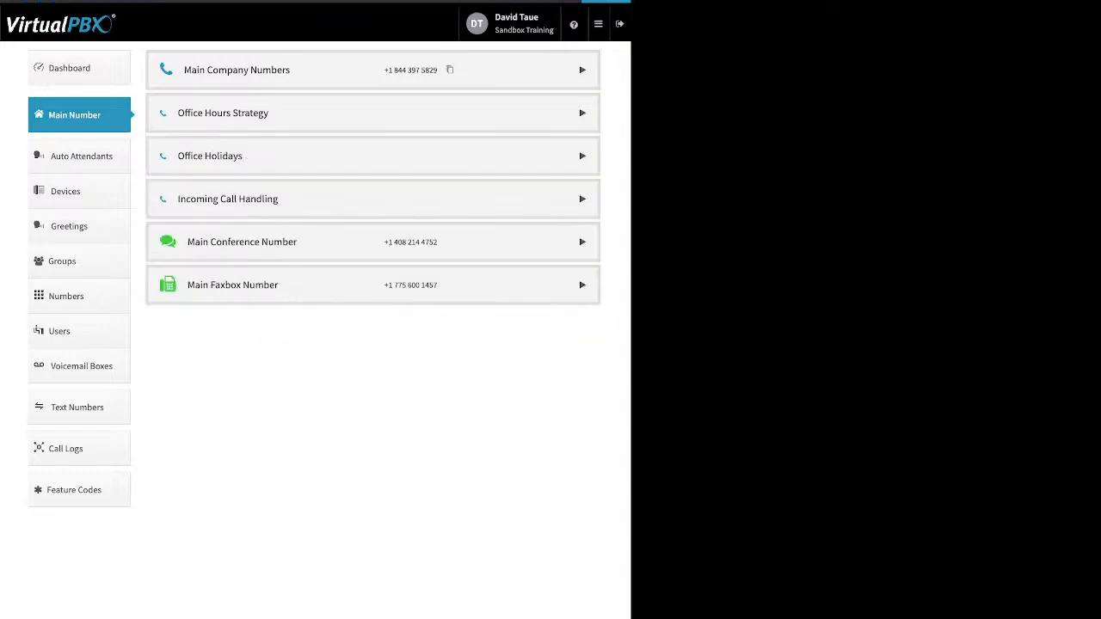
left_click(246, 156)
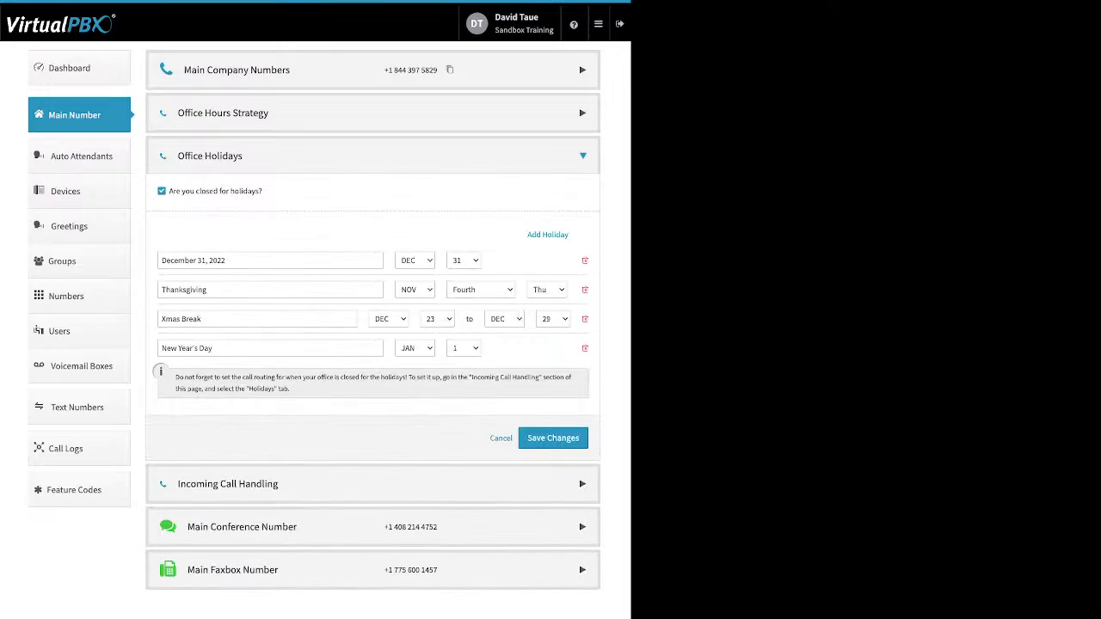
left_click_drag(263, 191, 169, 191)
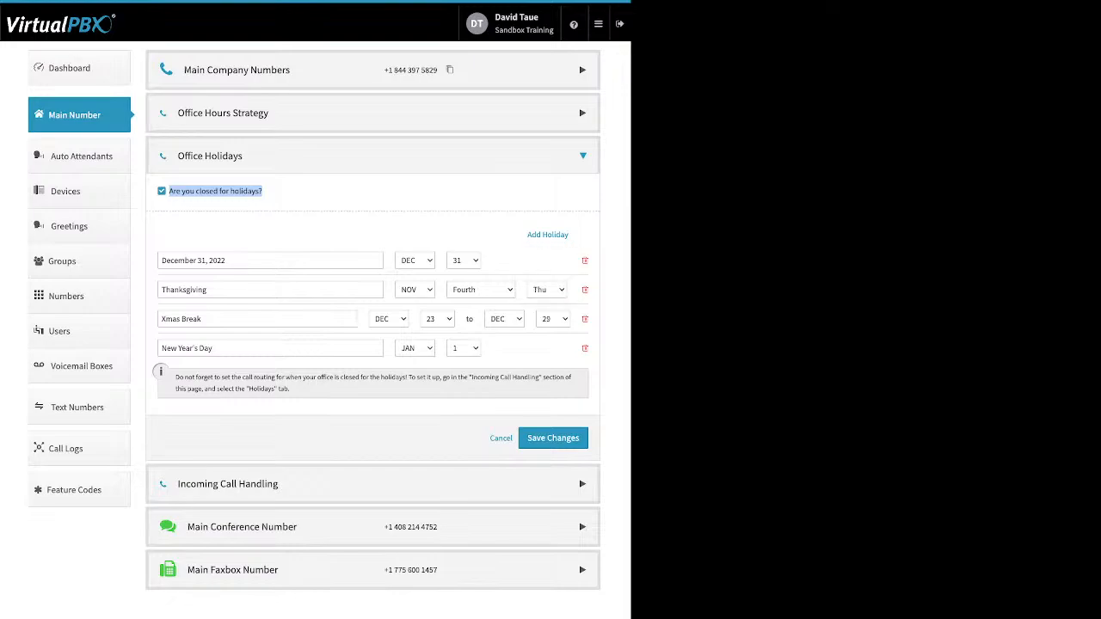
mouse_move(547, 235)
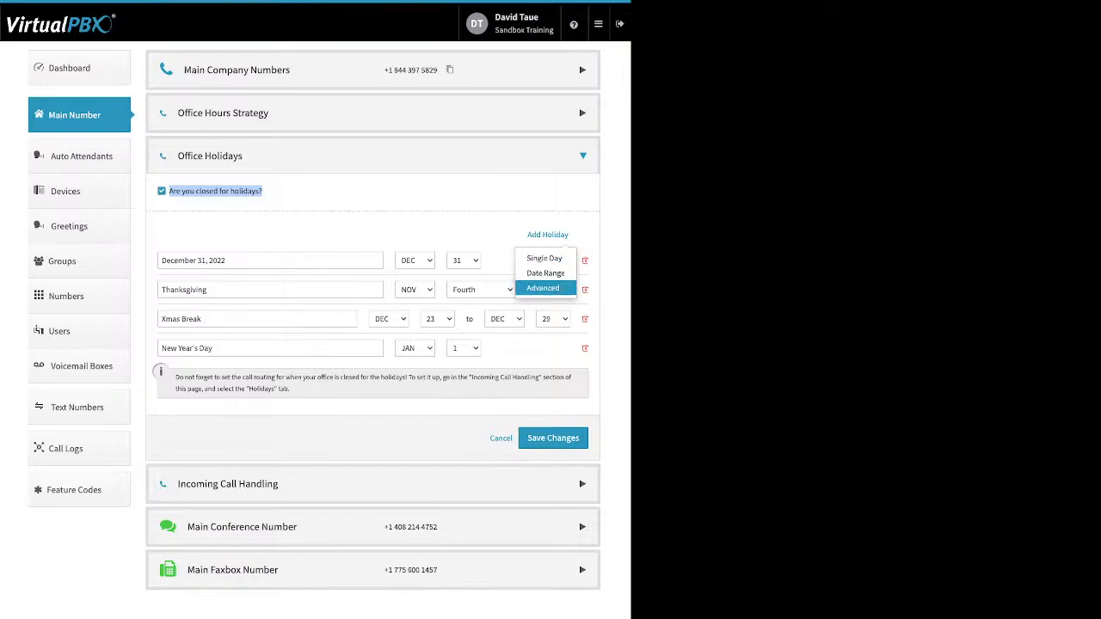
left_click(161, 191)
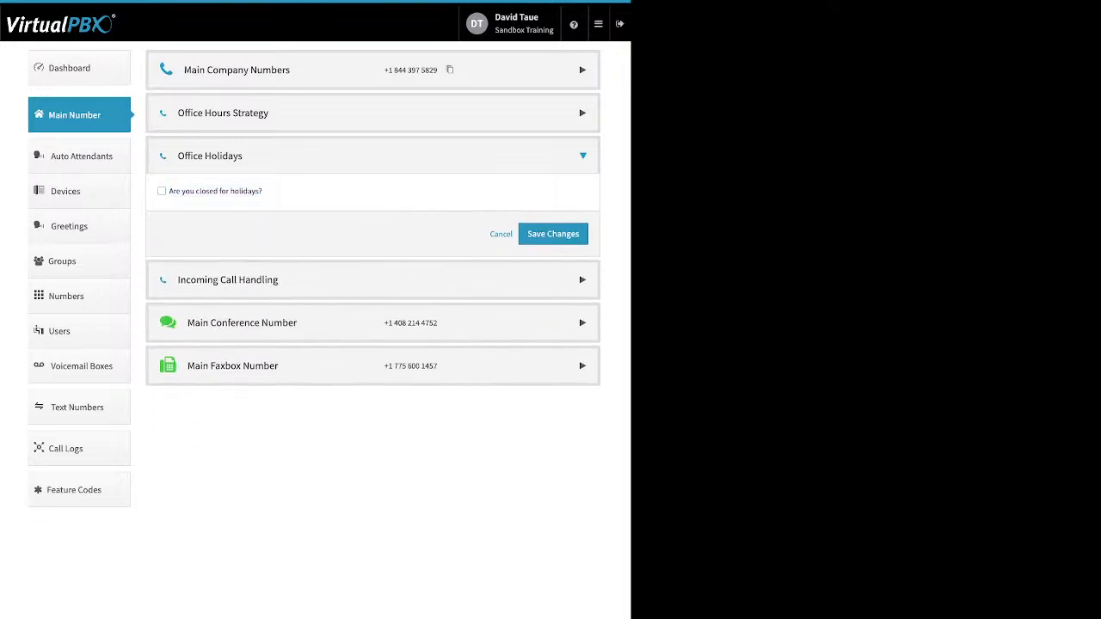
left_click(162, 191)
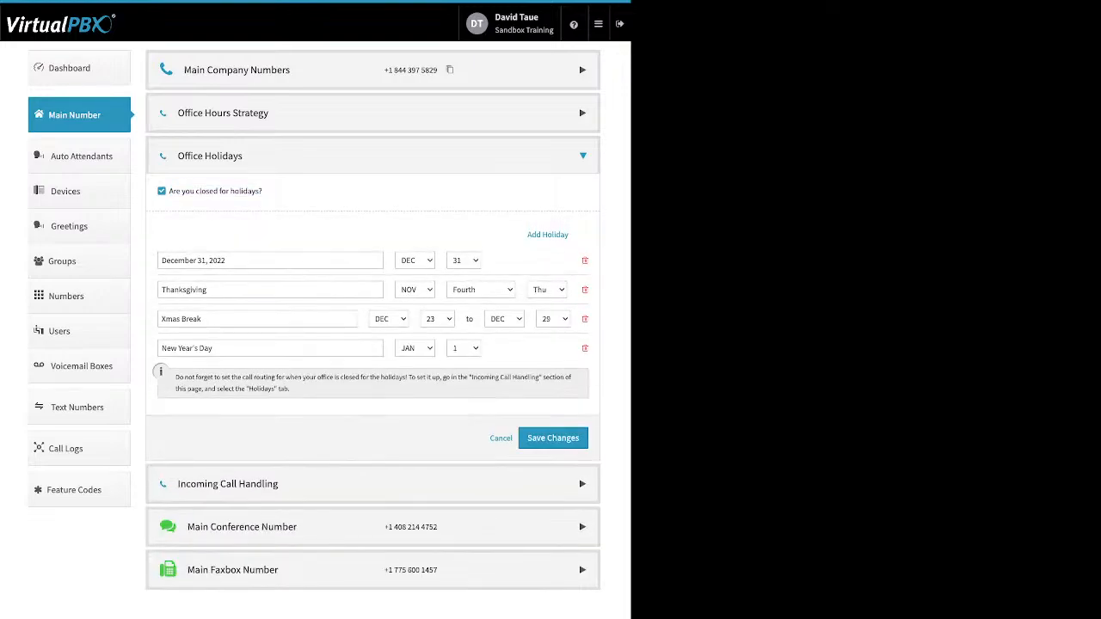
triple_click(193, 260)
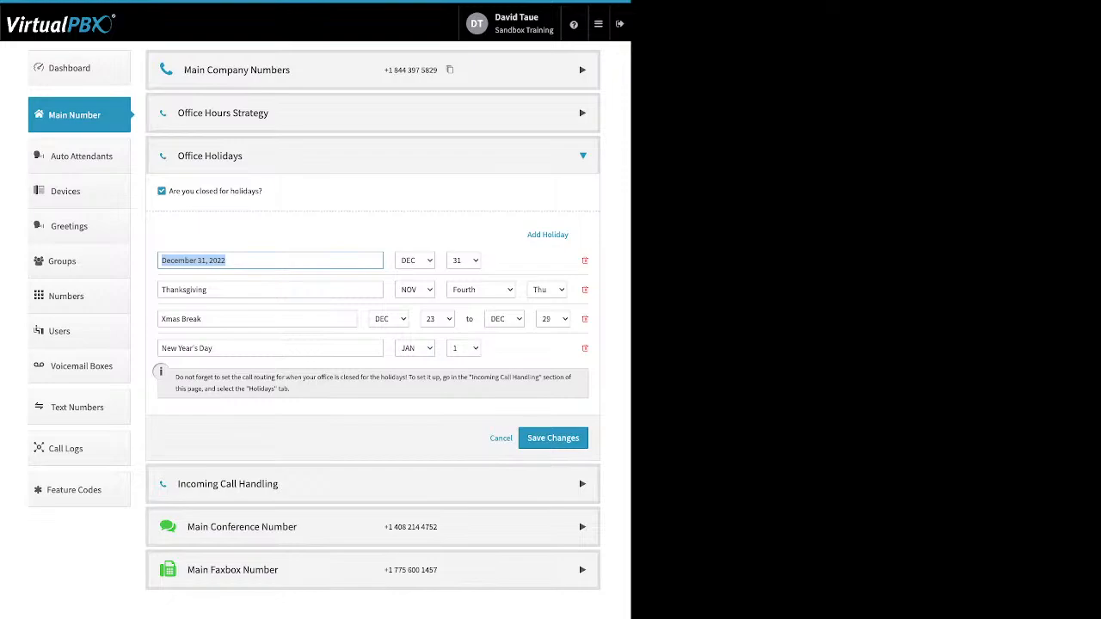
left_click_drag(225, 319, 159, 319)
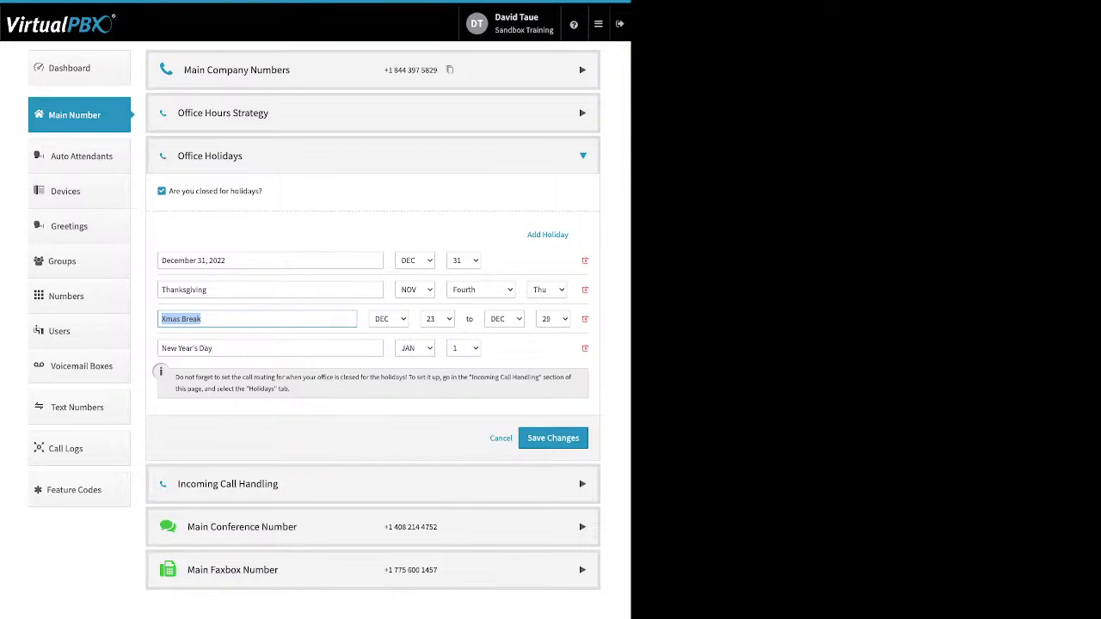
Step: Inspect the Thanksgiving holiday name and leave it unchanged
left_click(207, 290)
left_click_drag(207, 290, 161, 290)
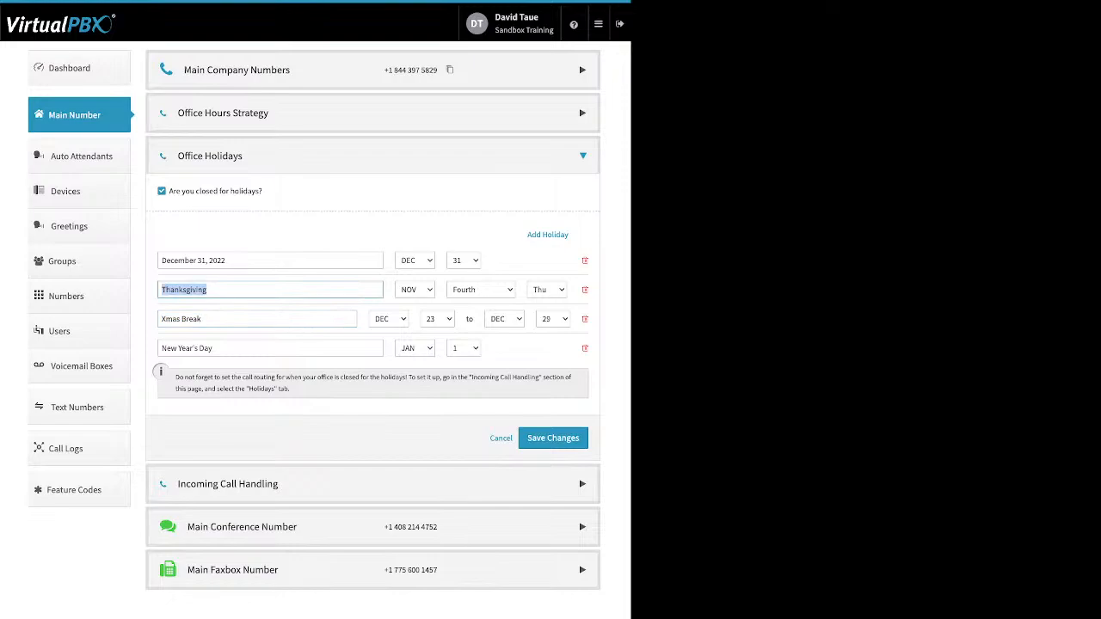
left_click(326, 234)
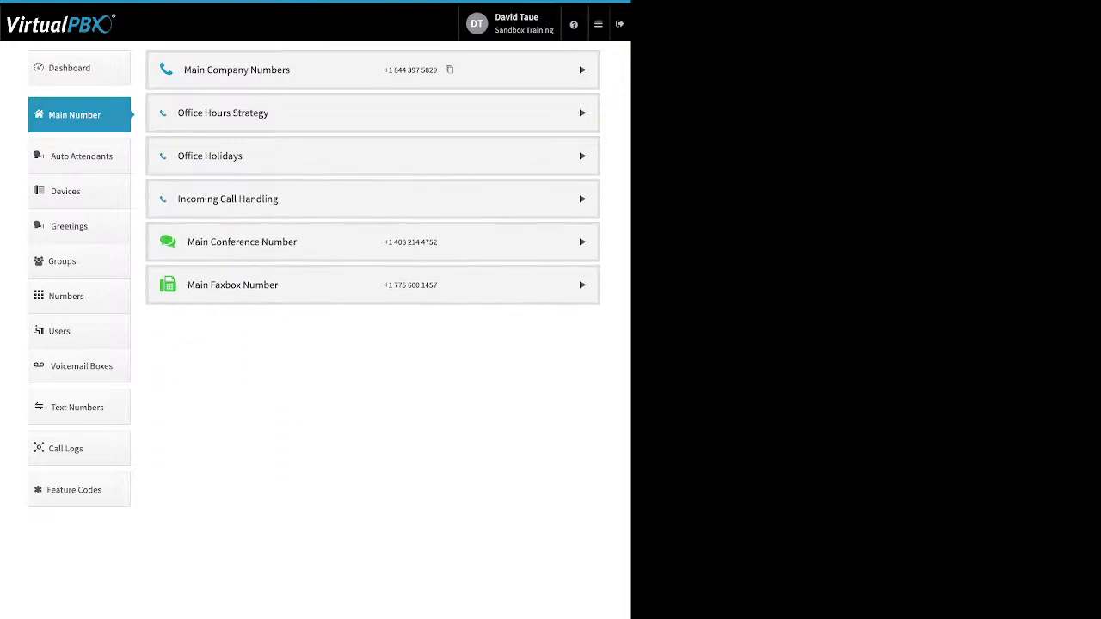
Step: Check routing for Lunch Hours, After Hours, Holidays and Open Hours, which goes to the Virtual Receptionist
left_click(372, 199)
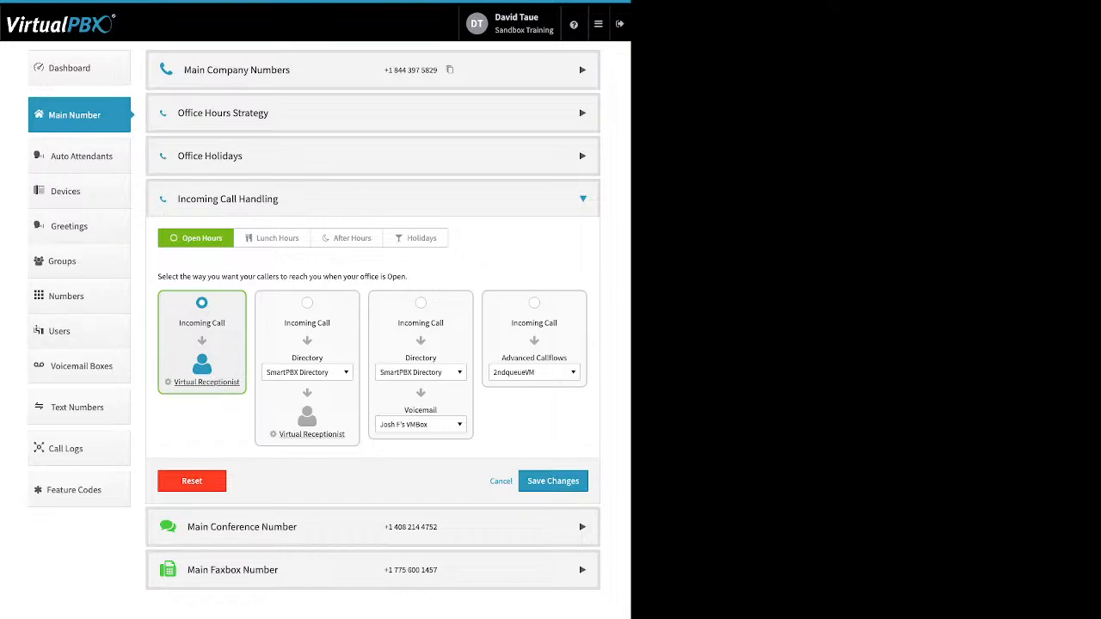
left_click(271, 238)
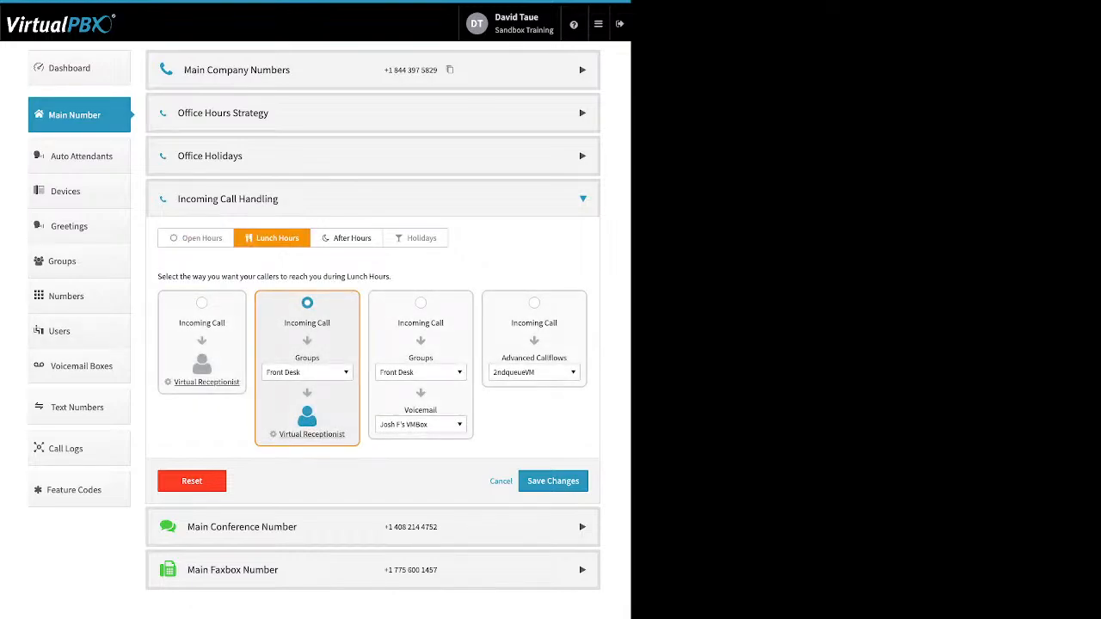
left_click(351, 238)
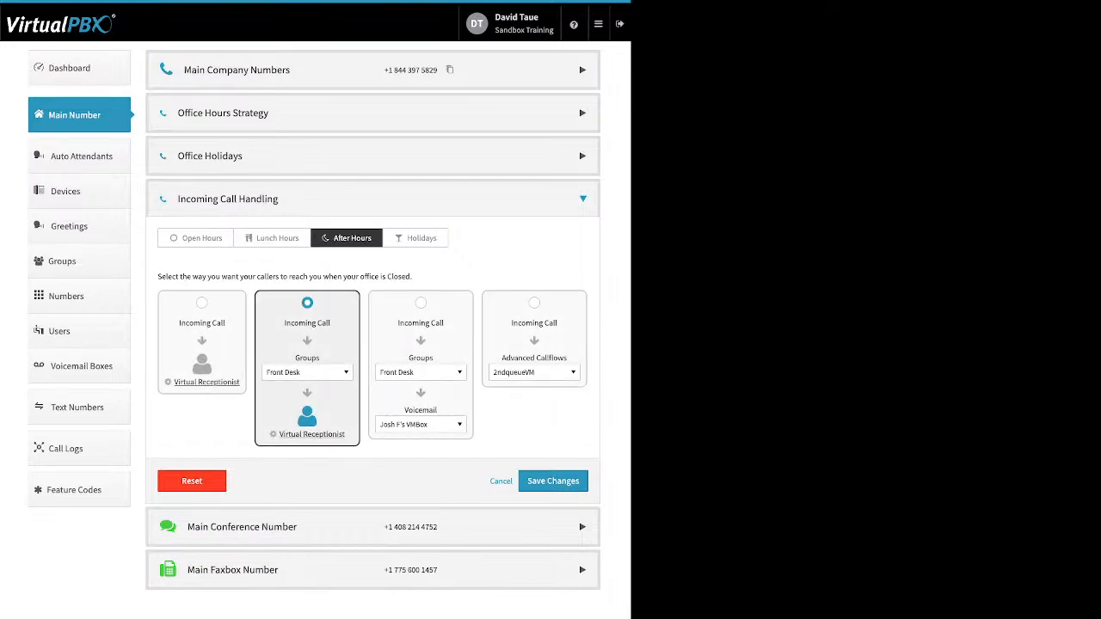
left_click(415, 238)
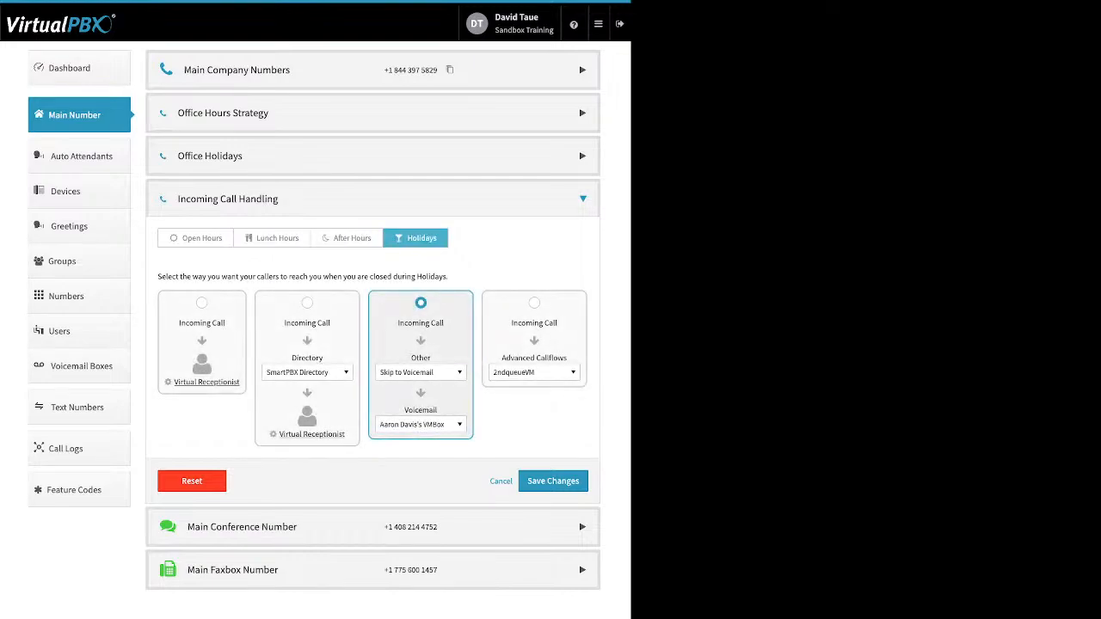
left_click(196, 238)
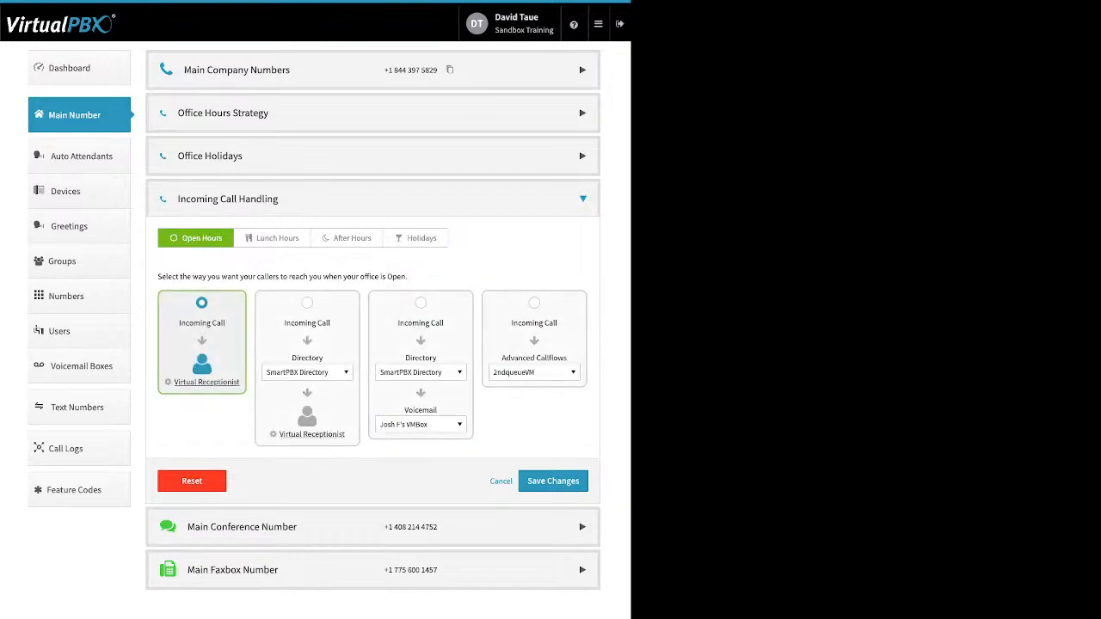
left_click_drag(409, 277, 158, 277)
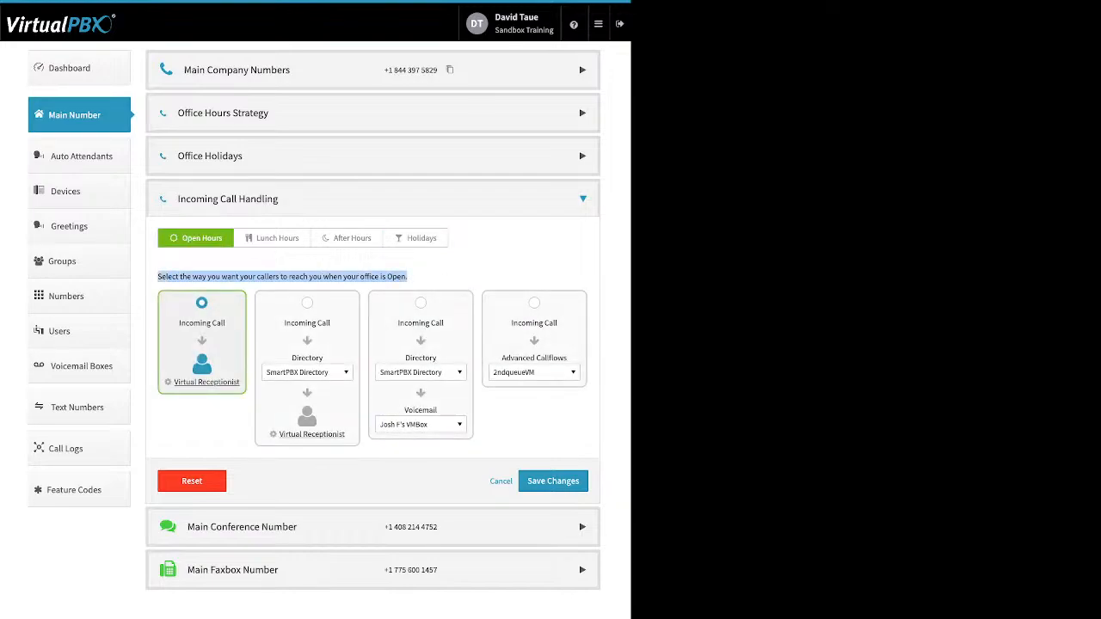
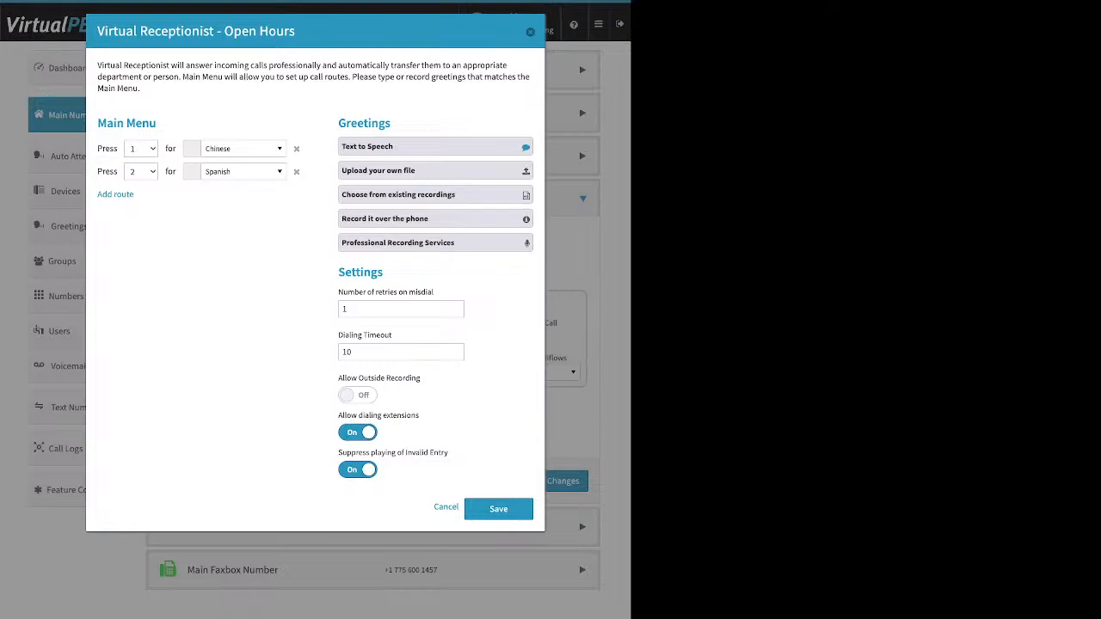
Step: Add a third main-menu route, Default to SmartPBX Directory, below the Chinese and Spanish routes
triple_click(127, 123)
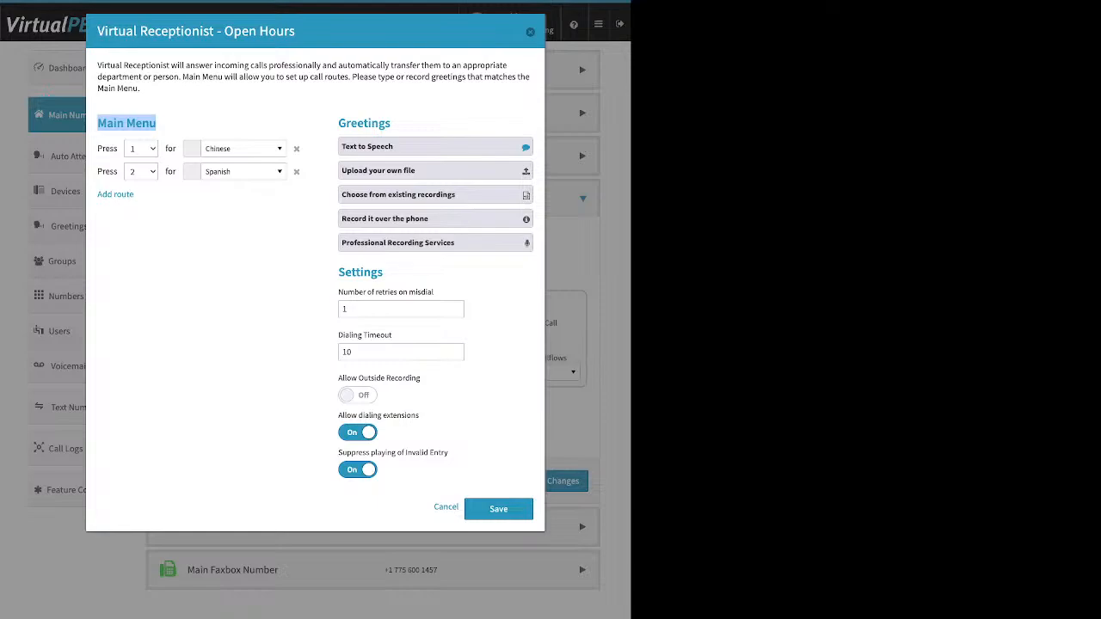
left_click(191, 126)
left_click_drag(96, 194, 136, 195)
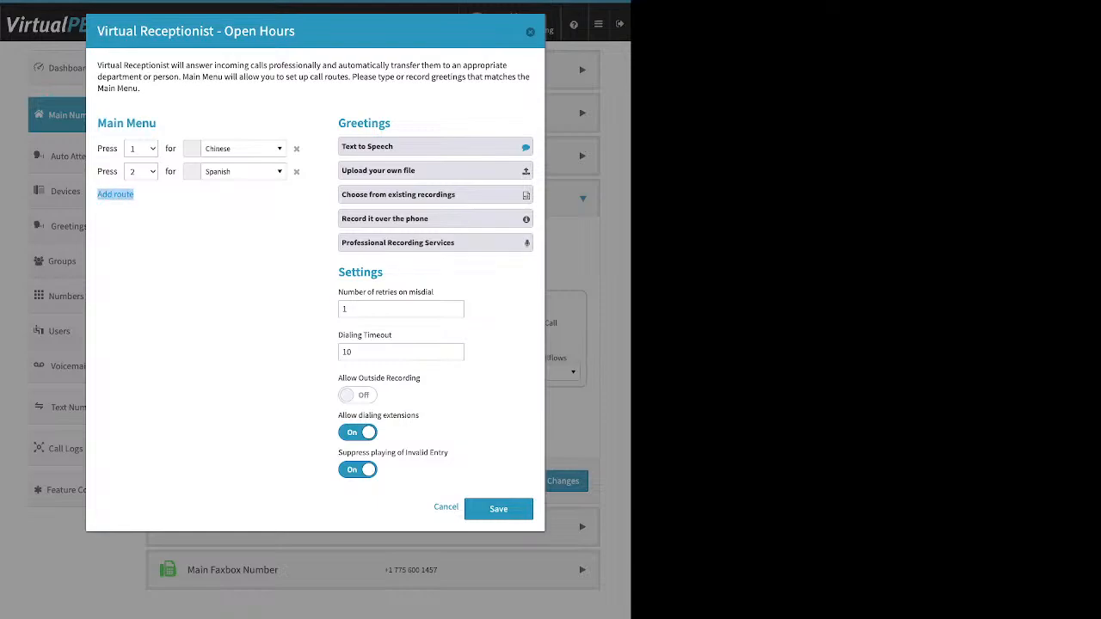
left_click(115, 194)
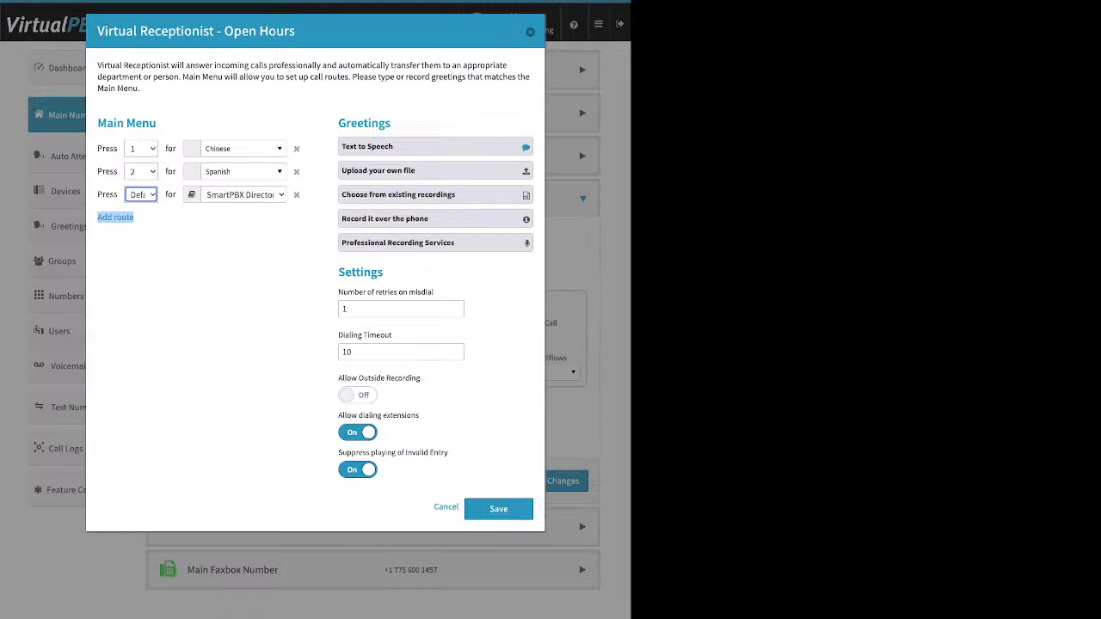
left_click(141, 149)
left_click(191, 266)
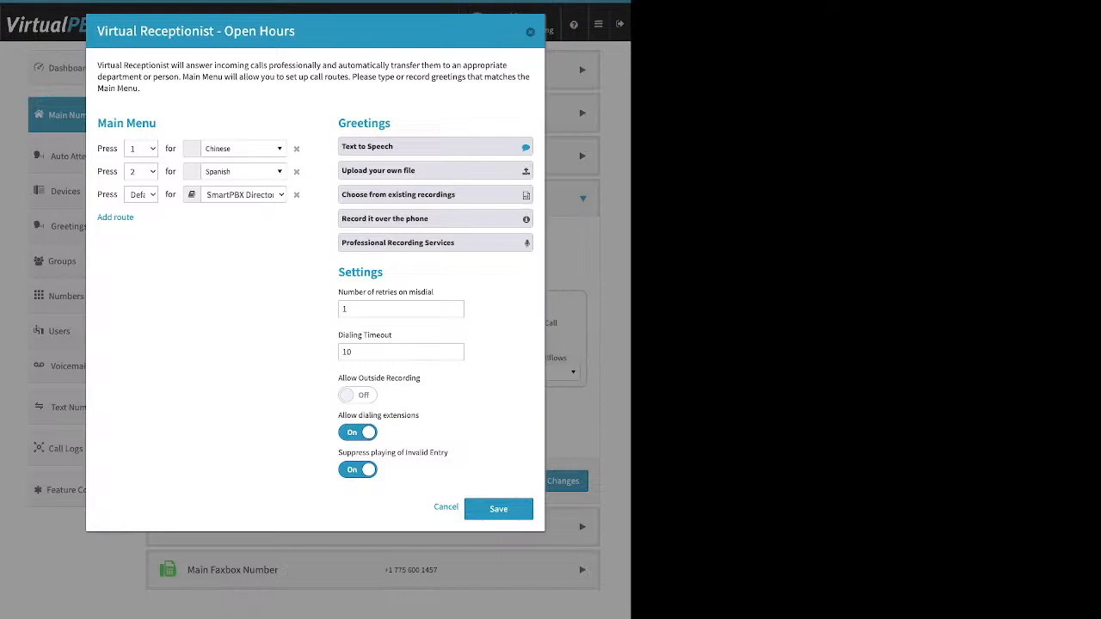
left_click(243, 148)
scroll(259, 272, "up", 10)
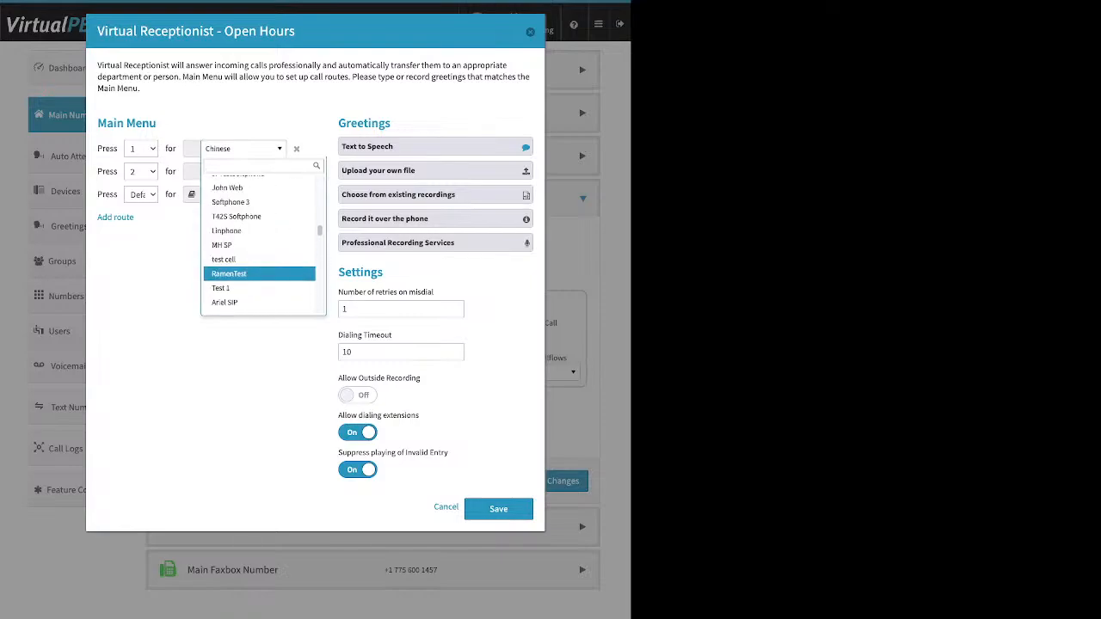
scroll(259, 271, "up", 10)
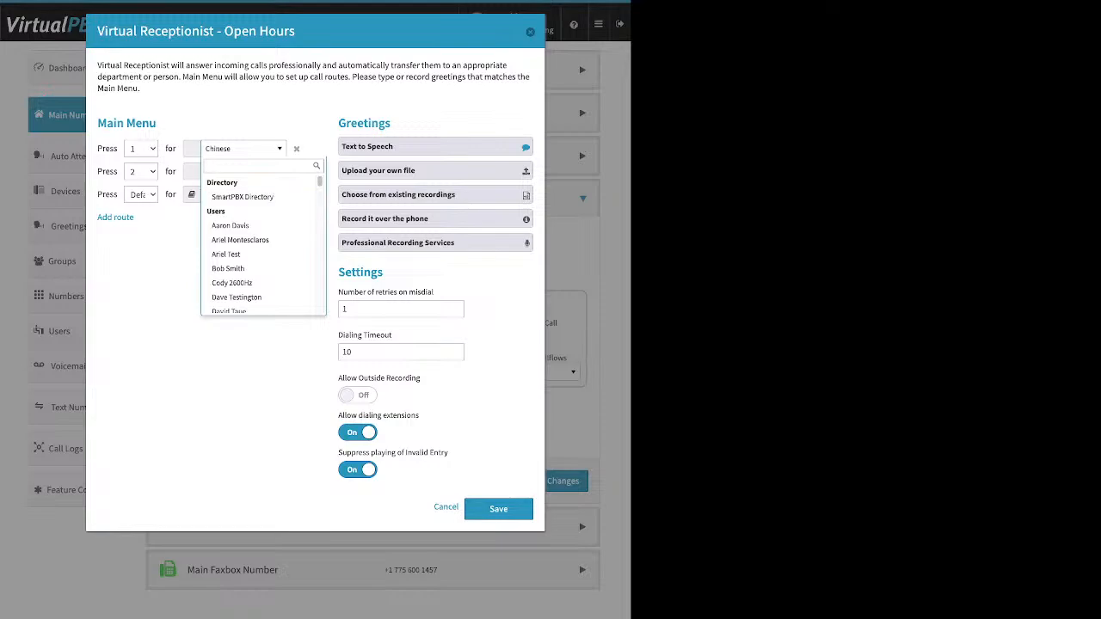
scroll(259, 220, "down", 3)
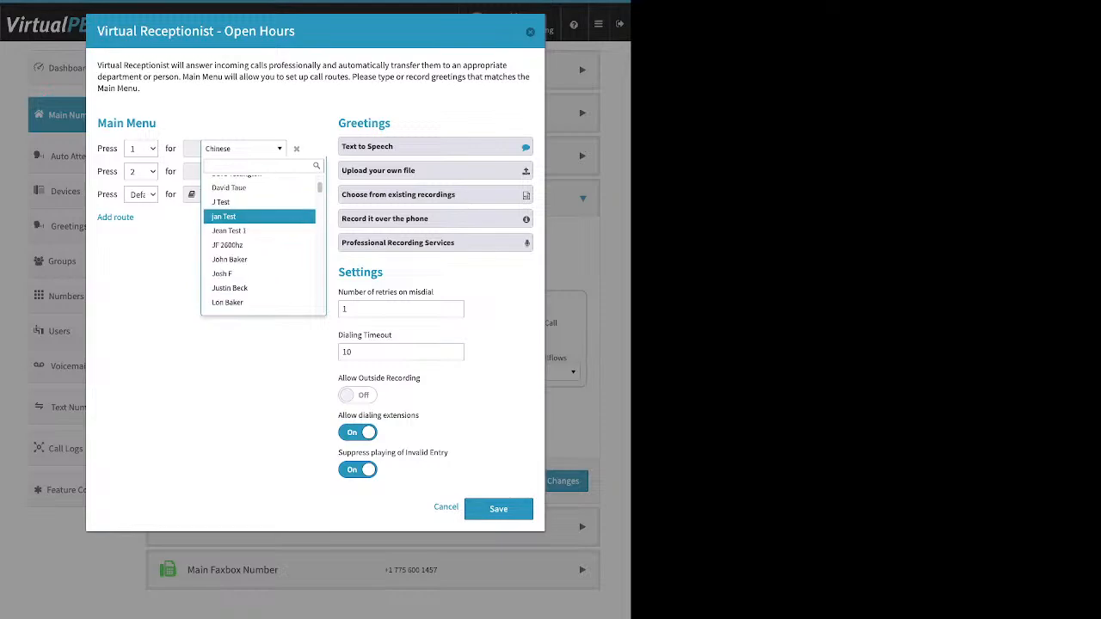
scroll(259, 220, "down", 5)
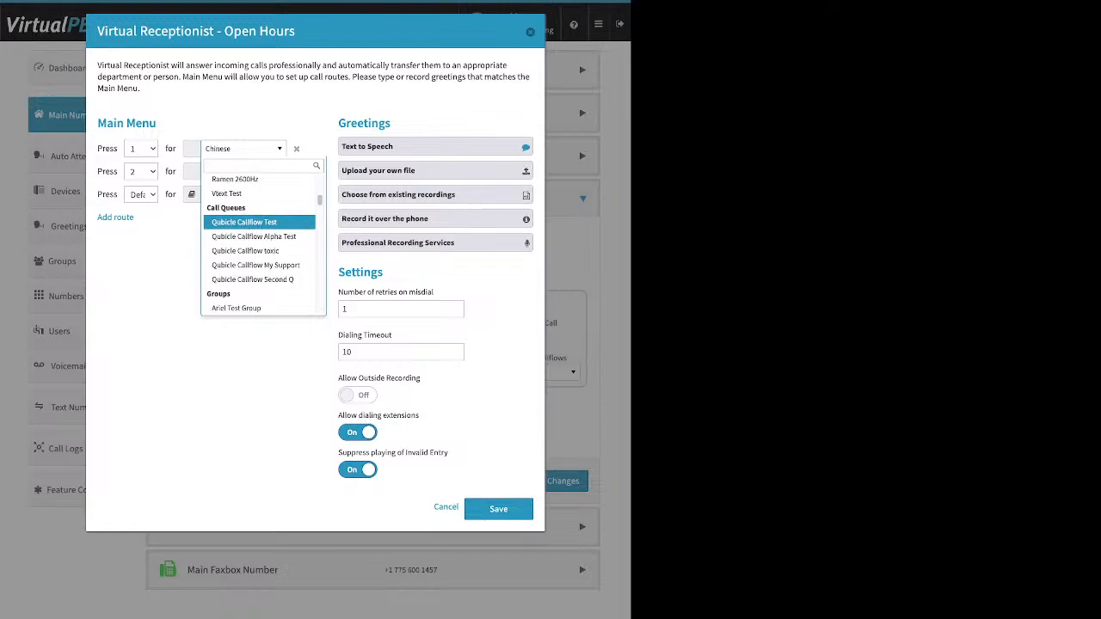
scroll(258, 220, "down", 1)
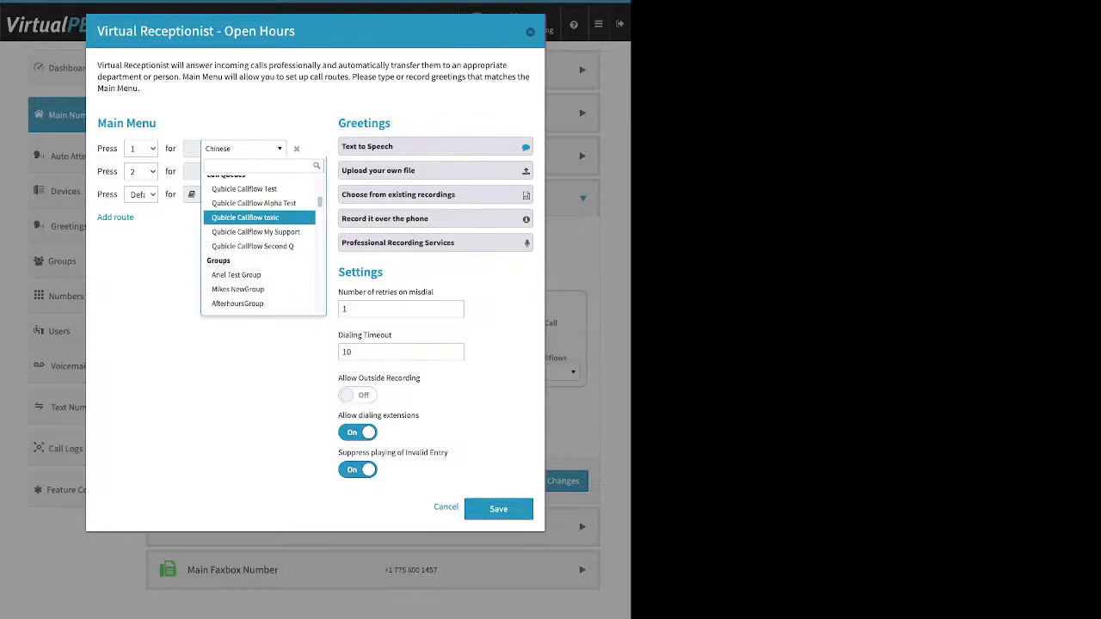
scroll(259, 220, "down", 2)
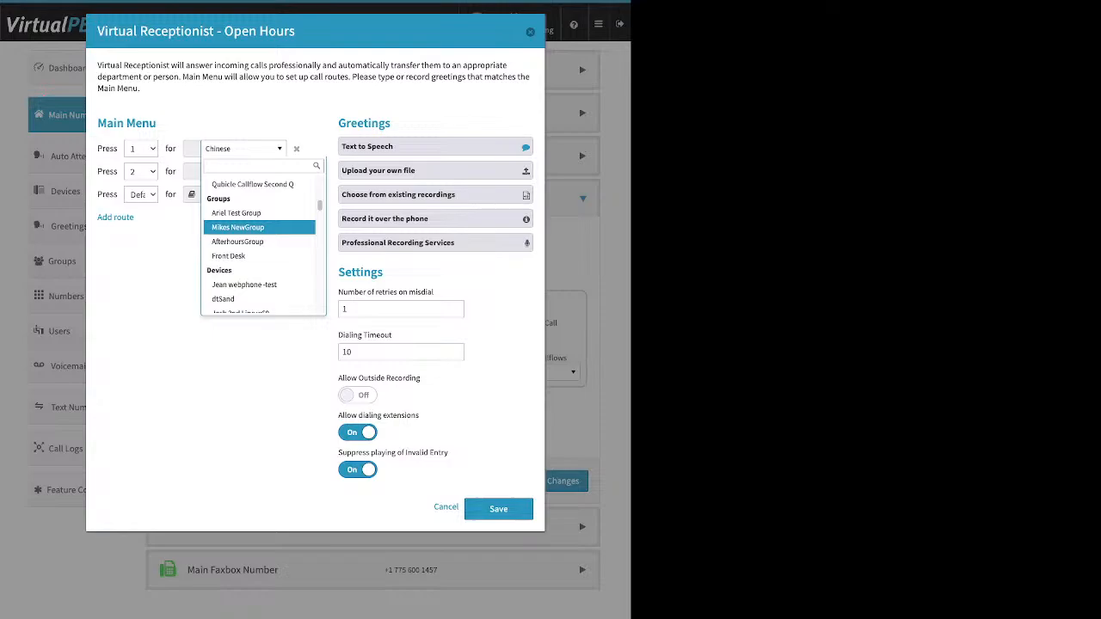
scroll(259, 223, "down", 3)
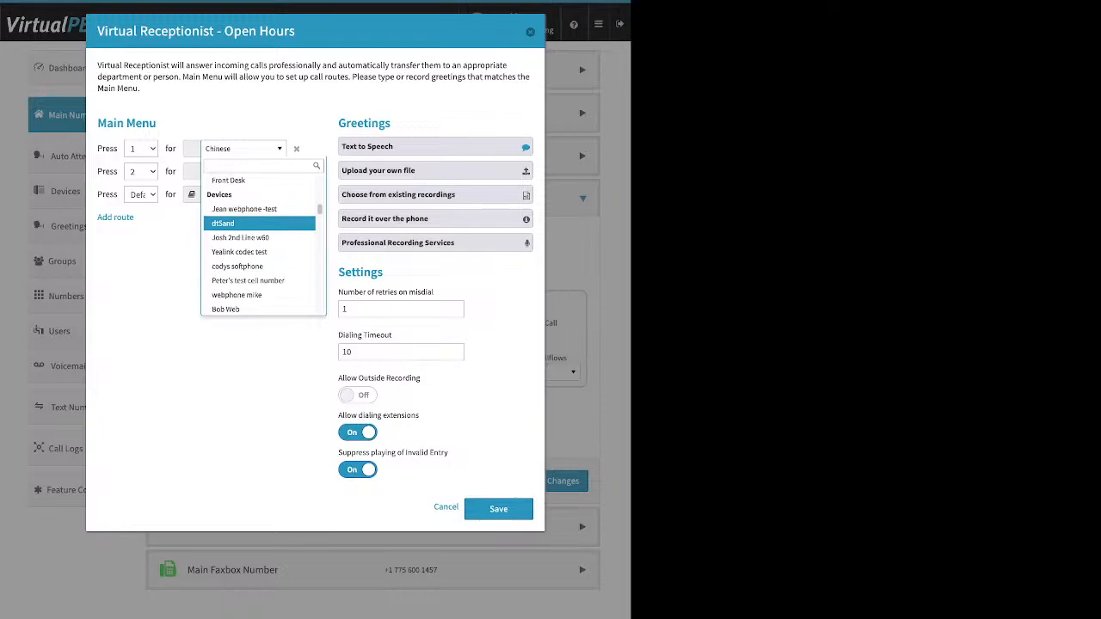
scroll(259, 225, "down", 2)
scroll(258, 224, "down", 4)
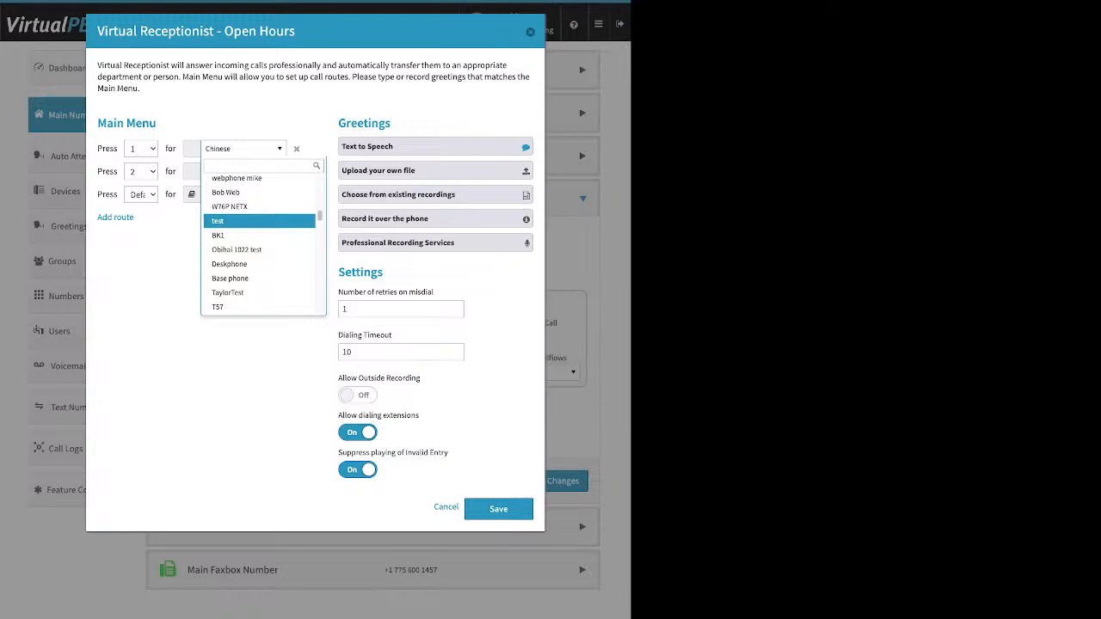
scroll(259, 224, "down", 5)
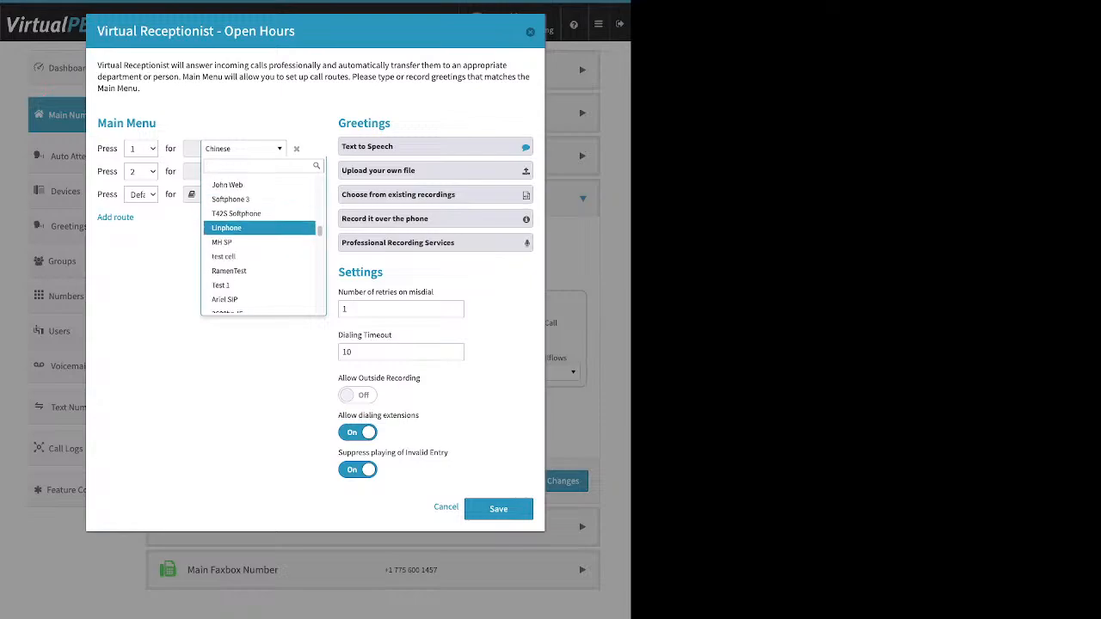
scroll(259, 223, "down", 5)
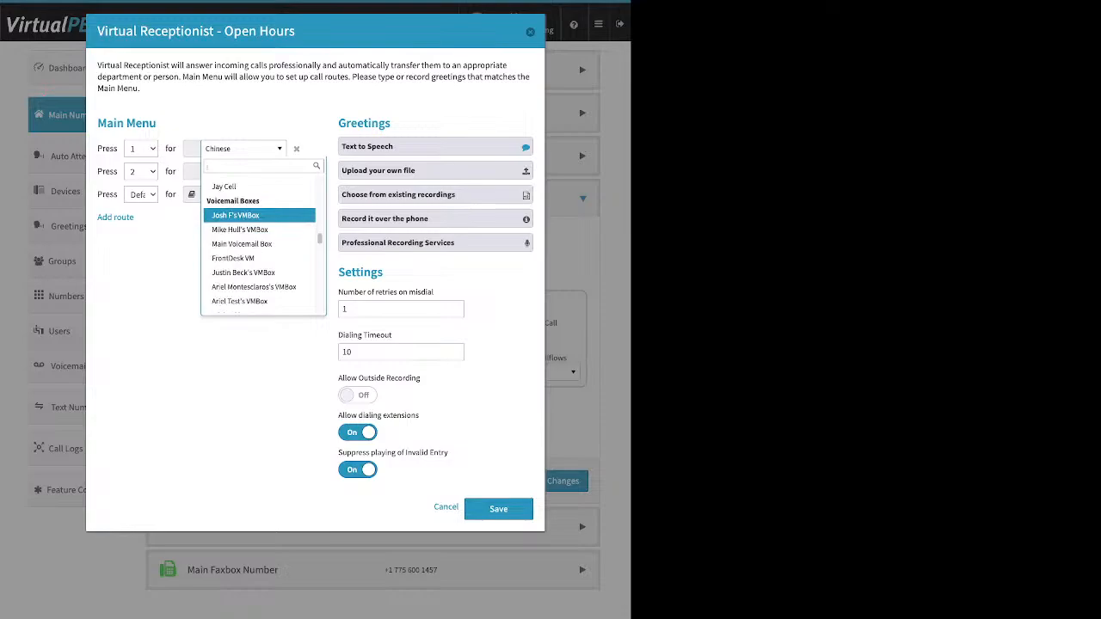
scroll(259, 224, "down", 5)
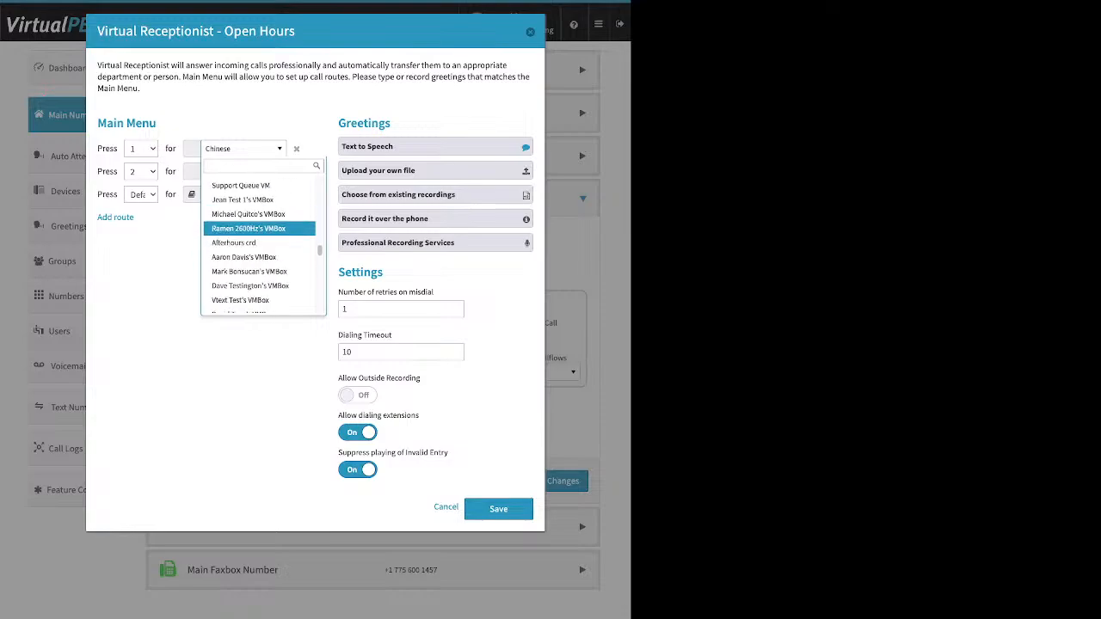
scroll(259, 223, "up", 3)
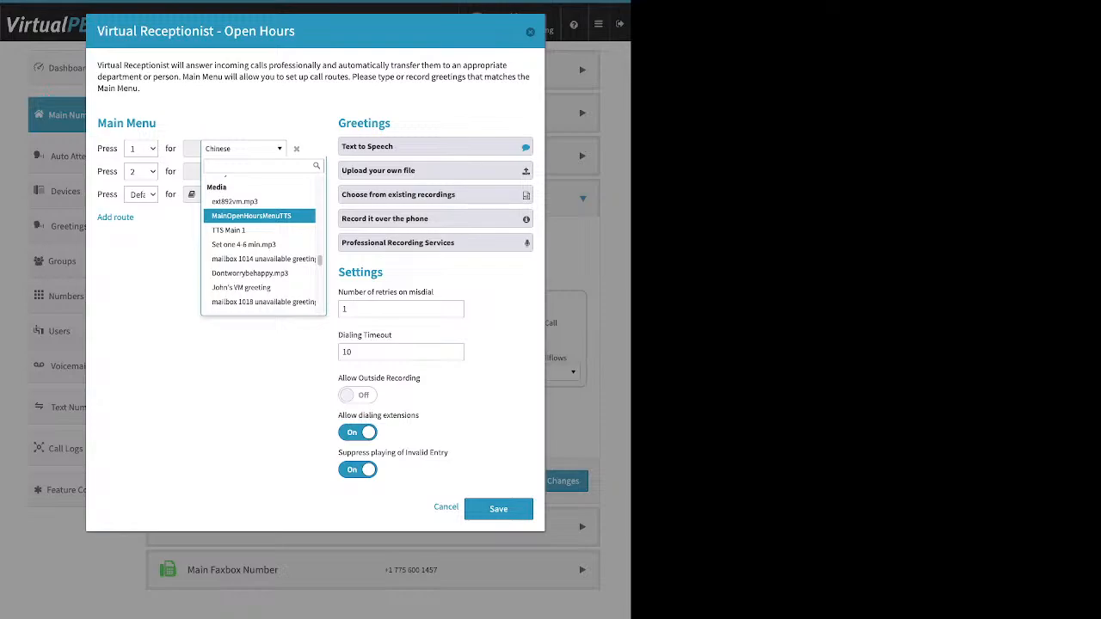
scroll(258, 214, "down", 3)
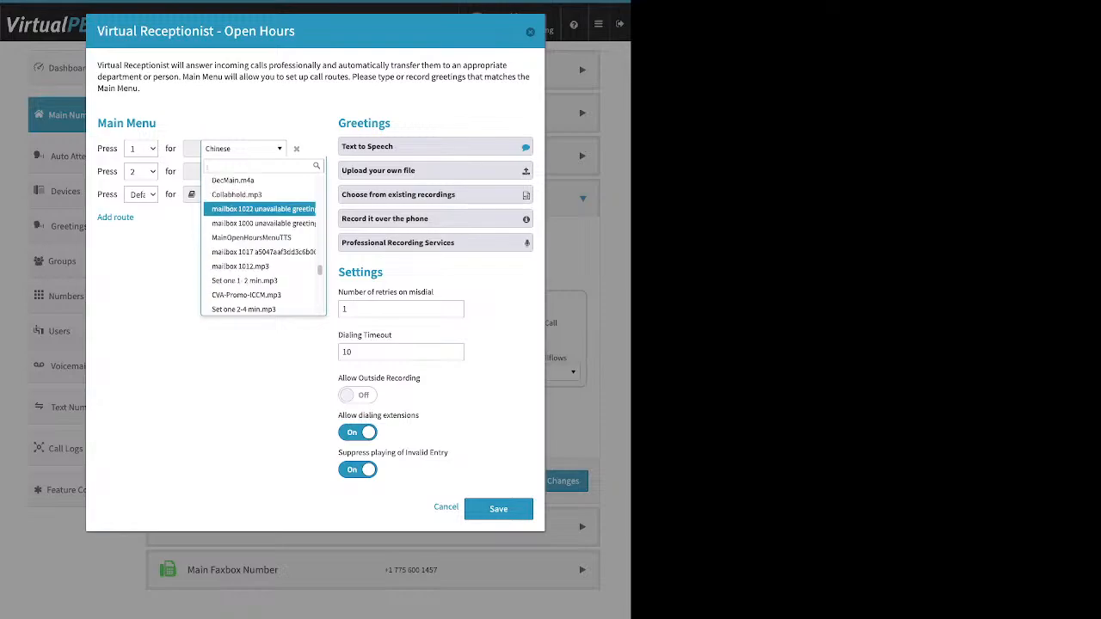
key("Escape")
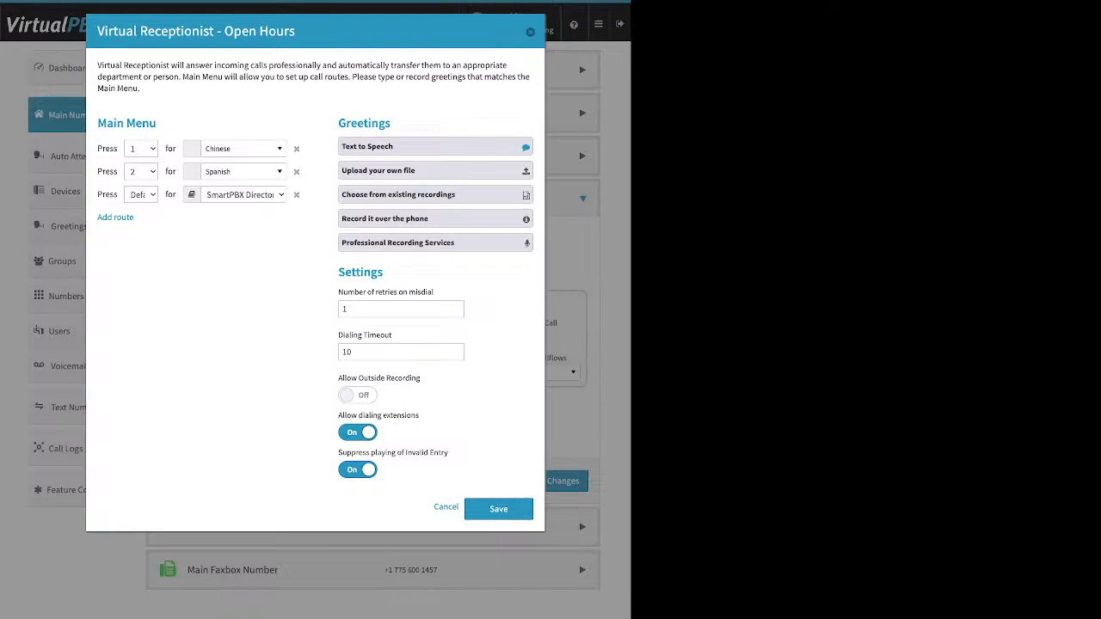
Step: Expand the Text to Speech greeting and select the Happy Holidays welcome message text
left_click_drag(396, 124, 311, 125)
left_click(313, 129)
left_click(435, 147)
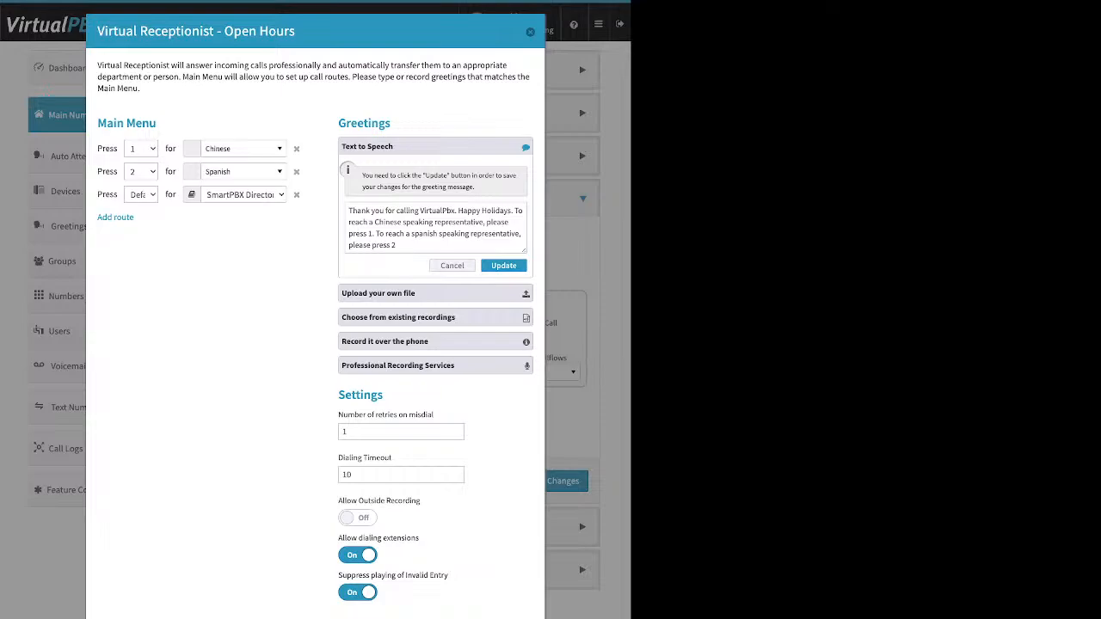
left_click(362, 211)
left_click_drag(349, 210, 397, 245)
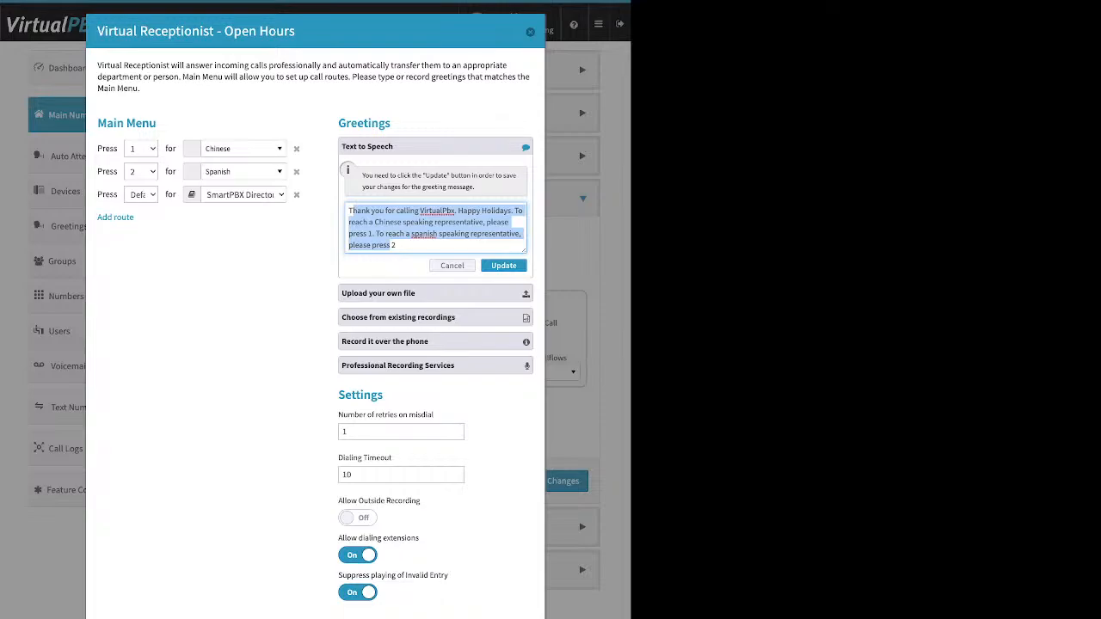
left_click(297, 250)
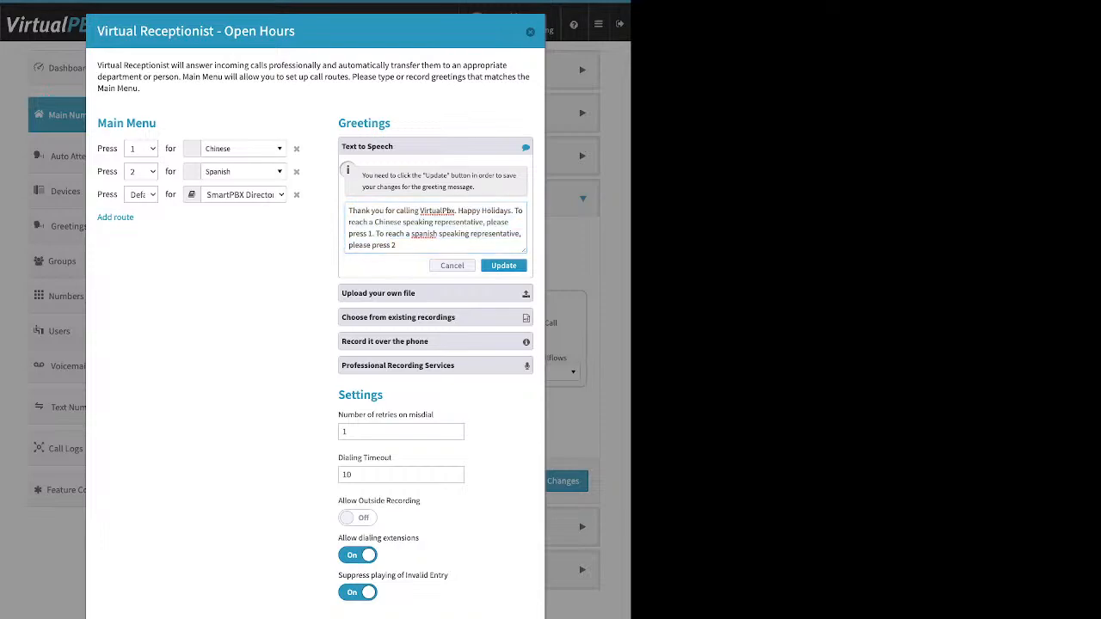
left_click_drag(98, 123, 124, 123)
left_click_drag(295, 31, 224, 31)
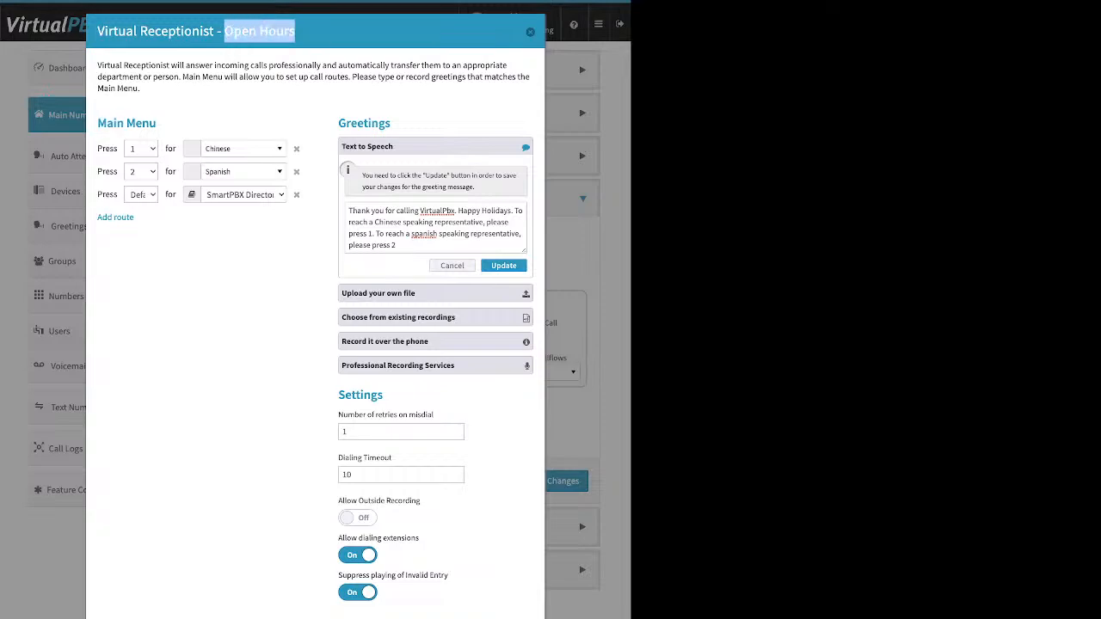
left_click_drag(155, 122, 126, 123)
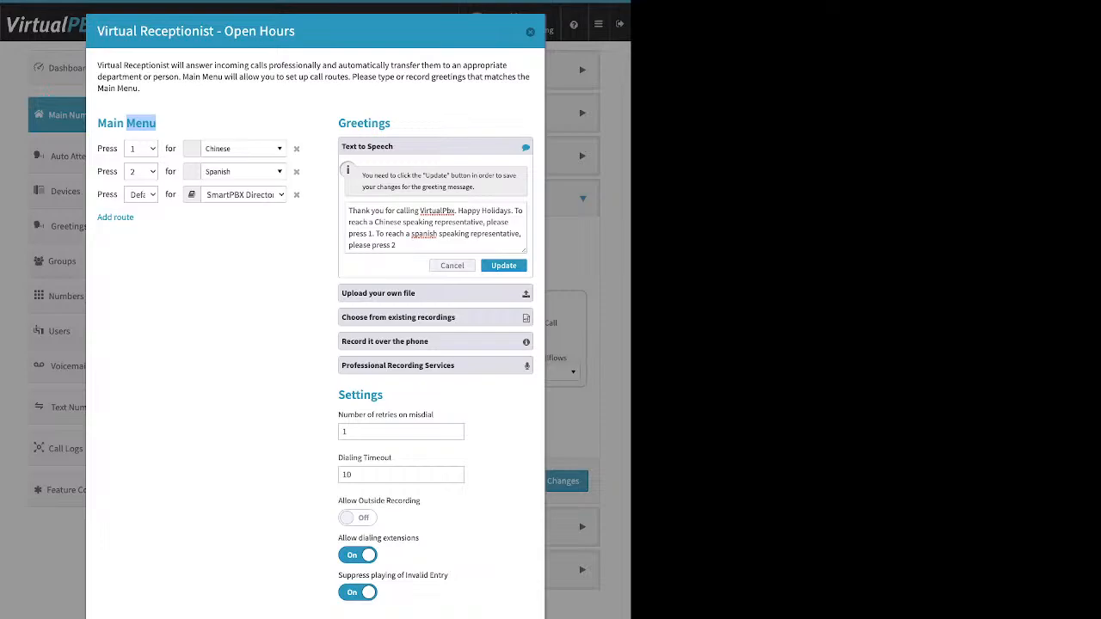
left_click(409, 244)
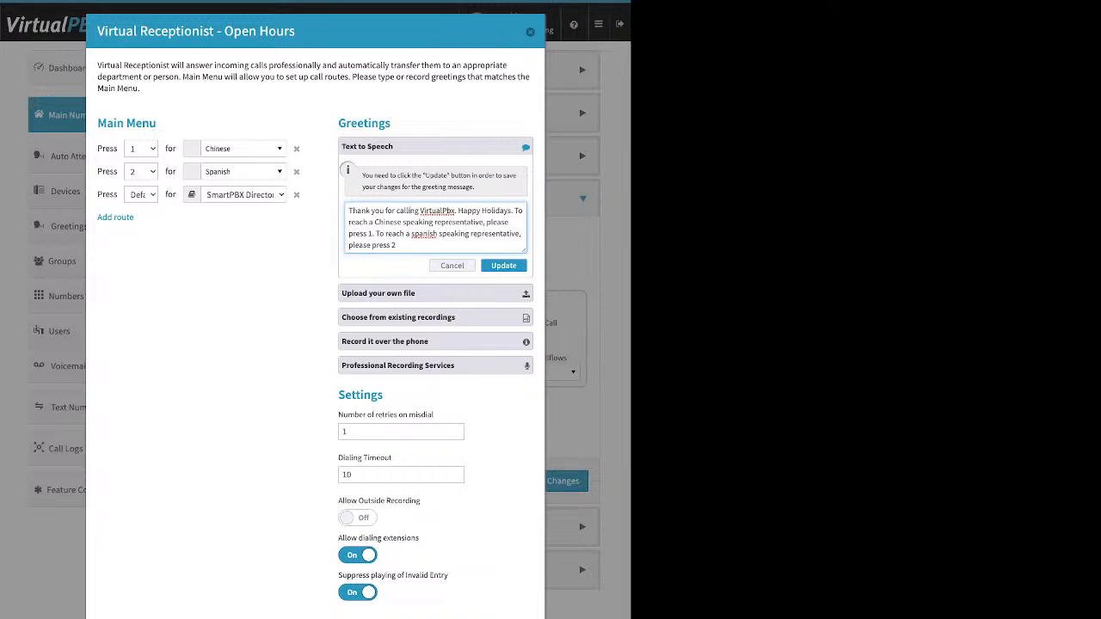
left_click(408, 293)
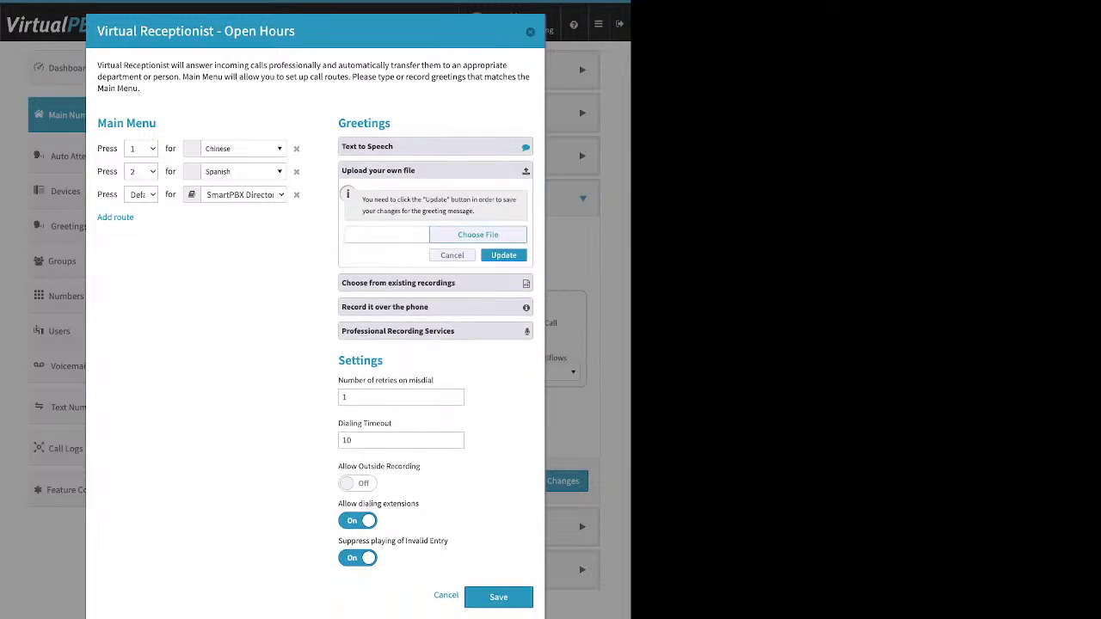
Step: Show the existing recordings option, with MainOpenHoursMenuTTS as the selected greeting
left_click(477, 235)
left_click(398, 283)
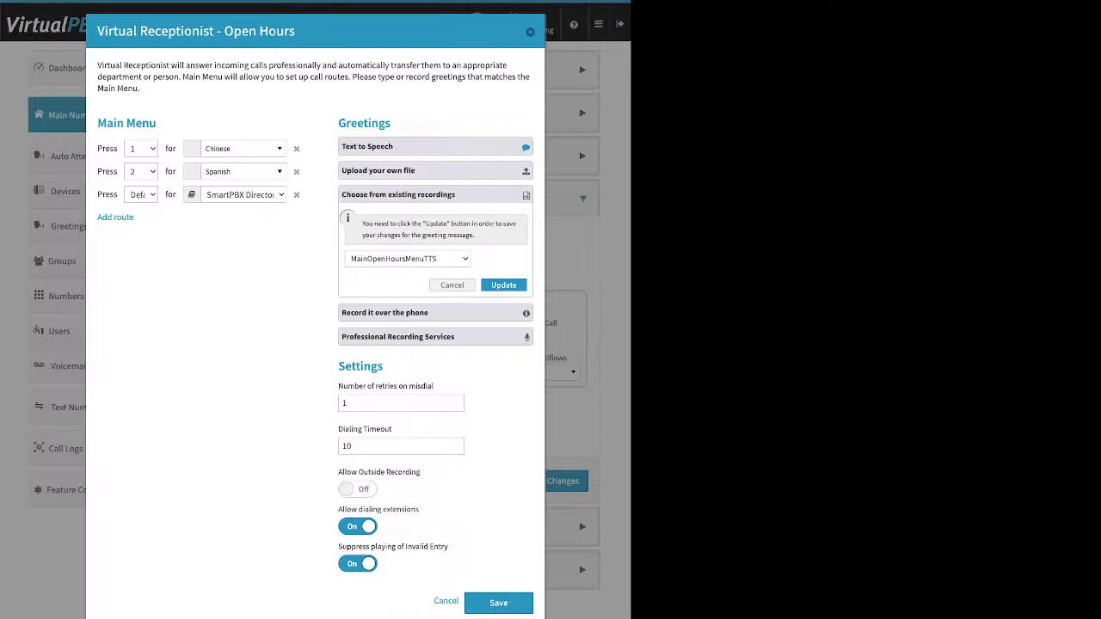
Step: Expand 'Record it over the phone' to show the dial-in, PIN and record steps
left_click(435, 313)
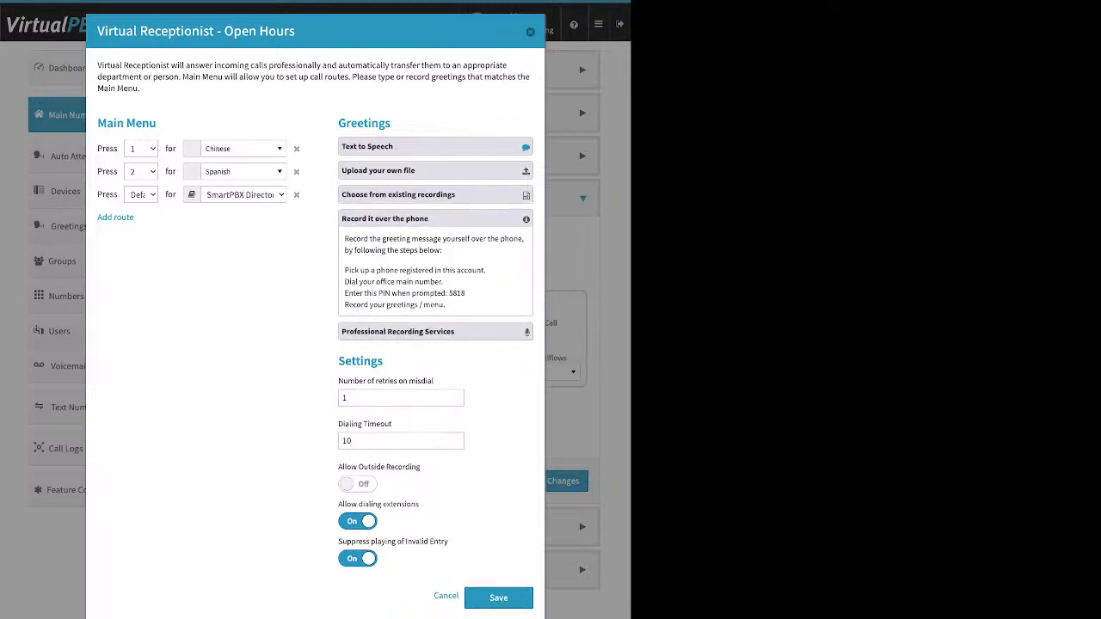
left_click_drag(486, 270, 344, 270)
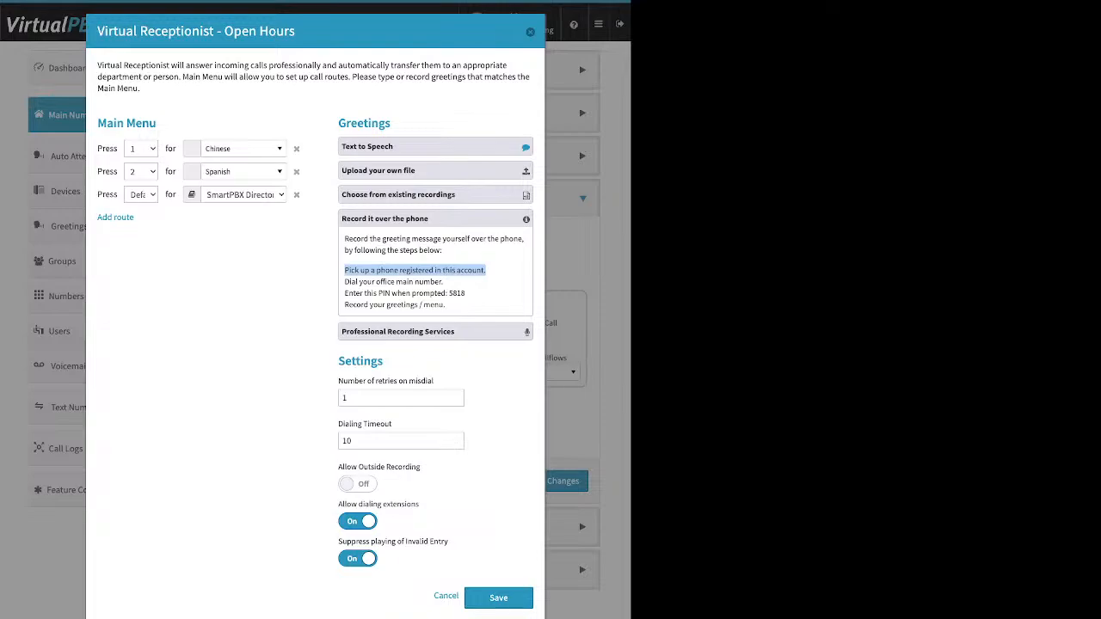
Step: Turn 'Suppress playing of Invalid Entry' off and 'Allow Outside Recording' on
left_click(357, 559)
left_click_drag(338, 361, 378, 362)
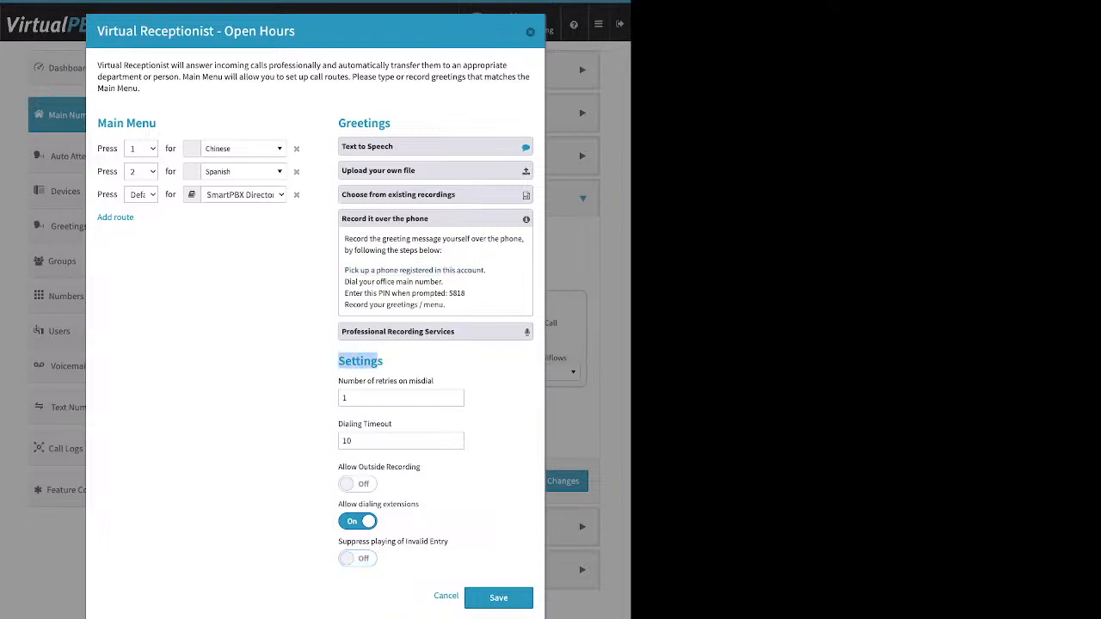
left_click_drag(420, 467, 338, 467)
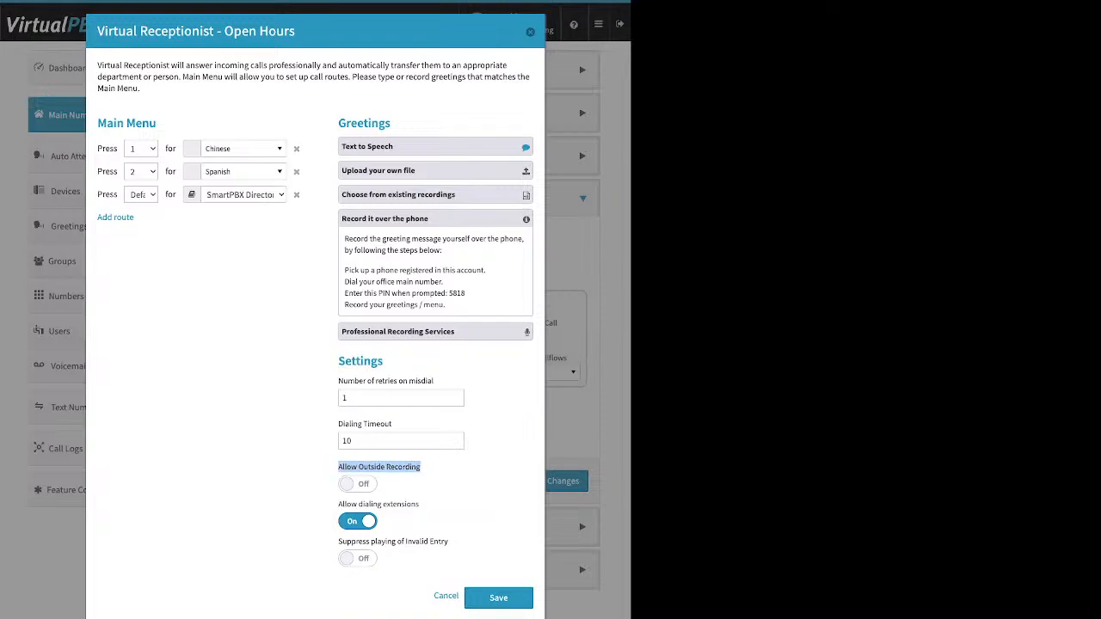
left_click(358, 484)
left_click_drag(466, 294, 448, 294)
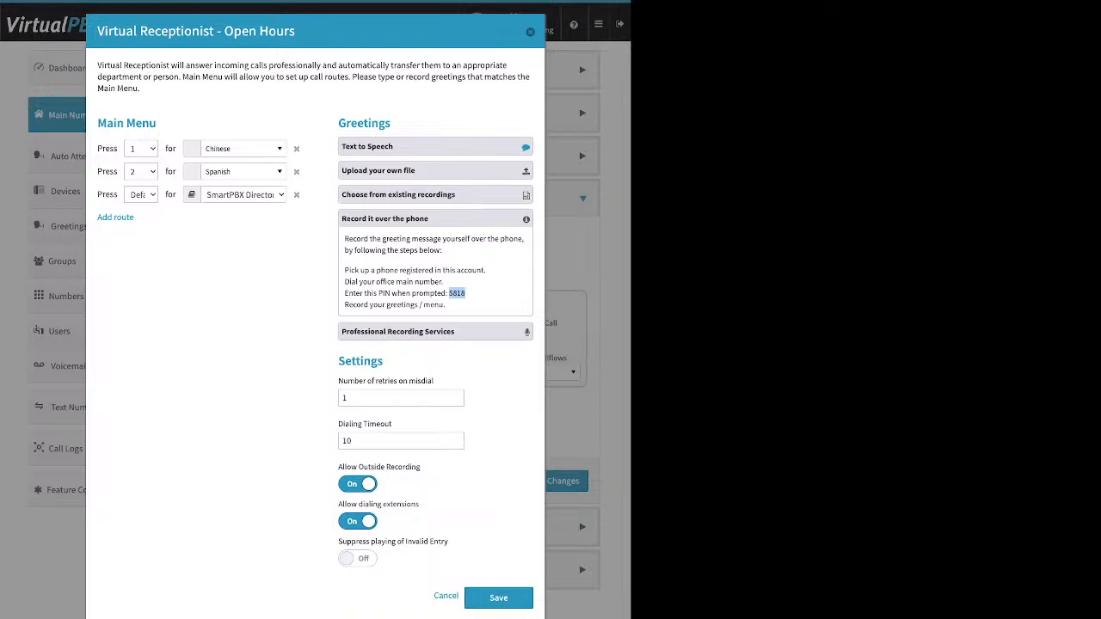
Step: Review Professional Recording Services and Upload your own file, leaving every greeting option closed
left_click(435, 219)
left_click(435, 244)
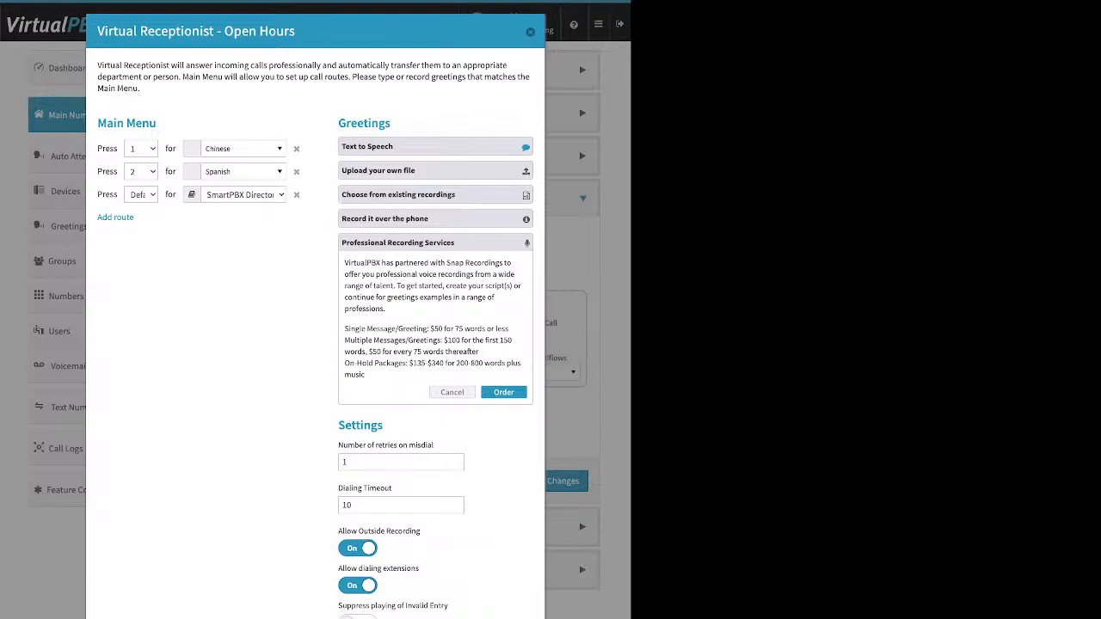
left_click(435, 170)
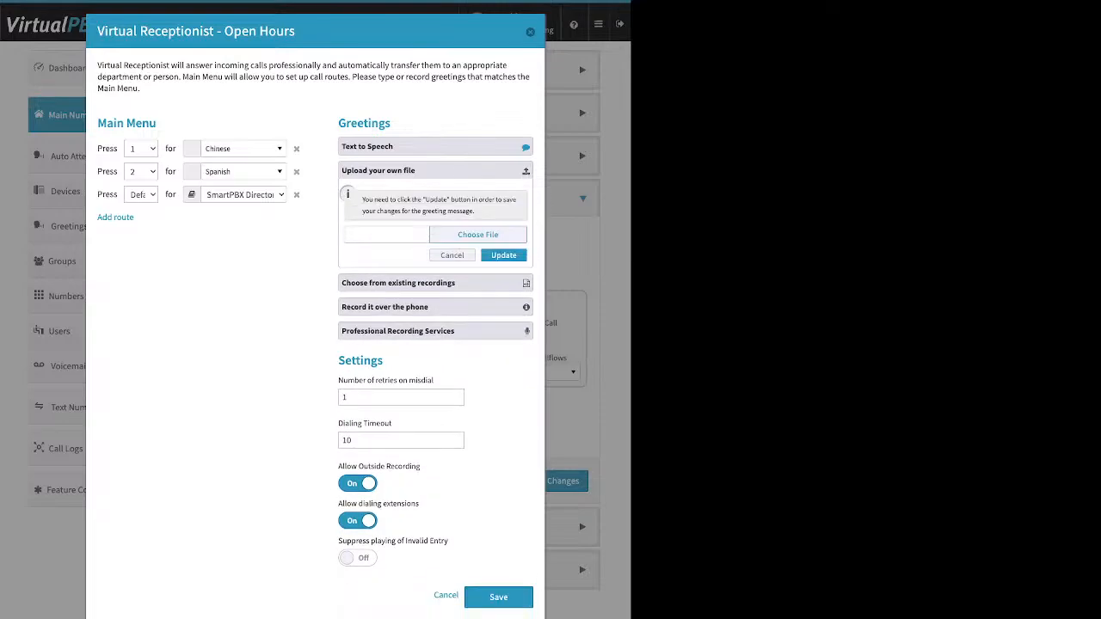
left_click(435, 170)
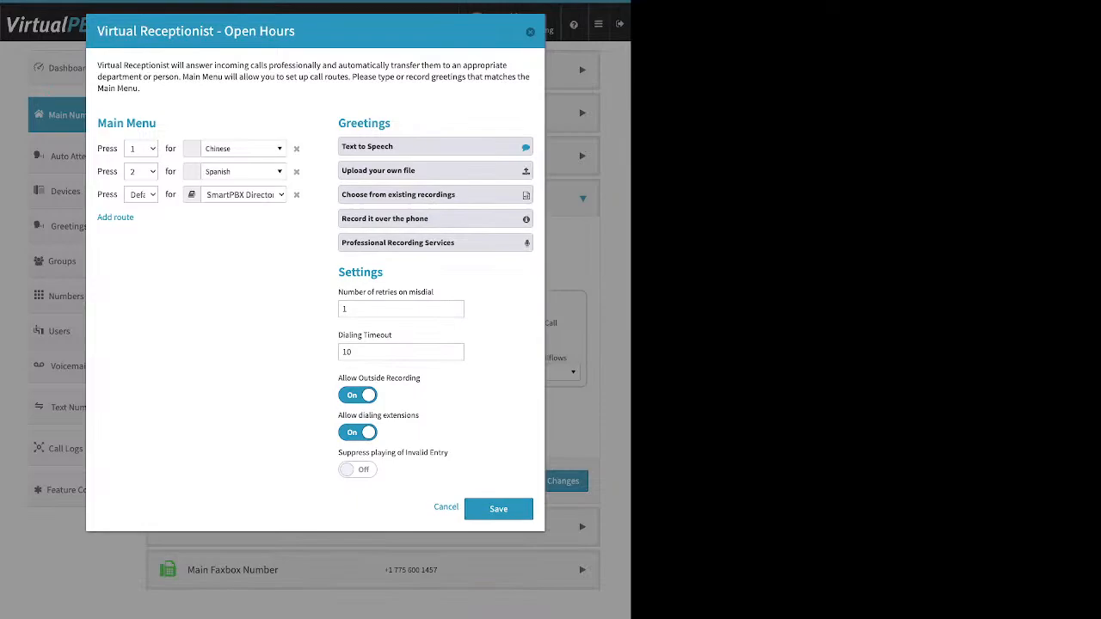
left_click_drag(338, 292, 432, 292)
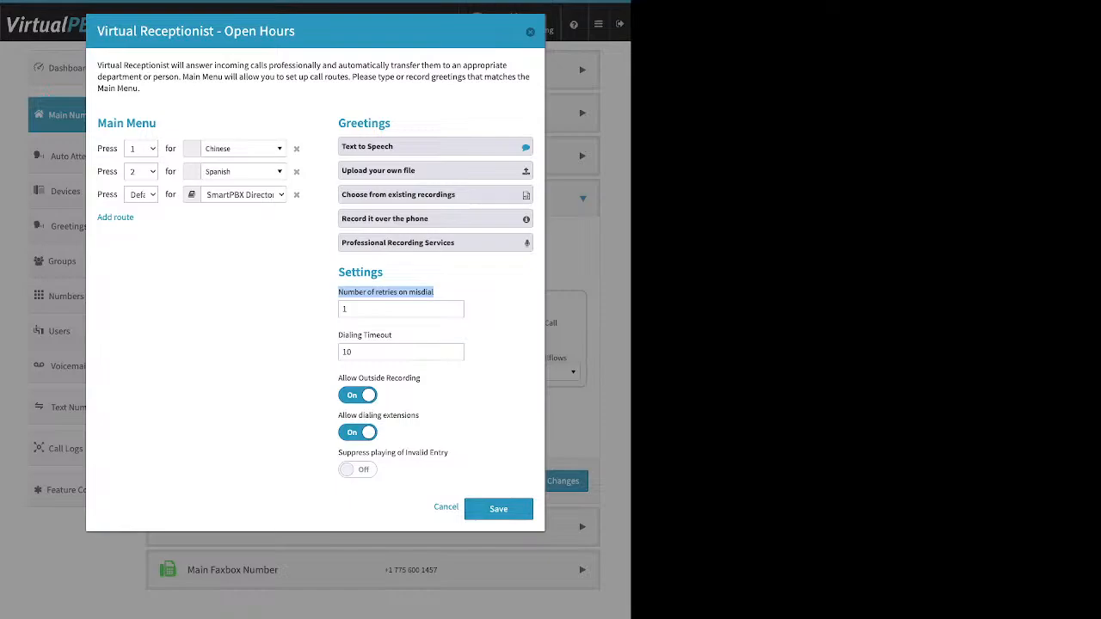
Step: Delete the Default to SmartPBX Directory route, leaving routes 1 Chinese and 2 Spanish
left_click(296, 194)
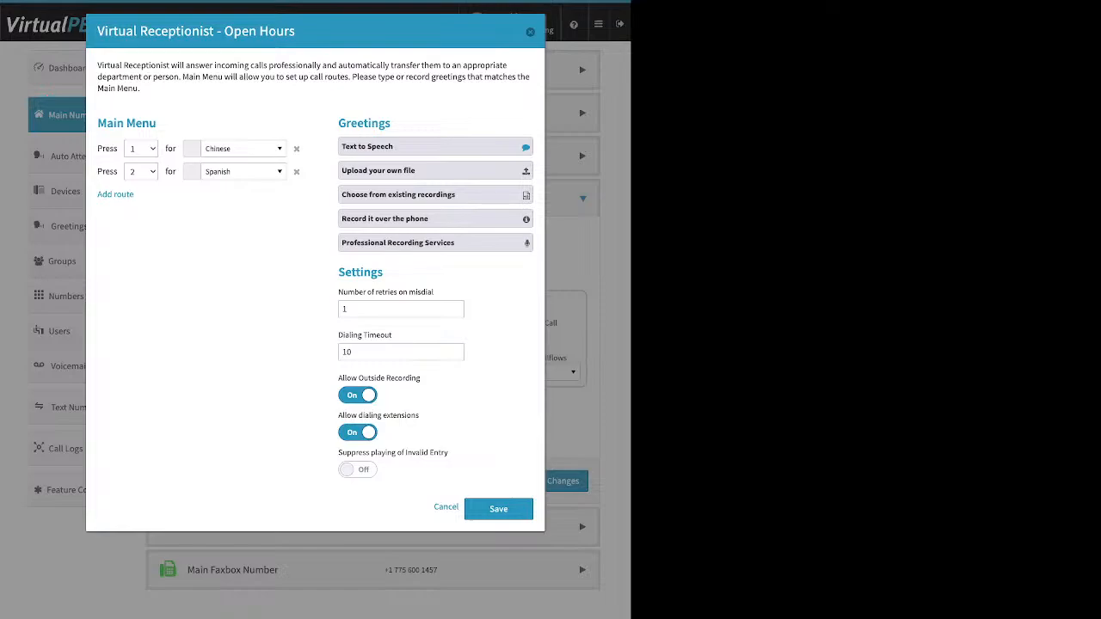
left_click_drag(392, 335, 338, 335)
double_click(347, 351)
type("15")
key("BackSpace")
key("BackSpace")
type("5")
left_click_drag(421, 378, 346, 377)
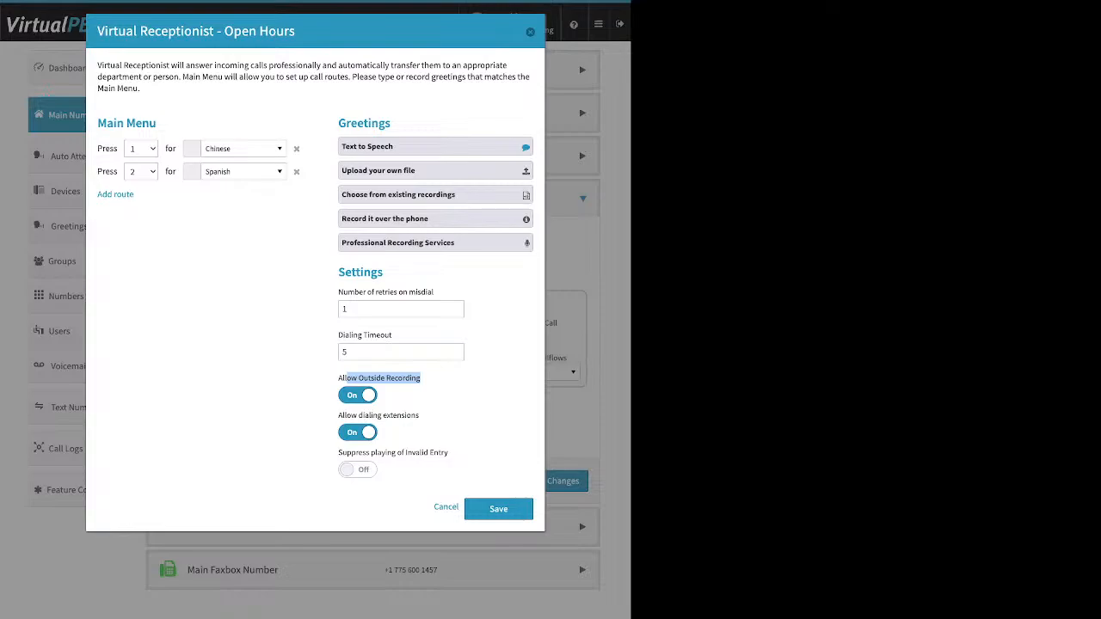
left_click(358, 396)
left_click(426, 384)
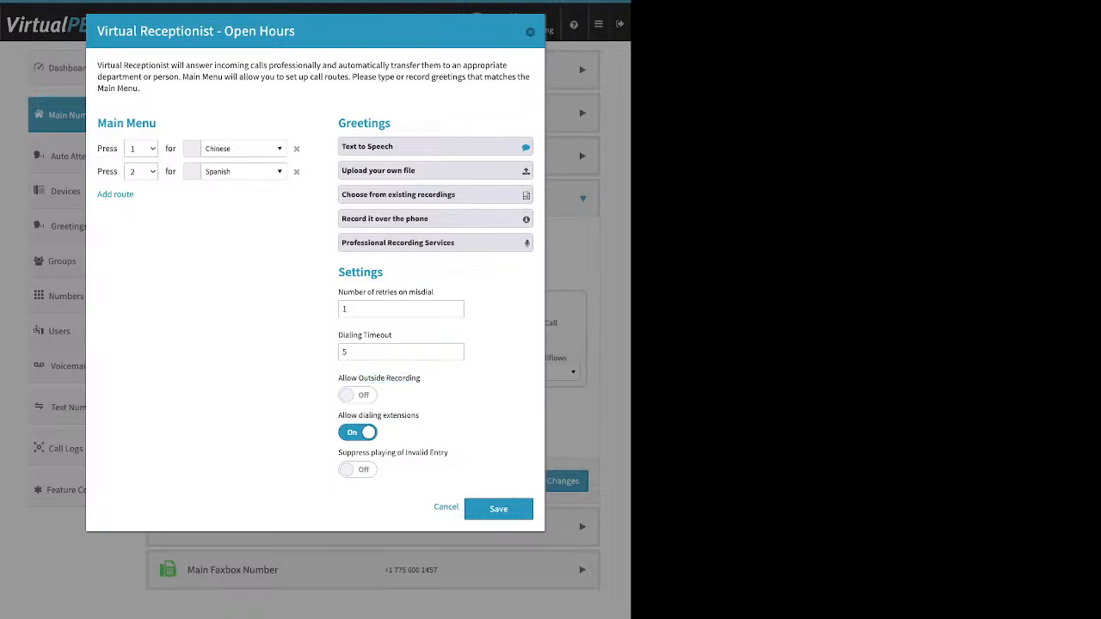
left_click_drag(419, 415, 338, 415)
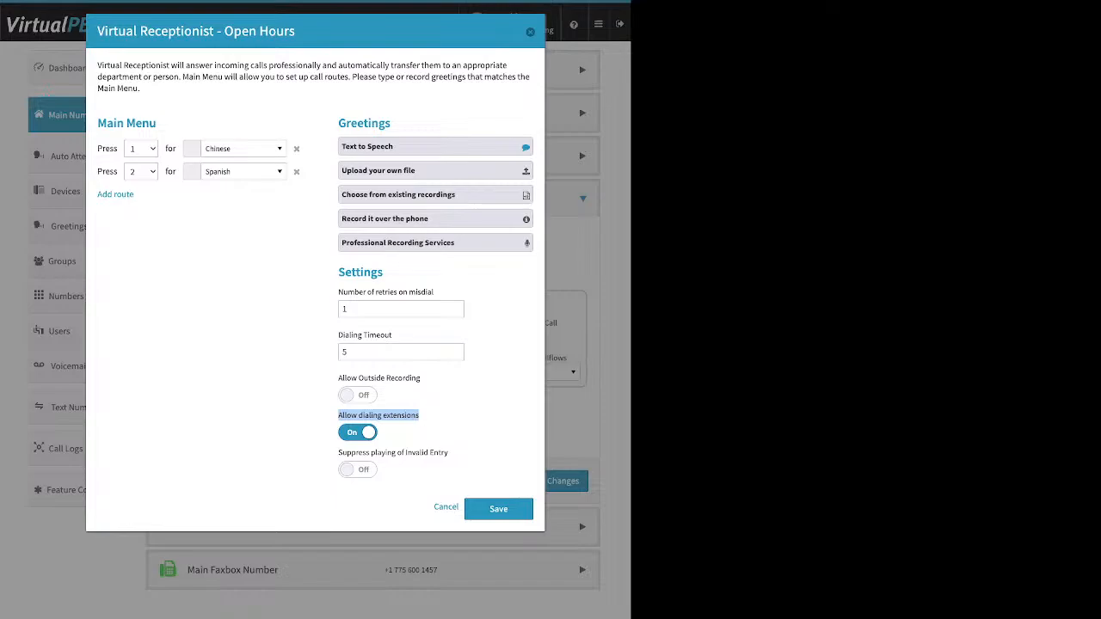
Step: Keep 'Allow dialing extensions' on and save the Open Hours virtual receptionist
left_click(358, 433)
left_click(358, 432)
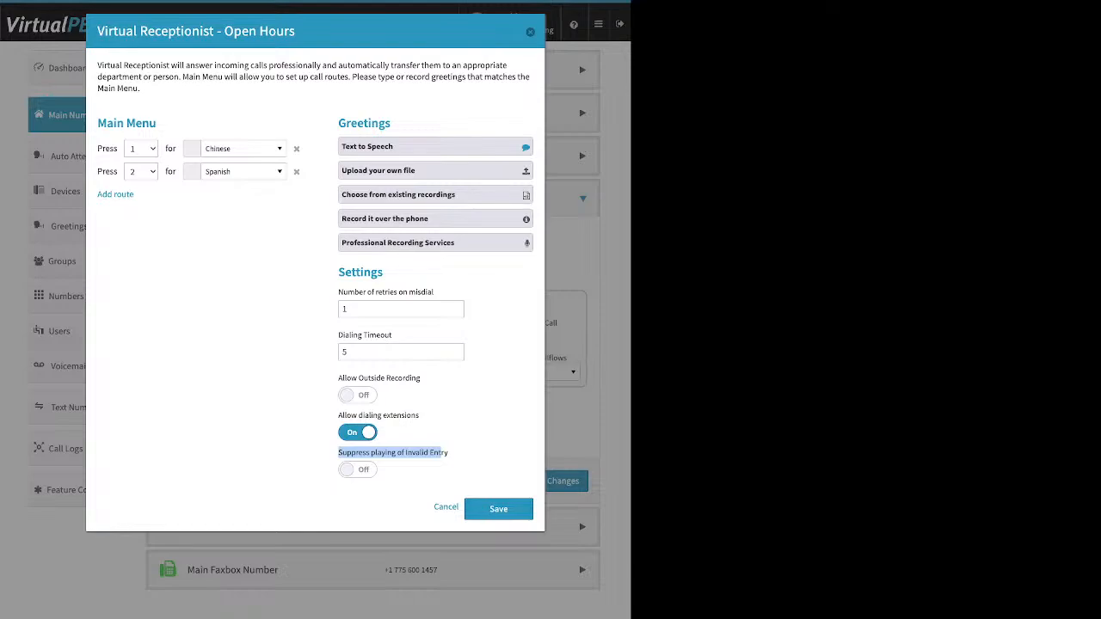
left_click(442, 453)
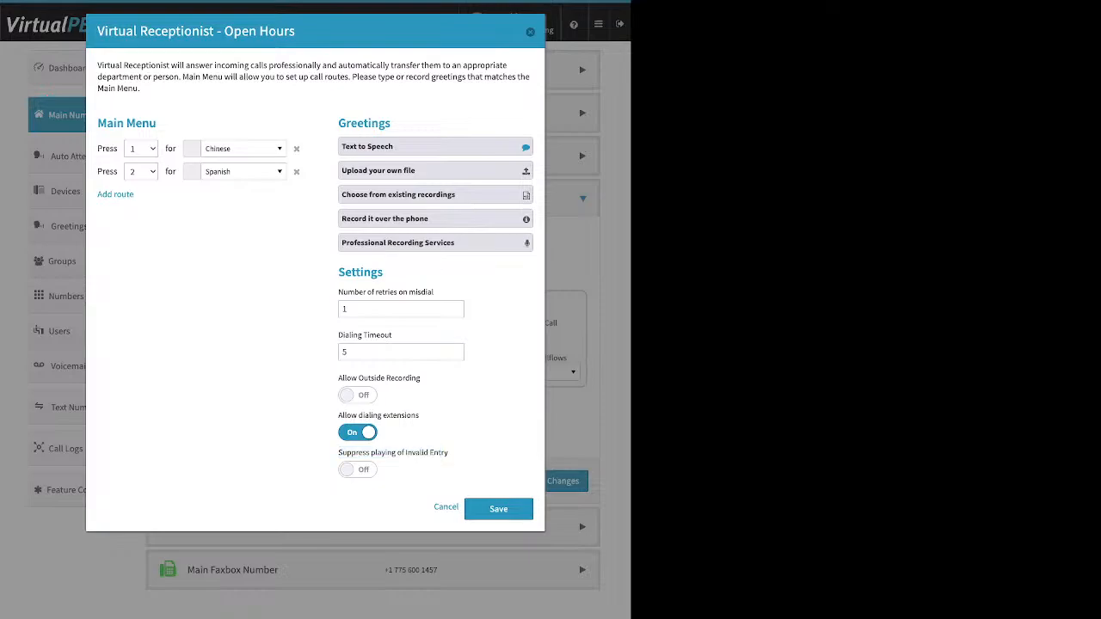
left_click_drag(156, 124, 135, 124)
left_click(137, 124)
left_click_drag(346, 272, 384, 272)
left_click(499, 509)
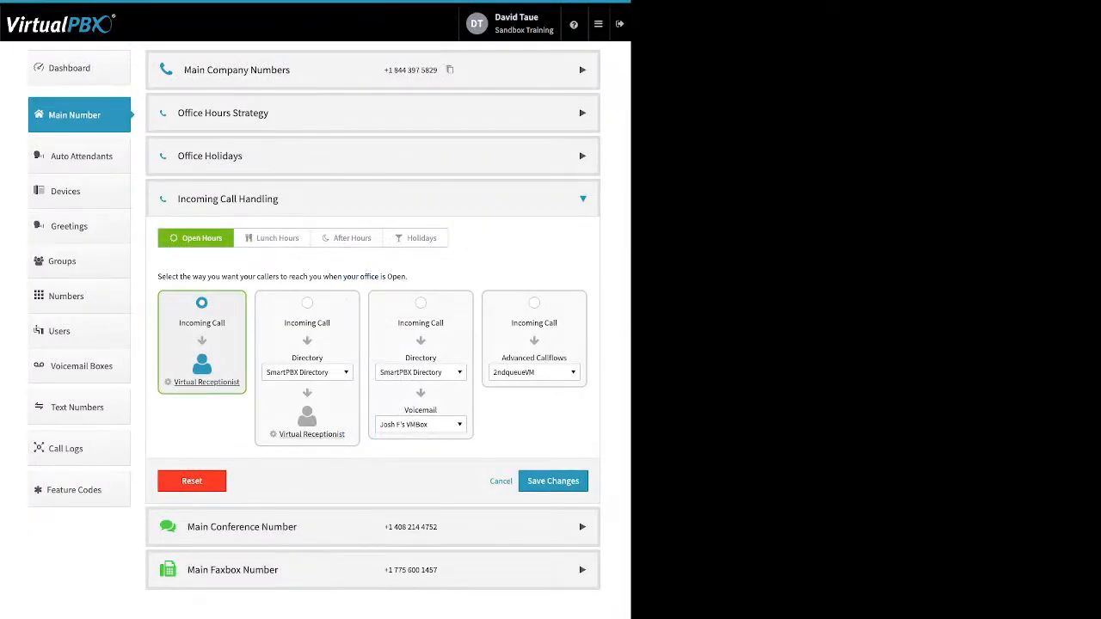
Step: Save the call strategy changes and expand Incoming Call Handling again
left_click(553, 481)
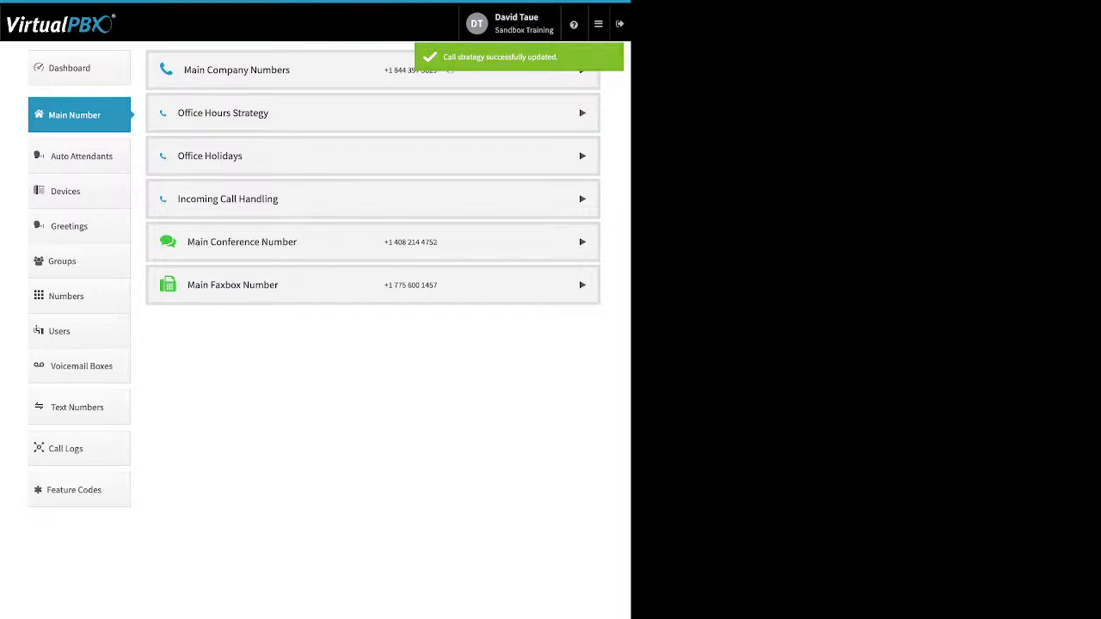
left_click(582, 199)
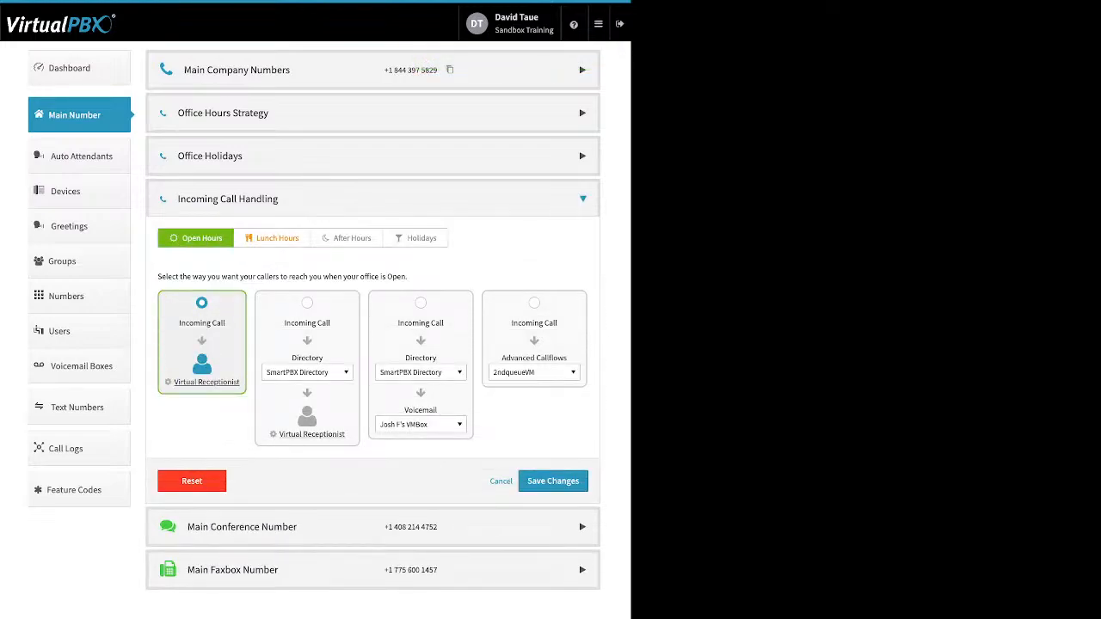
Step: On the After Hours tab, browse the Groups list and keep Front Desk as the group
left_click(347, 238)
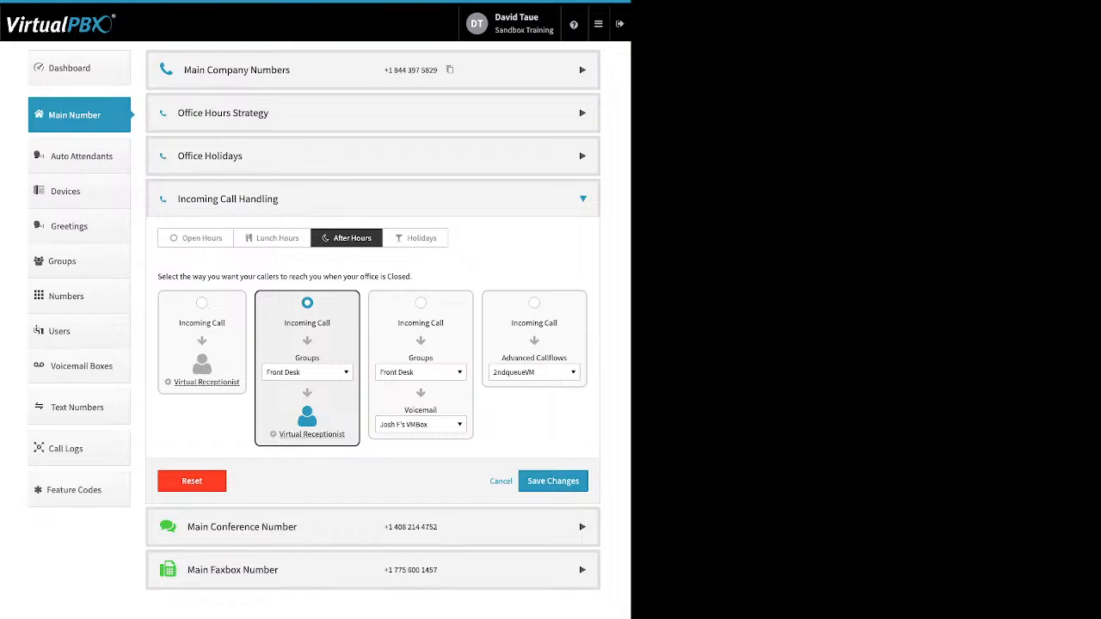
left_click(307, 372)
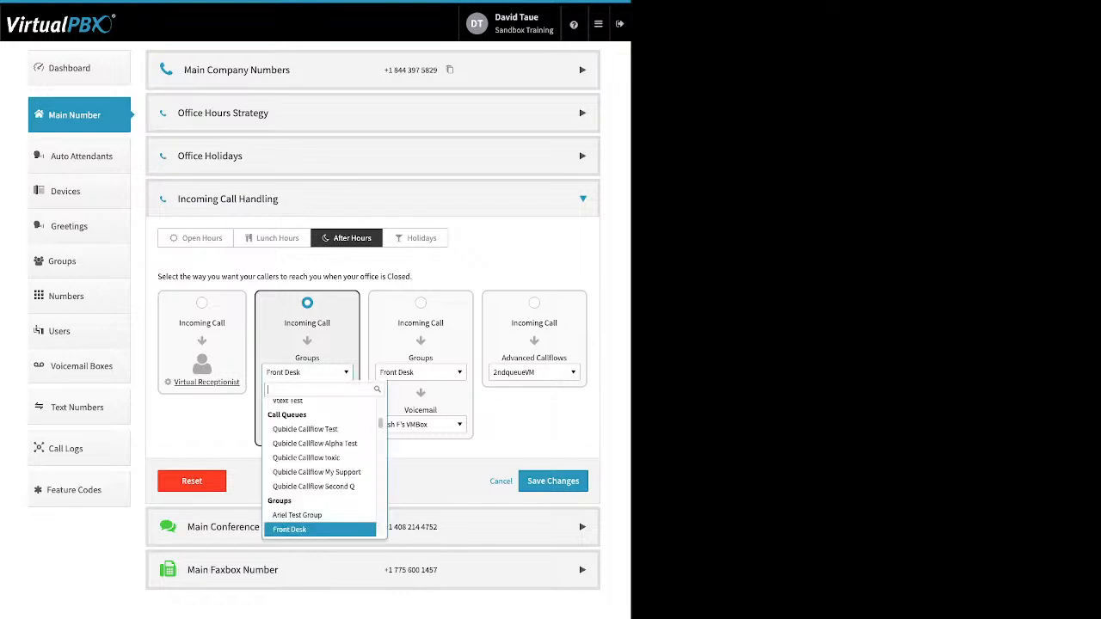
scroll(320, 507, "up", 10)
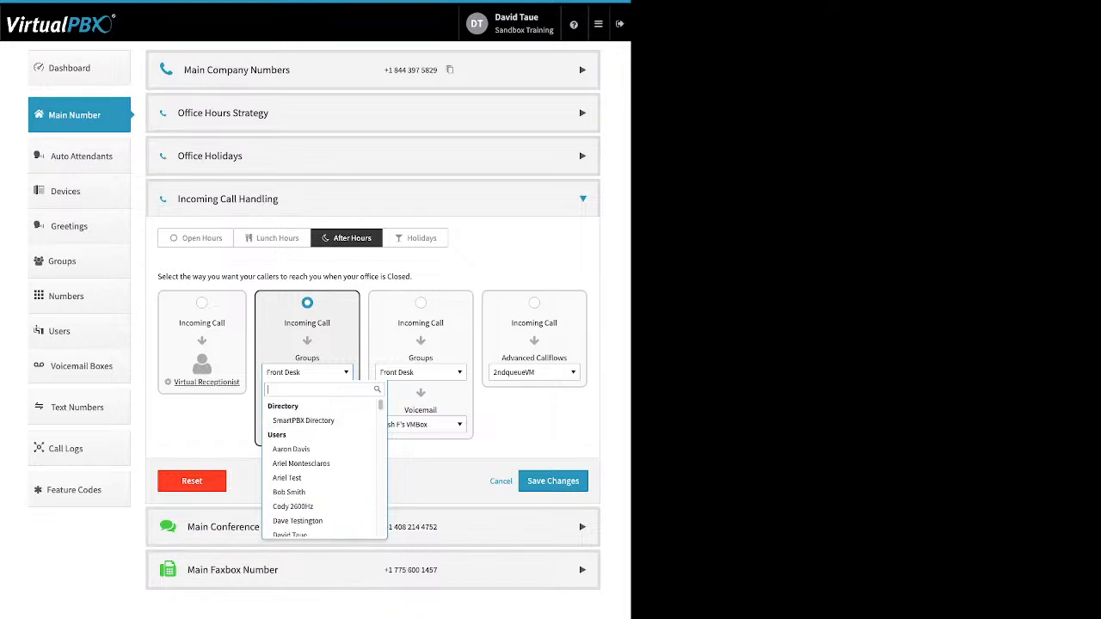
scroll(319, 464, "down", 1)
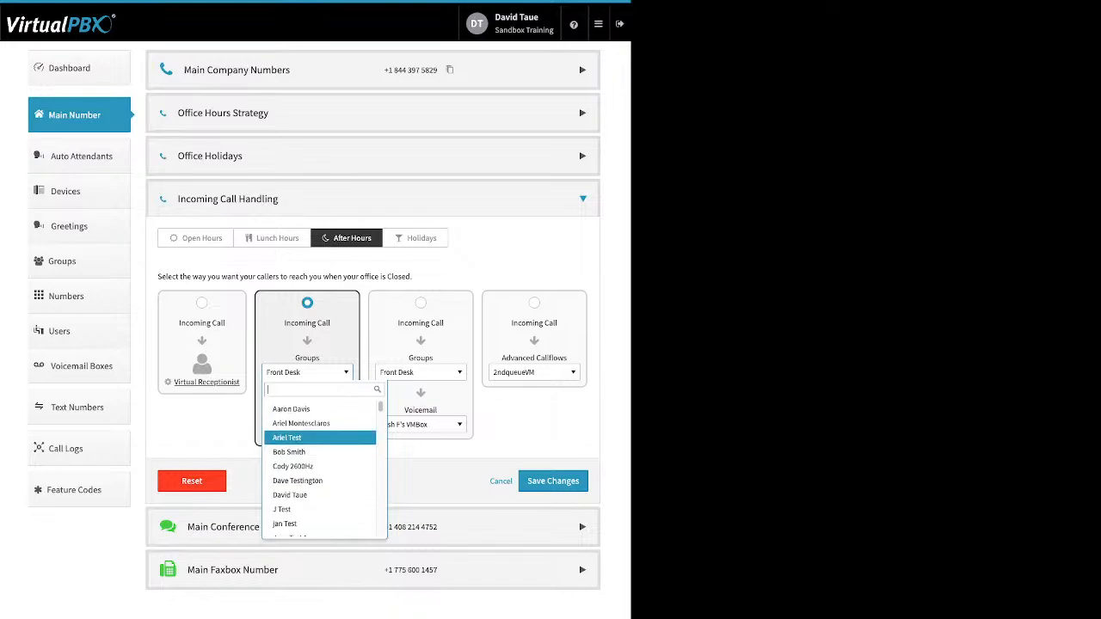
scroll(320, 464, "up", 1)
scroll(320, 435, "down", 3)
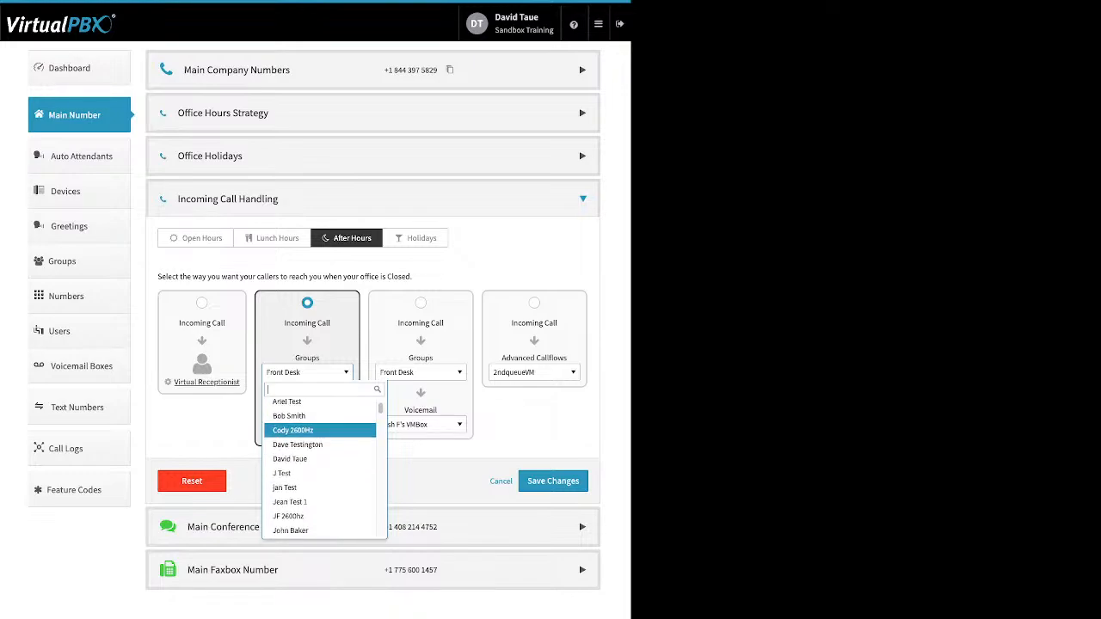
scroll(319, 434, "down", 5)
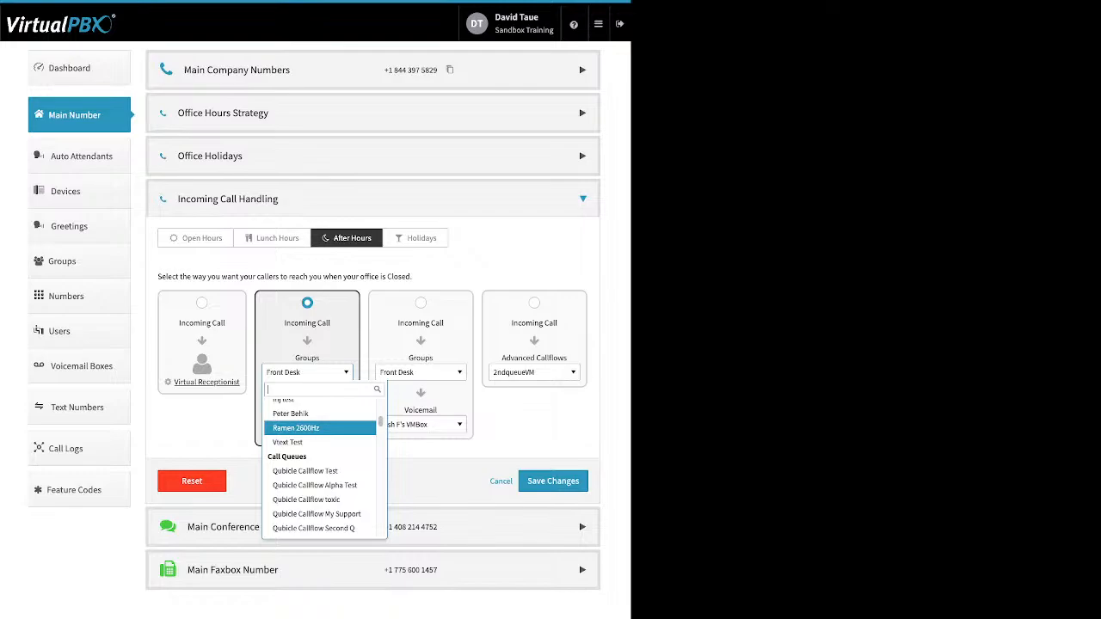
scroll(320, 434, "down", 3)
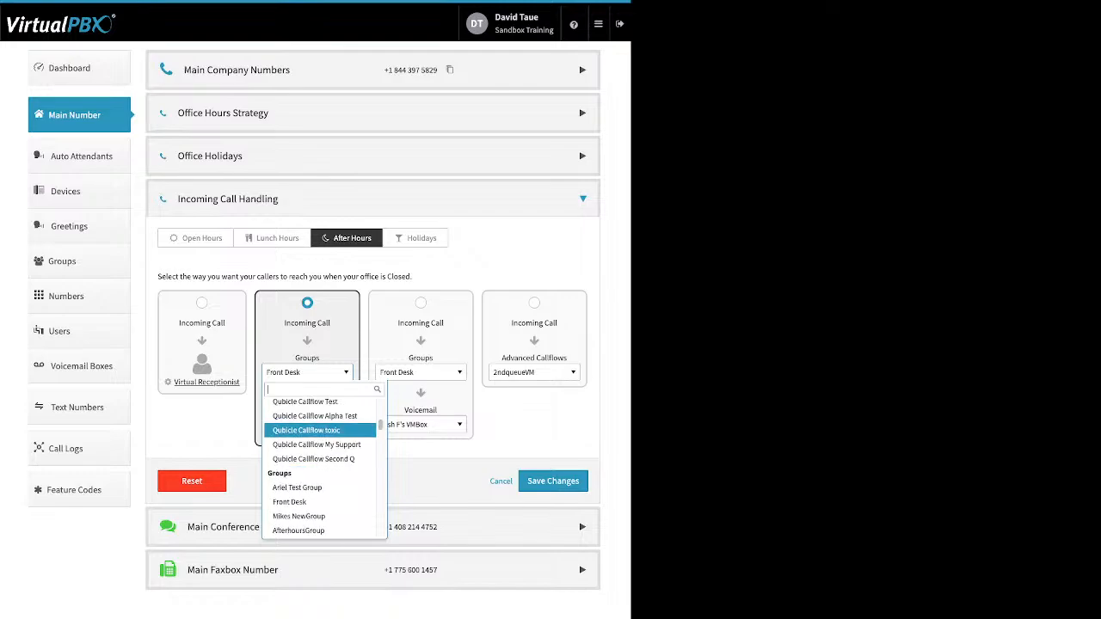
scroll(320, 434, "down", 1)
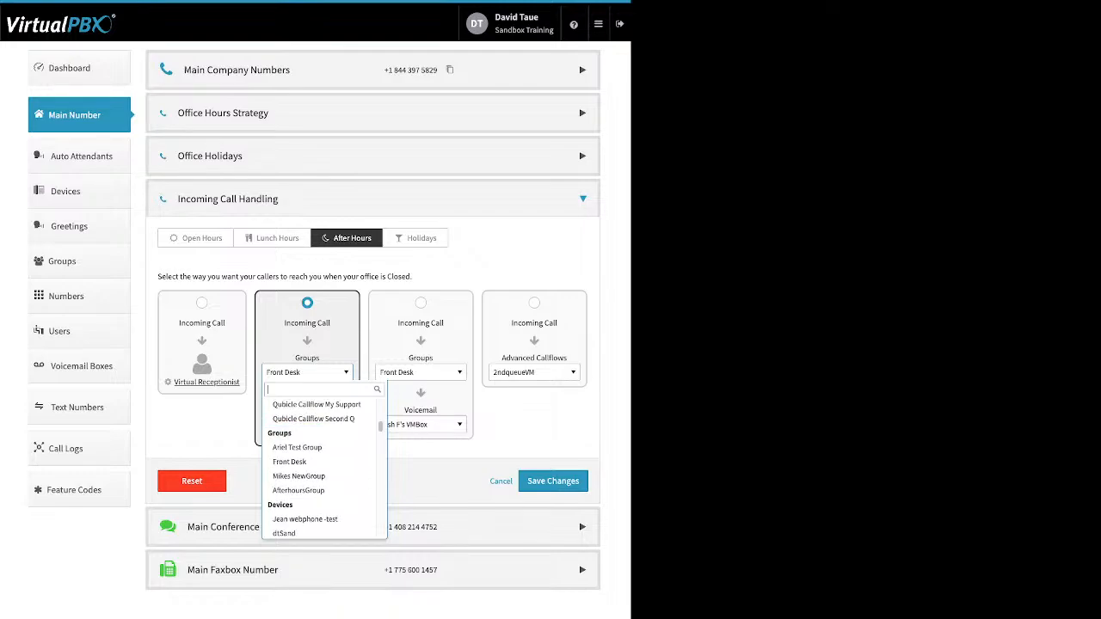
scroll(320, 465, "down", 1)
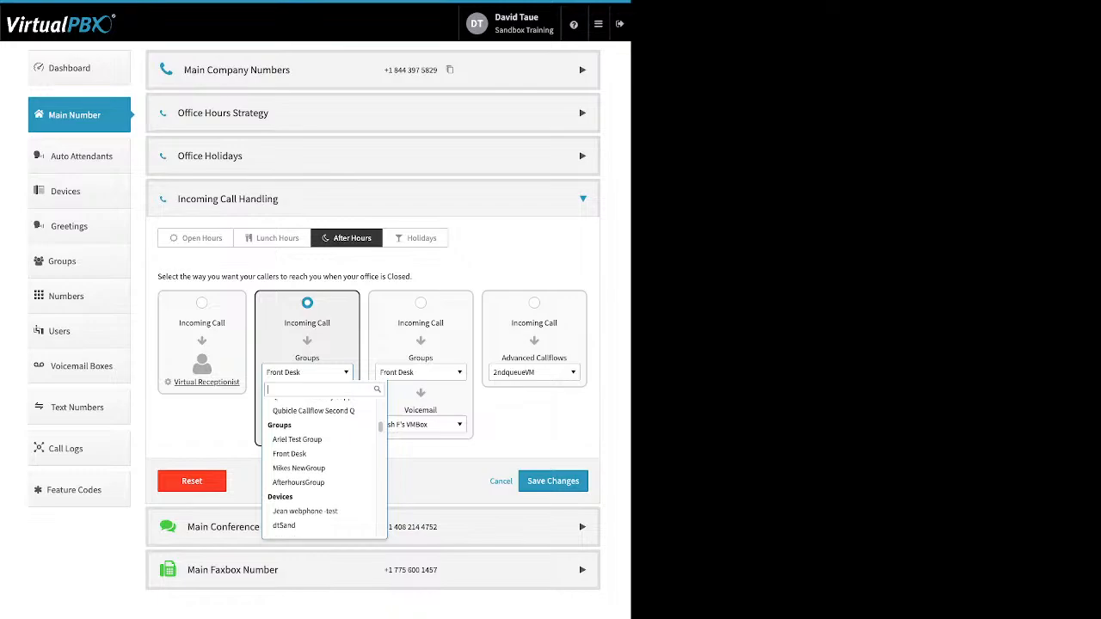
scroll(320, 425, "down", 3)
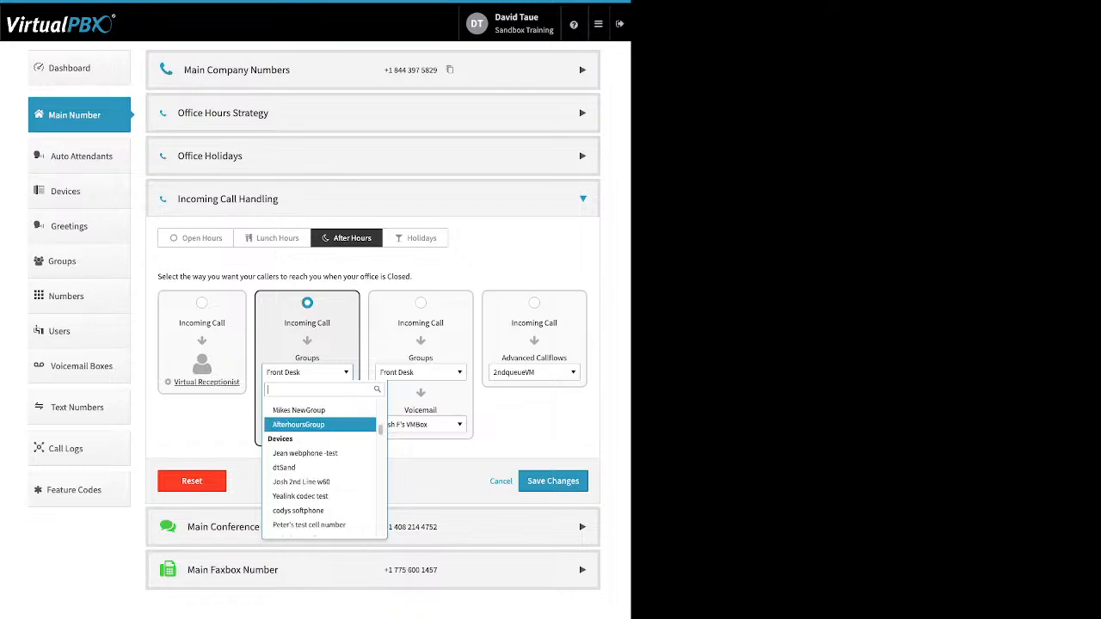
scroll(320, 464, "down", 1)
scroll(320, 429, "down", 1)
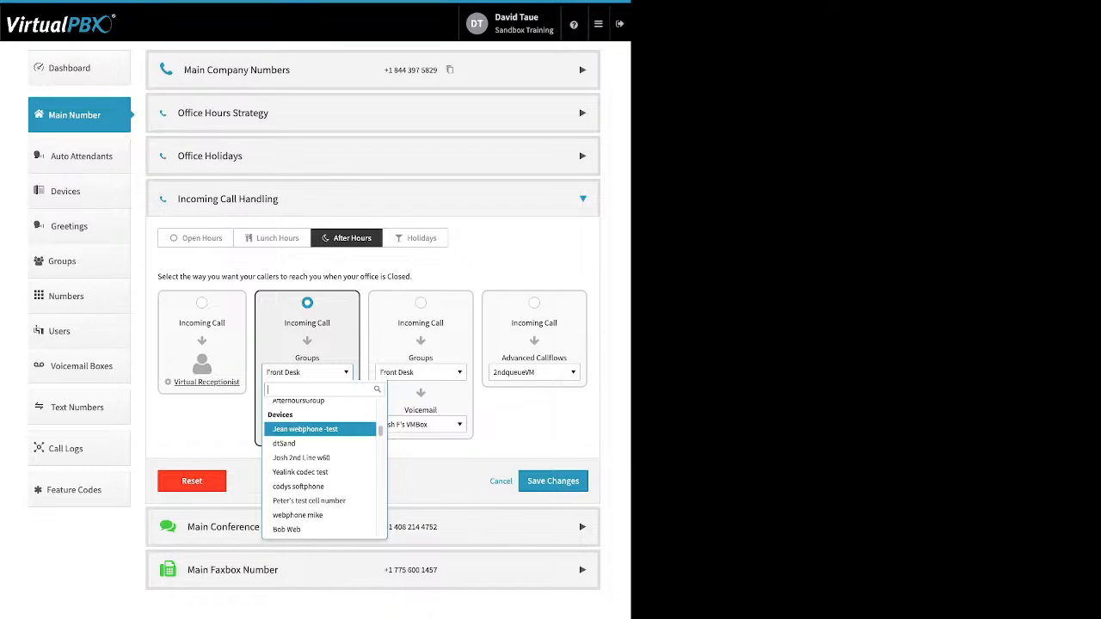
scroll(320, 430, "down", 10)
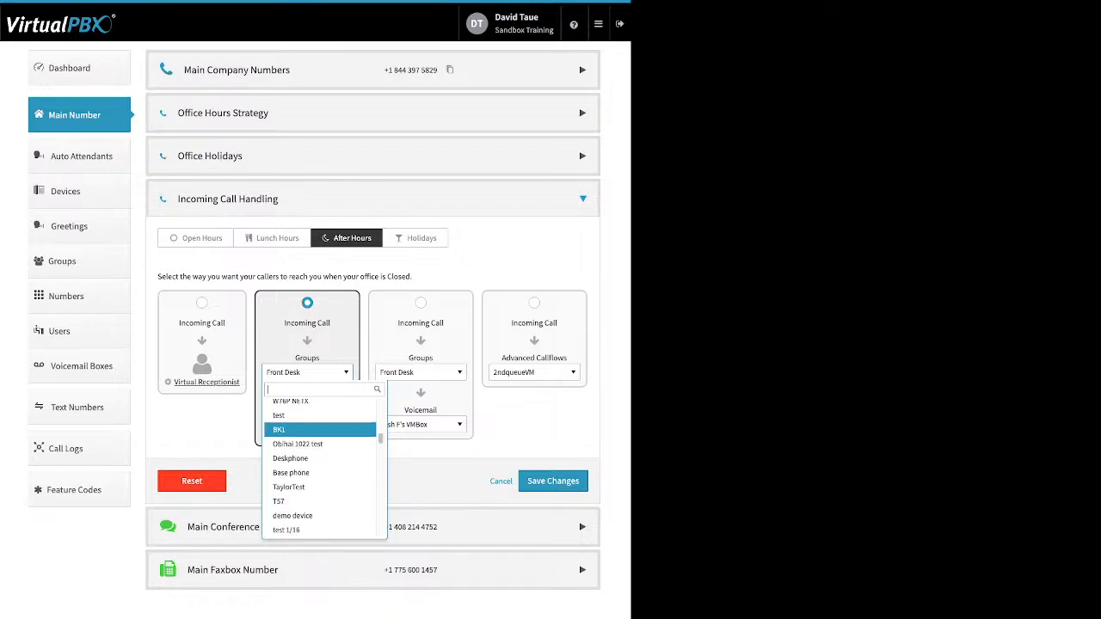
scroll(320, 465, "down", 6)
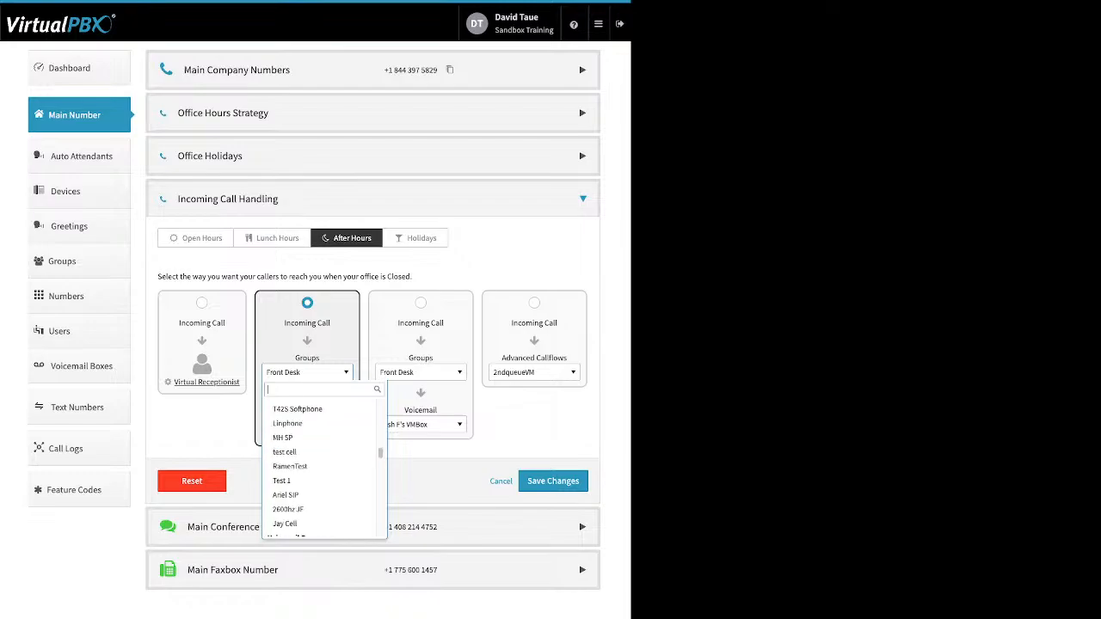
key("Escape")
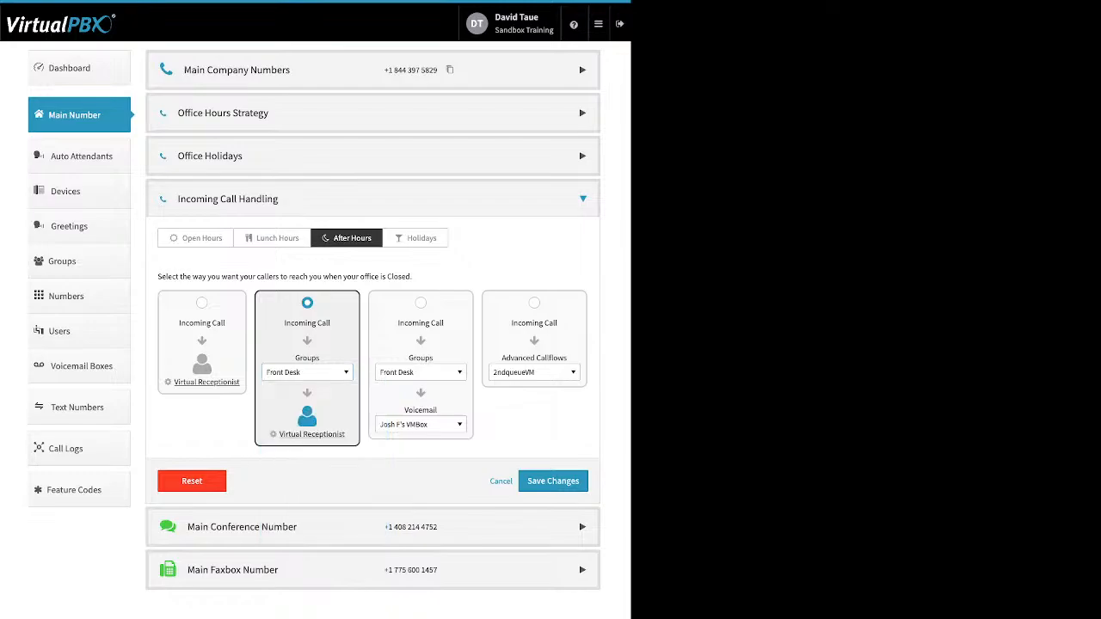
Step: Glance at the Virtual Receptionist settings, then show Holidays call handling, which skips to voicemail
left_click(312, 434)
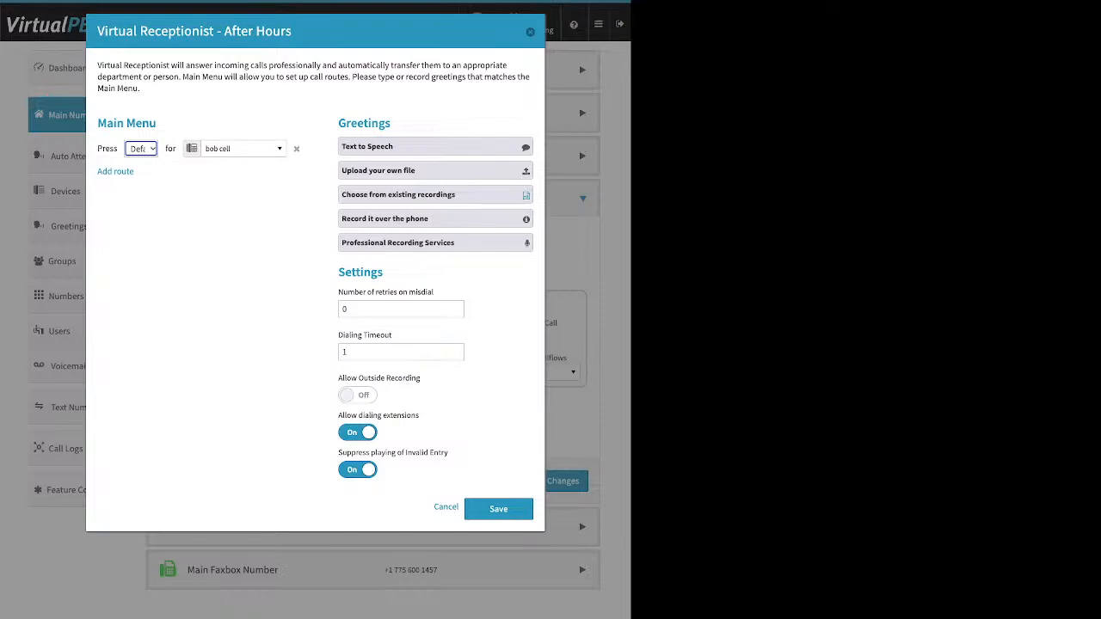
key("Escape")
left_click(416, 238)
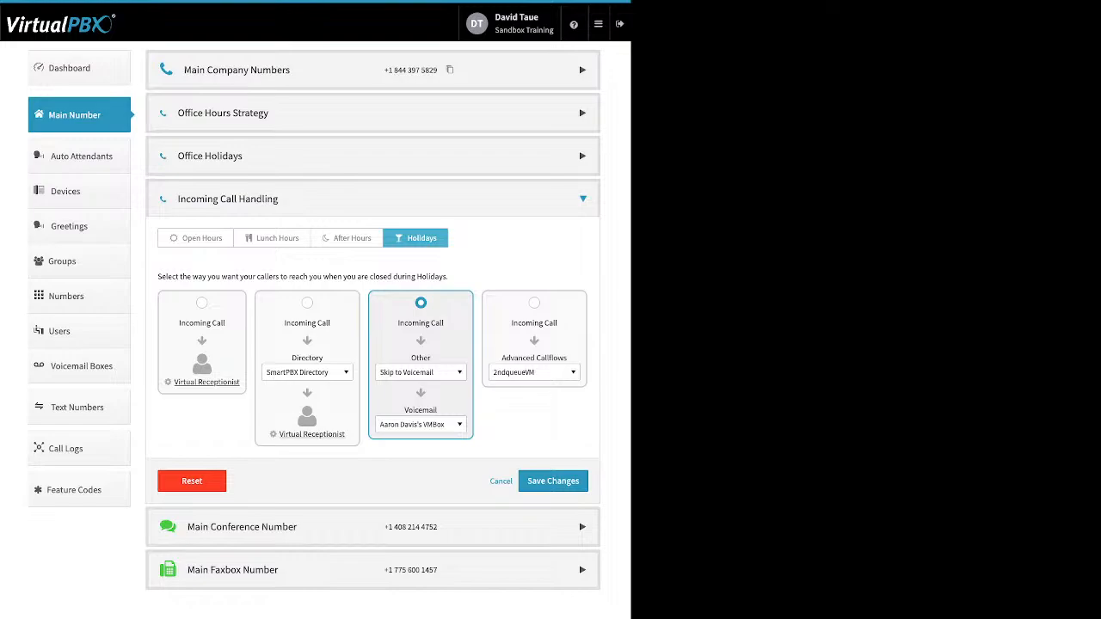
Step: Browse the Other routing choices and the voicemail box list, leaving Skip to Voicemail unchanged
left_click(420, 372)
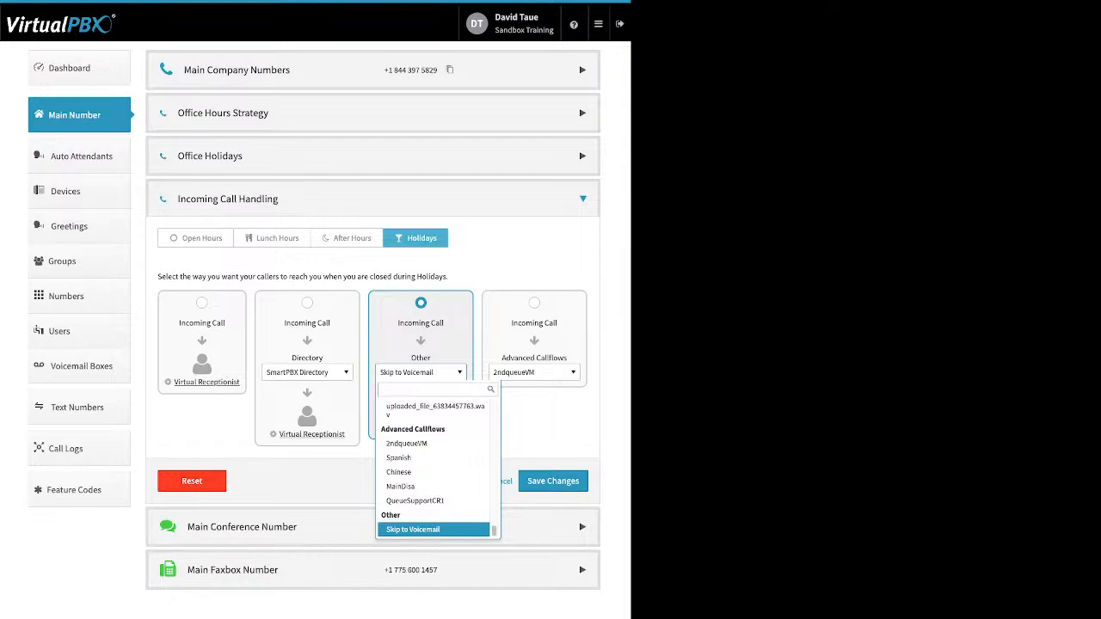
scroll(435, 445, "up", 3)
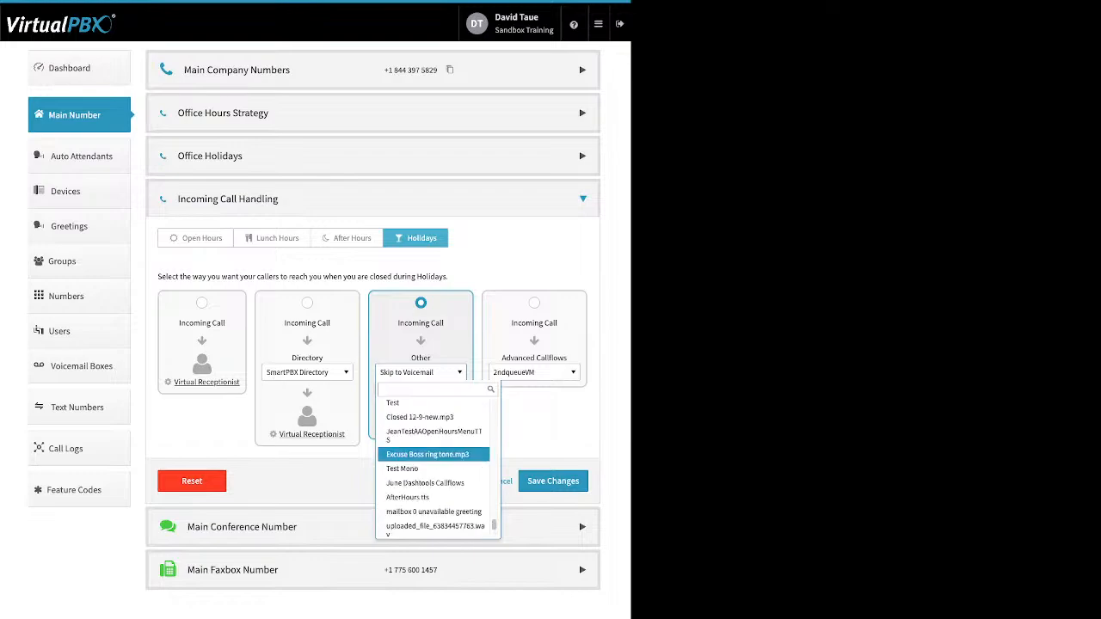
scroll(434, 452, "up", 2)
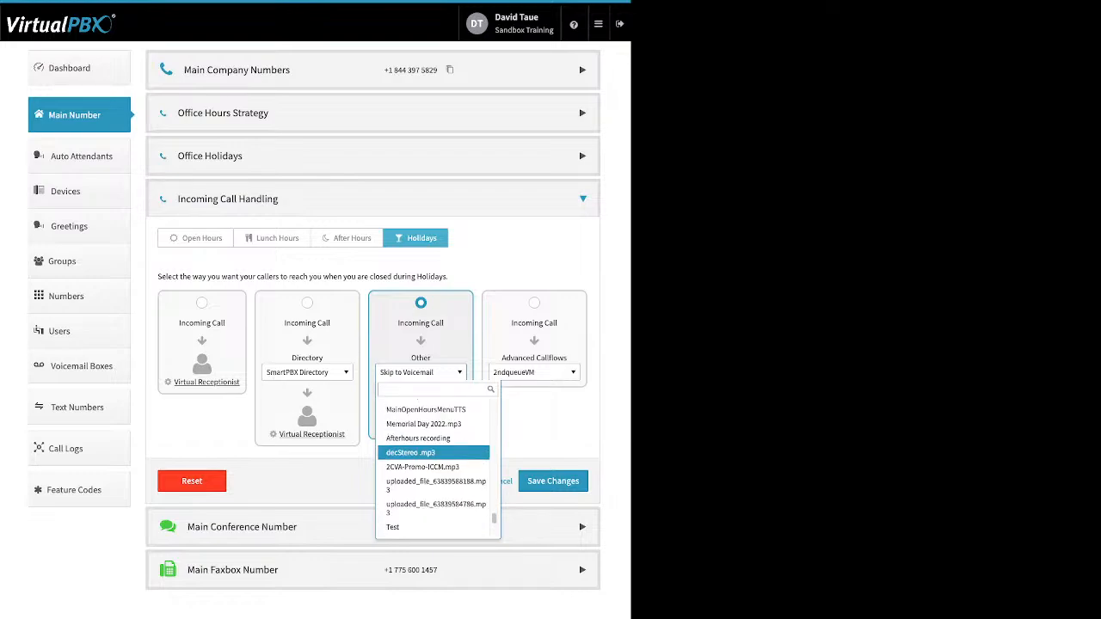
scroll(434, 452, "up", 1)
key("Escape")
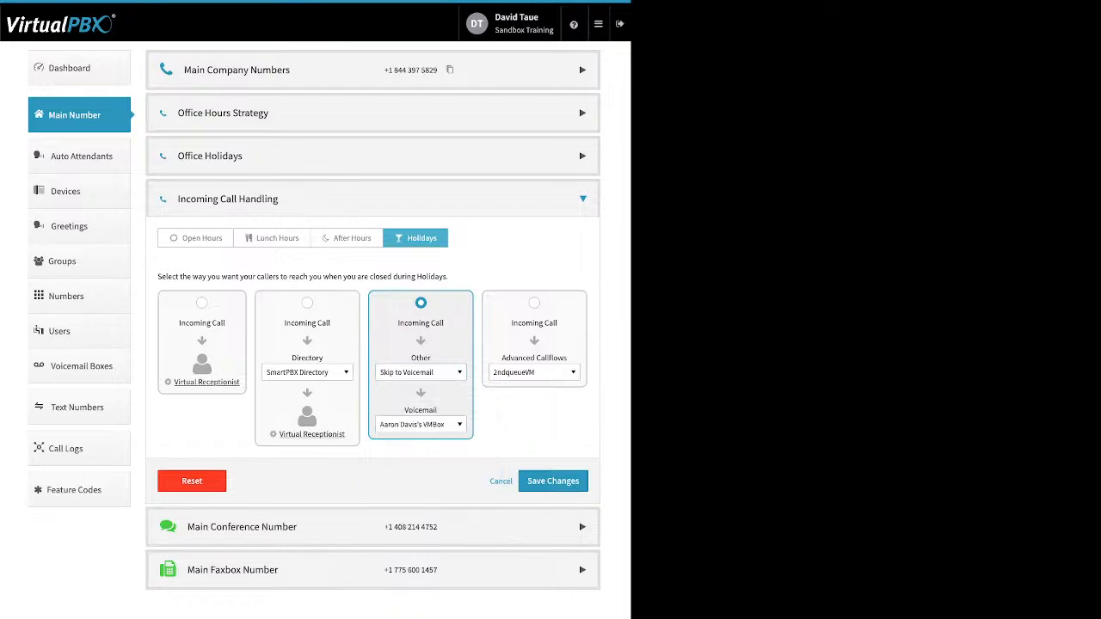
left_click(420, 425)
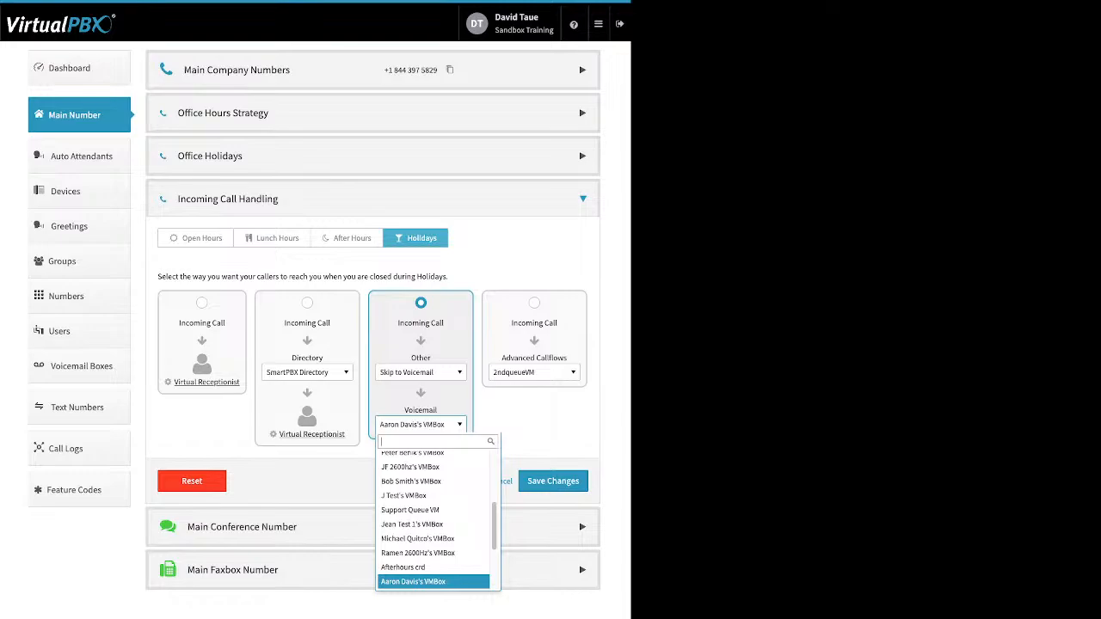
key("Escape")
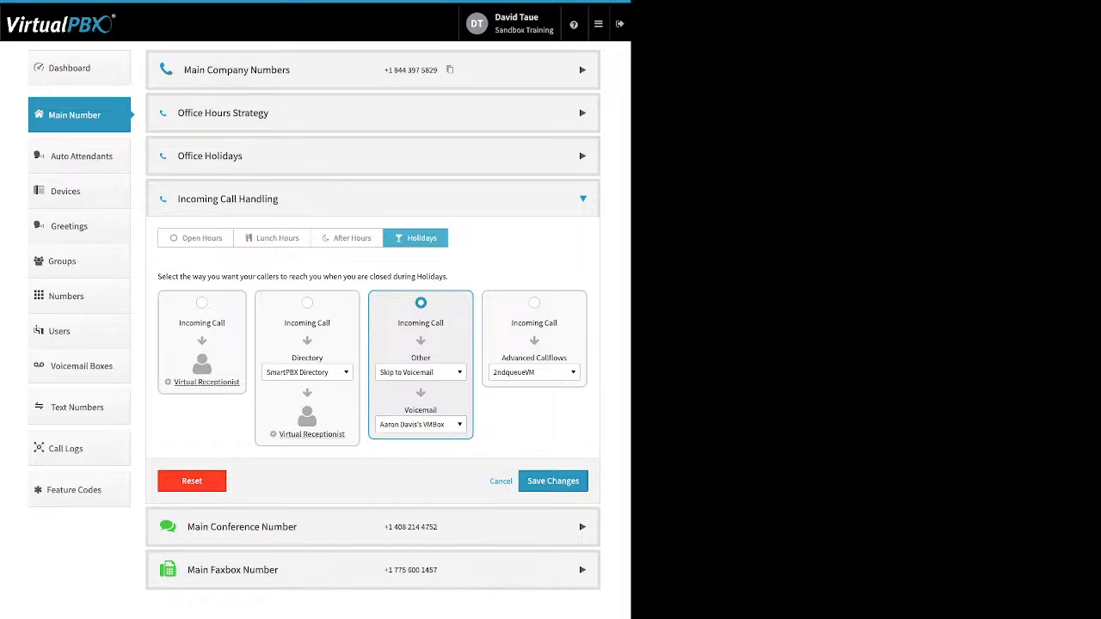
Step: Route holiday calls to the Advanced Callflows option with 2ndqueueVM selected
left_click(534, 302)
left_click(533, 372)
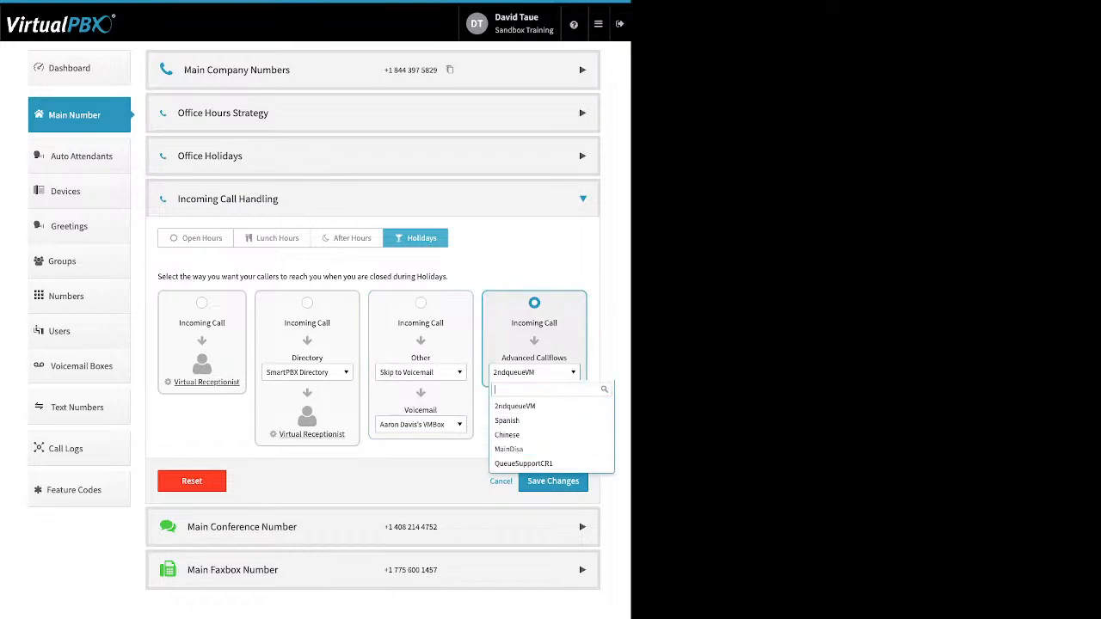
left_click(534, 373)
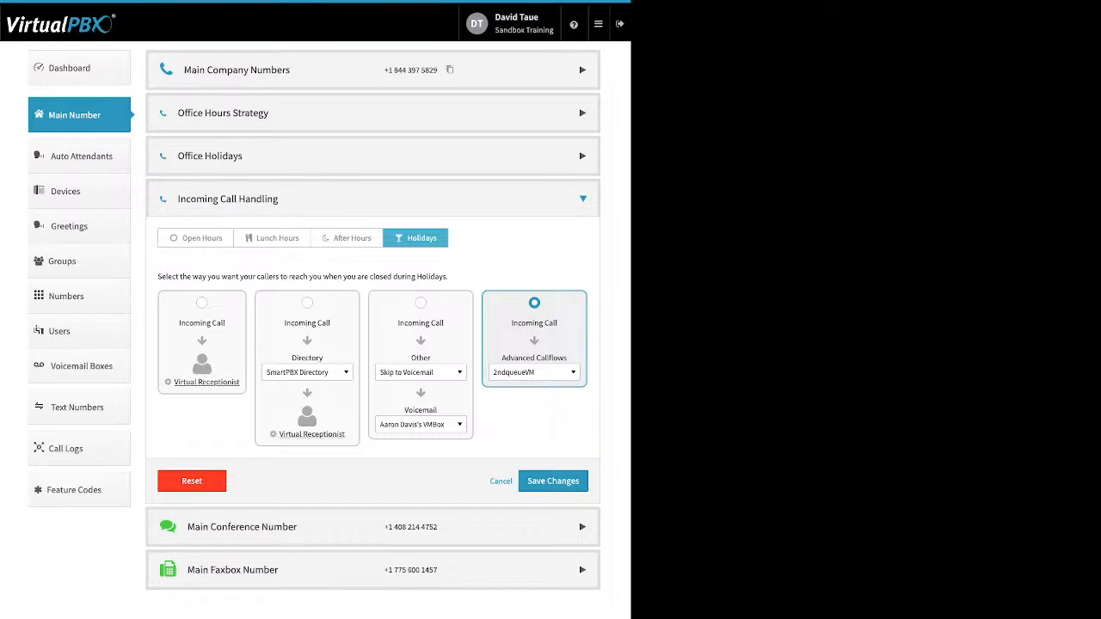
Step: Collapse Incoming Call Handling and expand the Main Conference Number details
left_click(582, 199)
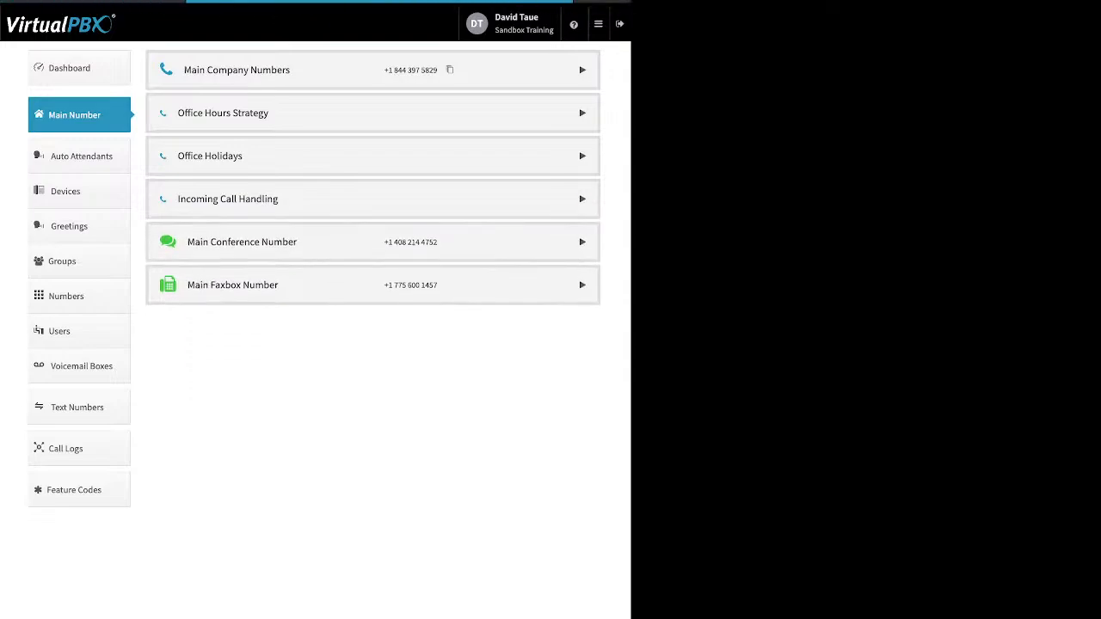
left_click(583, 241)
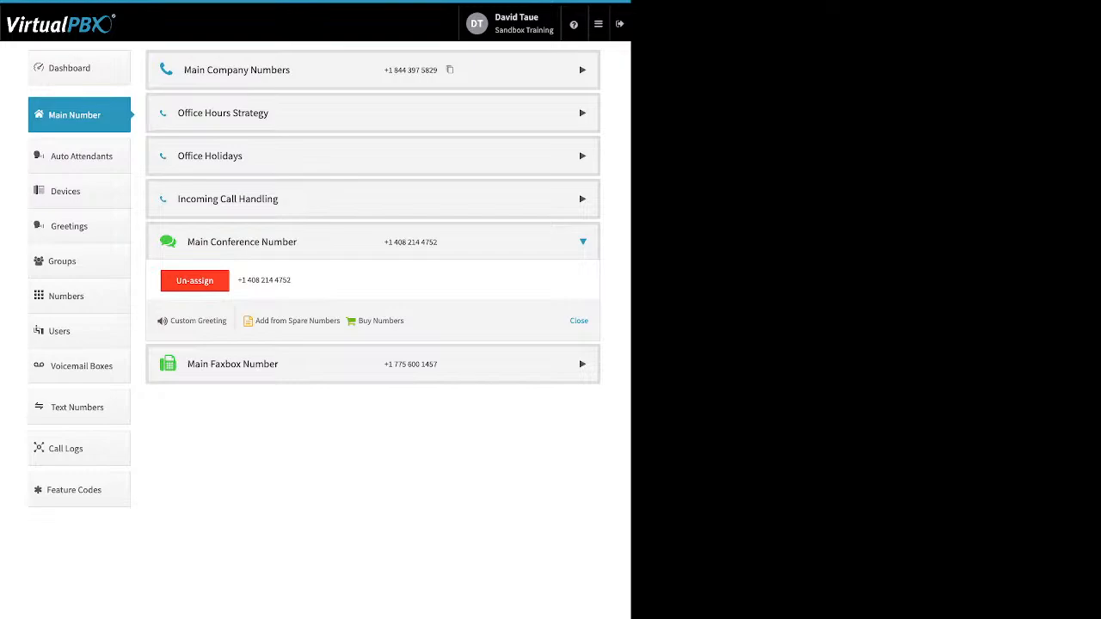
left_click_drag(408, 321, 253, 321)
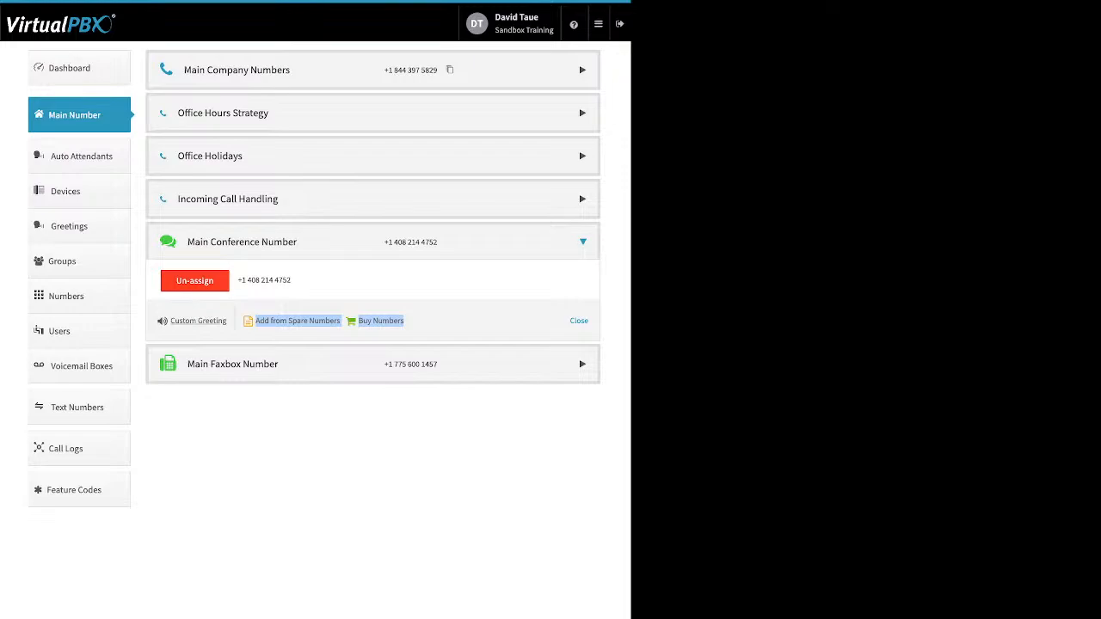
Step: Toggle the conference Custom Greeting to Enabled, close it, and expand Main Faxbox Number
left_click(197, 321)
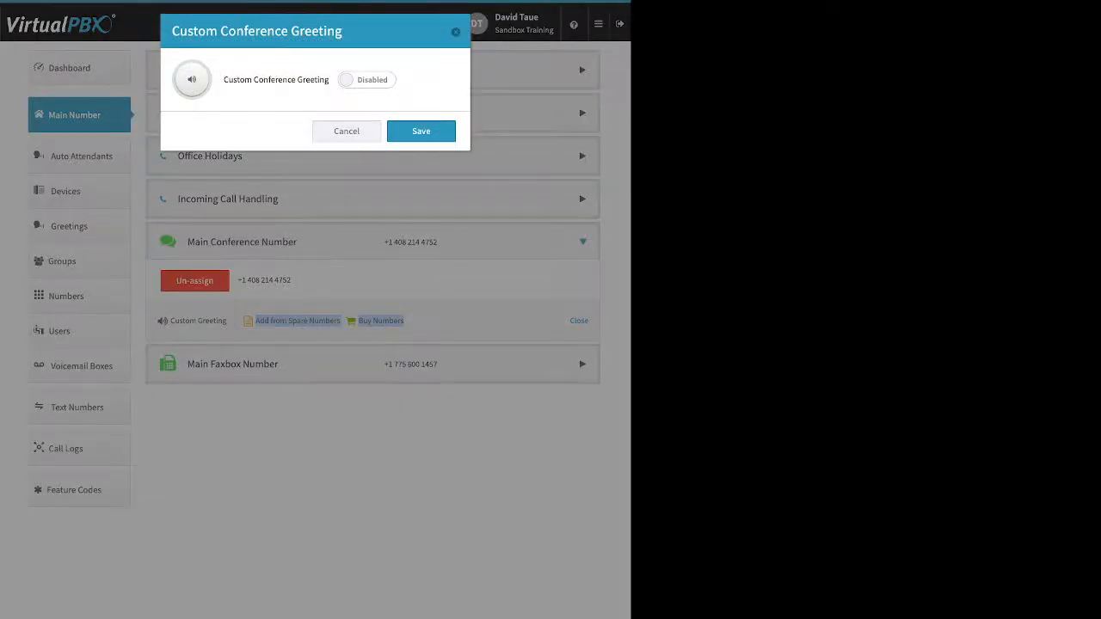
left_click(367, 80)
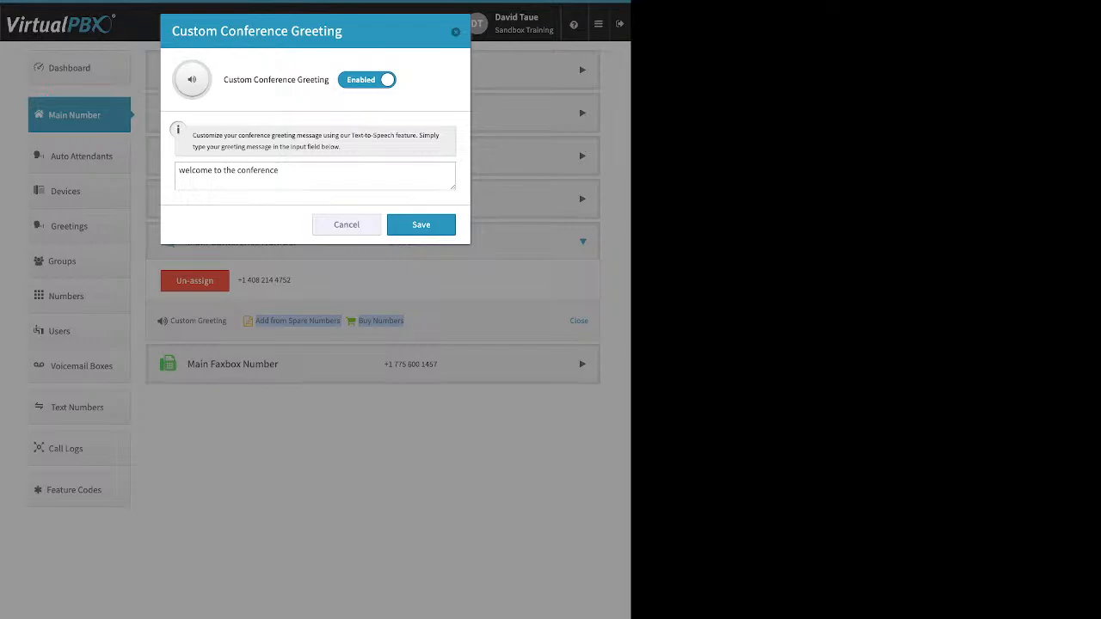
left_click(346, 224)
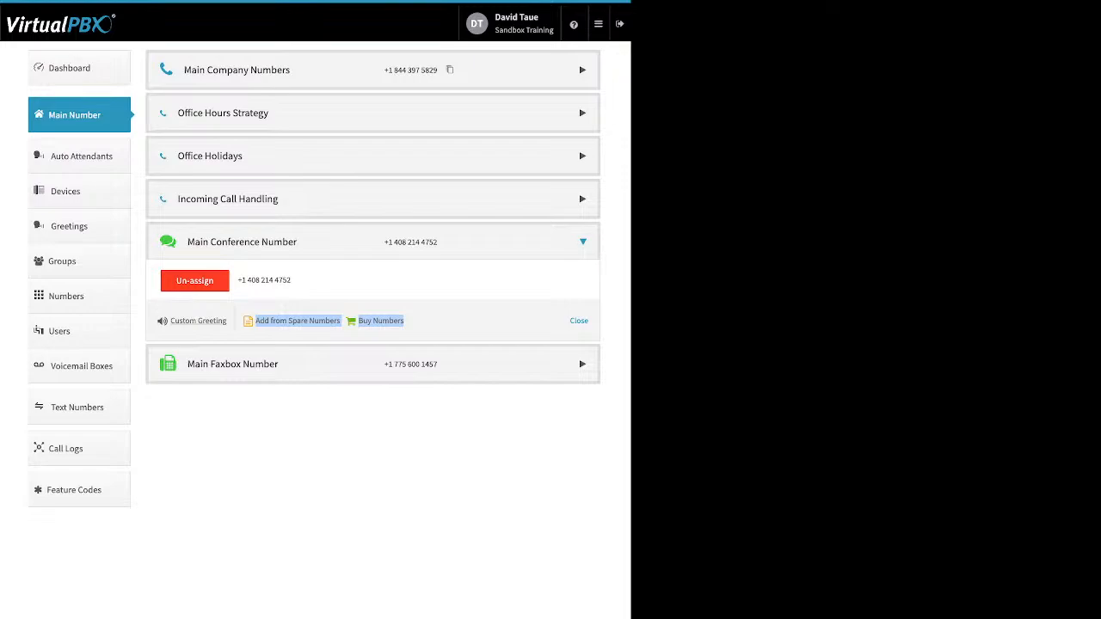
left_click(582, 364)
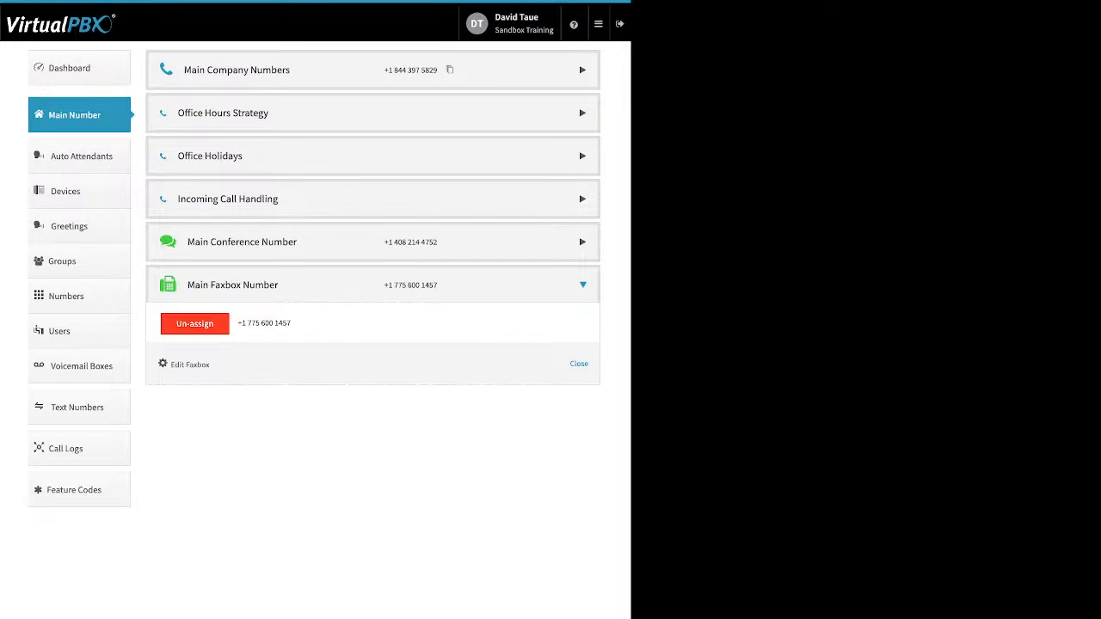
Step: Open the Edit Main Faxbox dialog and highlight its inbound notification email setting
left_click_drag(209, 364, 169, 365)
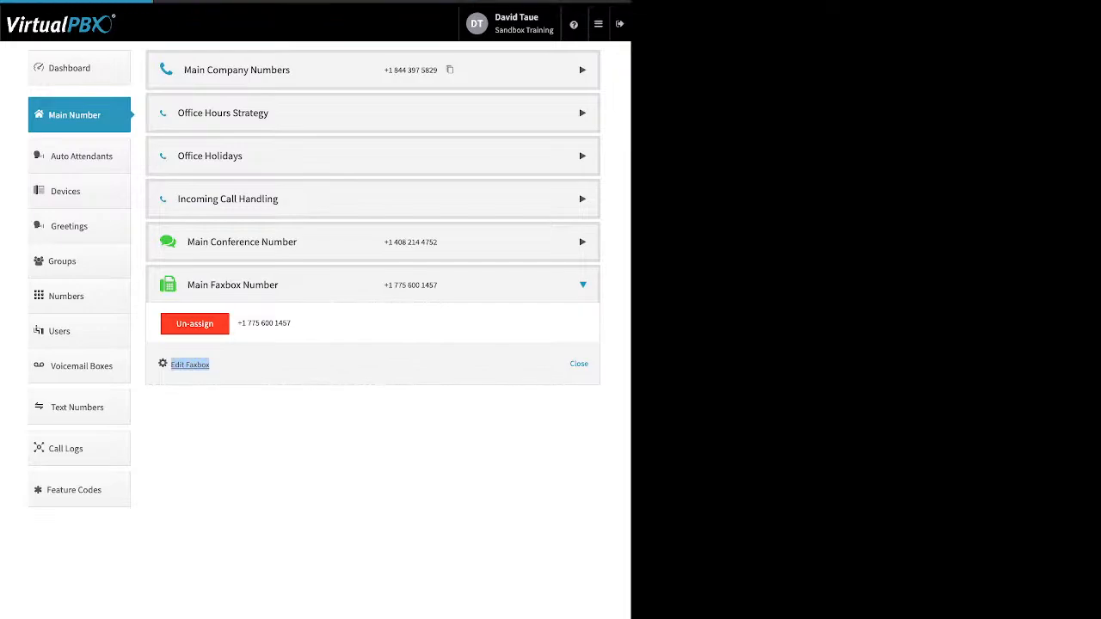
left_click(189, 365)
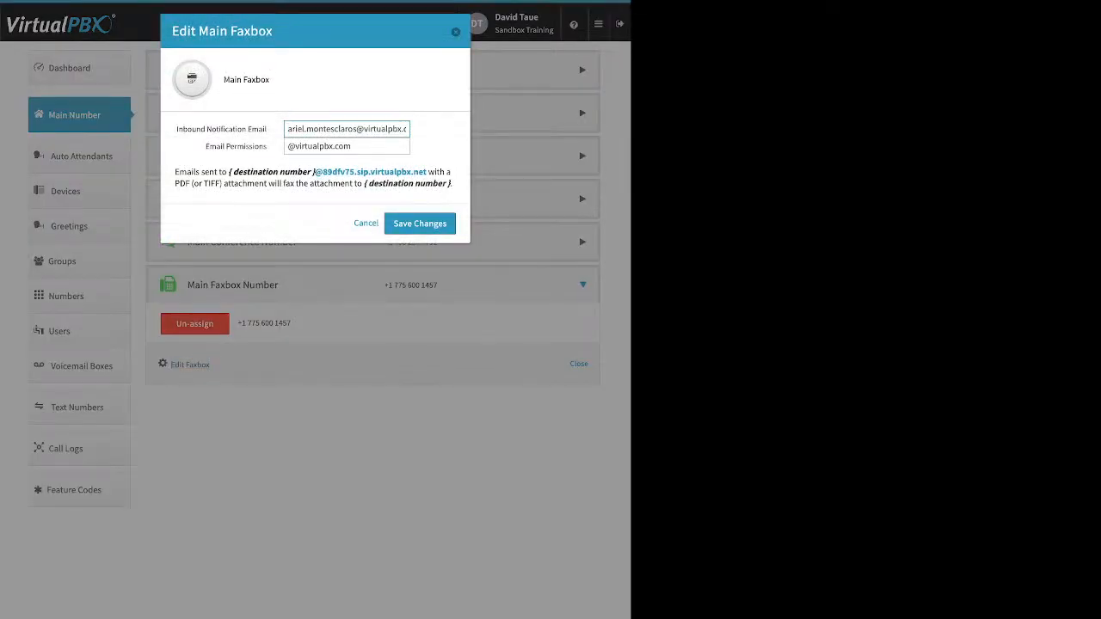
left_click_drag(176, 129, 267, 129)
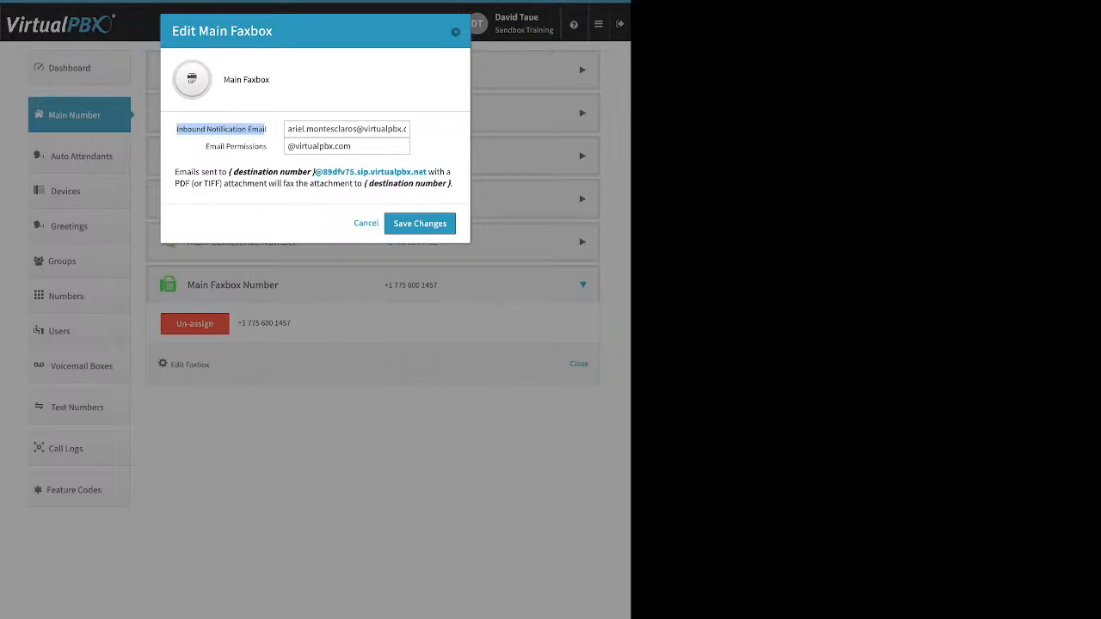
Step: Highlight the Email Permissions field, then close the Edit Main Faxbox dialog without saving
left_click(236, 146)
left_click_drag(205, 146, 267, 146)
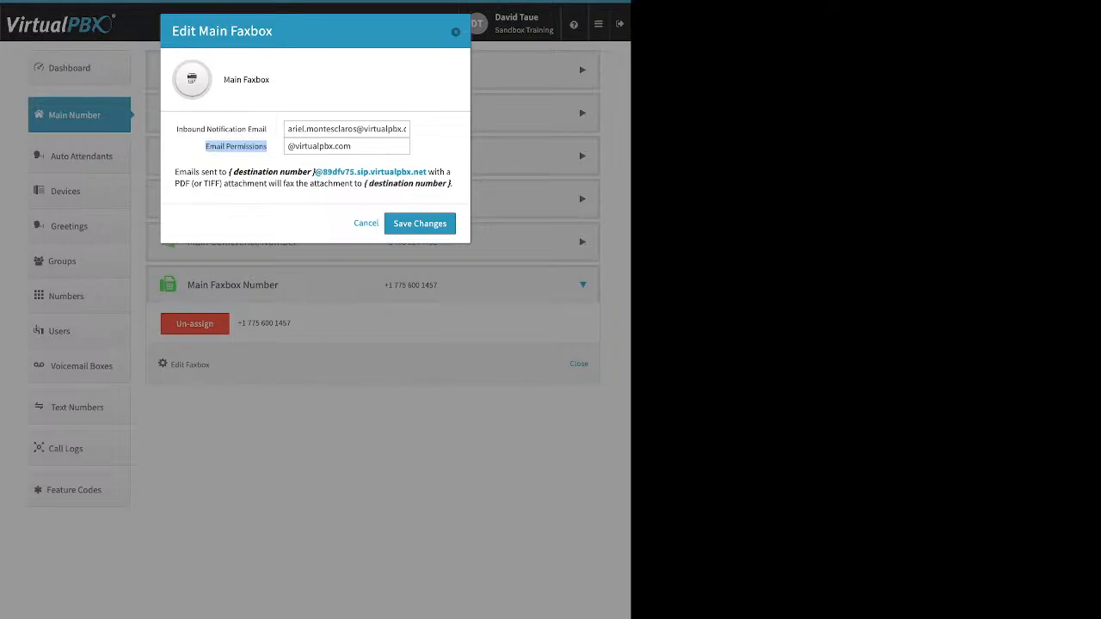
key("Escape")
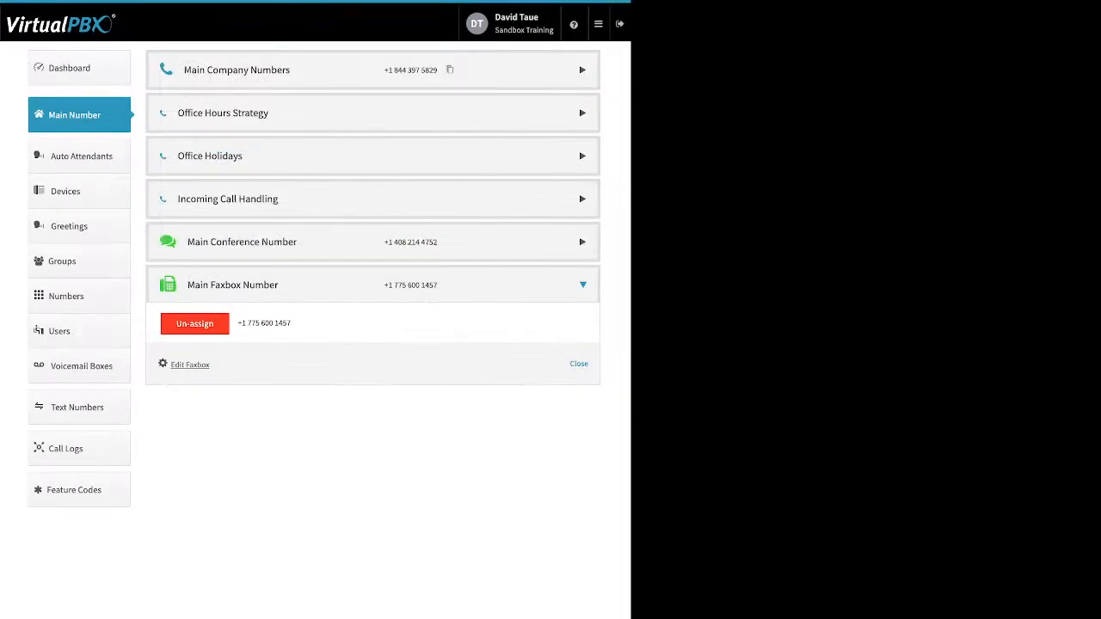
Step: Open the Auto Attendants page listing Chinese, NewJack, Poochwalk, Spanish and TopLevelAA
left_click(81, 156)
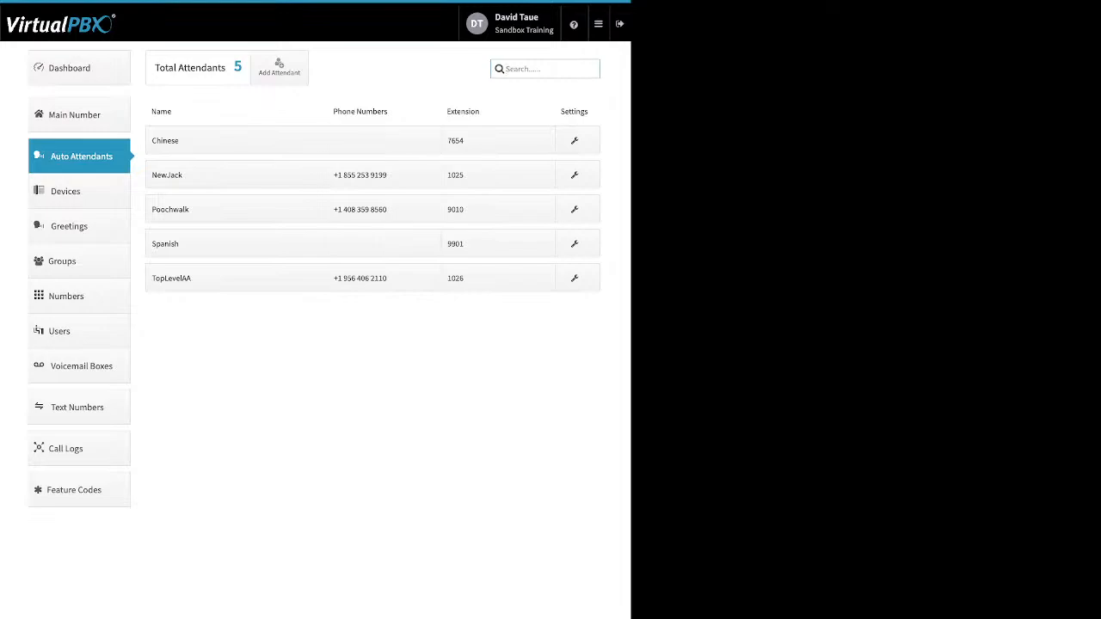
Step: Start and dismiss a new attendant form, then expand the Poochwalk attendant's row
left_click(278, 68)
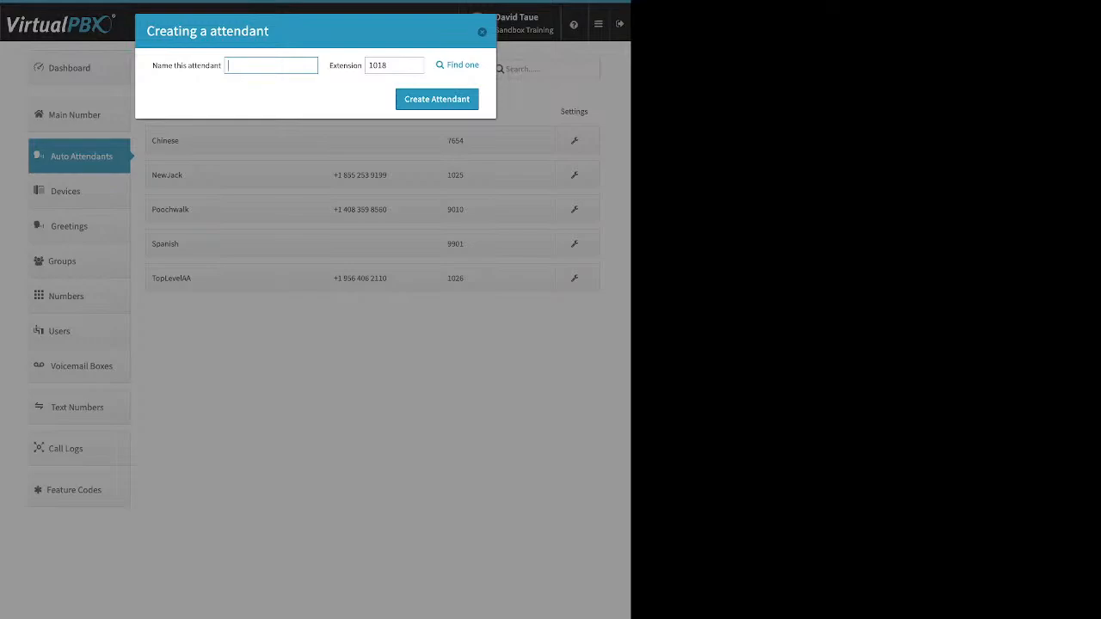
left_click(482, 32)
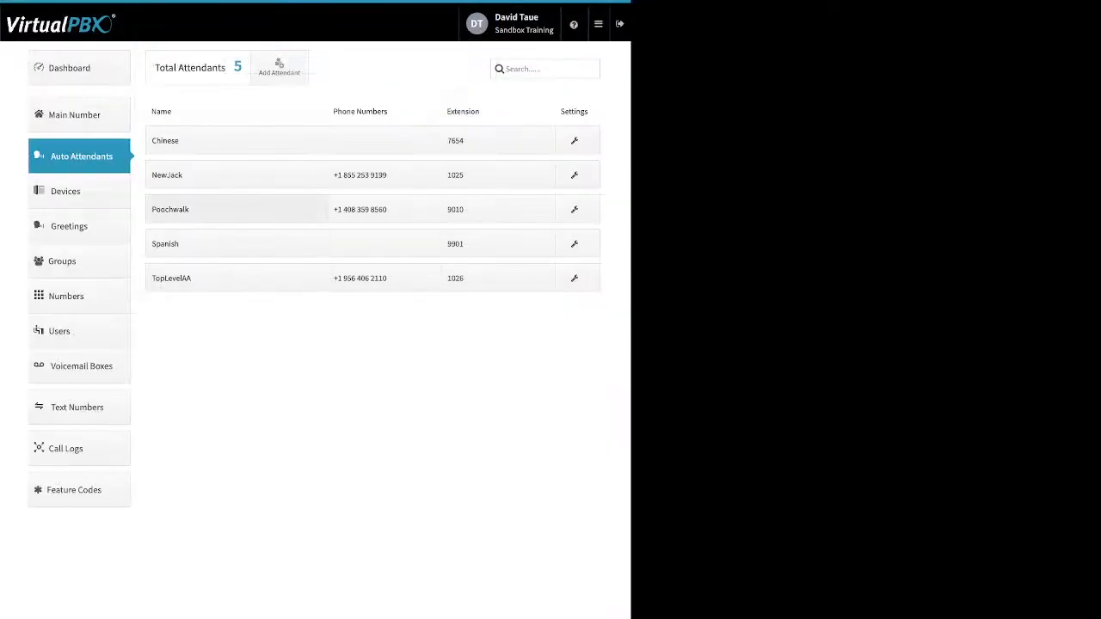
left_click(236, 210)
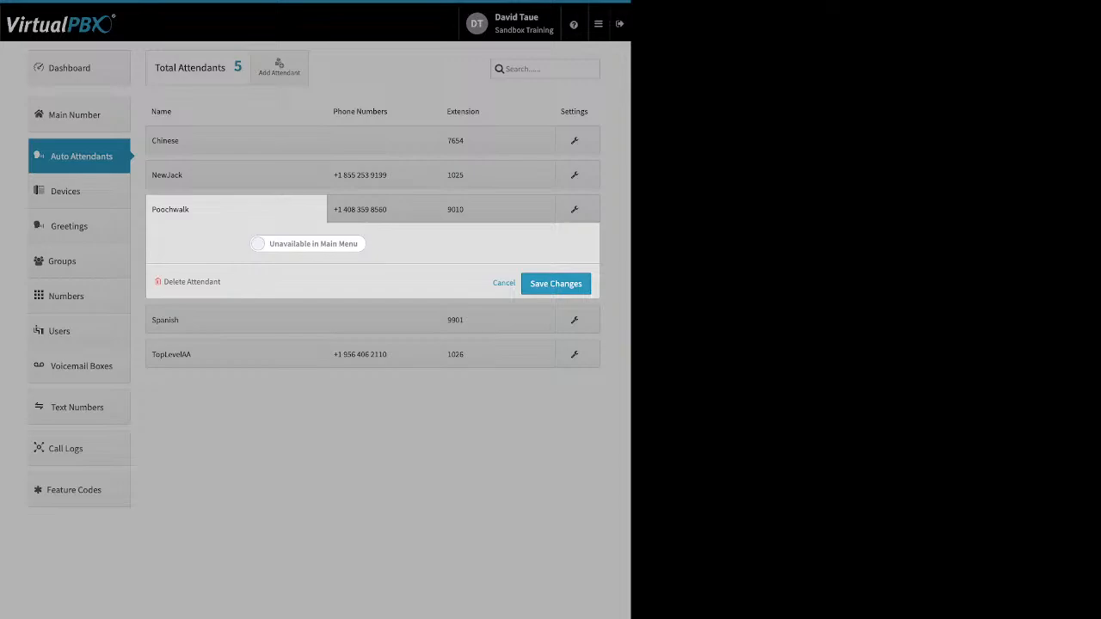
Step: Switch the Poochwalk attendant from Unavailable to Available in Main Menu
left_click_drag(221, 282, 187, 282)
left_click(232, 282)
left_click(307, 244)
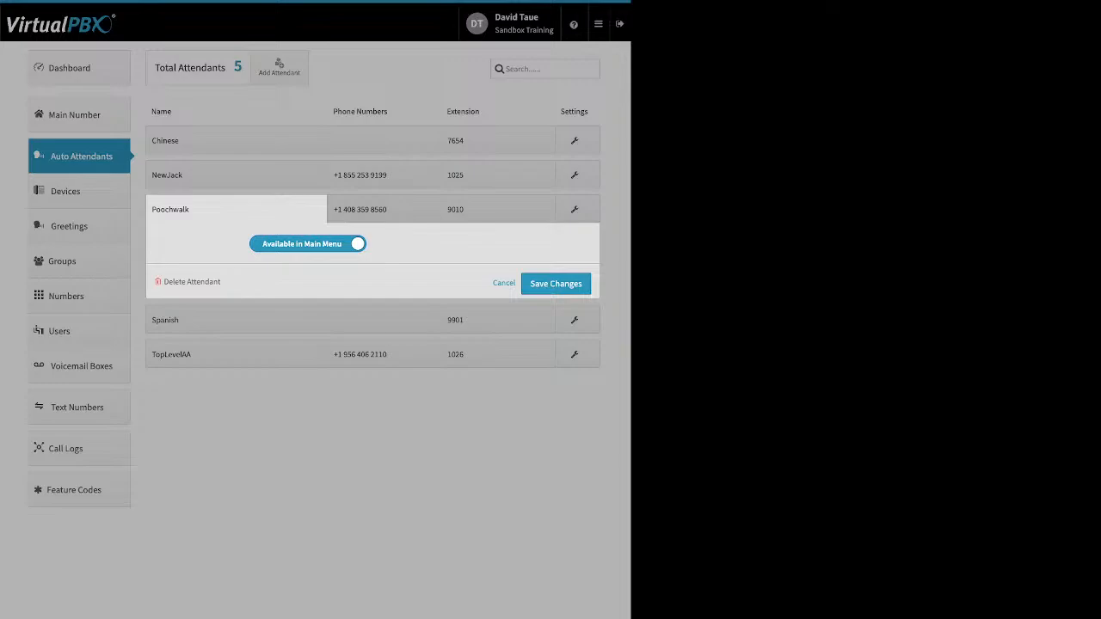
left_click(504, 283)
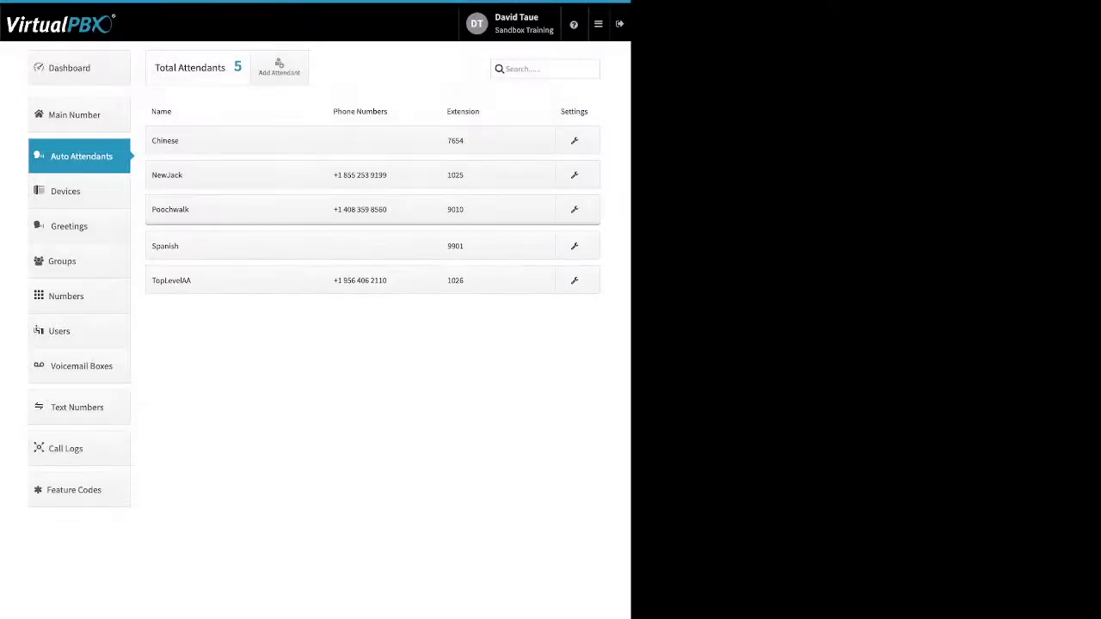
left_click(383, 209)
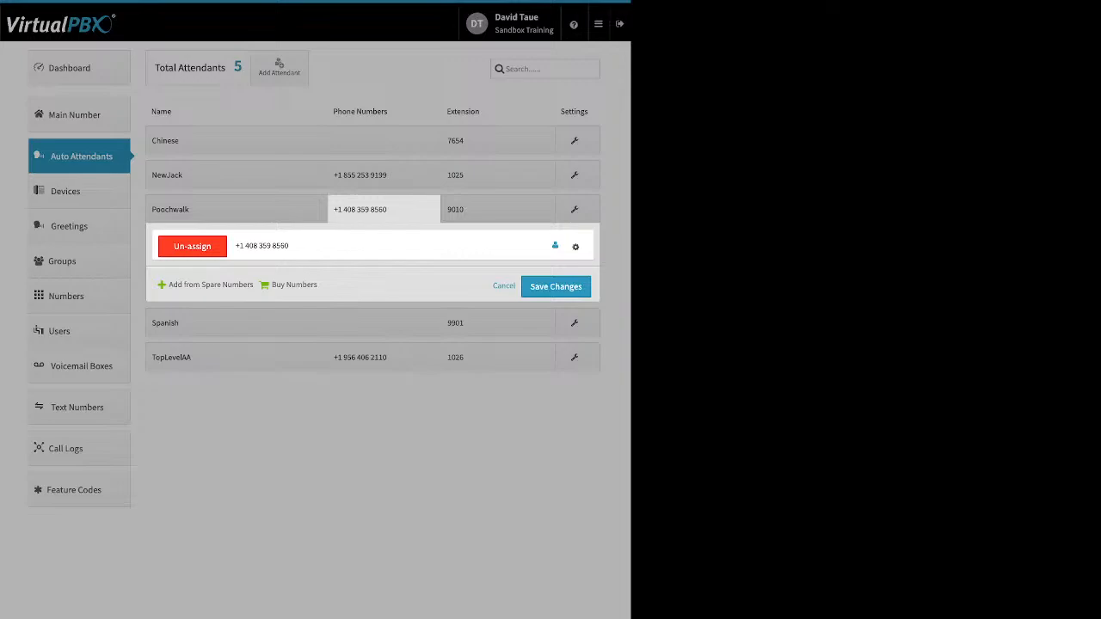
left_click(575, 247)
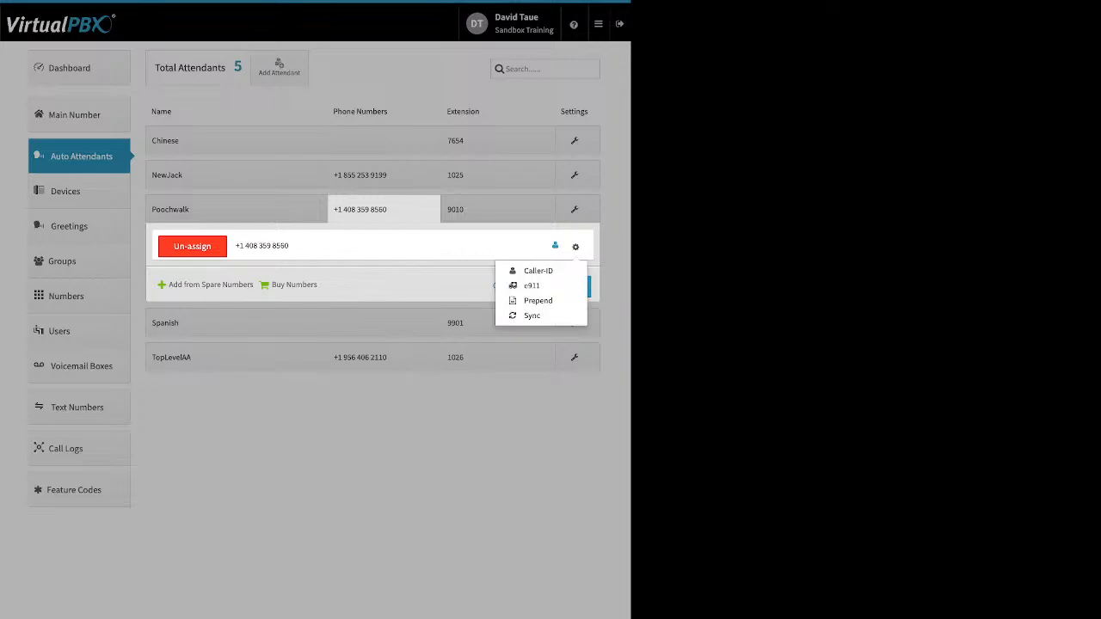
key("Escape")
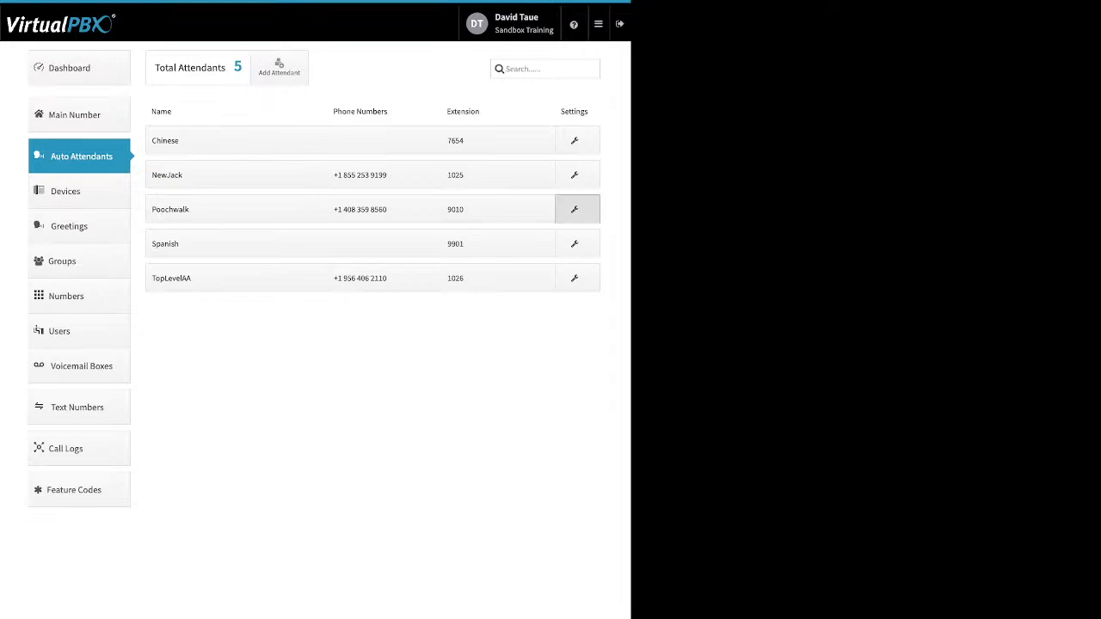
Step: Review Poochwalk's Open Hours, After Hours and Holidays call routing, then cancel the panel
left_click(574, 209)
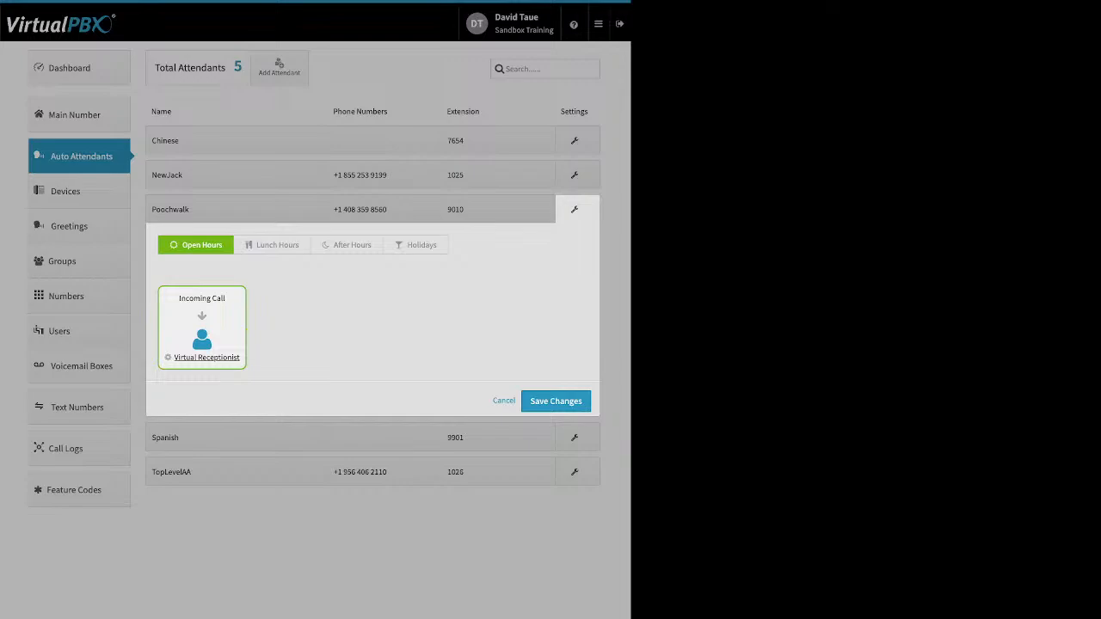
left_click(347, 245)
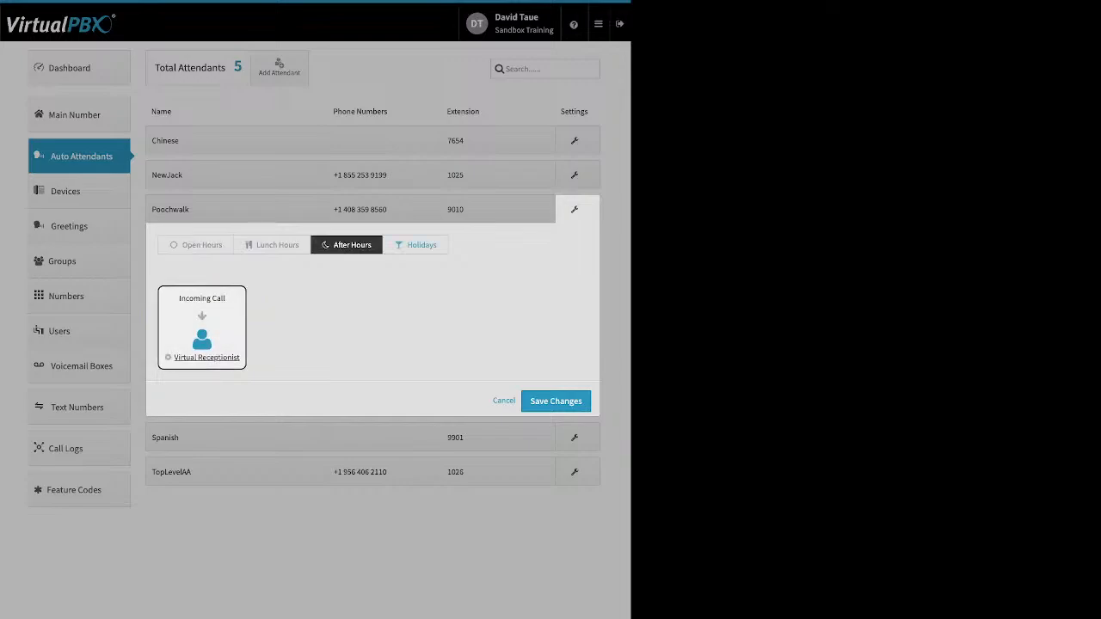
left_click(416, 246)
left_click(196, 245)
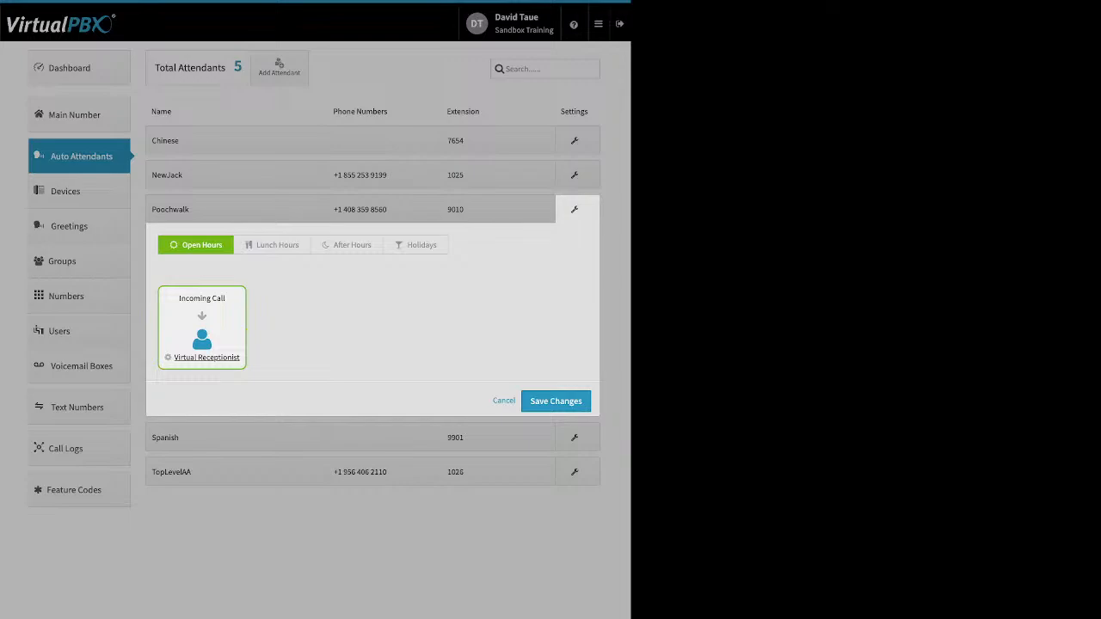
left_click(504, 400)
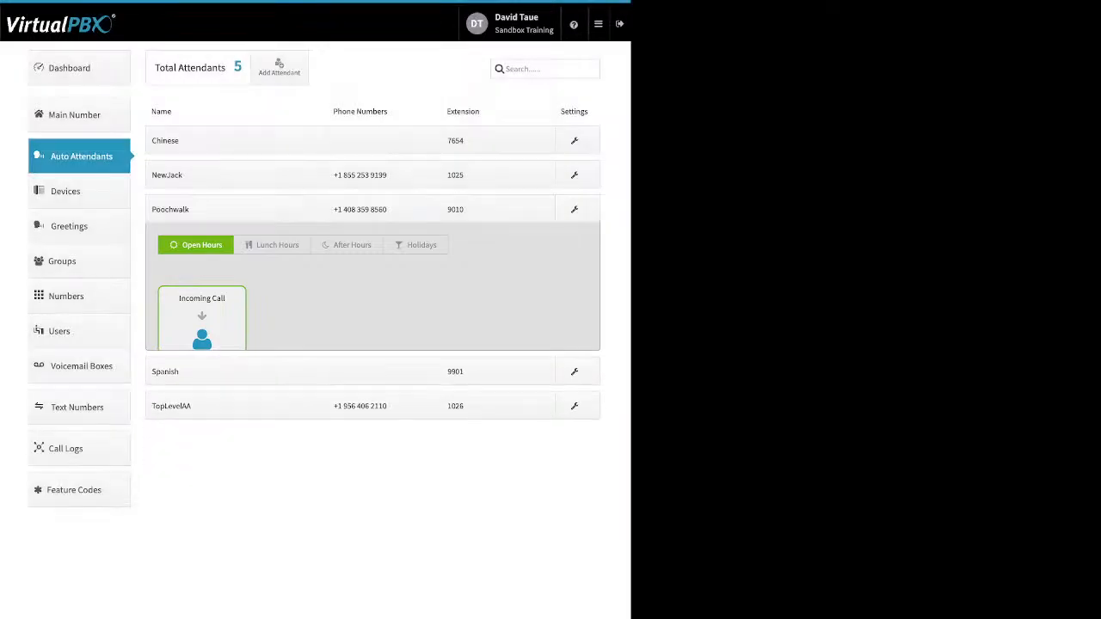
Step: Open the Devices page showing all 37 devices with their users and on/off status
left_click(65, 191)
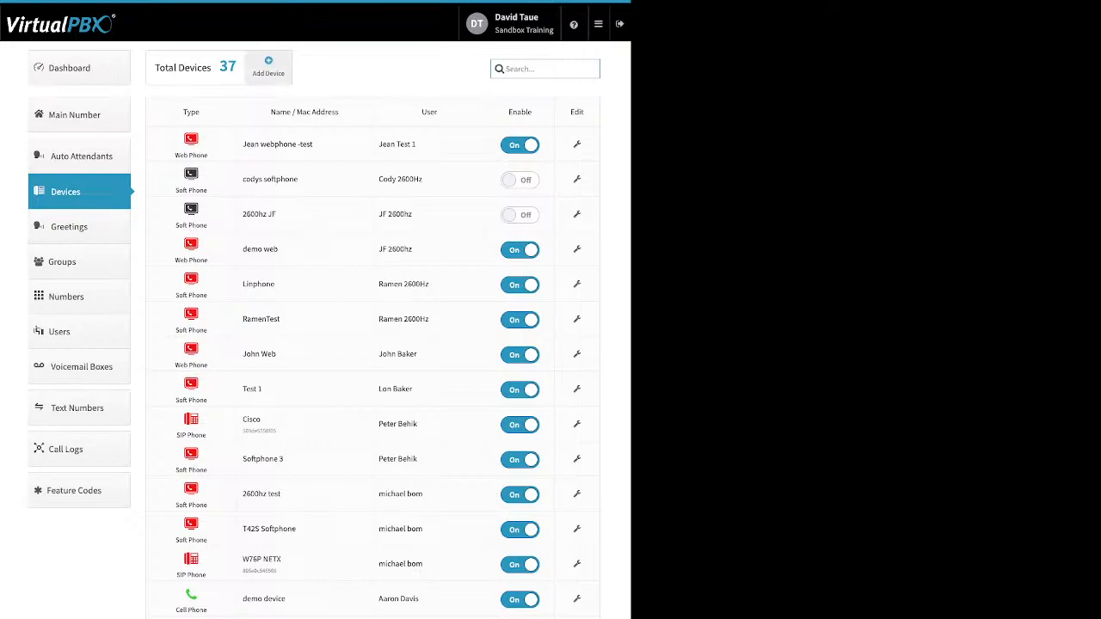
Step: Start adding a new SIP phone and pick the Obihai 1062 from the Obihai models
left_click(269, 67)
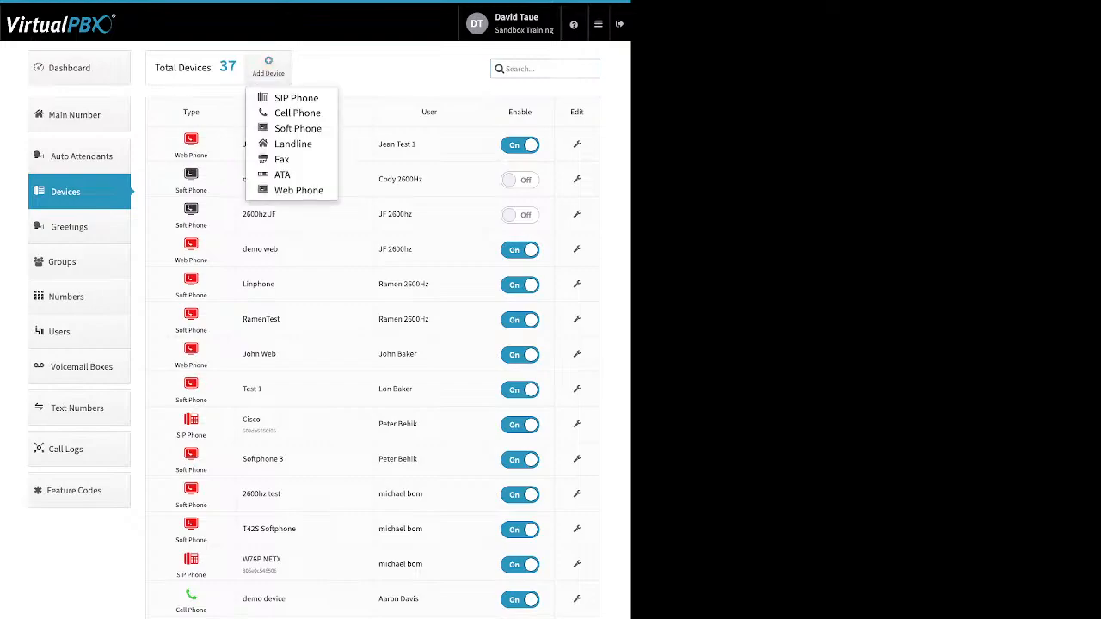
left_click(296, 98)
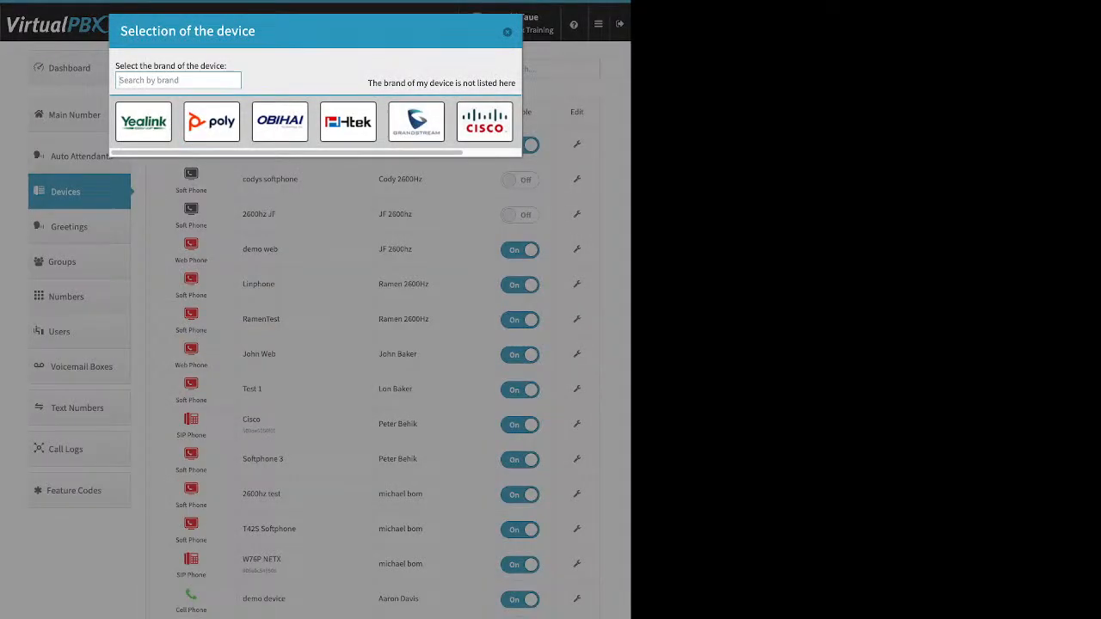
left_click(143, 121)
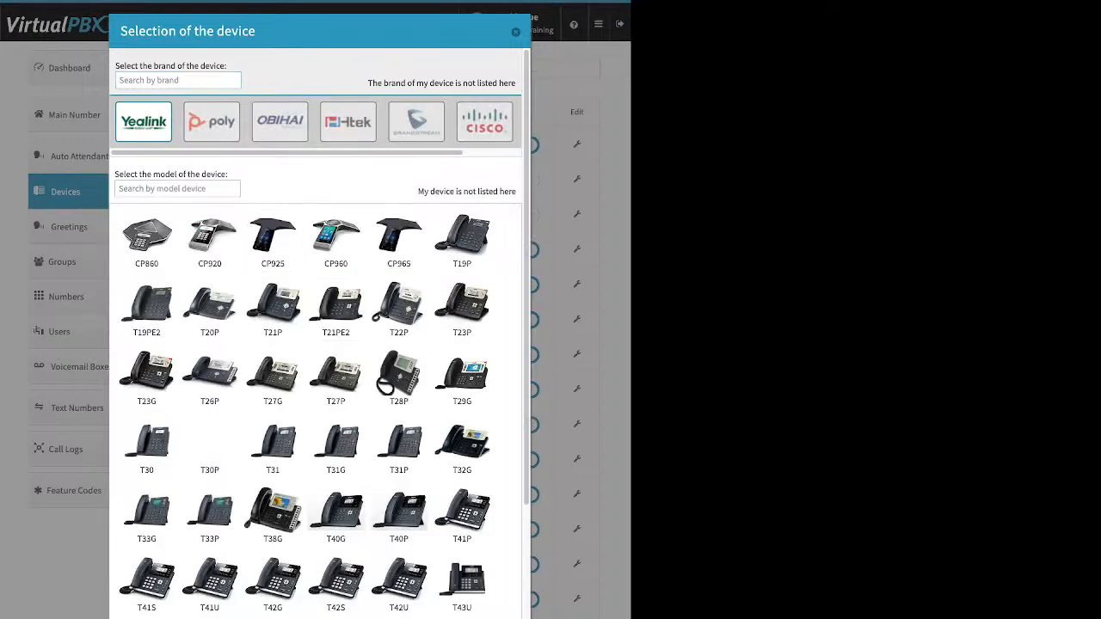
scroll(336, 354, "down", 3)
scroll(335, 354, "up", 3)
left_click(280, 121)
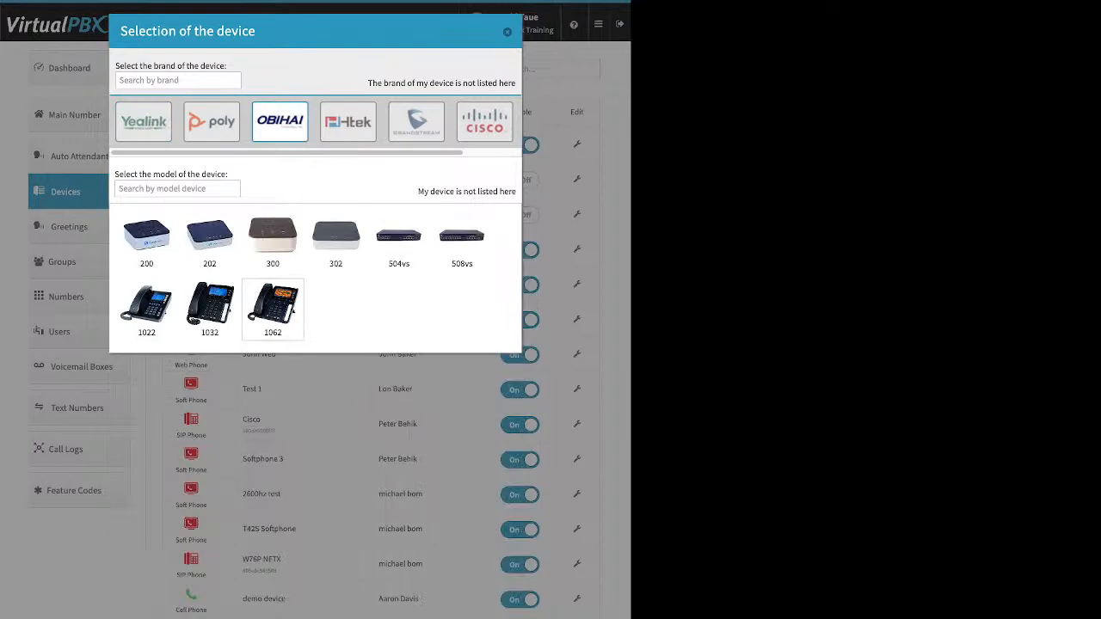
left_click(272, 308)
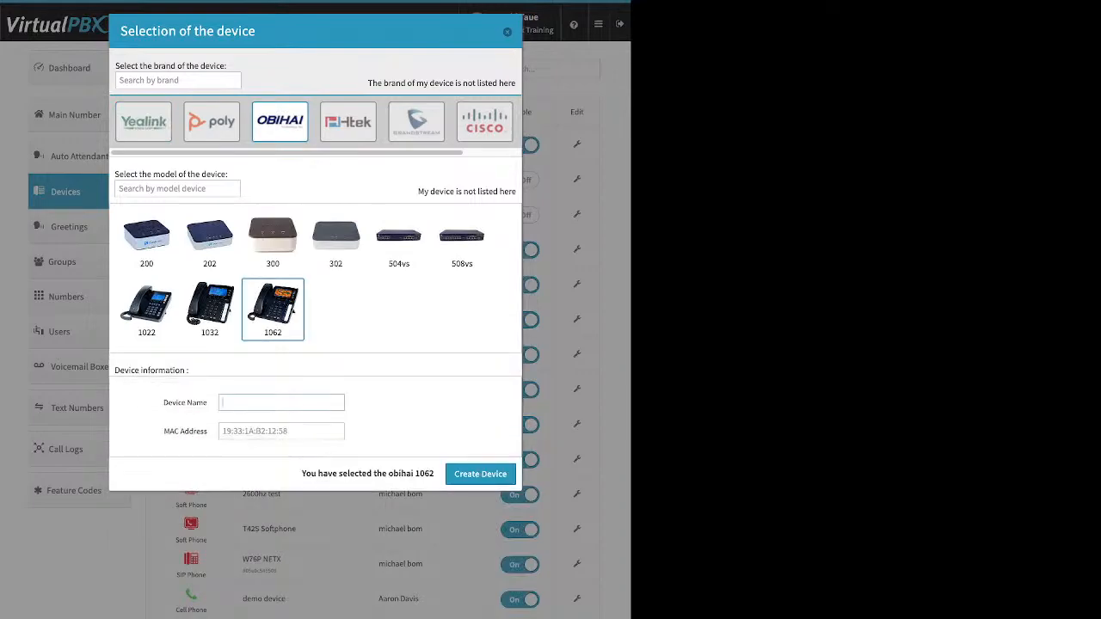
Step: Point out the Device Name and MAC Address fields, then close without creating the device
left_click_drag(162, 402, 207, 402)
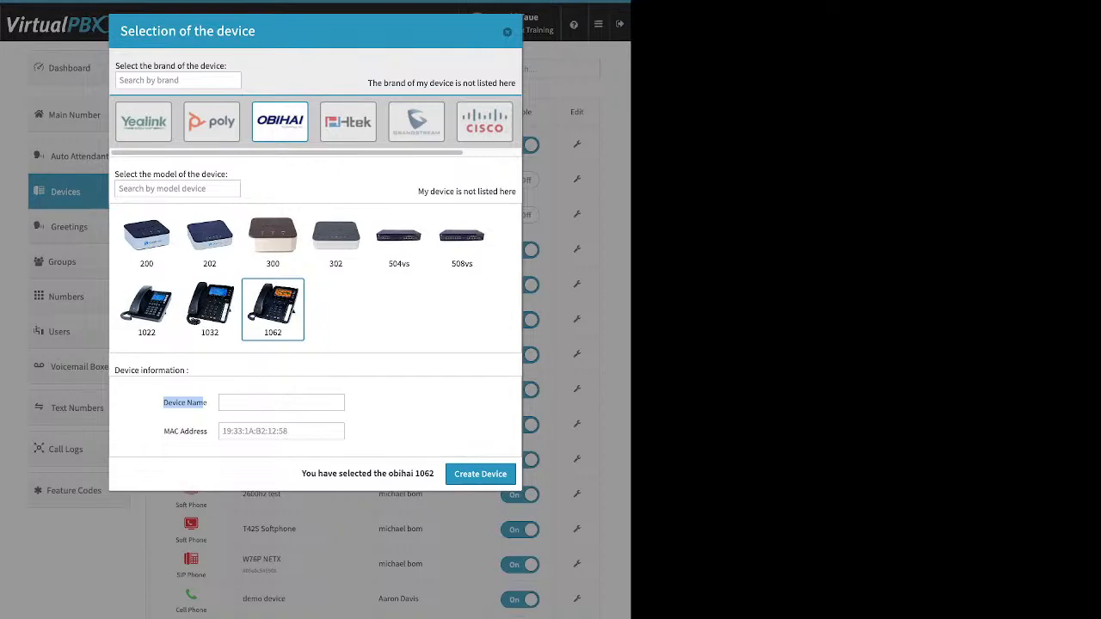
left_click_drag(163, 432, 204, 432)
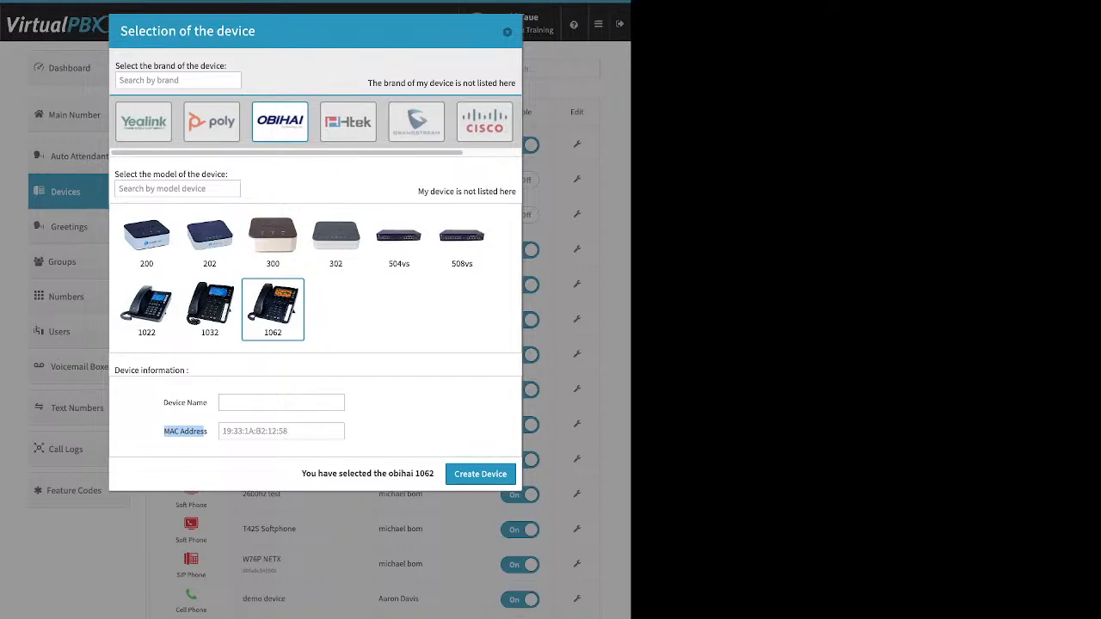
left_click_drag(204, 431, 208, 432)
left_click(507, 32)
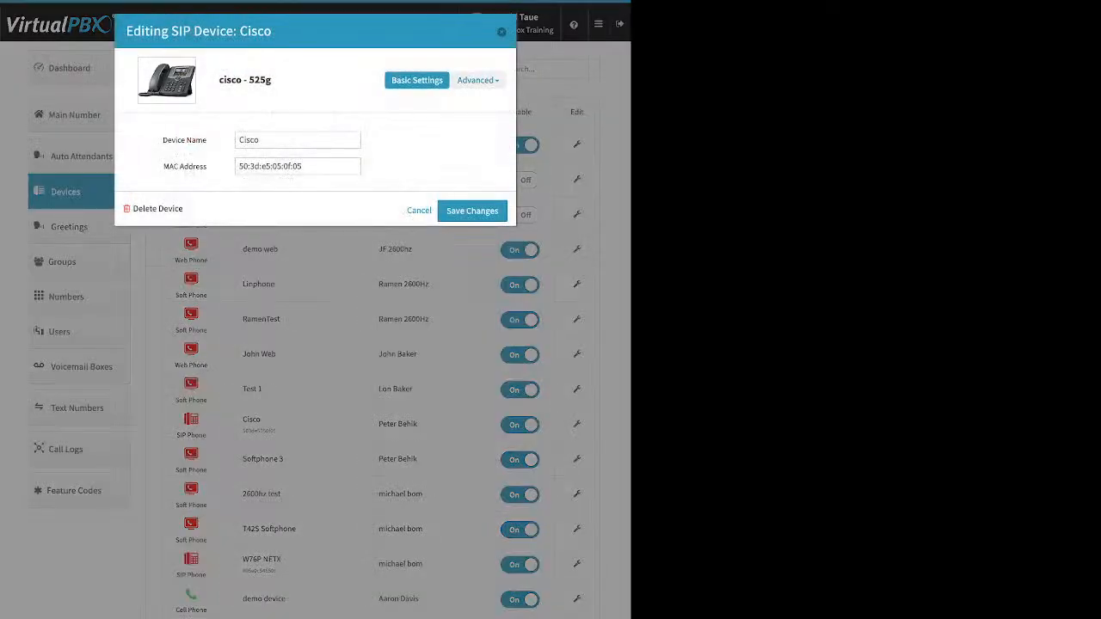
Step: Show the Cisco phone's Advanced > Miscellaneous settings and point out Allow Reprovision
left_click(474, 80)
left_click(447, 178)
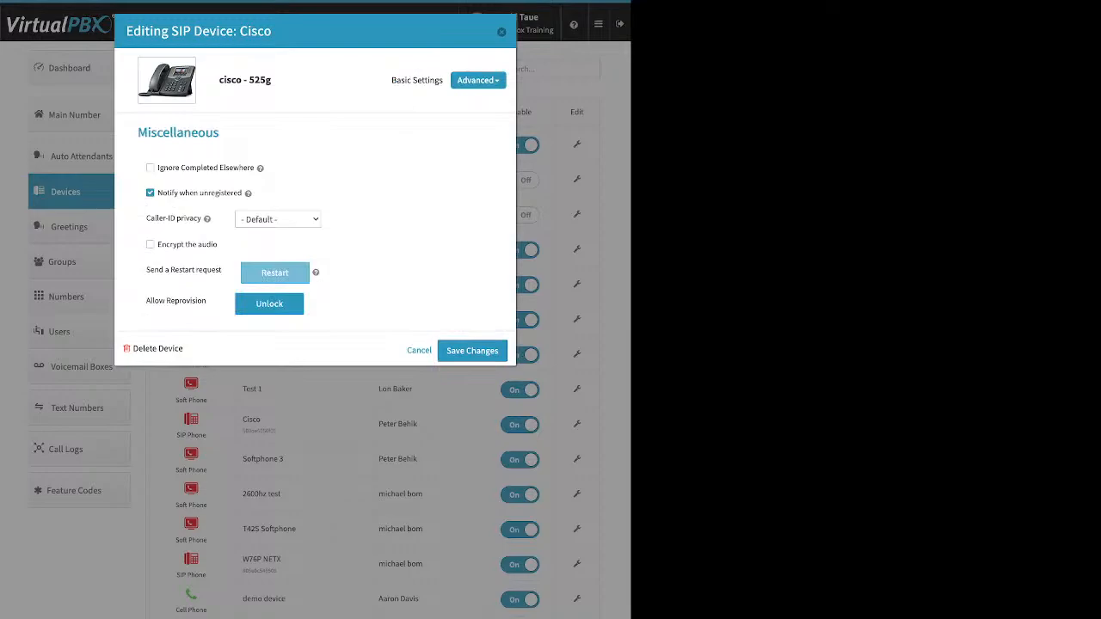
left_click_drag(146, 301, 207, 301)
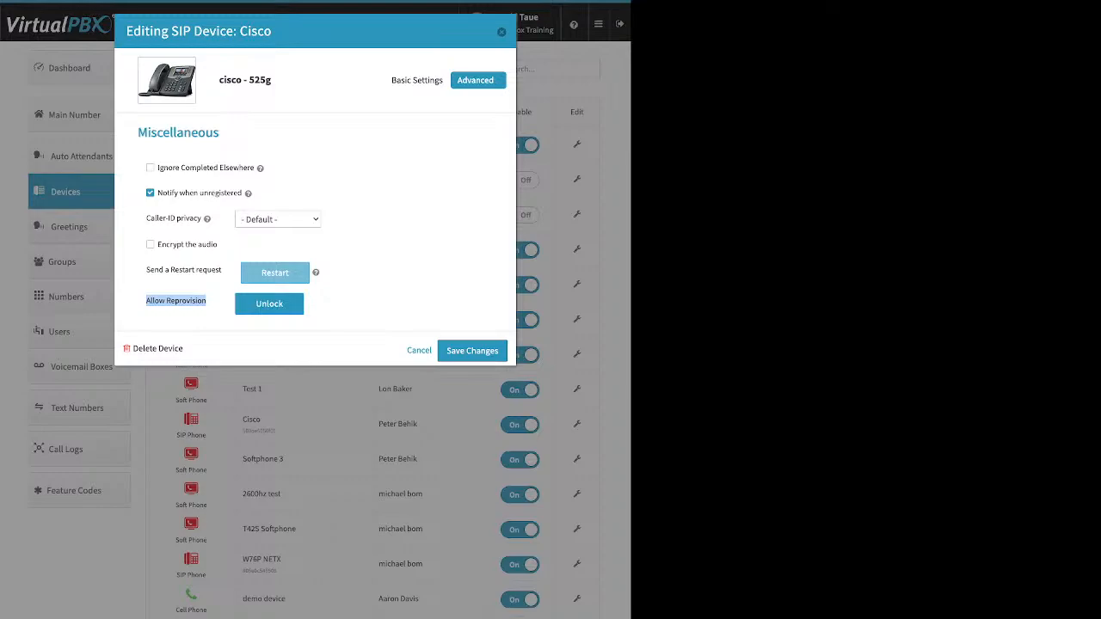
left_click(478, 80)
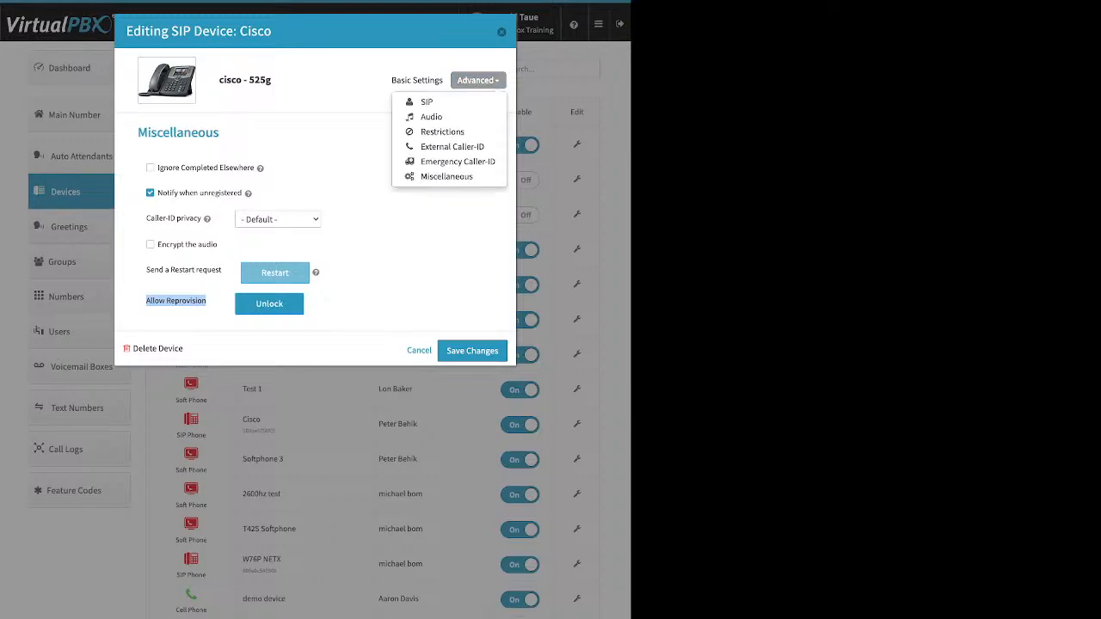
Step: In Audio settings, add OPUS to Selected codecs, then return it, leaving G711a and G711u
left_click(431, 117)
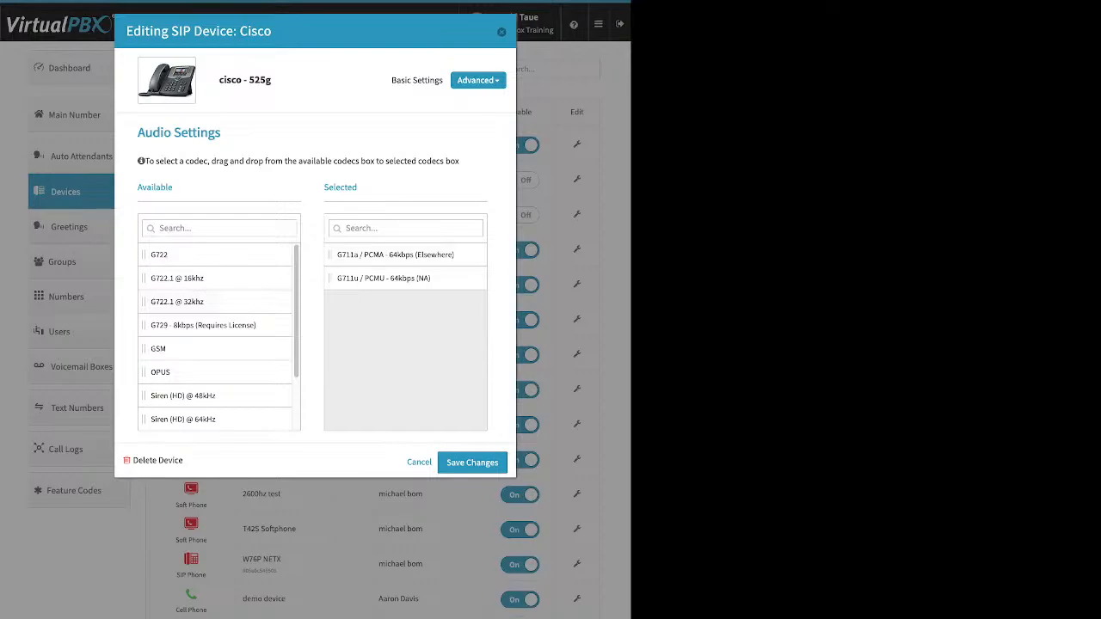
left_click_drag(356, 188, 324, 188)
left_click_drag(160, 371, 367, 360)
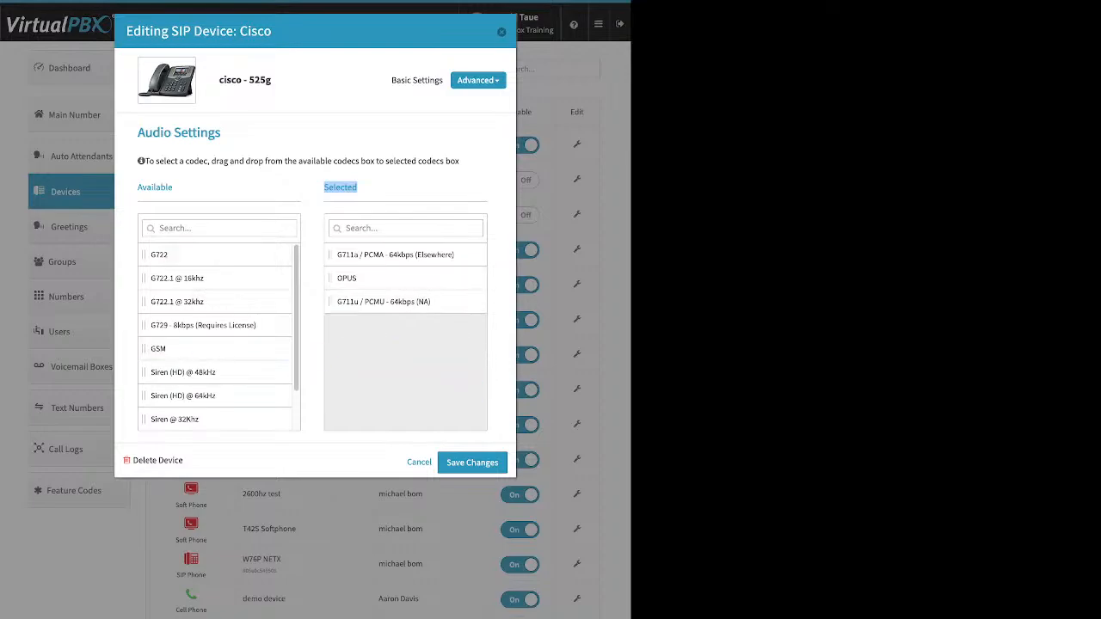
left_click_drag(353, 278, 361, 319)
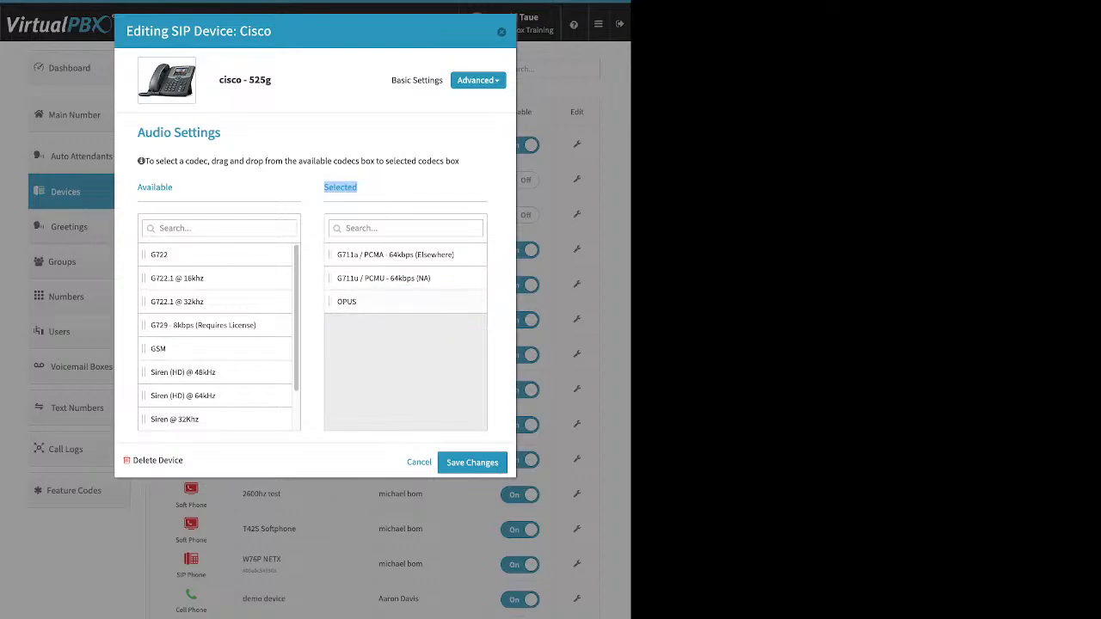
left_click_drag(347, 301, 160, 325)
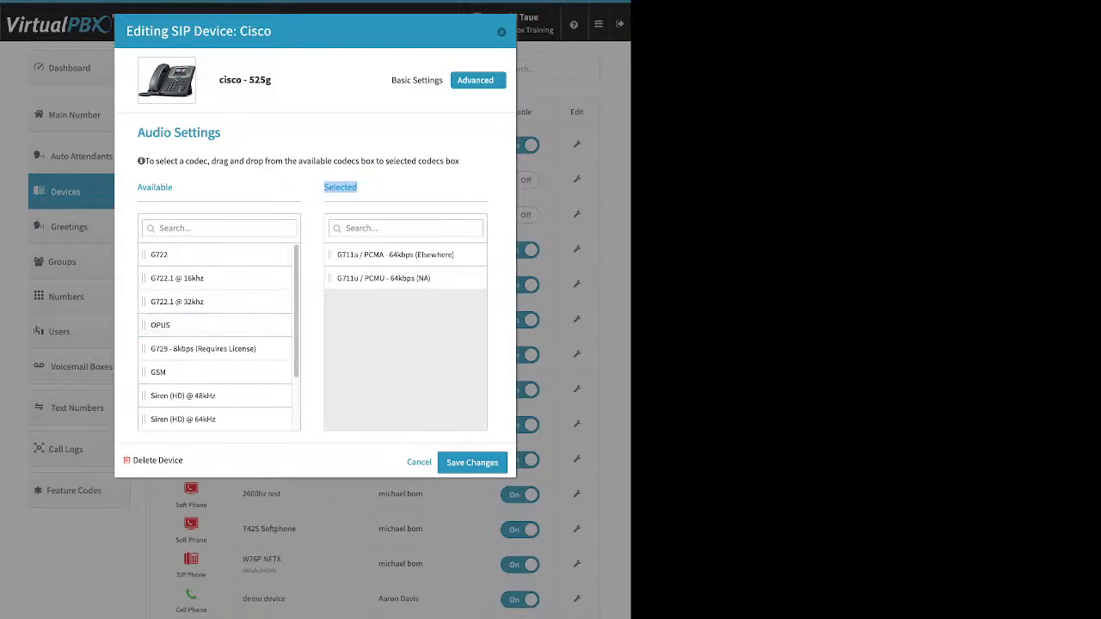
left_click(478, 80)
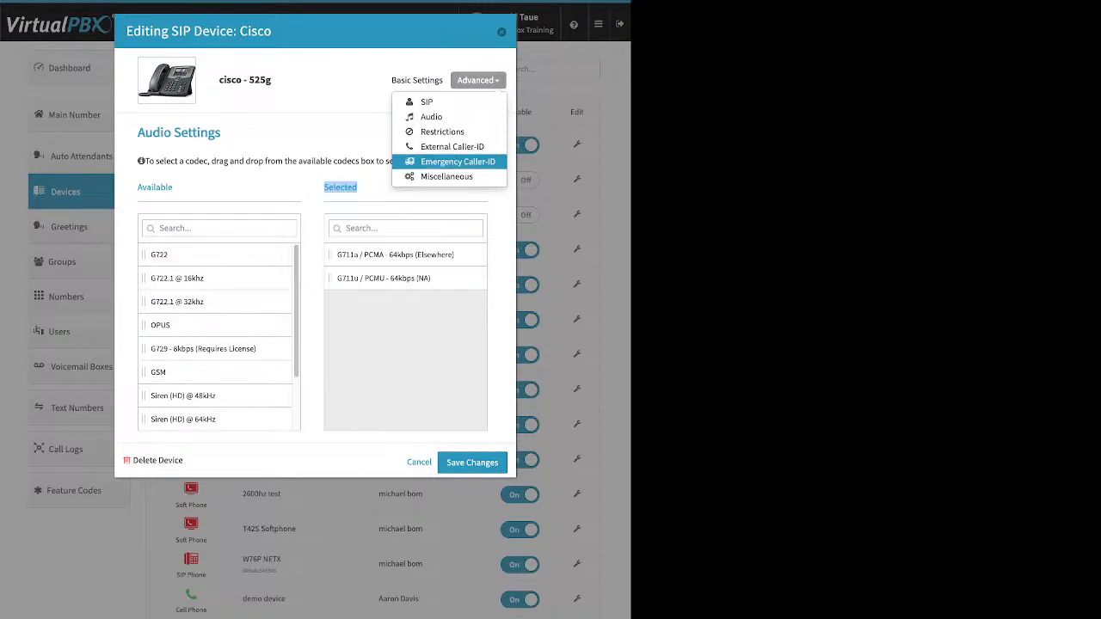
Step: Review the Emergency Caller-ID number and address, then close the Cisco dialog without saving
left_click(458, 162)
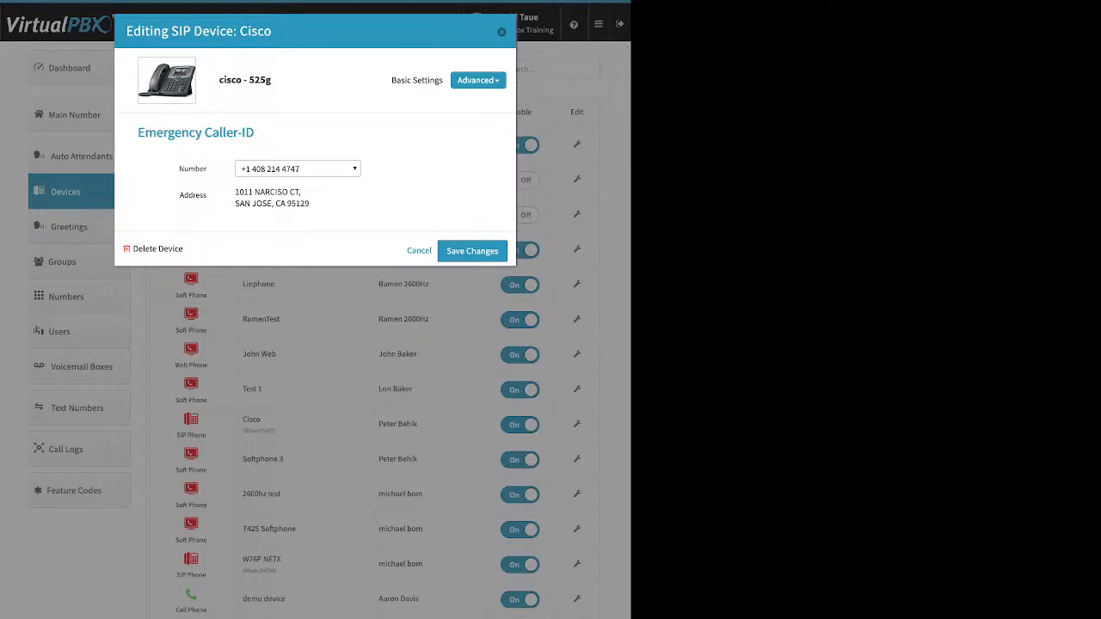
left_click_drag(303, 193, 311, 205)
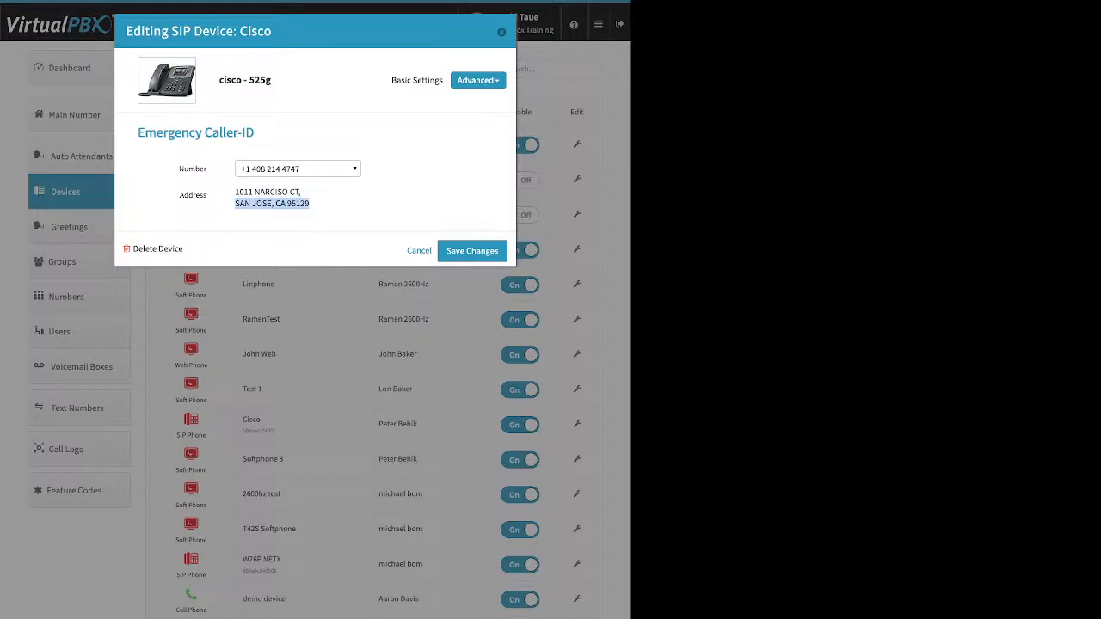
left_click(331, 205)
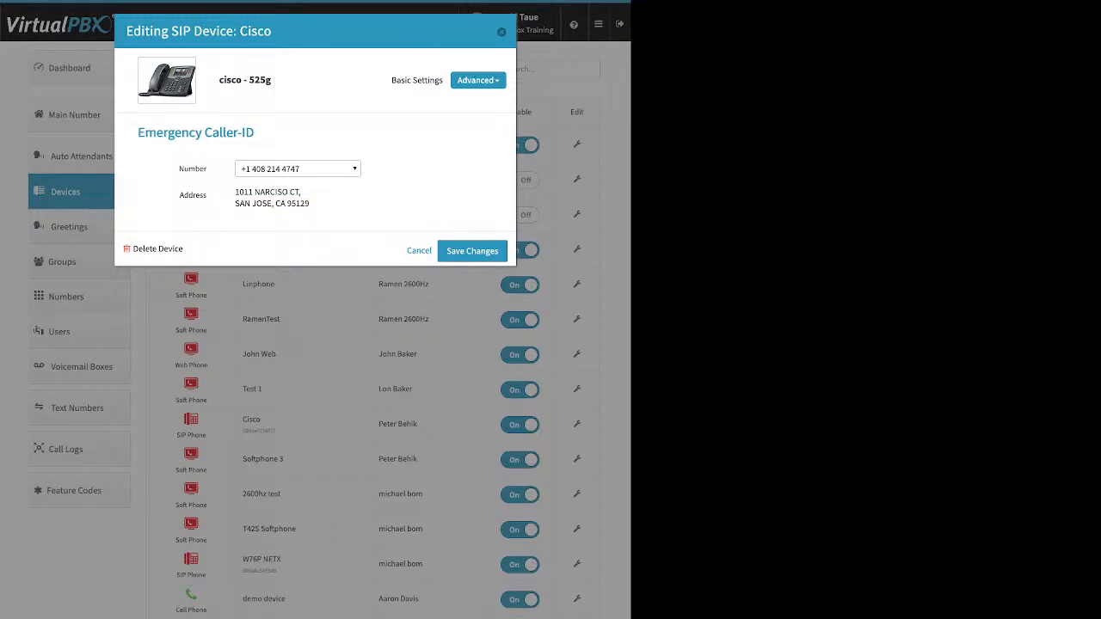
key("Escape")
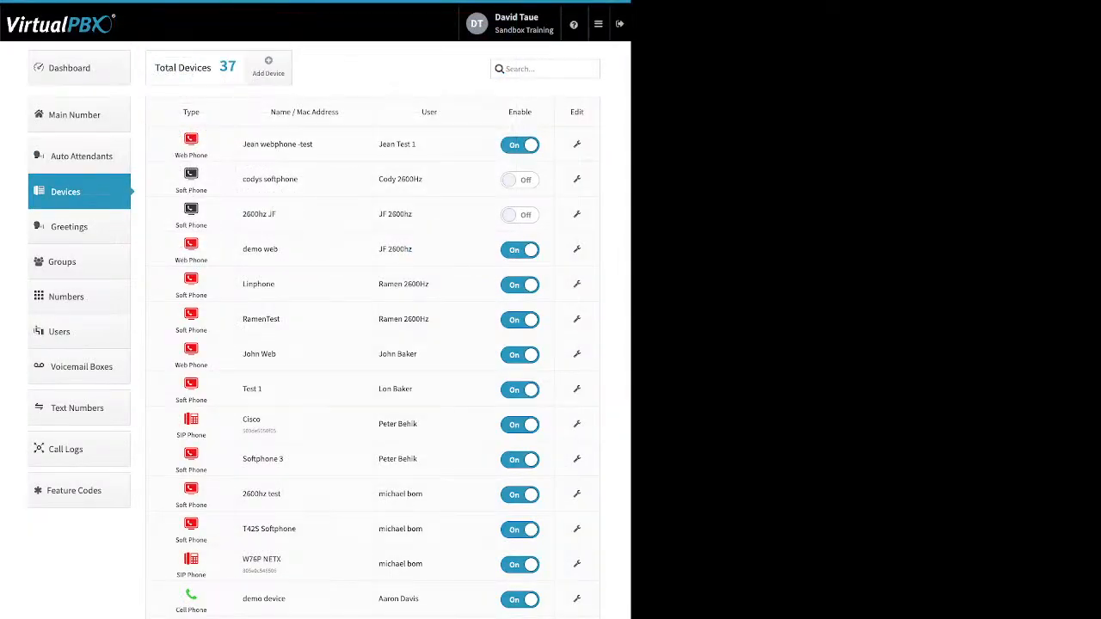
left_click(268, 66)
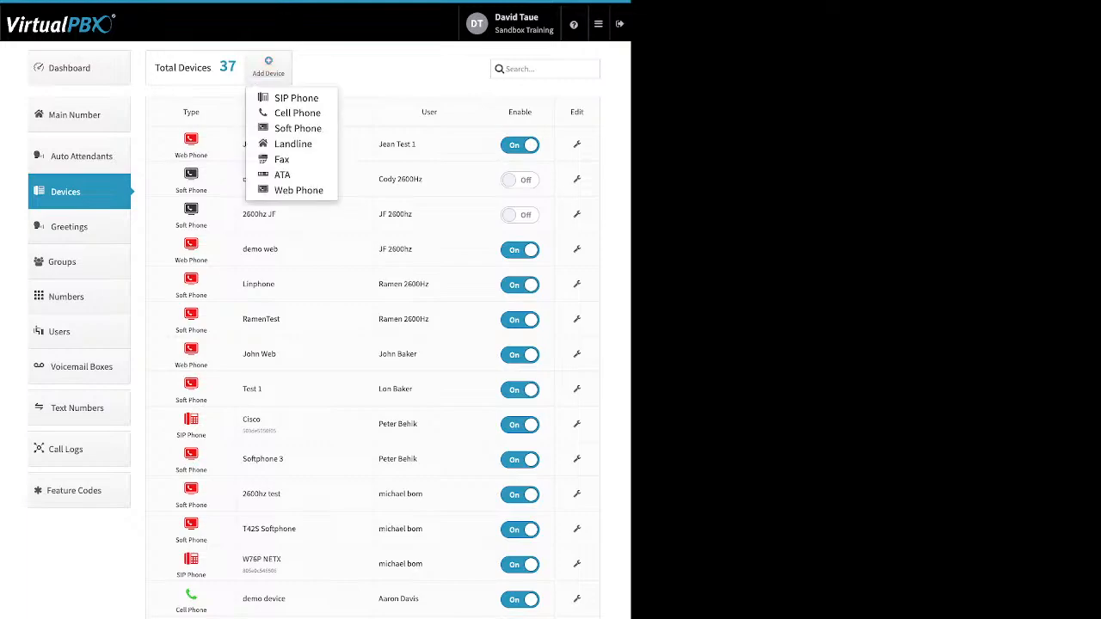
left_click(296, 112)
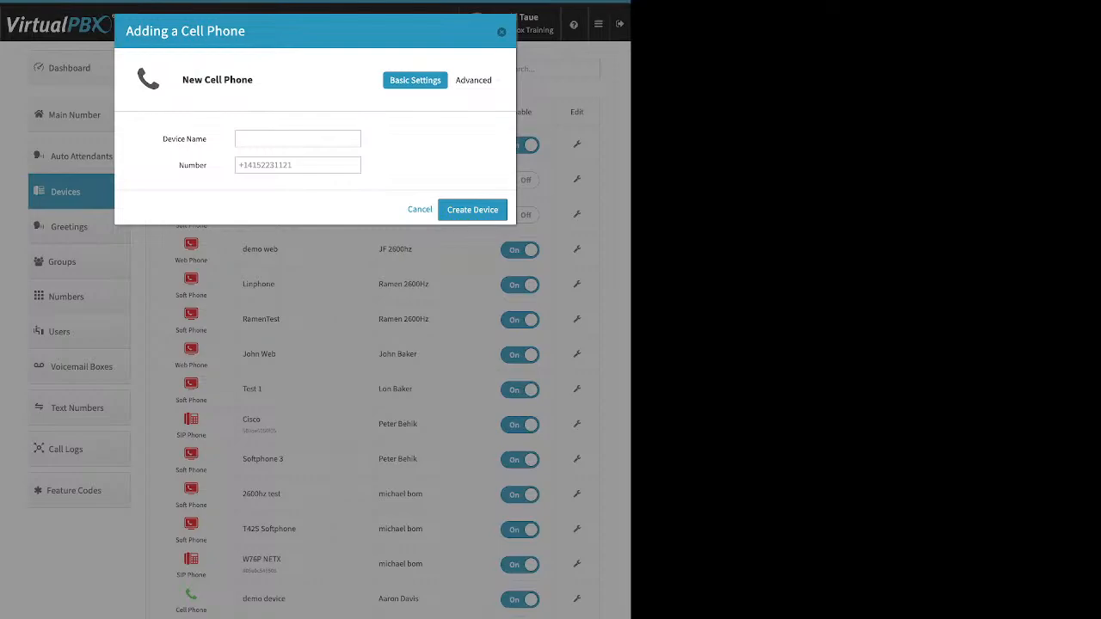
left_click_drag(167, 139, 207, 139)
left_click_drag(179, 165, 206, 165)
key("Escape")
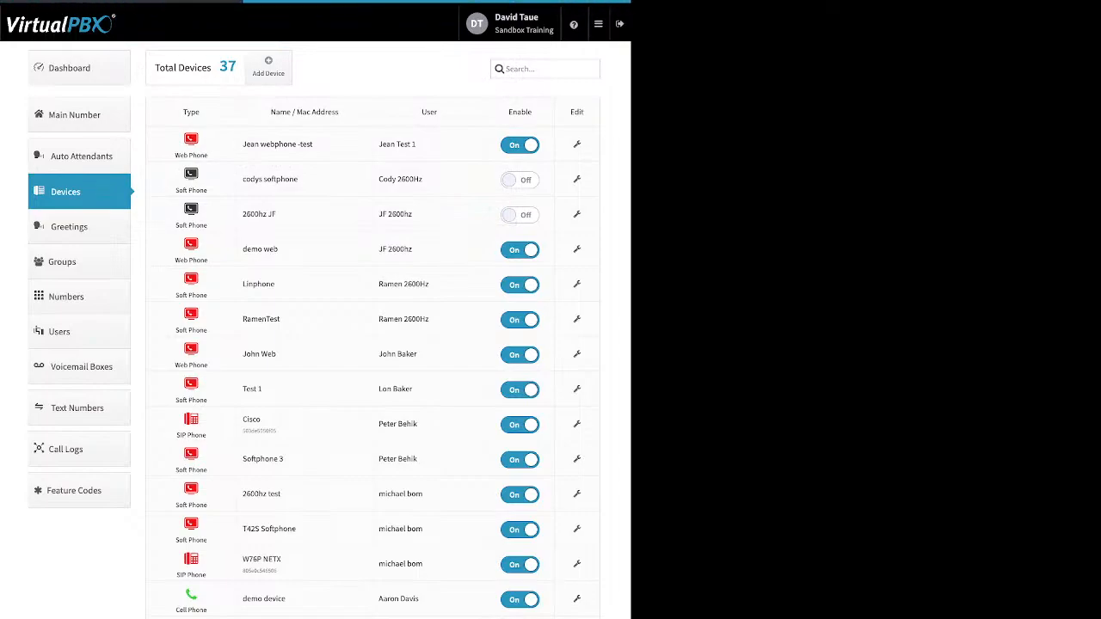
Step: Edit the demo device cell phone and show its Advanced > Options settings
left_click(576, 599)
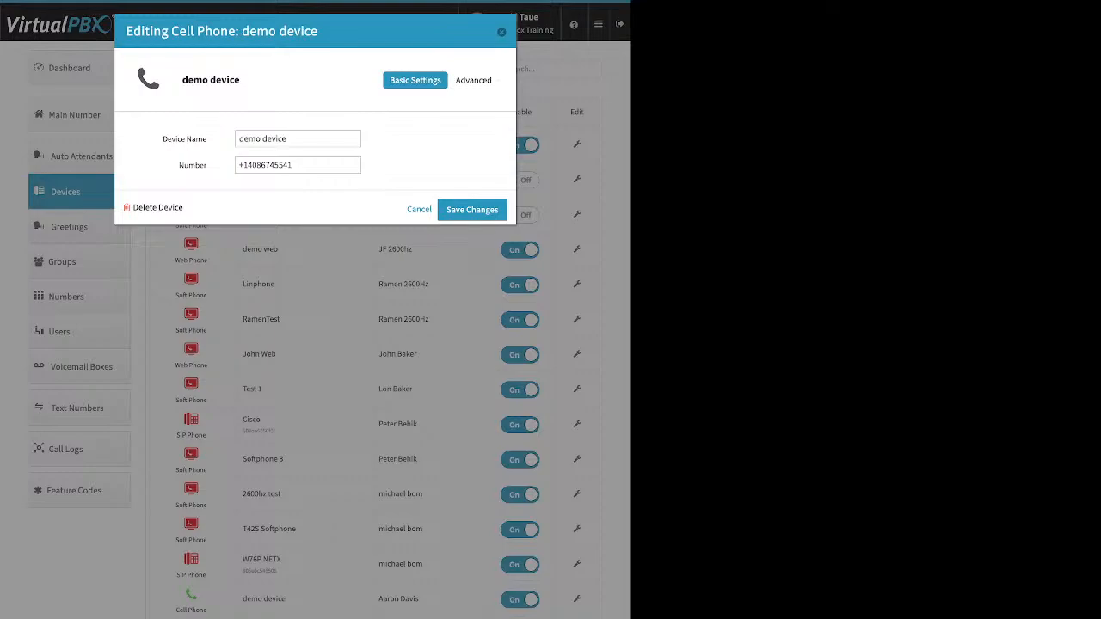
left_click(473, 80)
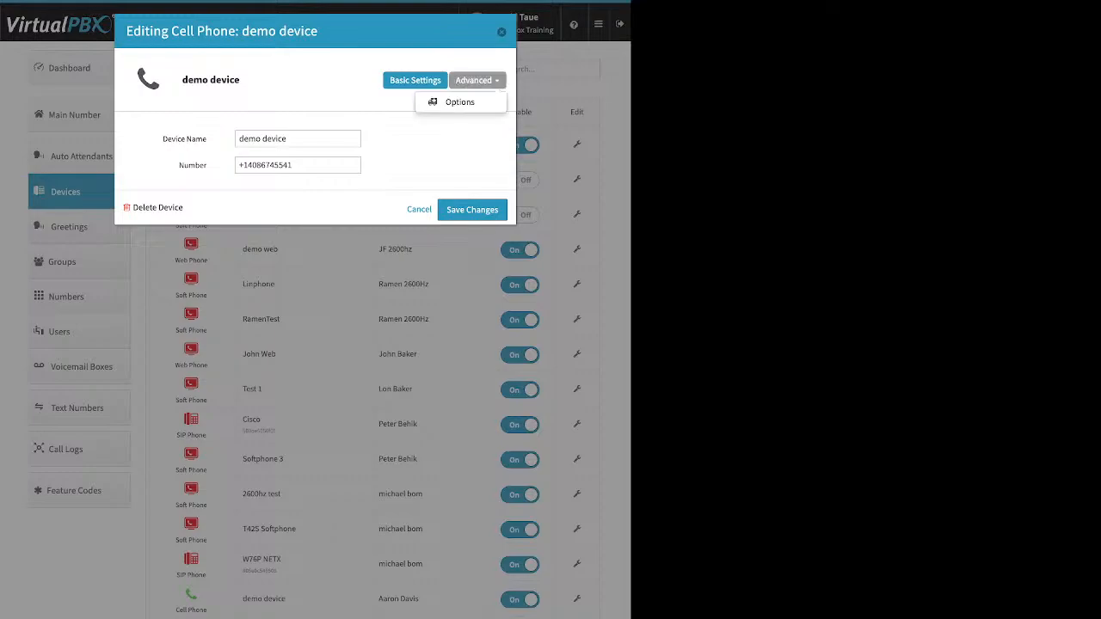
left_click(459, 101)
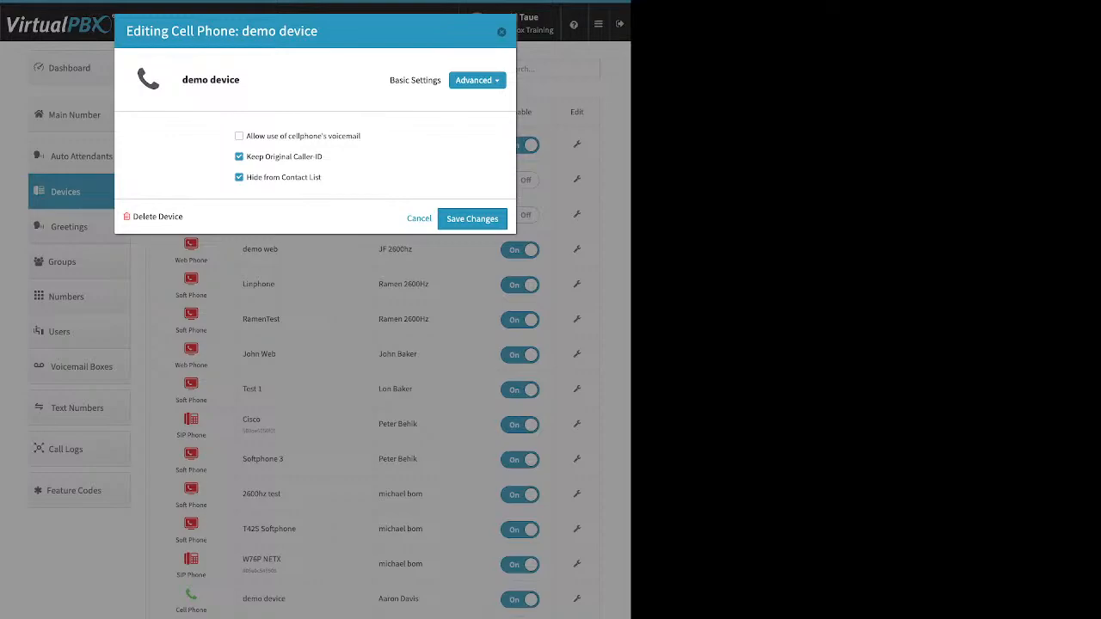
Step: Turn the demo device's cellphone voicemail option on, then back off
left_click_drag(362, 136, 246, 136)
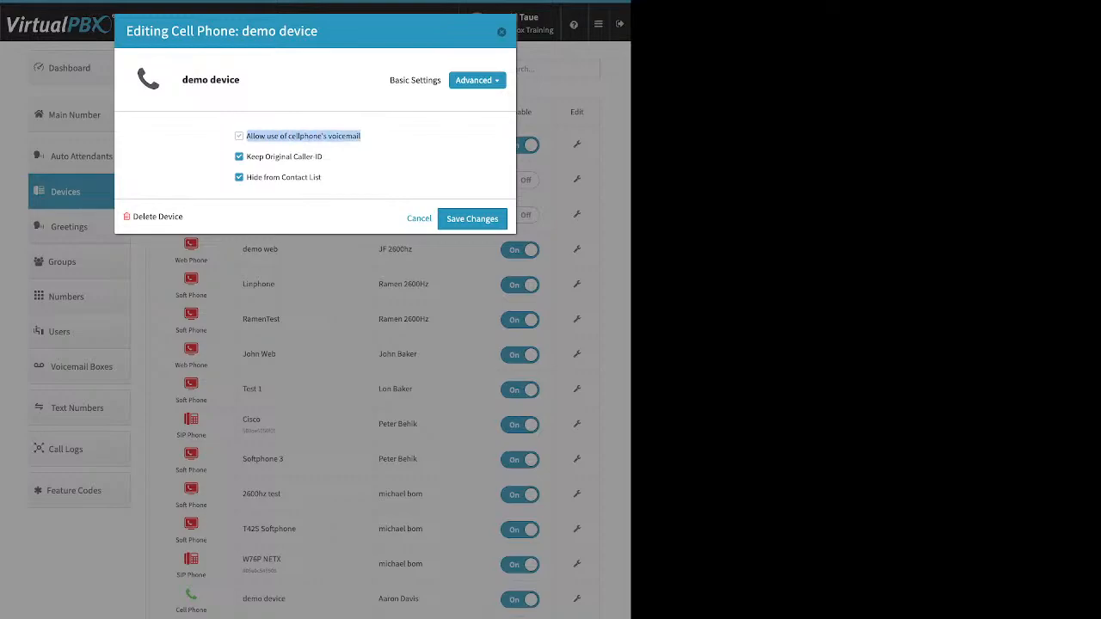
left_click(239, 136)
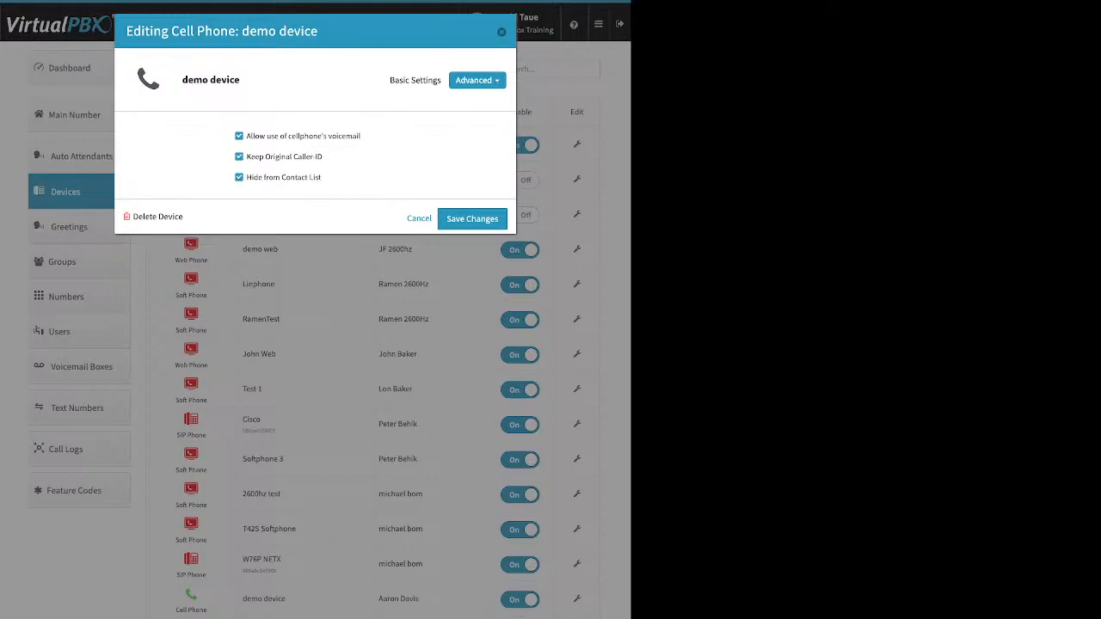
left_click(239, 136)
Step: Uncheck Keep Original Caller-ID, then close the device editor without saving
left_click_drag(323, 156, 246, 157)
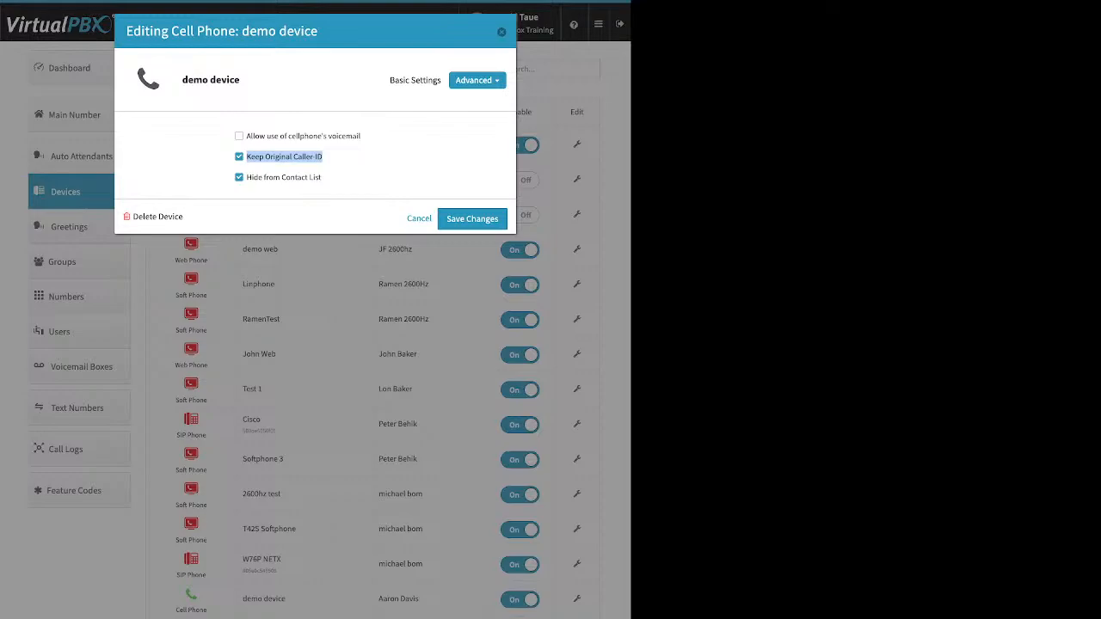
left_click(239, 156)
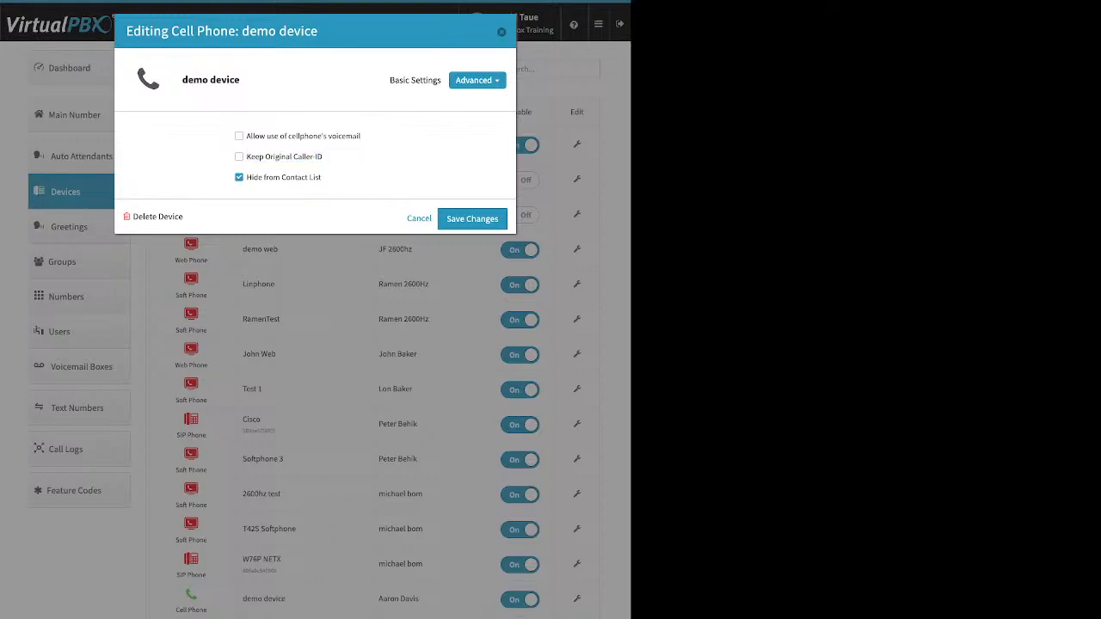
key("Escape")
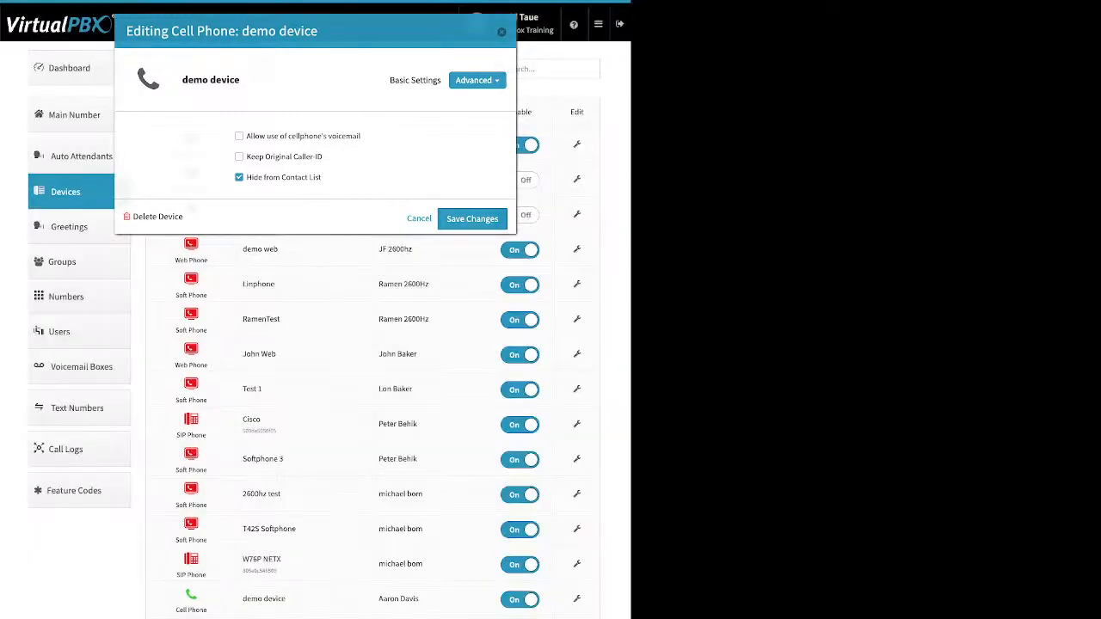
left_click(70, 68)
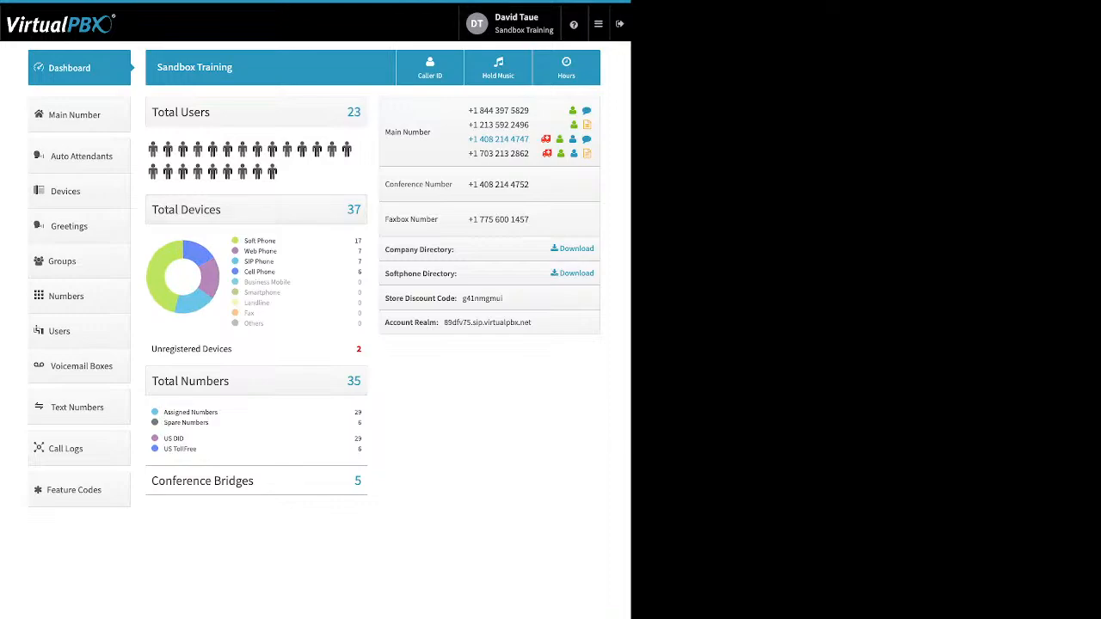
left_click(430, 68)
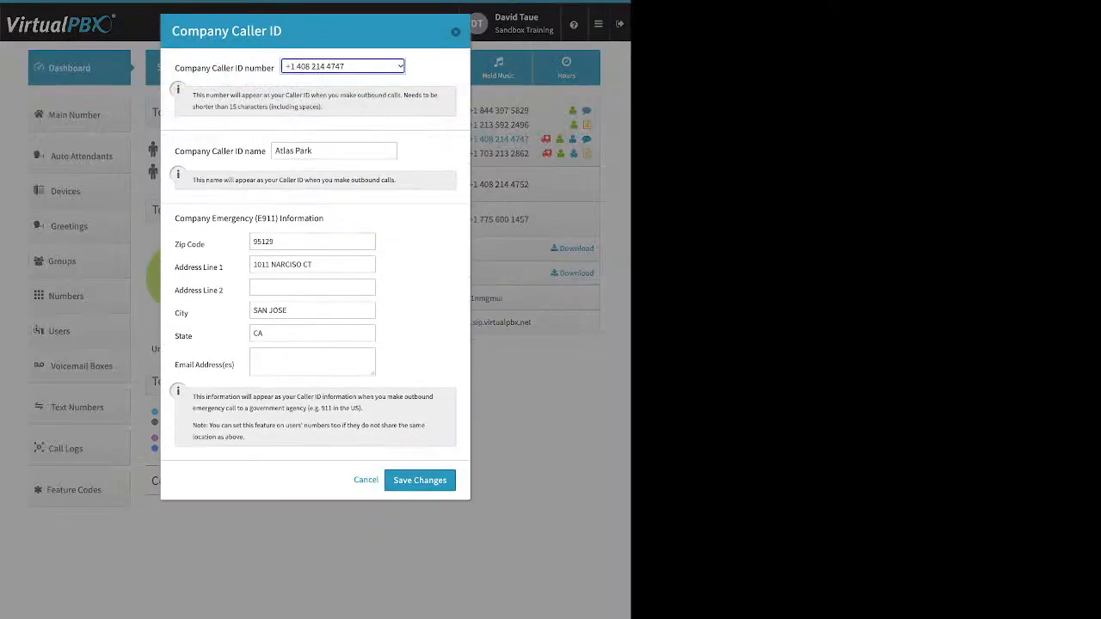
left_click_drag(180, 68, 261, 68)
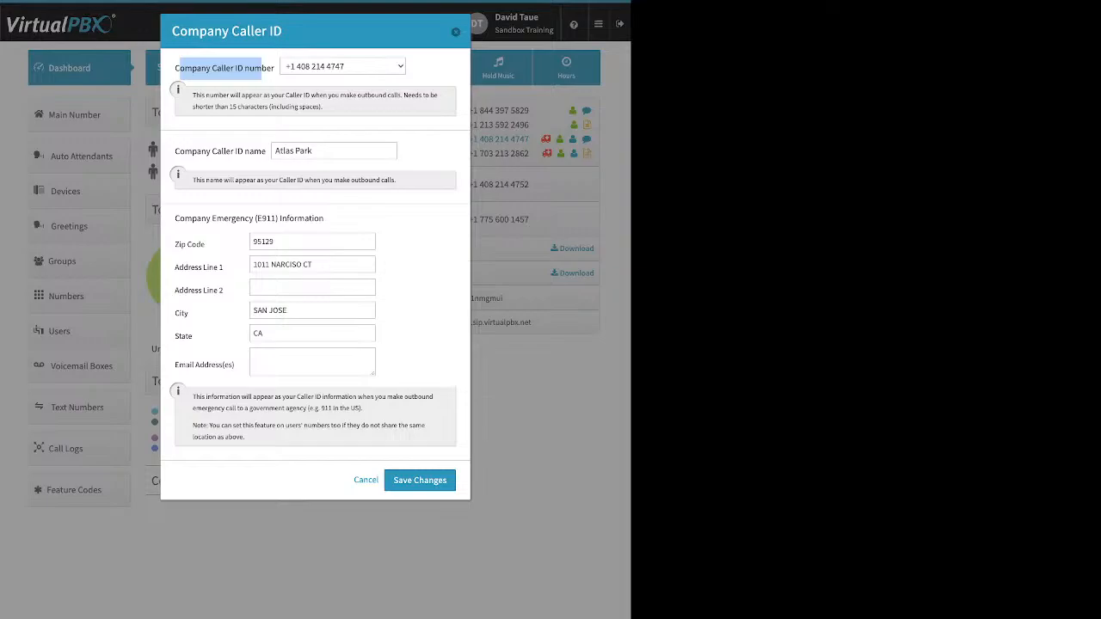
left_click(456, 32)
left_click(78, 191)
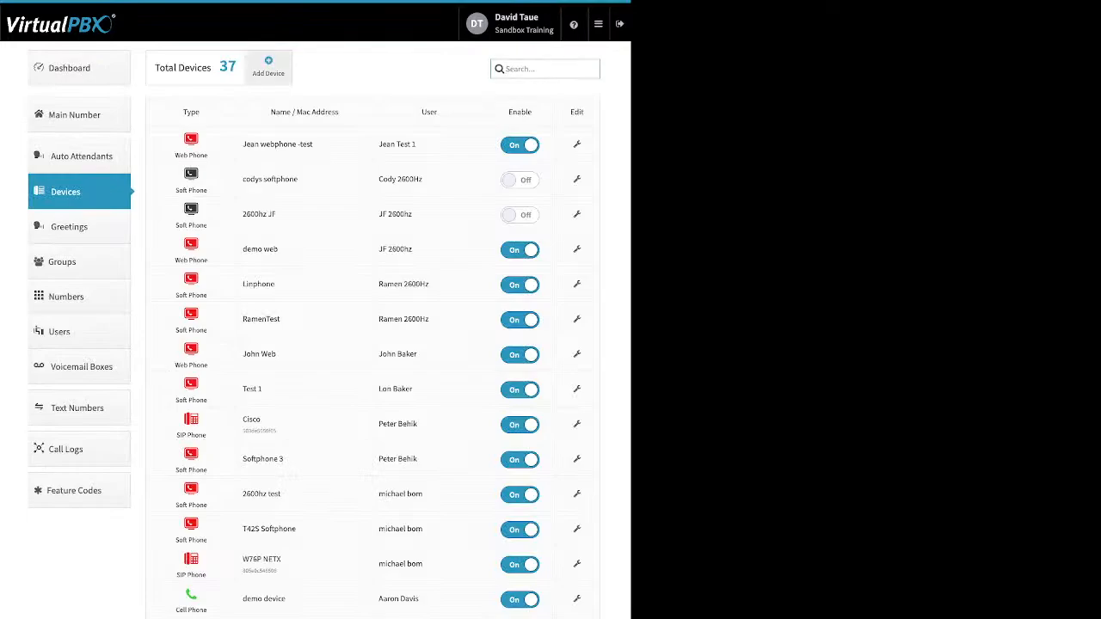
left_click(268, 66)
left_click(298, 128)
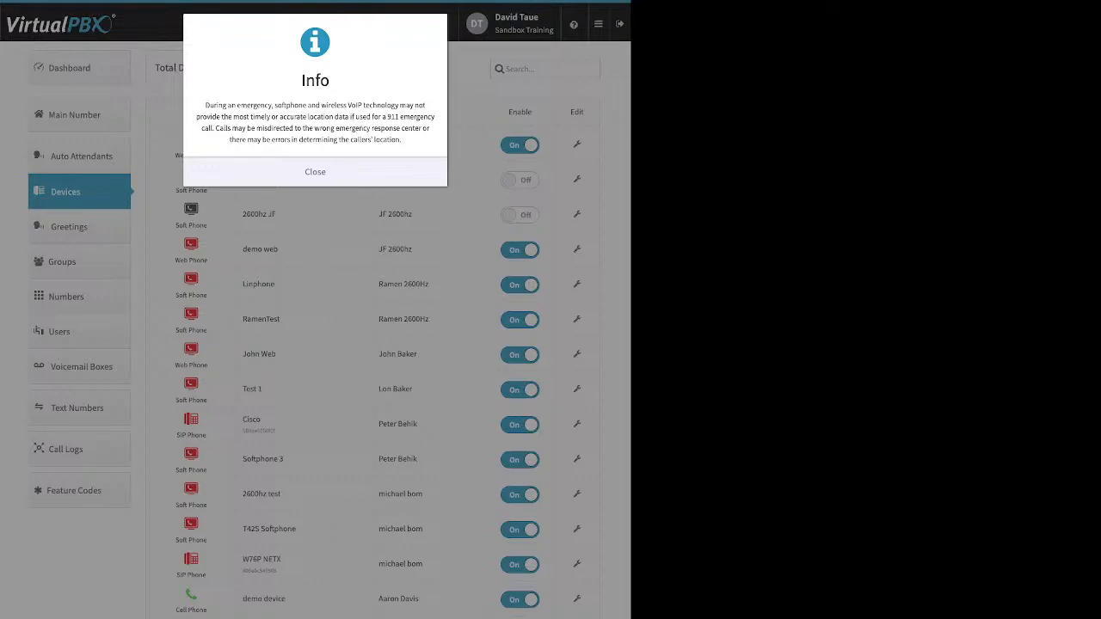
left_click(314, 172)
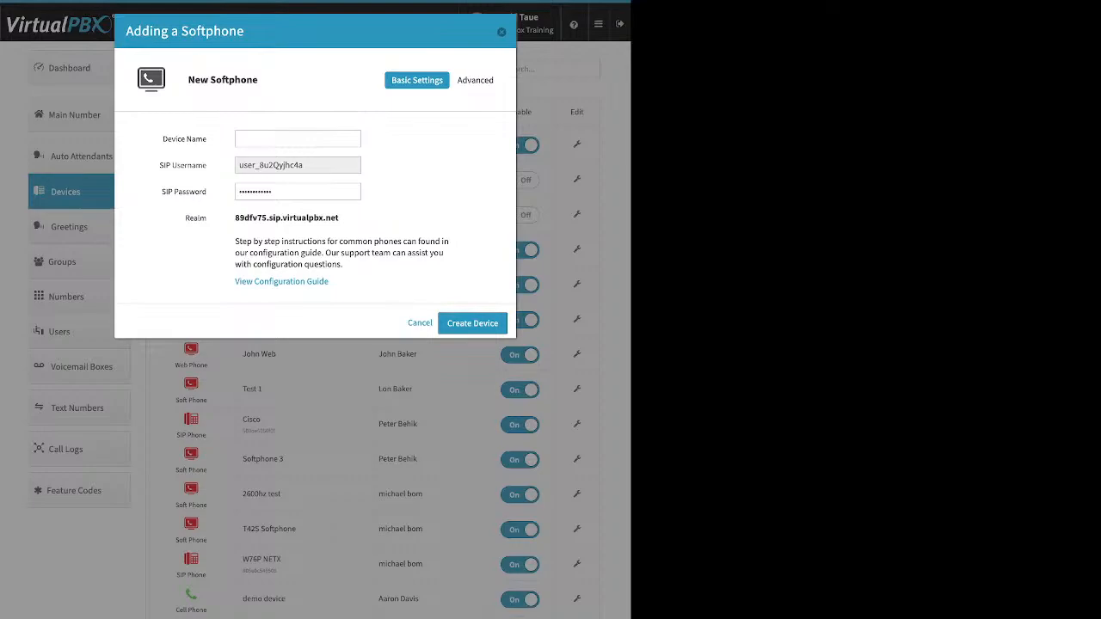
key("Escape")
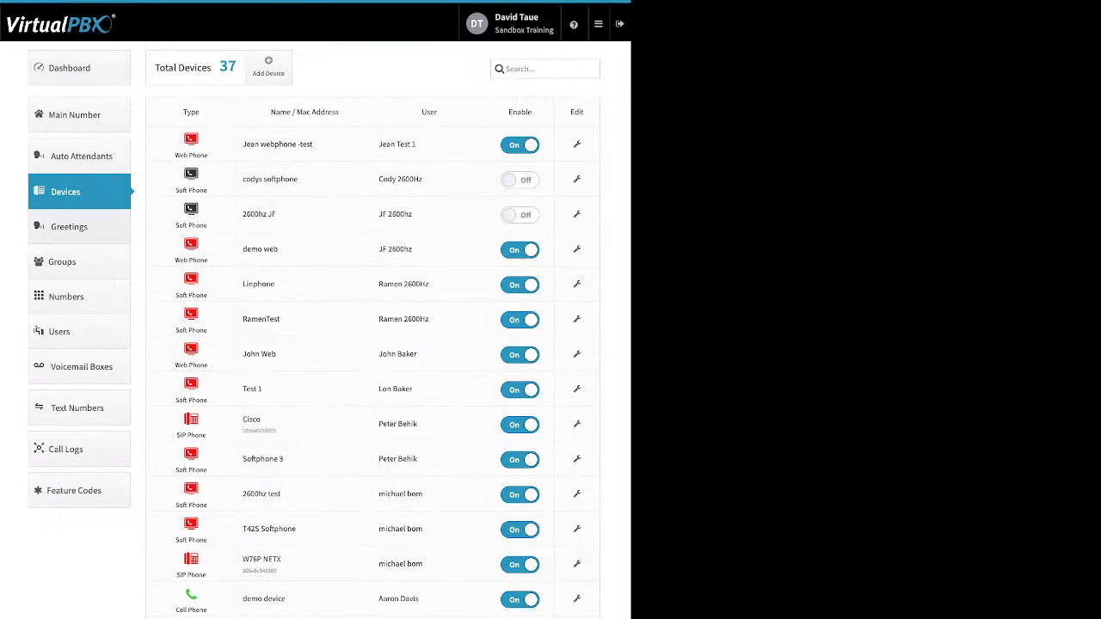
Step: Glance at Greetings, Devices and the Cisco desk phone's settings, then show the 62 greetings
left_click(69, 227)
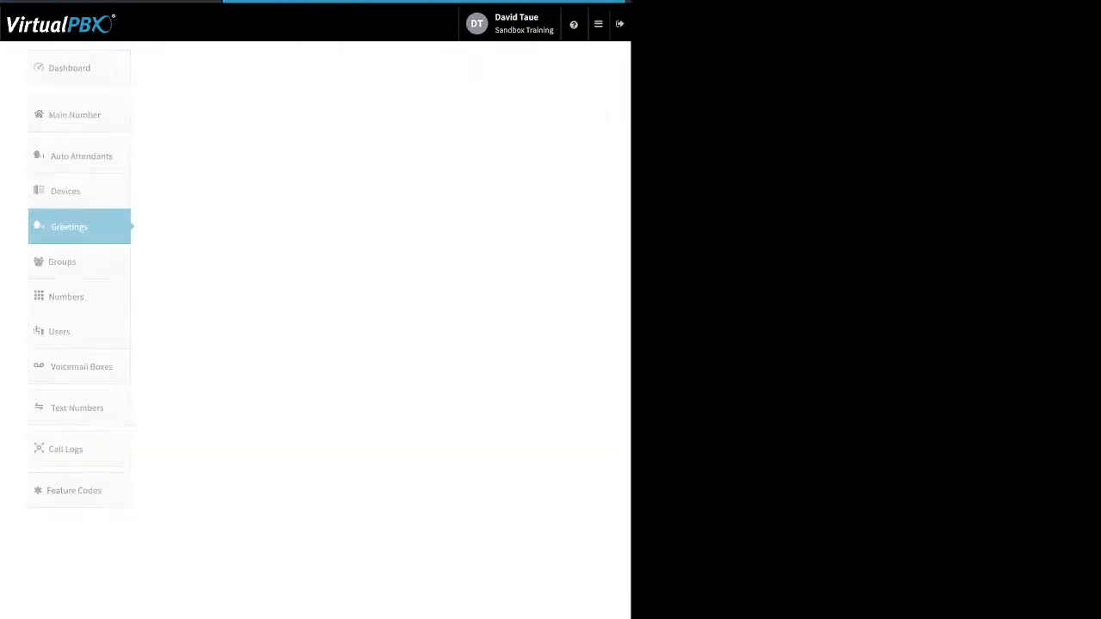
left_click(65, 191)
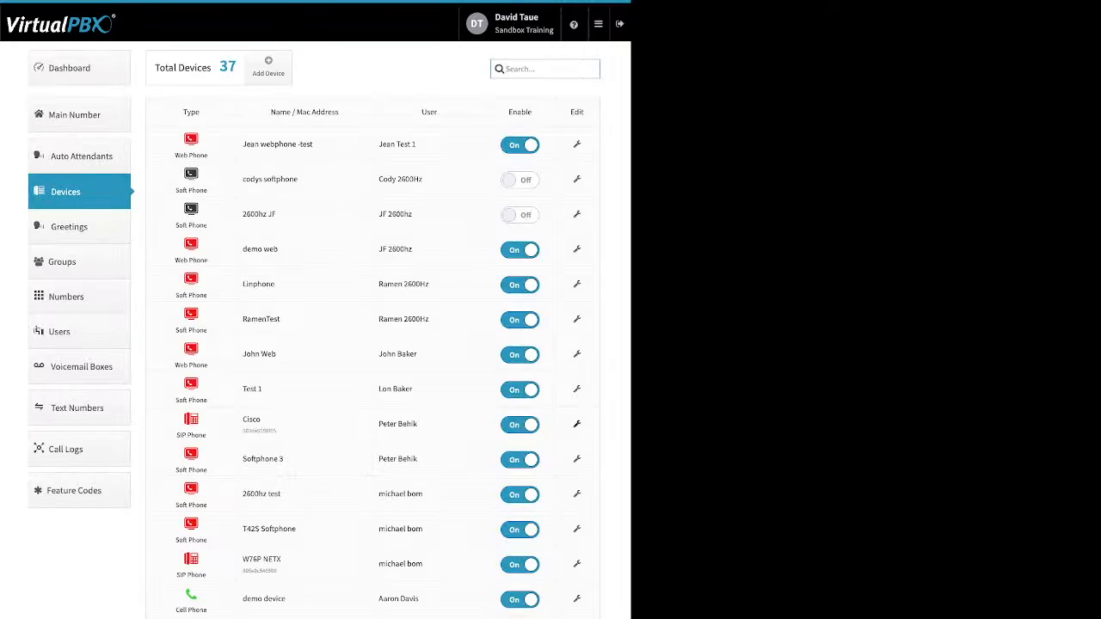
left_click(577, 424)
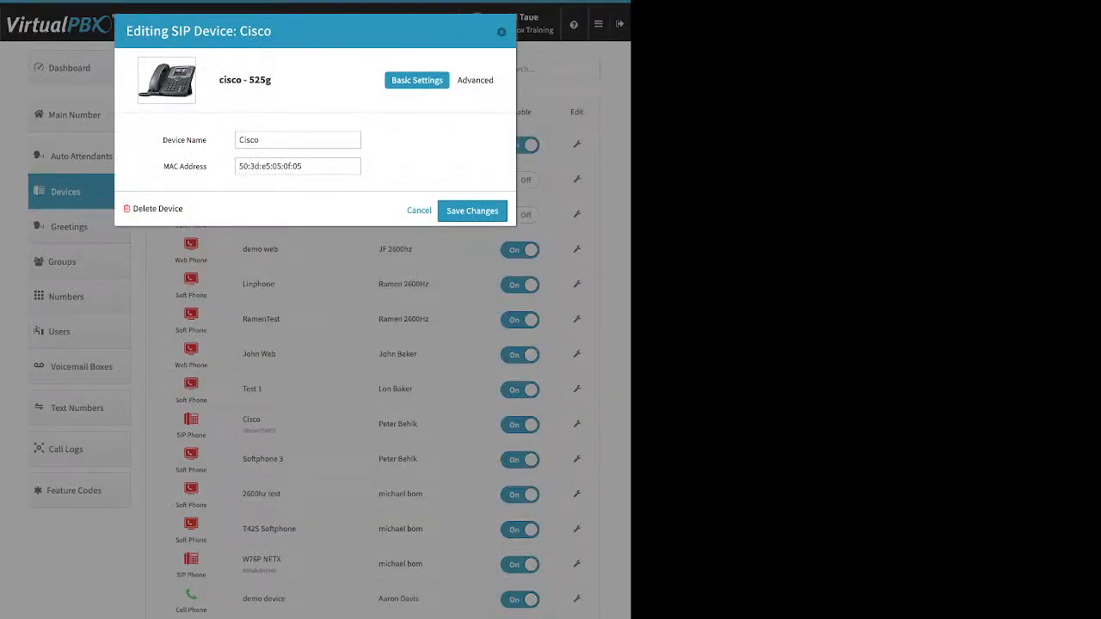
key("Escape")
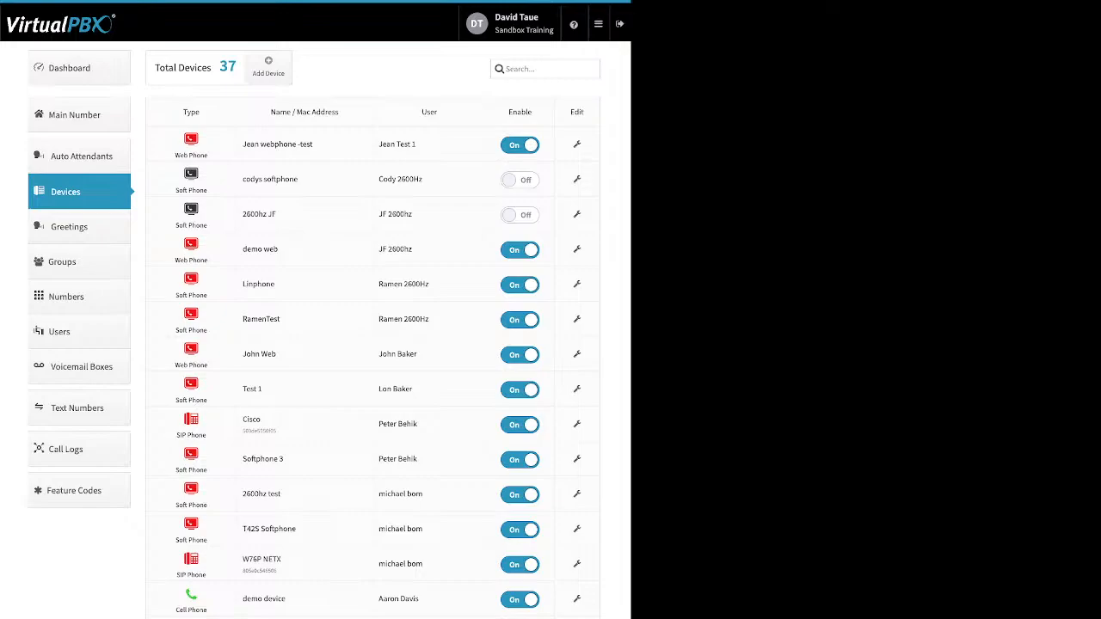
left_click(79, 227)
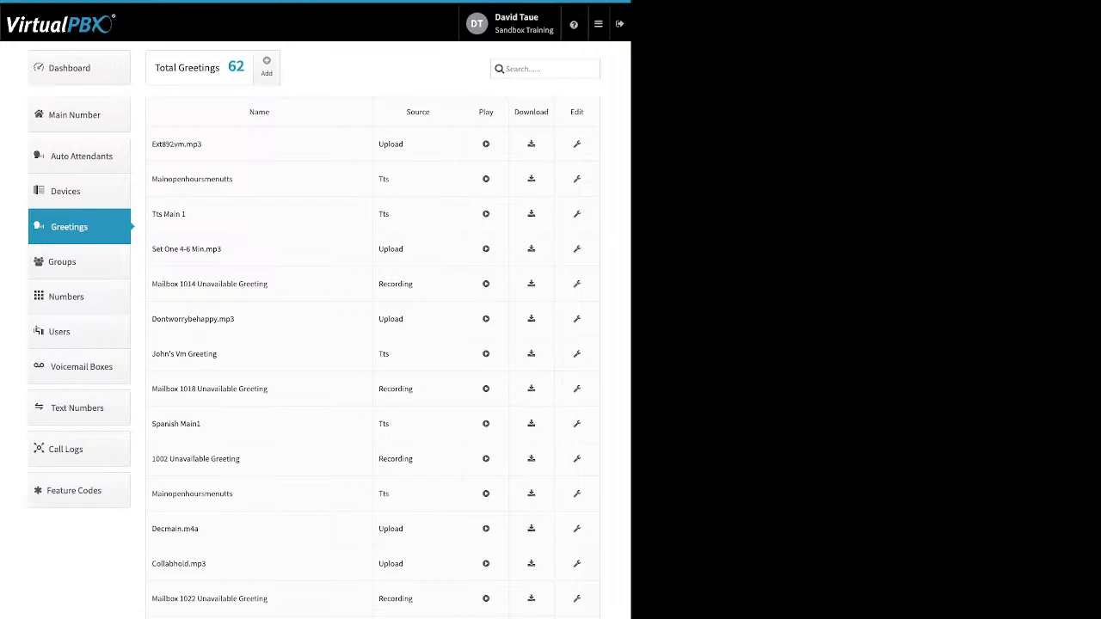
left_click(266, 67)
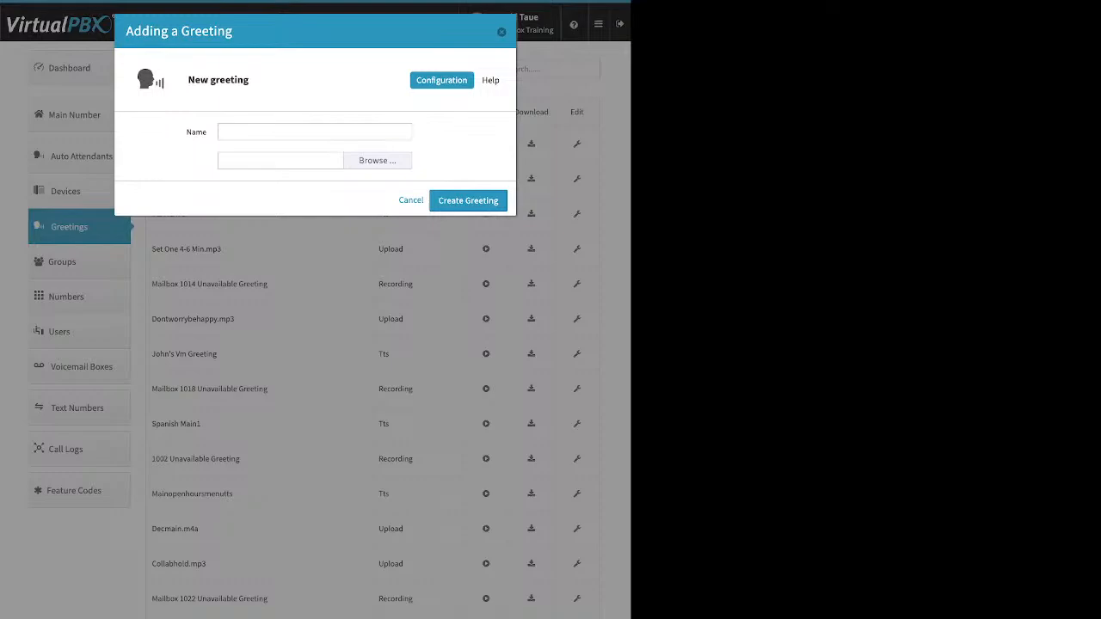
key("Escape")
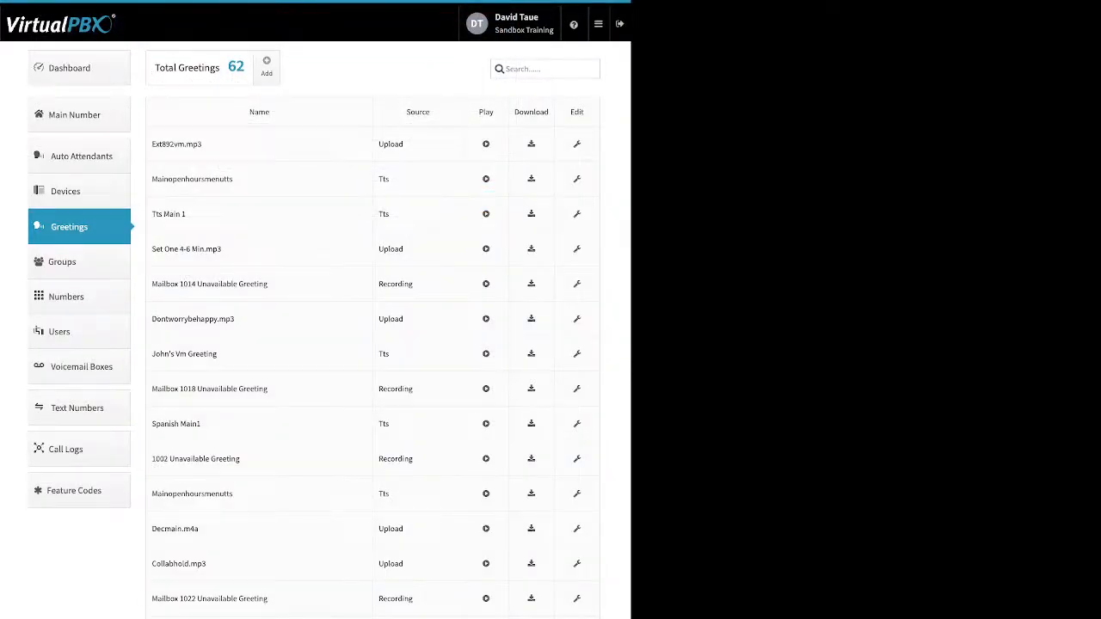
left_click_drag(233, 179, 152, 179)
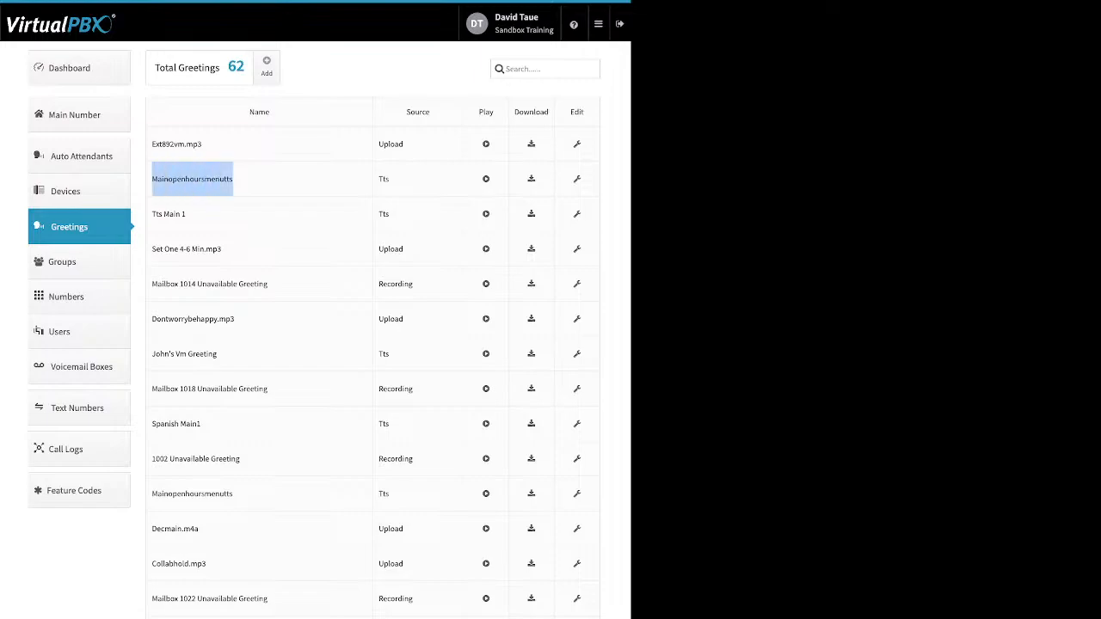
left_click_drag(389, 179, 378, 179)
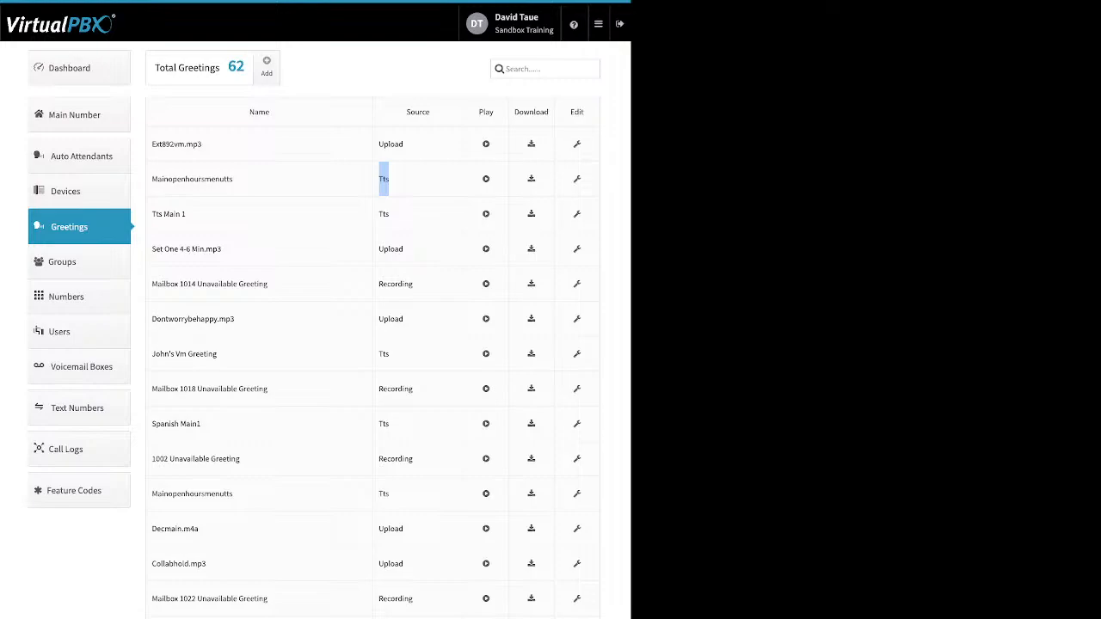
left_click_drag(403, 144, 384, 144)
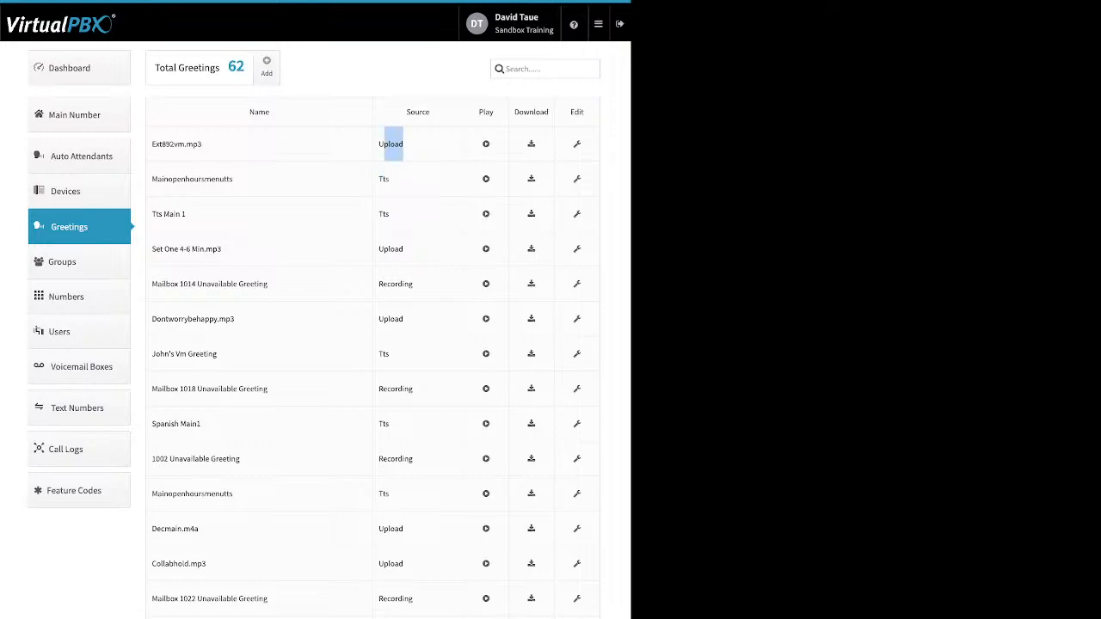
left_click_drag(413, 284, 378, 284)
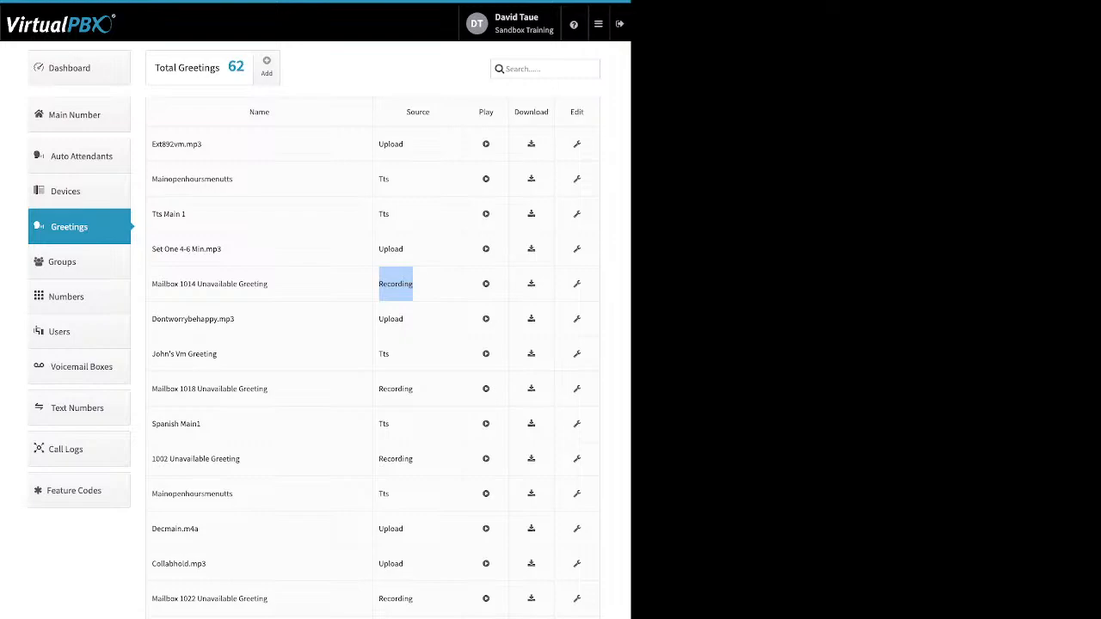
left_click_drag(478, 112, 494, 111)
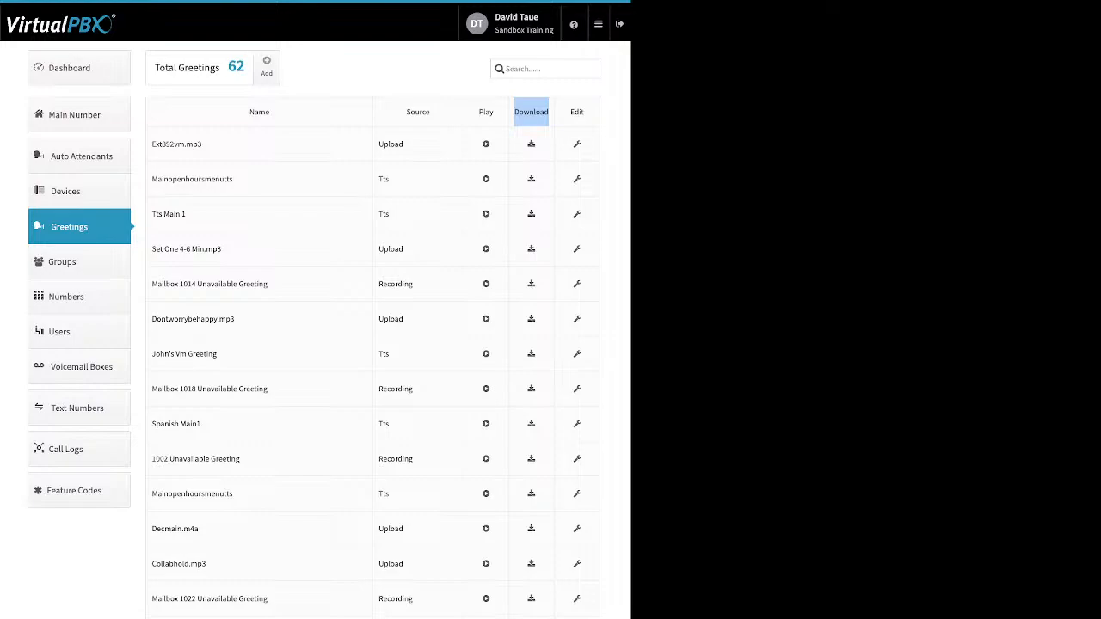
left_click(531, 112)
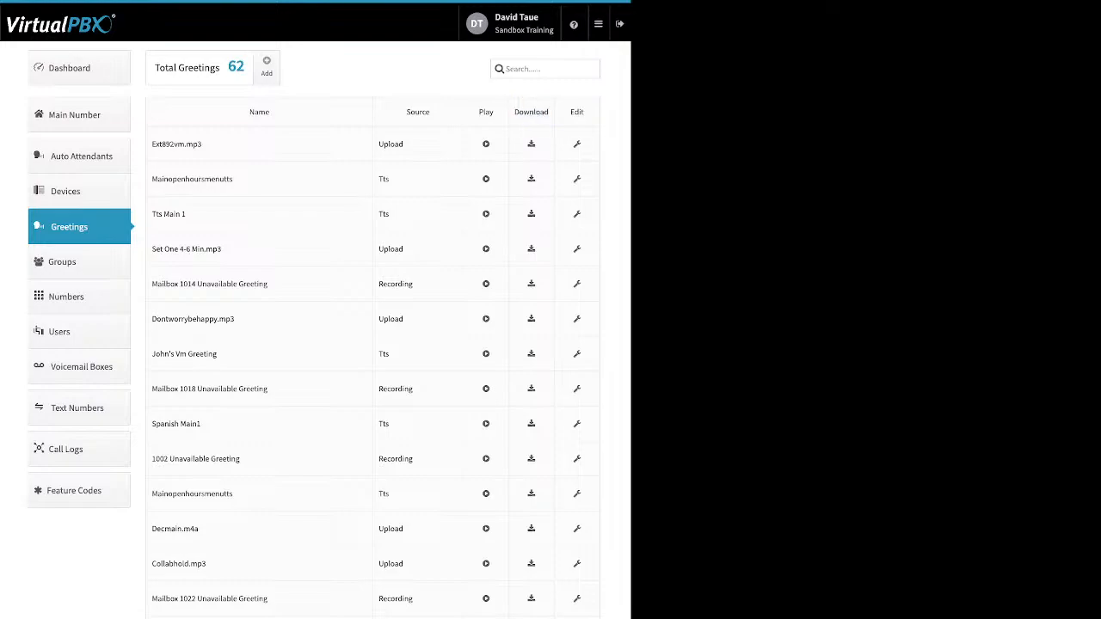
left_click(577, 144)
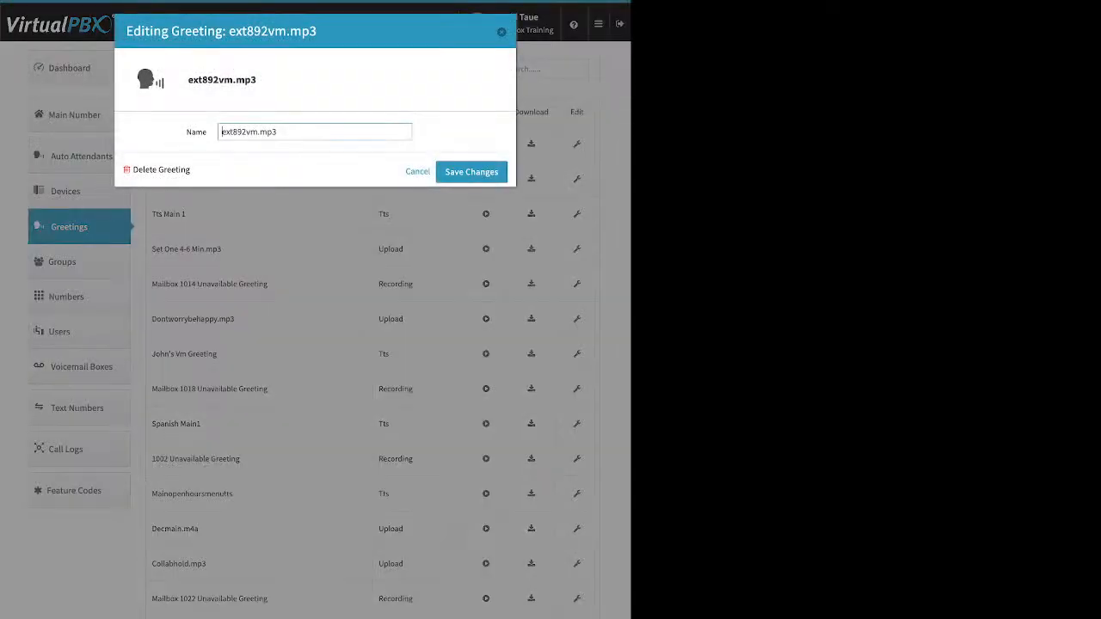
left_click_drag(277, 131, 221, 132)
left_click_drag(191, 171, 159, 171)
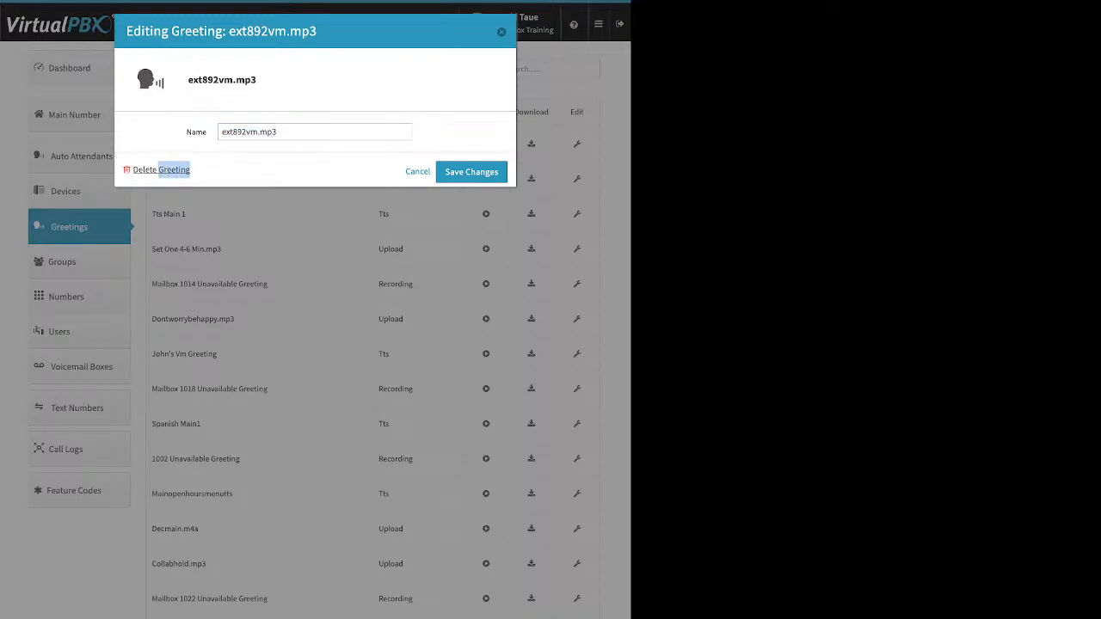
key("Escape")
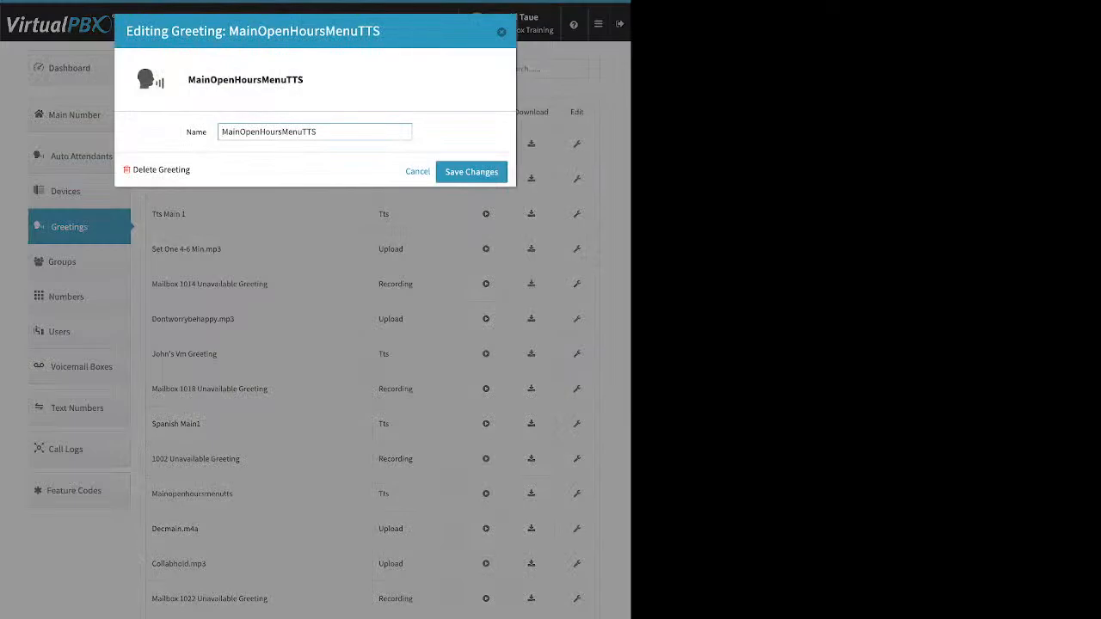
key("Escape")
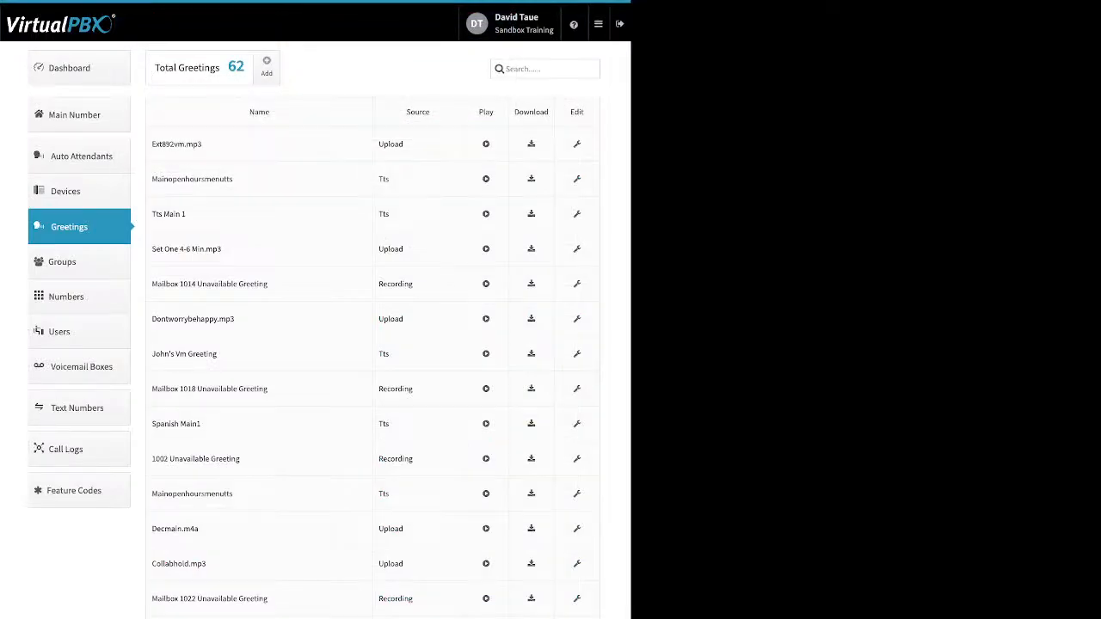
left_click(62, 261)
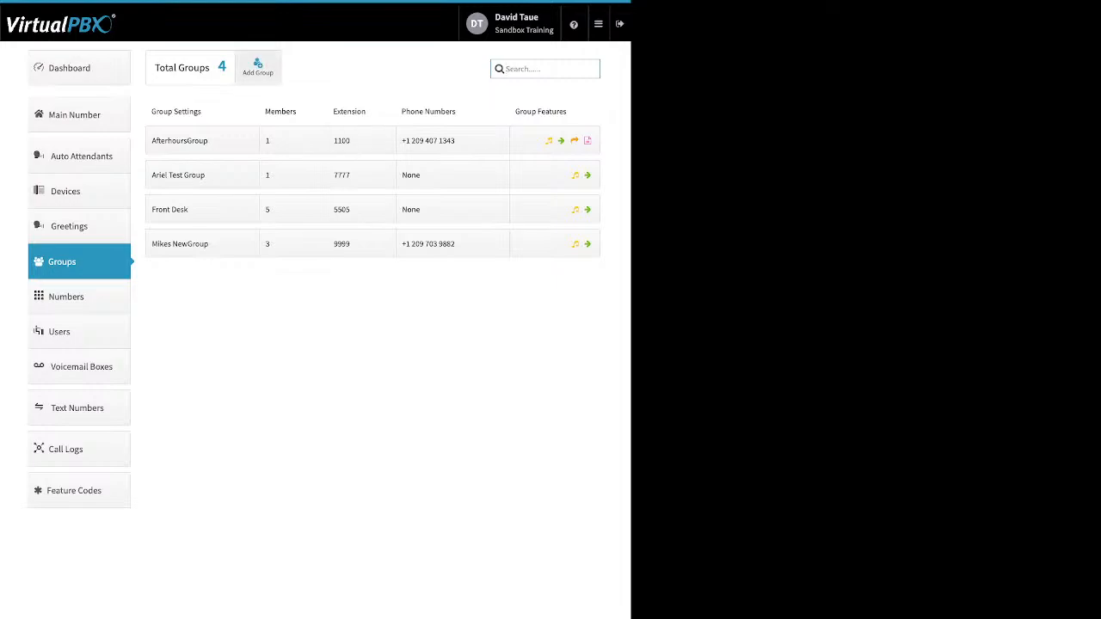
left_click(257, 66)
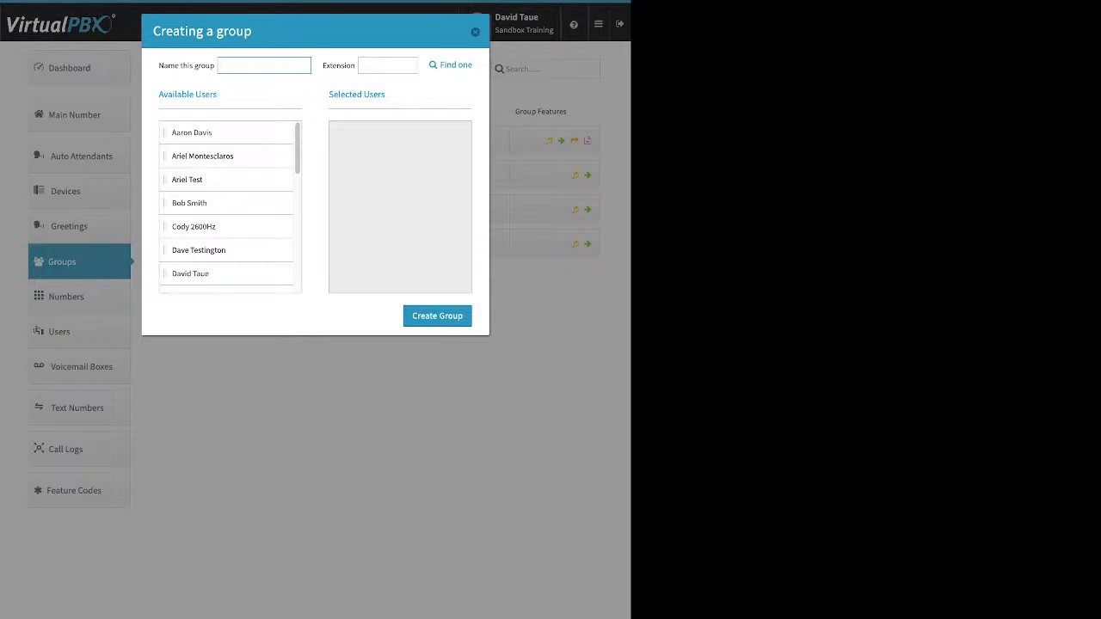
left_click_drag(191, 133, 370, 137)
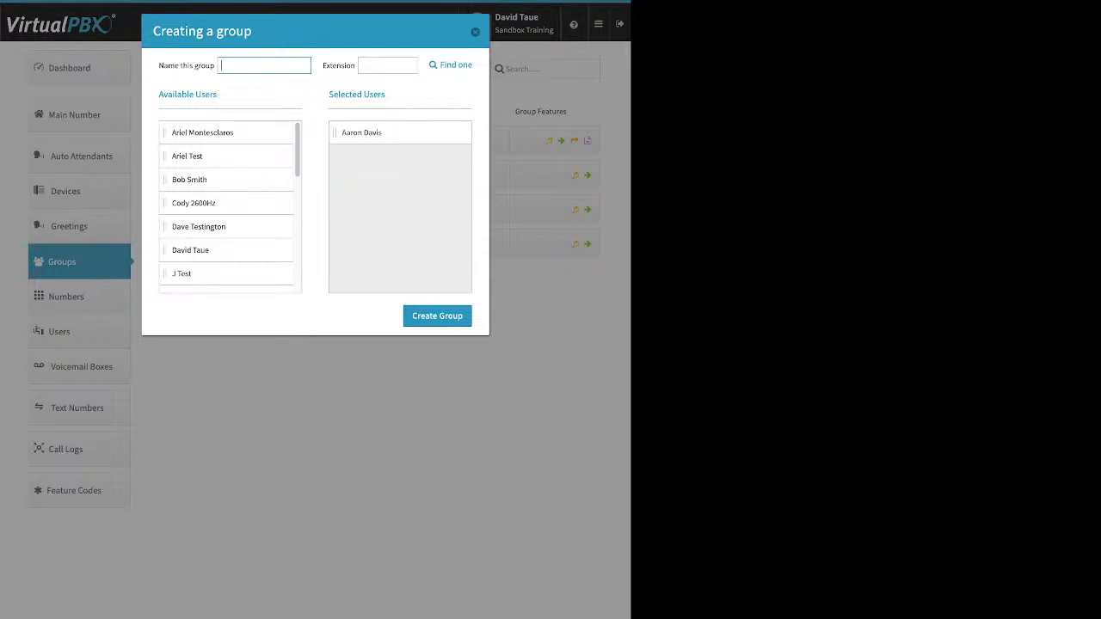
left_click_drag(187, 156, 379, 138)
left_click_drag(193, 179, 361, 156)
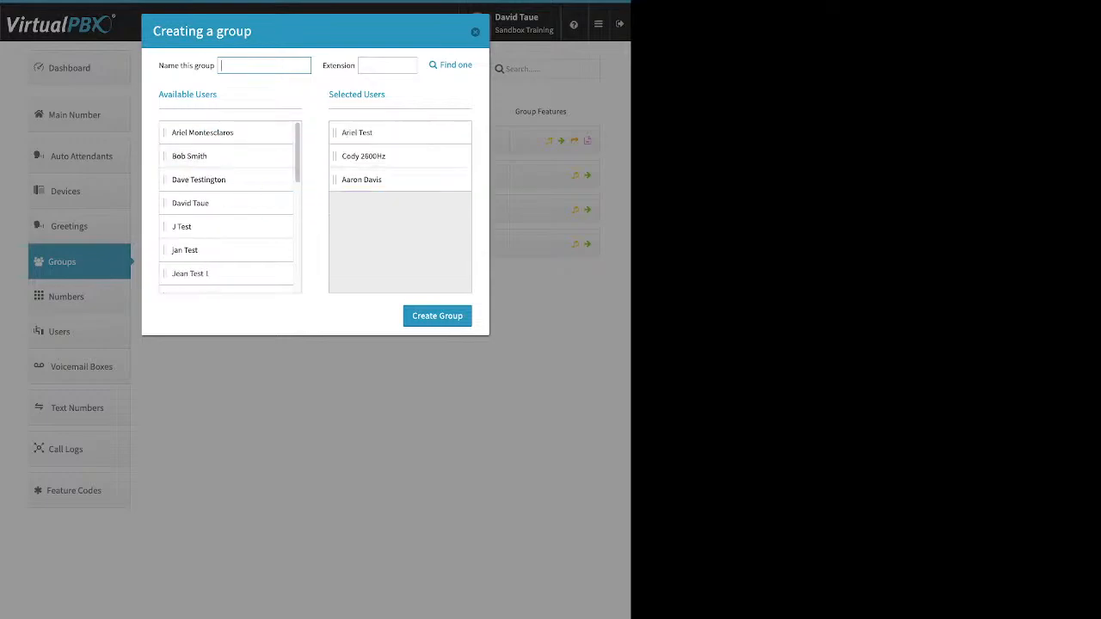
left_click_drag(181, 226, 361, 179)
left_click_drag(185, 226, 361, 204)
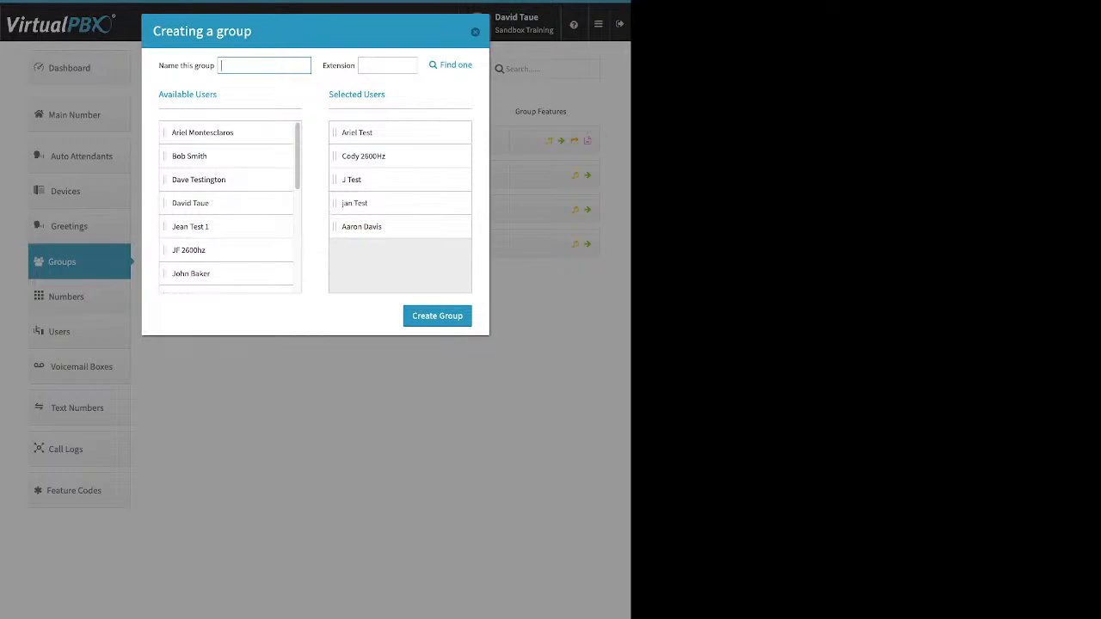
left_click(475, 31)
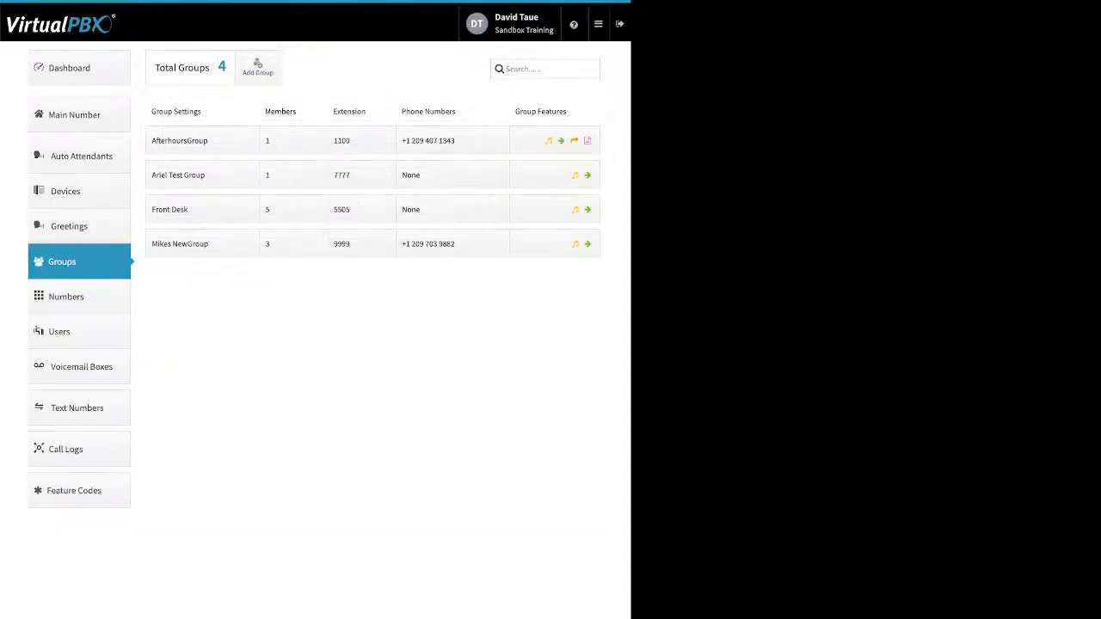
Step: Try the Front Desk group's settings, dismiss the error, then open Ariel Test Group
left_click(201, 208)
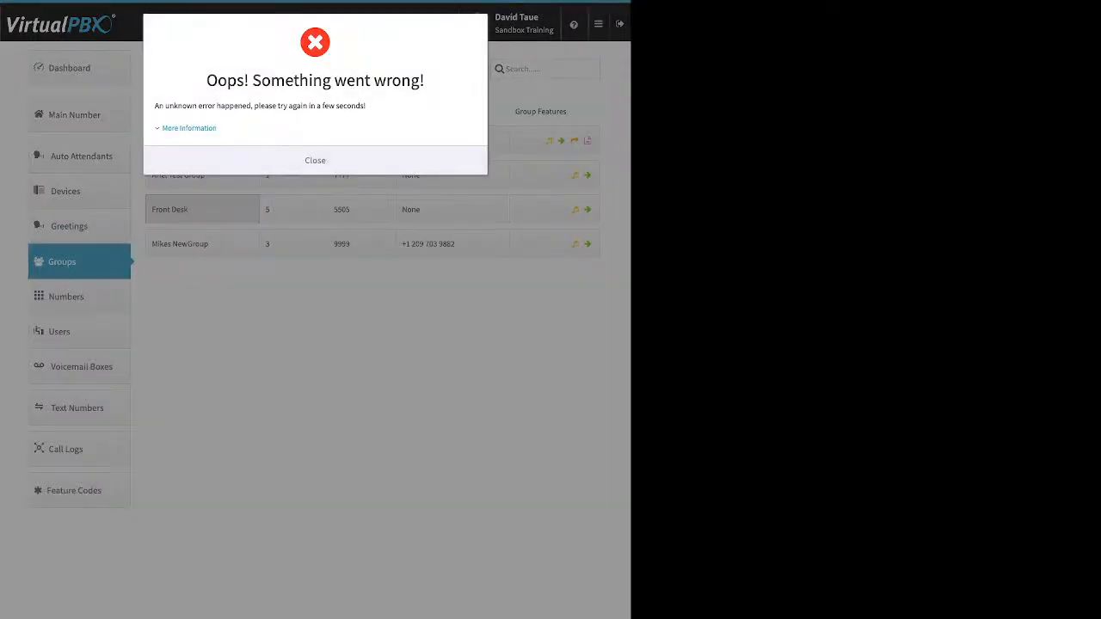
left_click(314, 160)
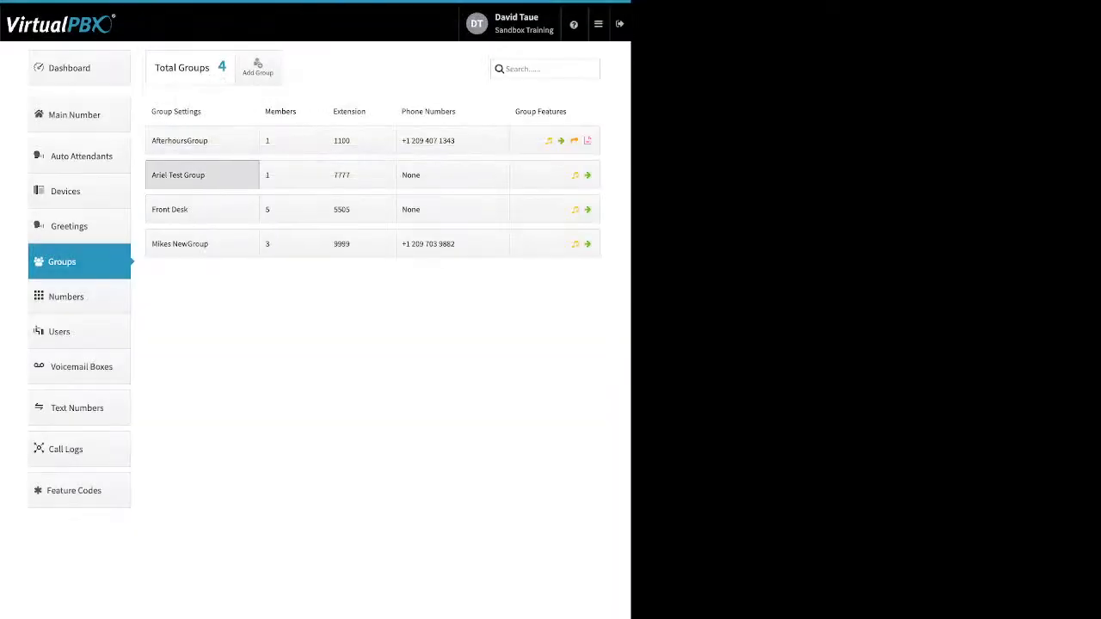
left_click(193, 175)
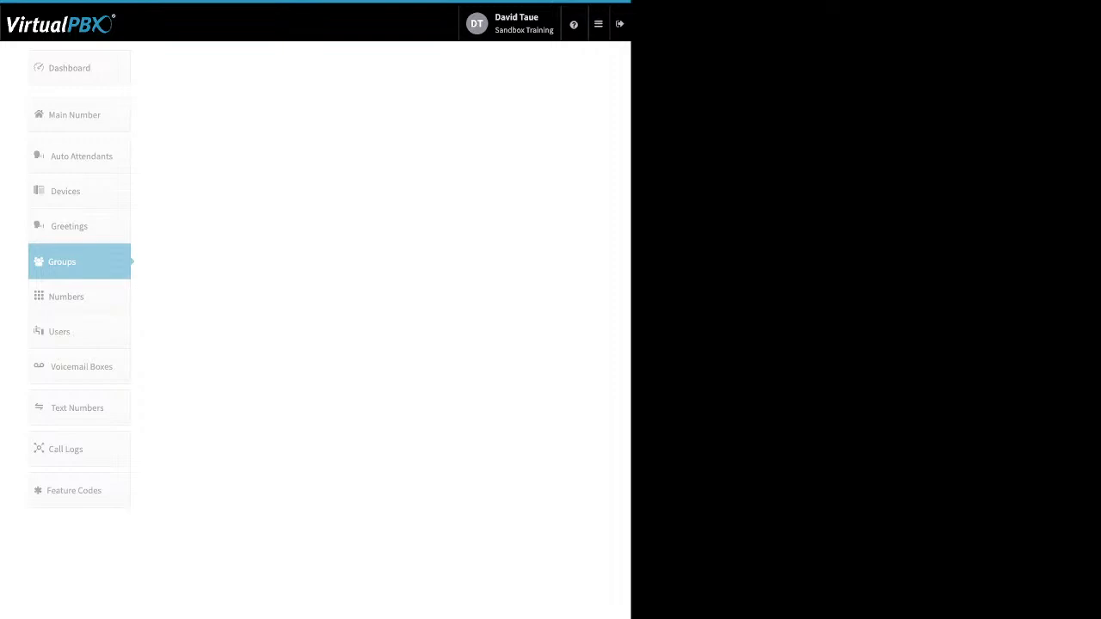
Step: Visit the portal dashboard and Auto Attendants page, then sign out of the portal
left_click(599, 24)
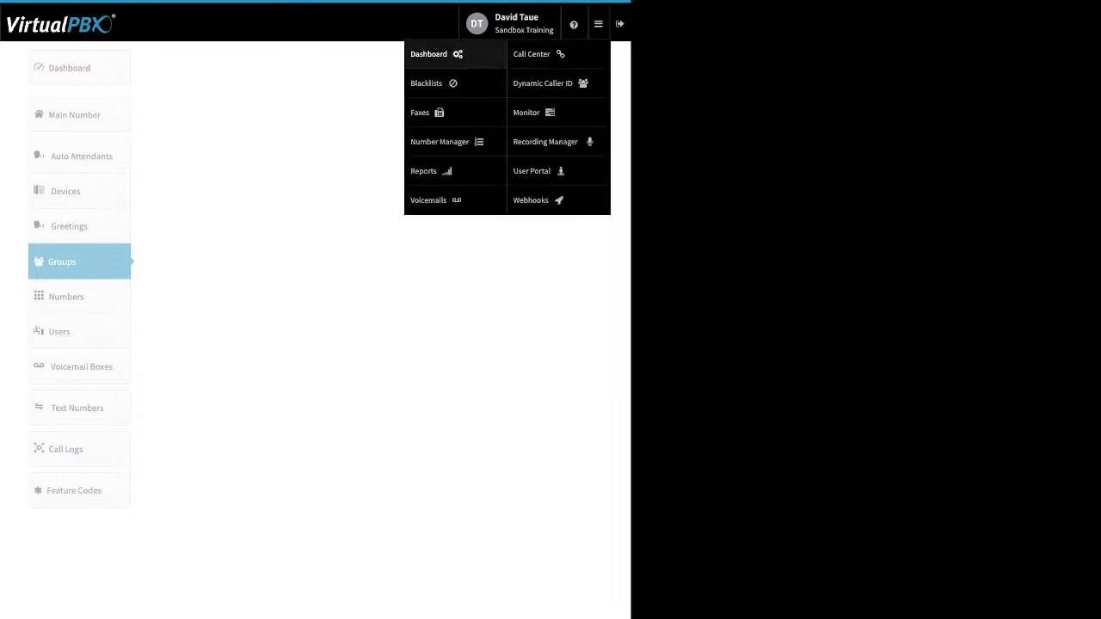
left_click(447, 141)
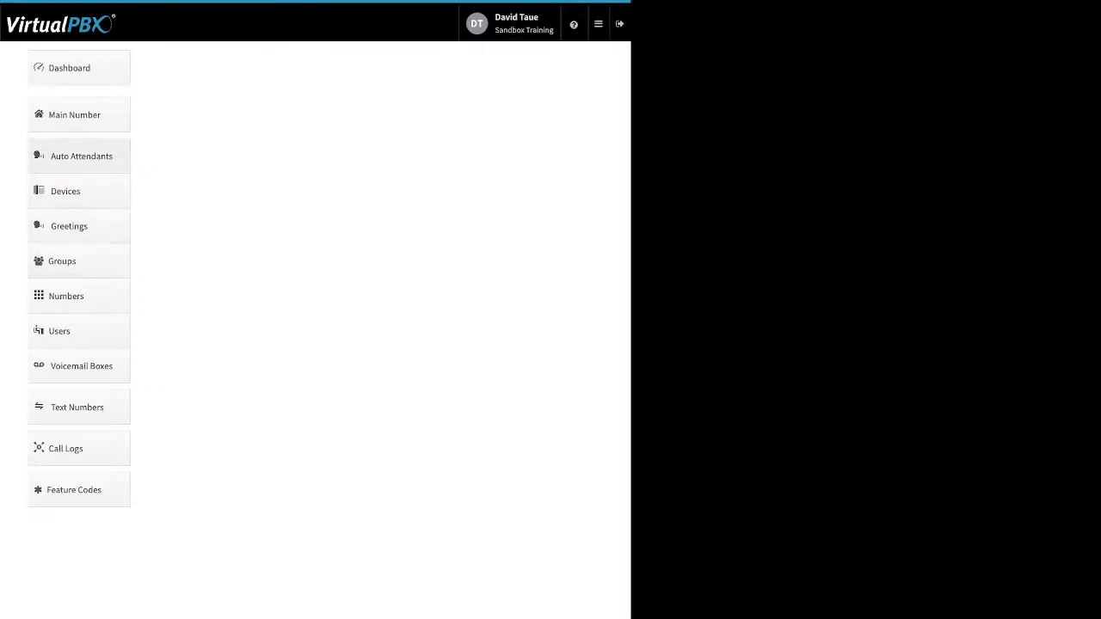
left_click(81, 156)
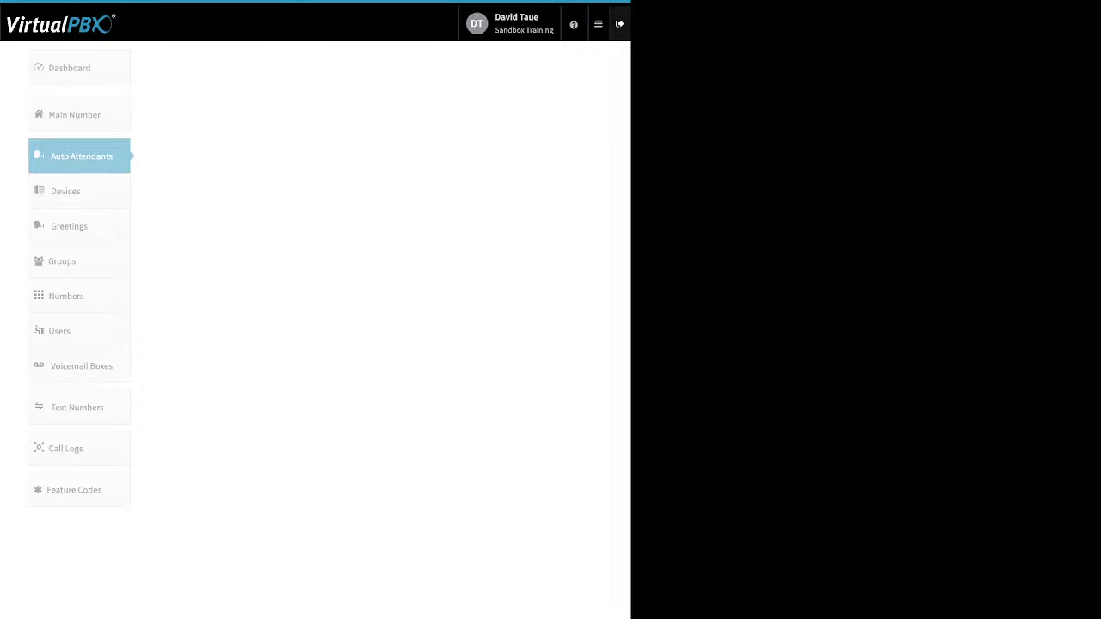
left_click(619, 23)
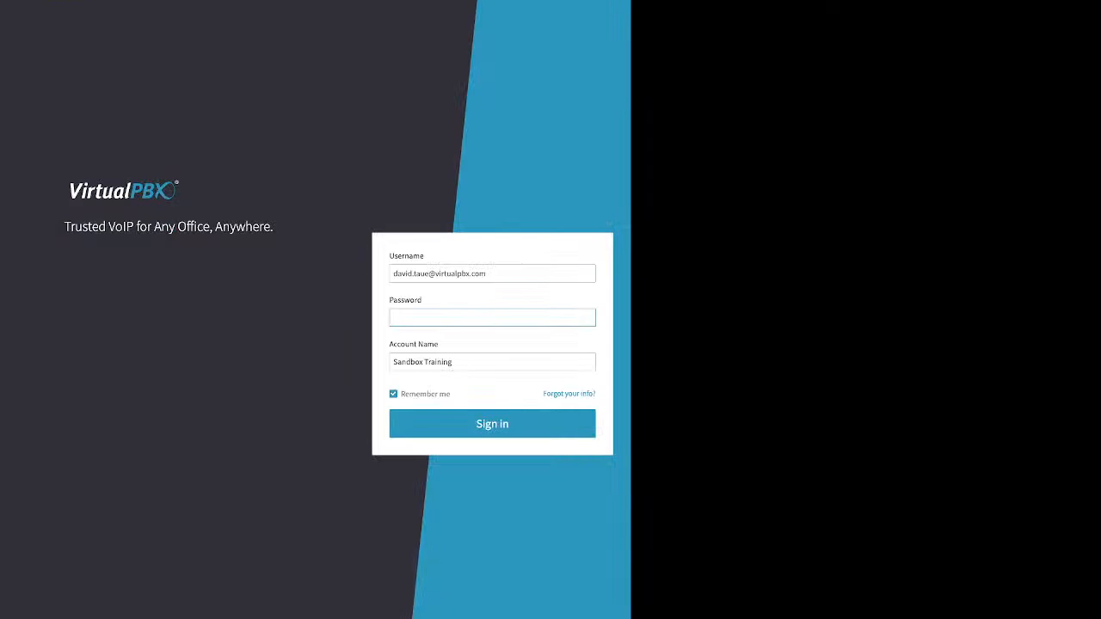
Step: Sign back in with the account password and open the Front Desk group on Groups
type("*******")
key("Return")
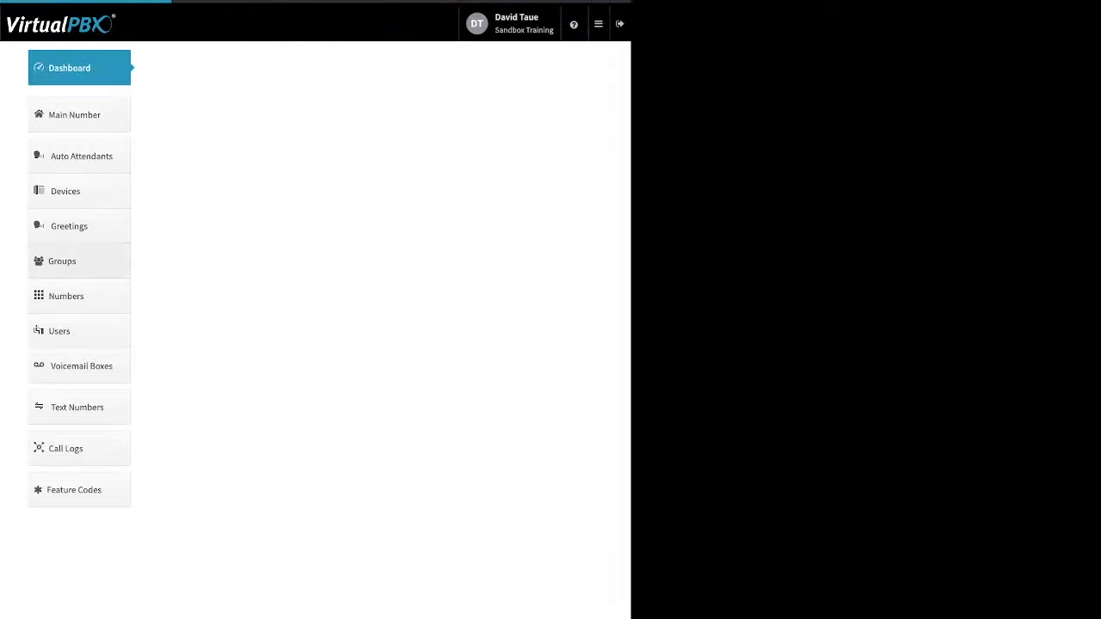
left_click(79, 261)
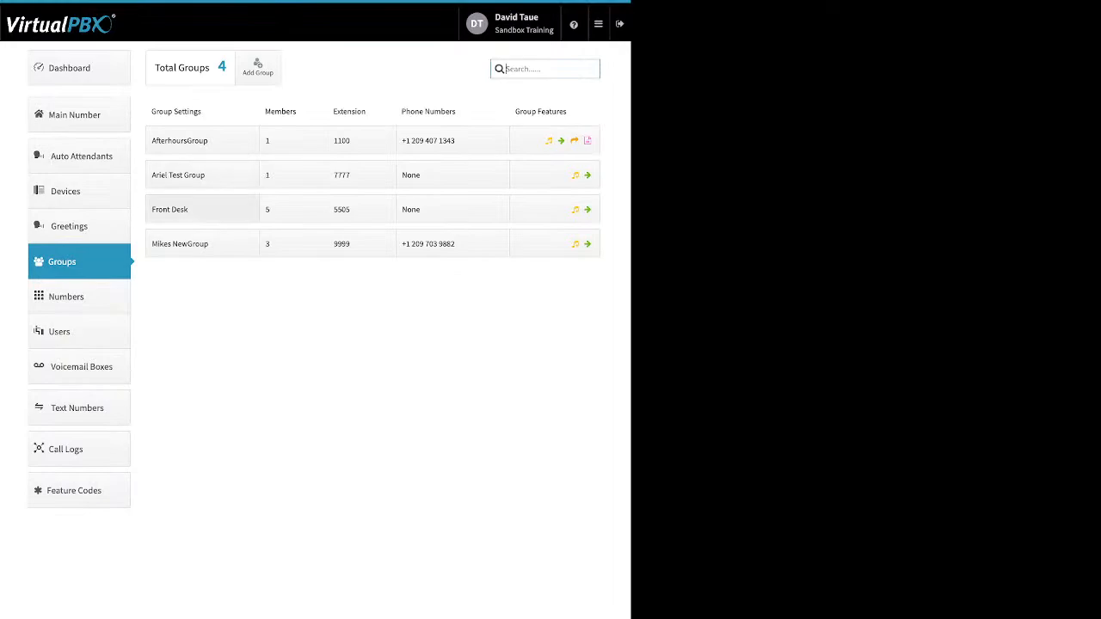
left_click(202, 209)
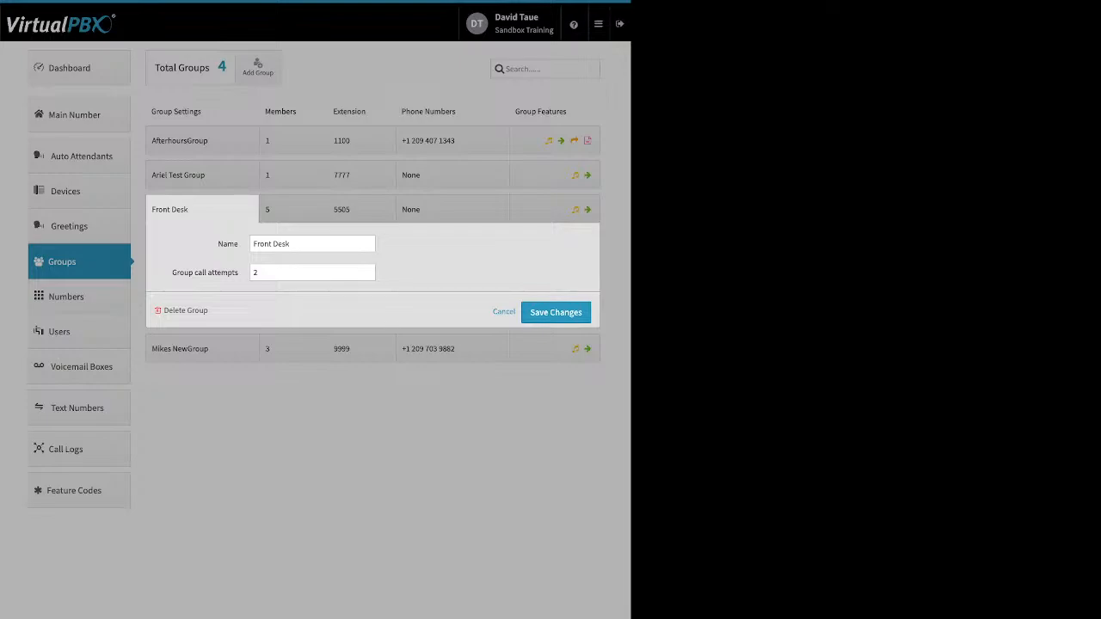
Step: Raise the Front Desk group call attempts from 2 to 4 and save
double_click(229, 244)
left_click_drag(170, 272, 239, 273)
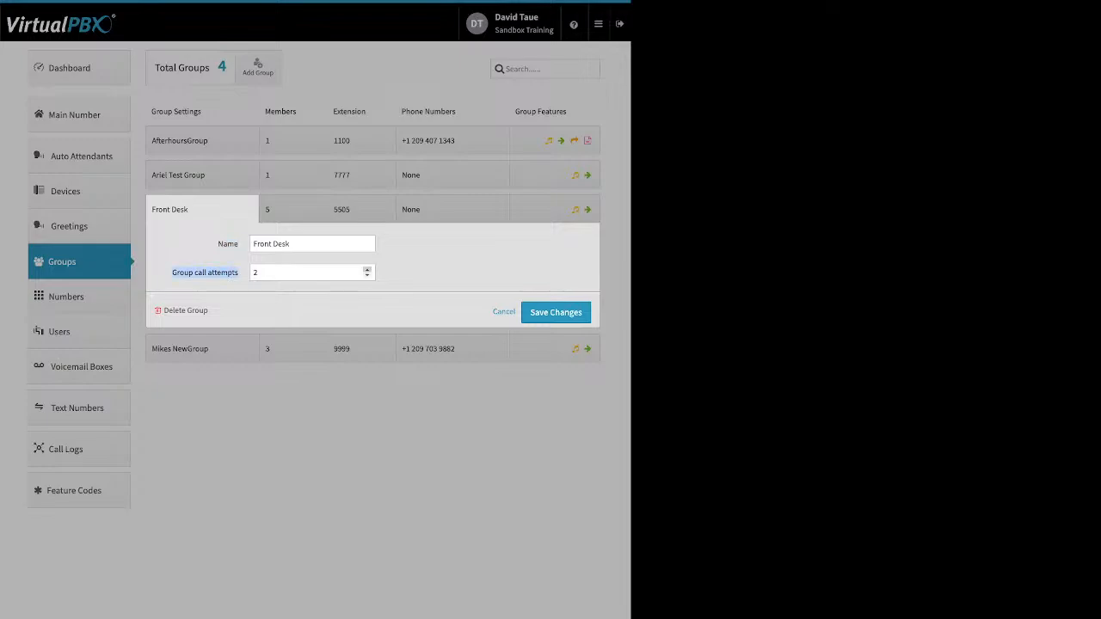
left_click(367, 270)
left_click(367, 270)
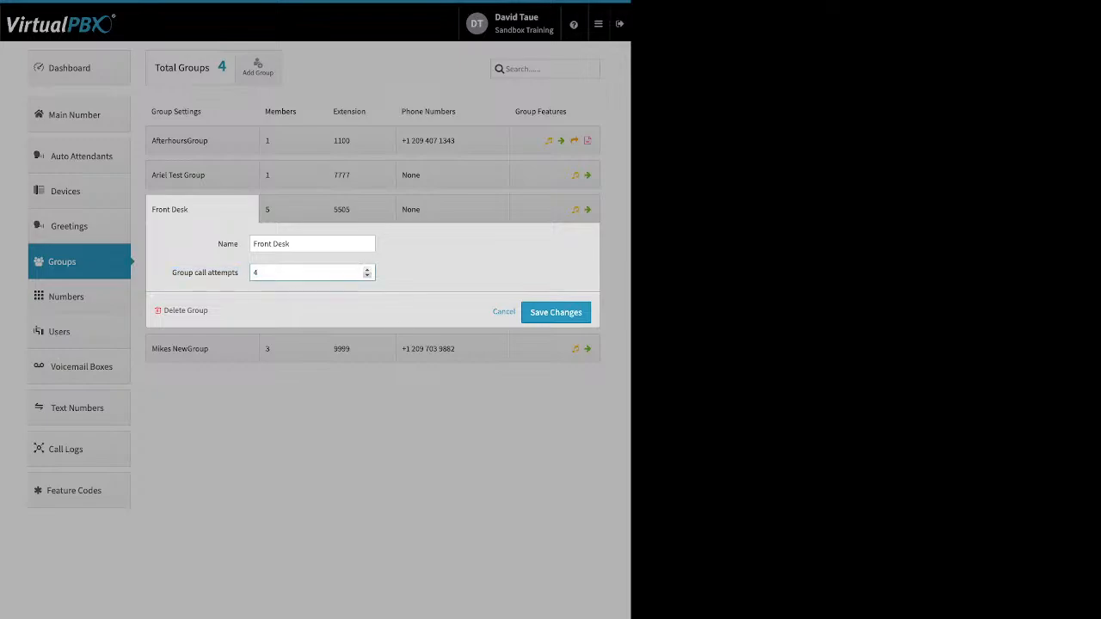
left_click(418, 273)
left_click_drag(209, 311, 169, 311)
left_click(556, 312)
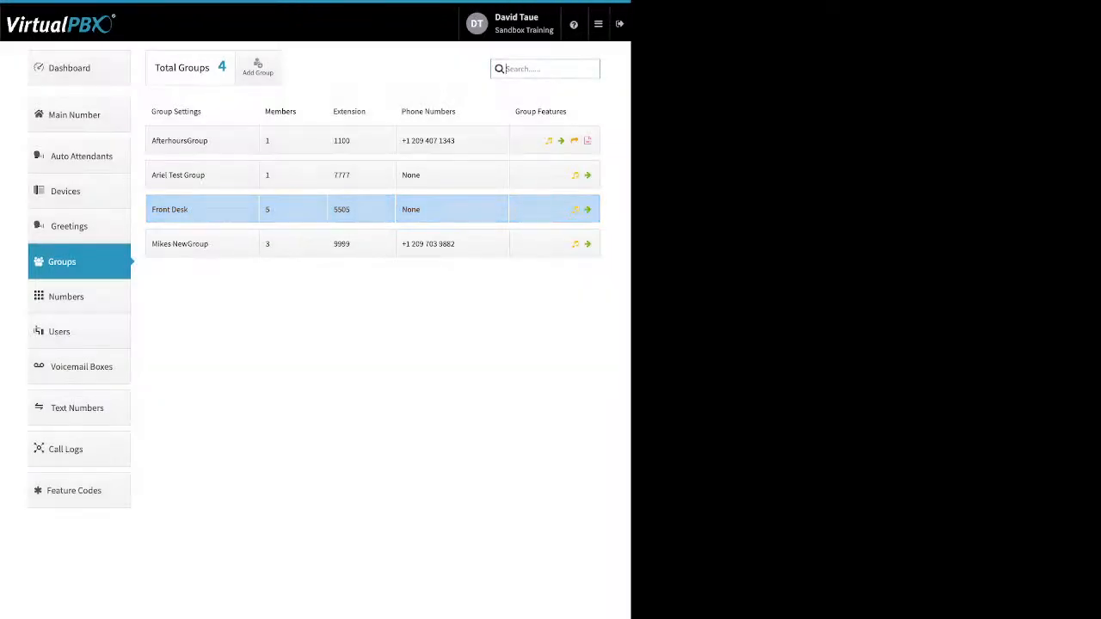
Step: Set the Front Desk members' total ring time to 120 seconds and distribute evenly into 24-second slots
left_click(292, 209)
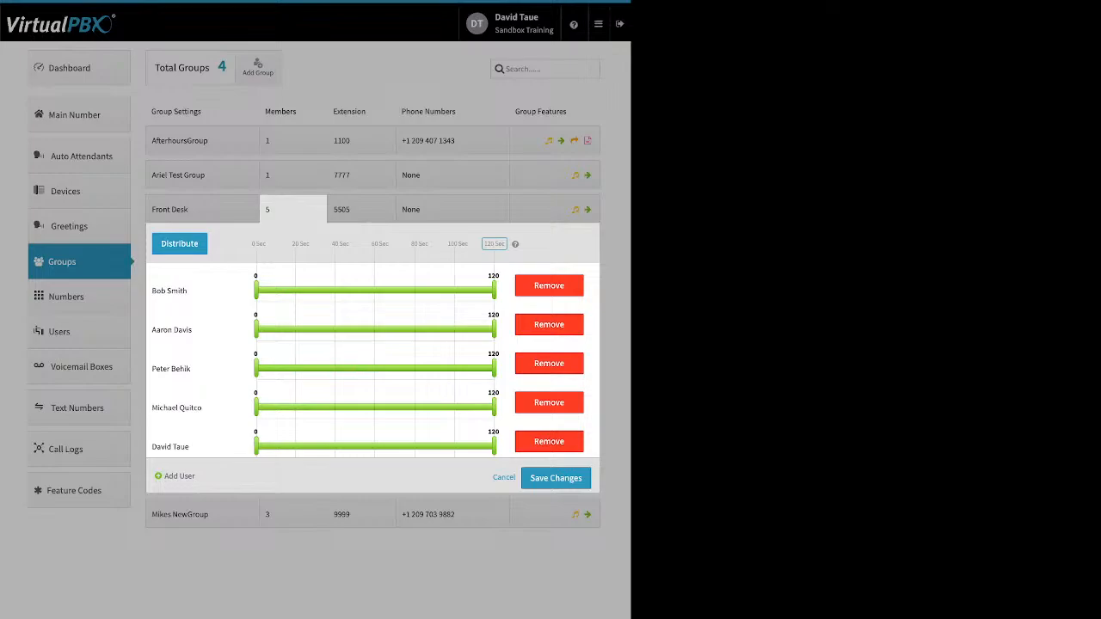
left_click_drag(236, 244, 414, 244)
double_click(495, 244)
left_click(180, 245)
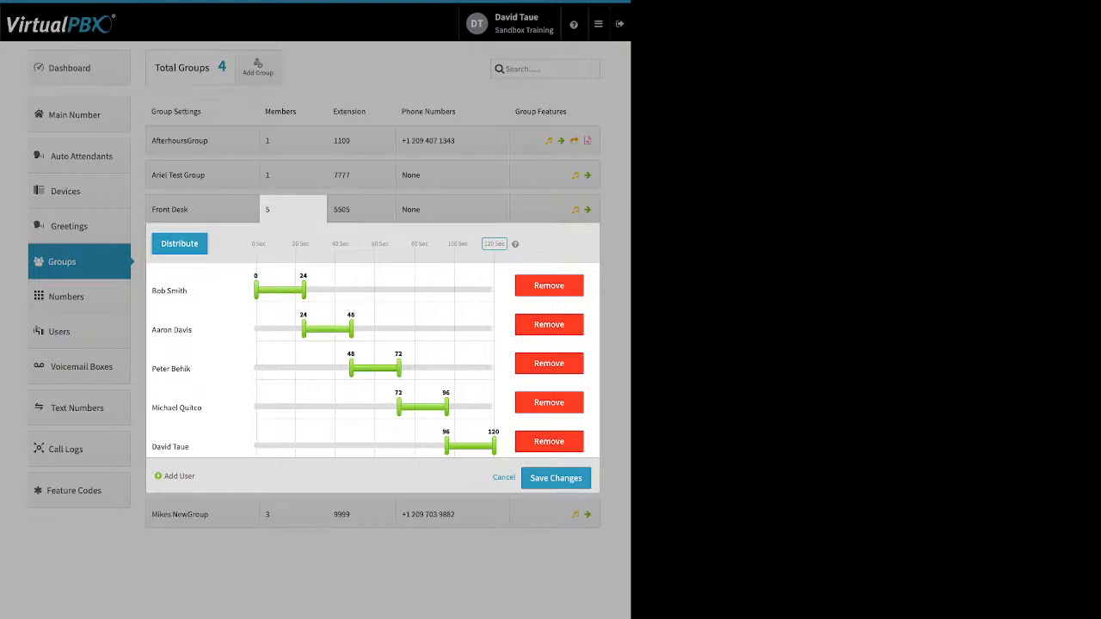
Step: Move ring start handles: second and third to 0 s, fourth to 42 s, last to 63 s; extend first to 43 s
left_click_drag(303, 330, 256, 329)
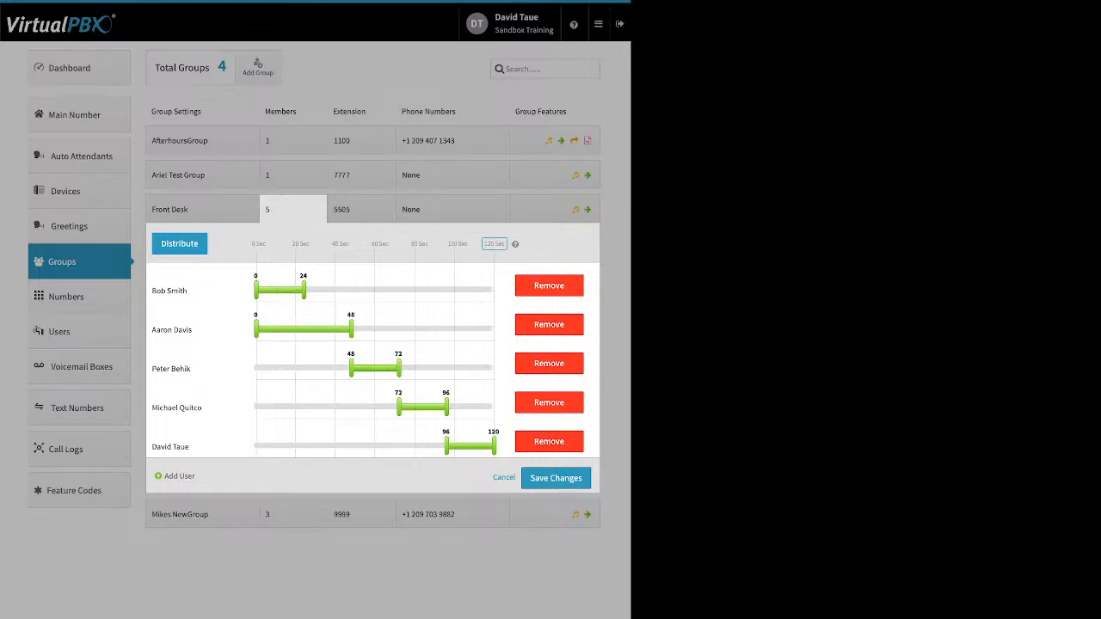
left_click_drag(351, 368, 256, 368)
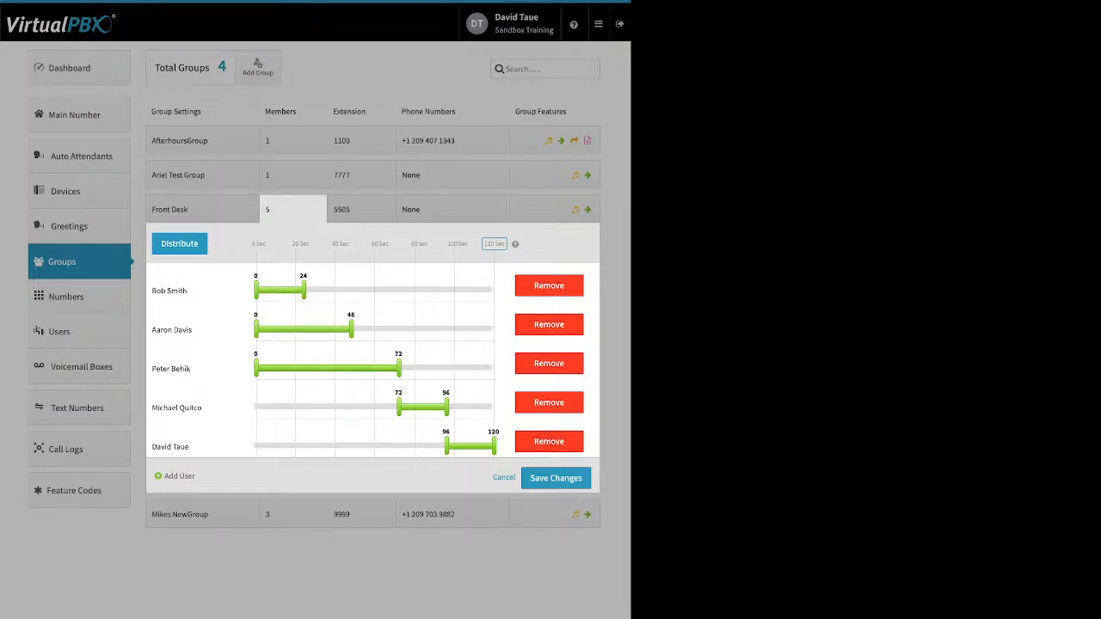
left_click_drag(398, 407, 339, 406)
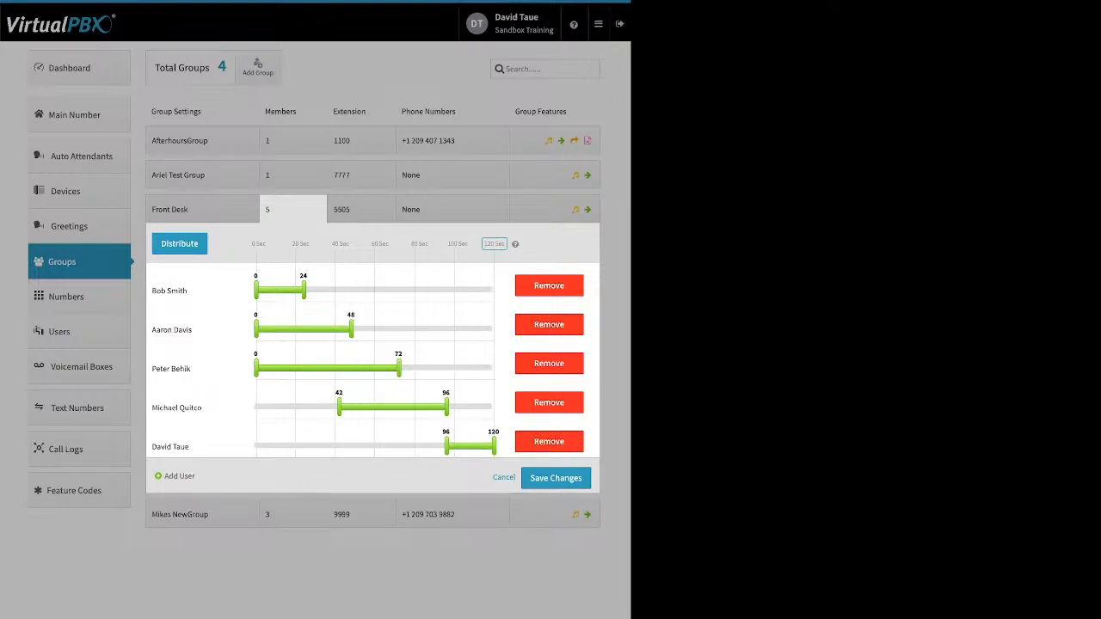
left_click_drag(446, 445, 381, 446)
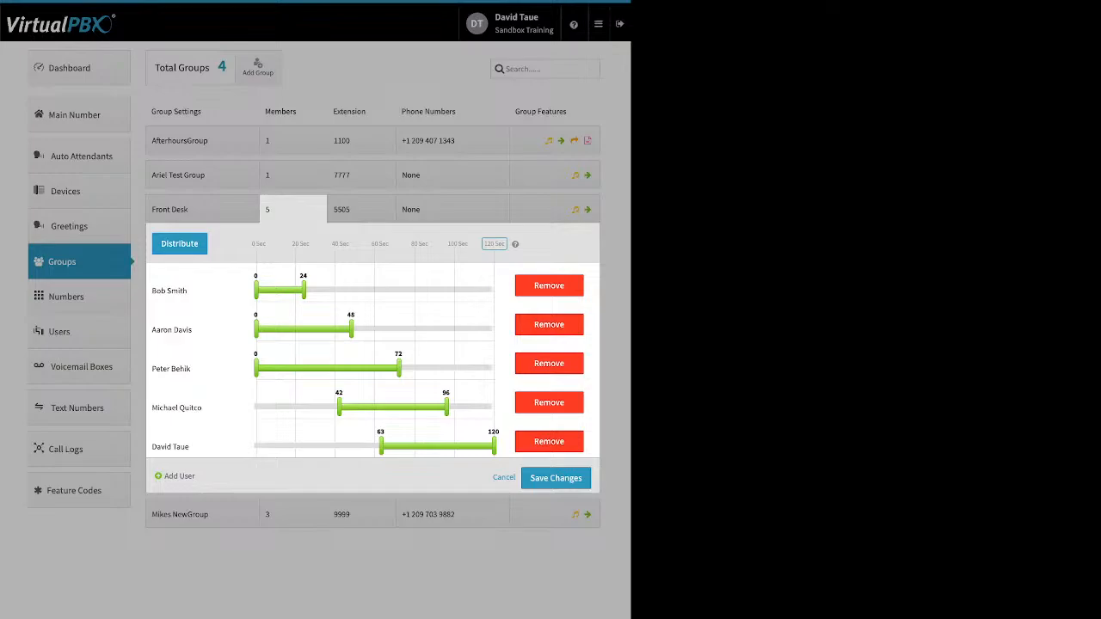
left_click_drag(303, 290, 341, 290)
Step: Move the first member to the bottom and the fourth to the top, then redistribute evenly
left_click_drag(170, 291, 301, 450)
left_click_drag(171, 407, 296, 278)
left_click(179, 243)
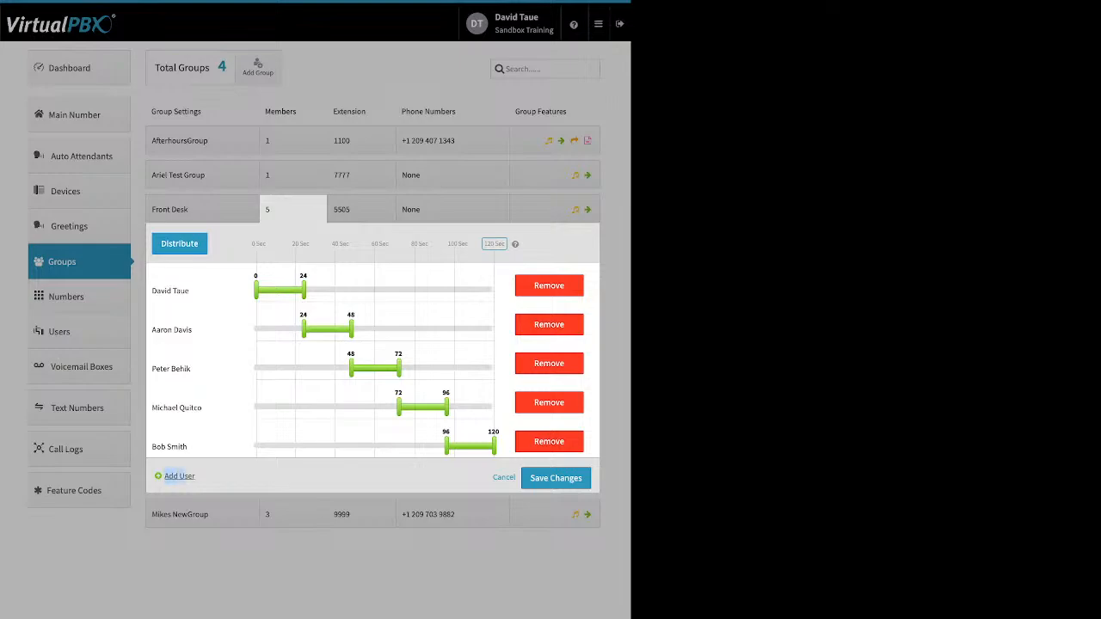
left_click(179, 475)
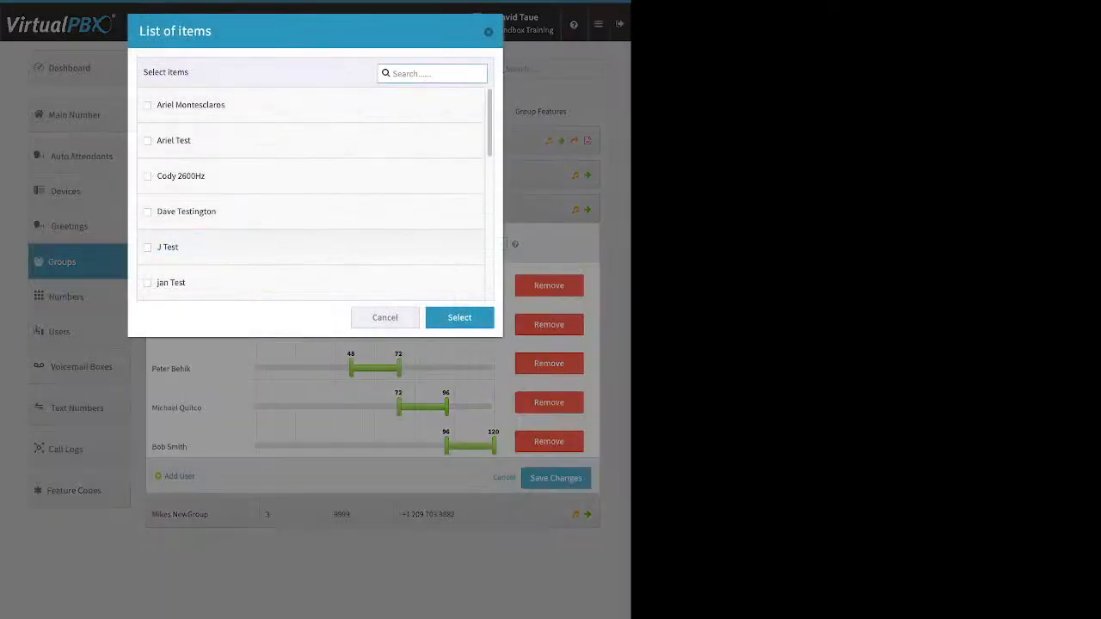
left_click(148, 212)
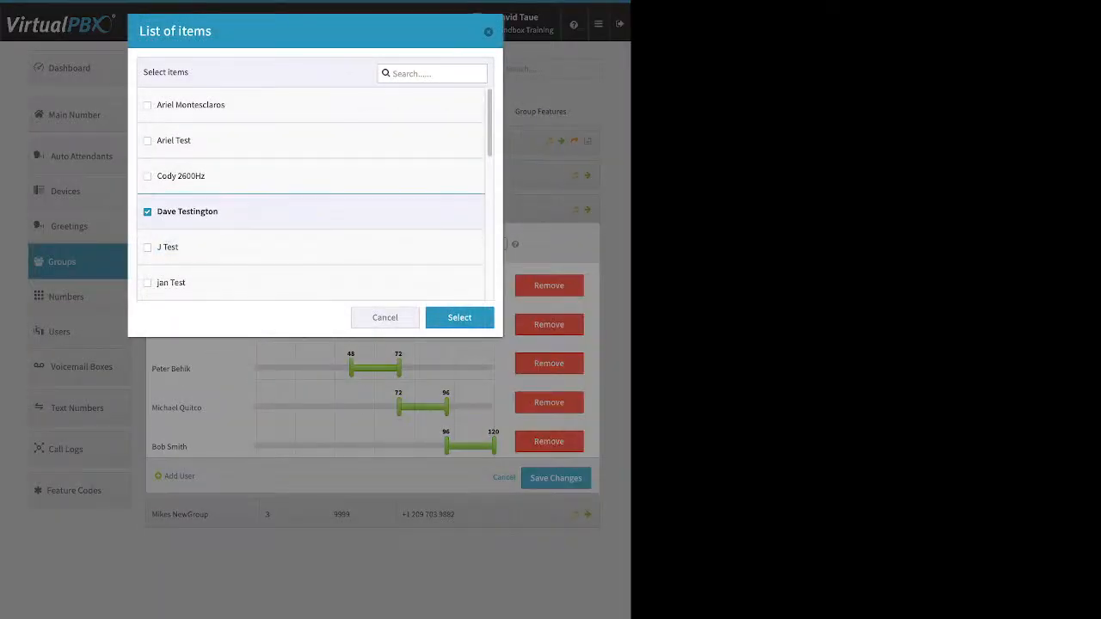
left_click(459, 317)
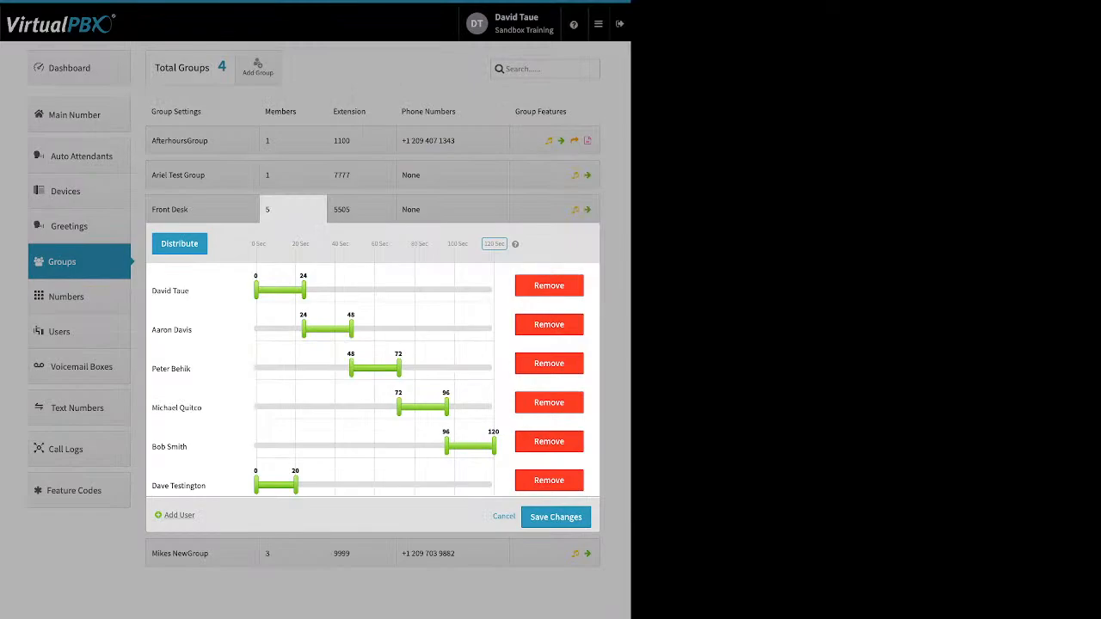
left_click(179, 243)
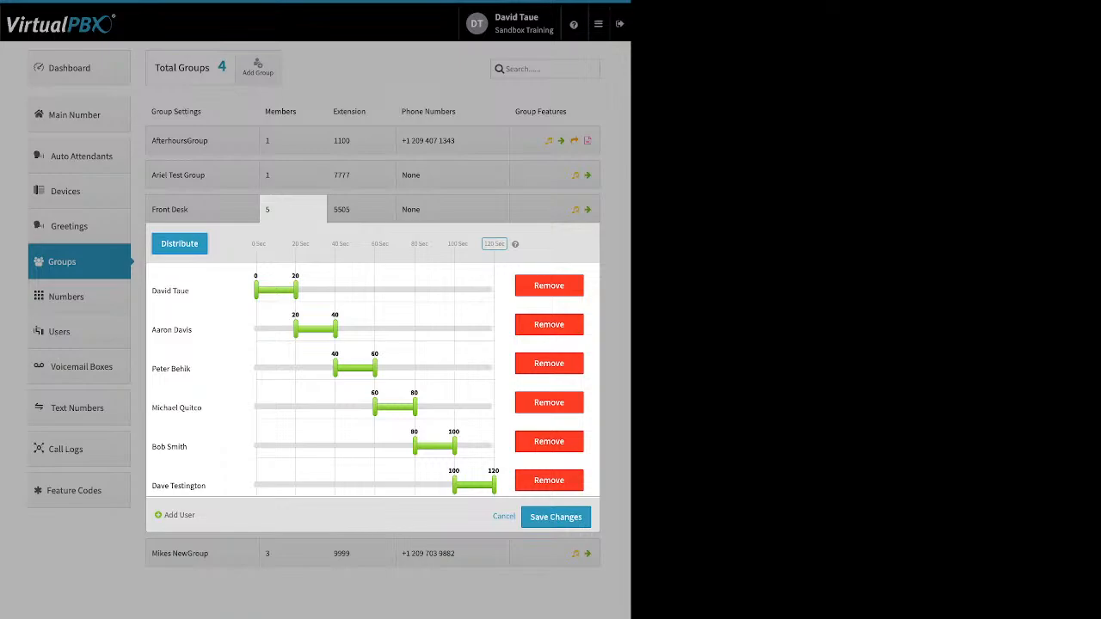
left_click(548, 480)
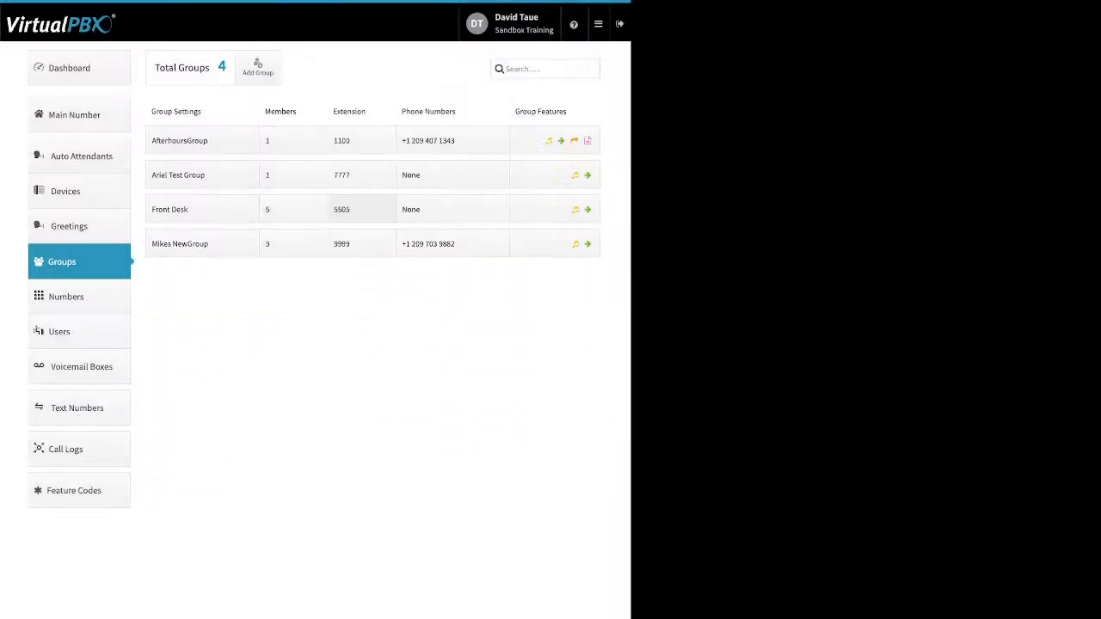
left_click(361, 209)
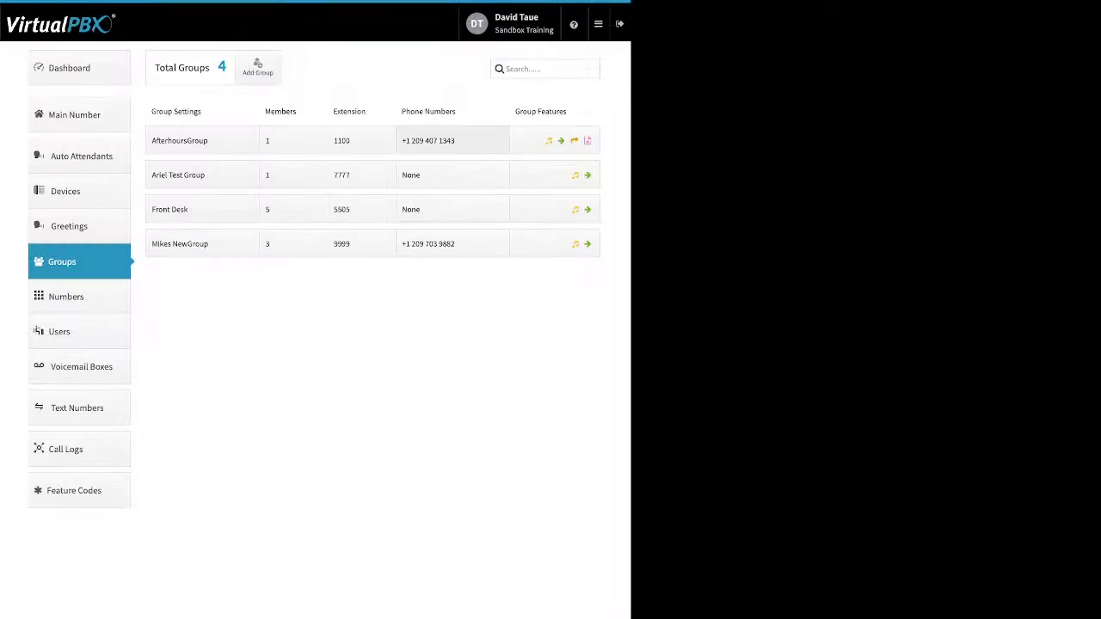
Step: Open AfterhoursGroup's assigned phone number settings, view the number's gear options, then close them
left_click(452, 140)
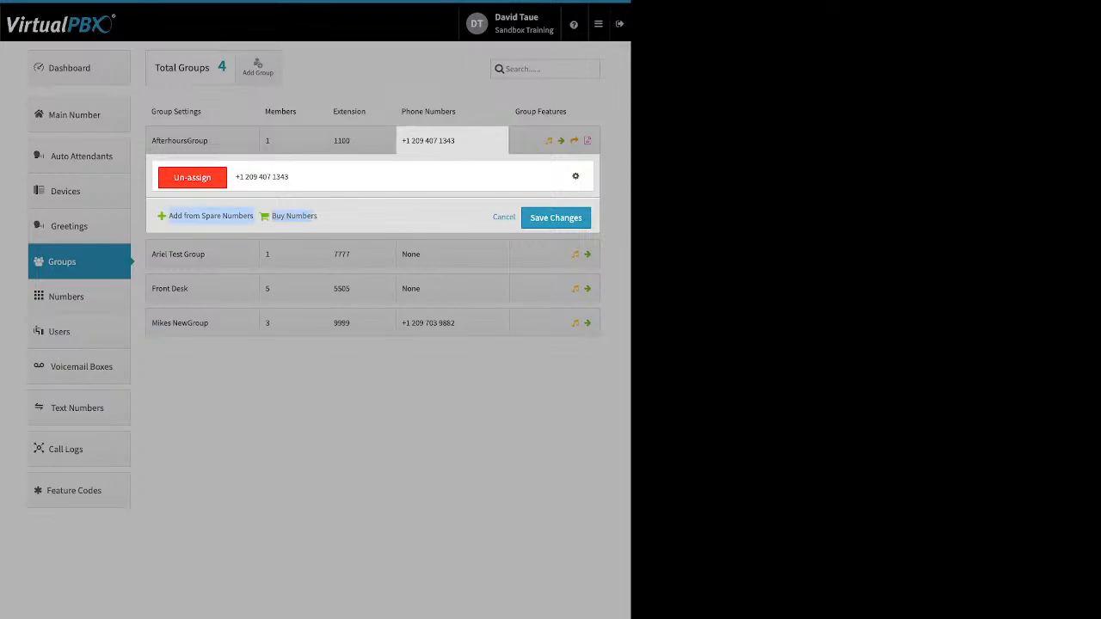
left_click(576, 176)
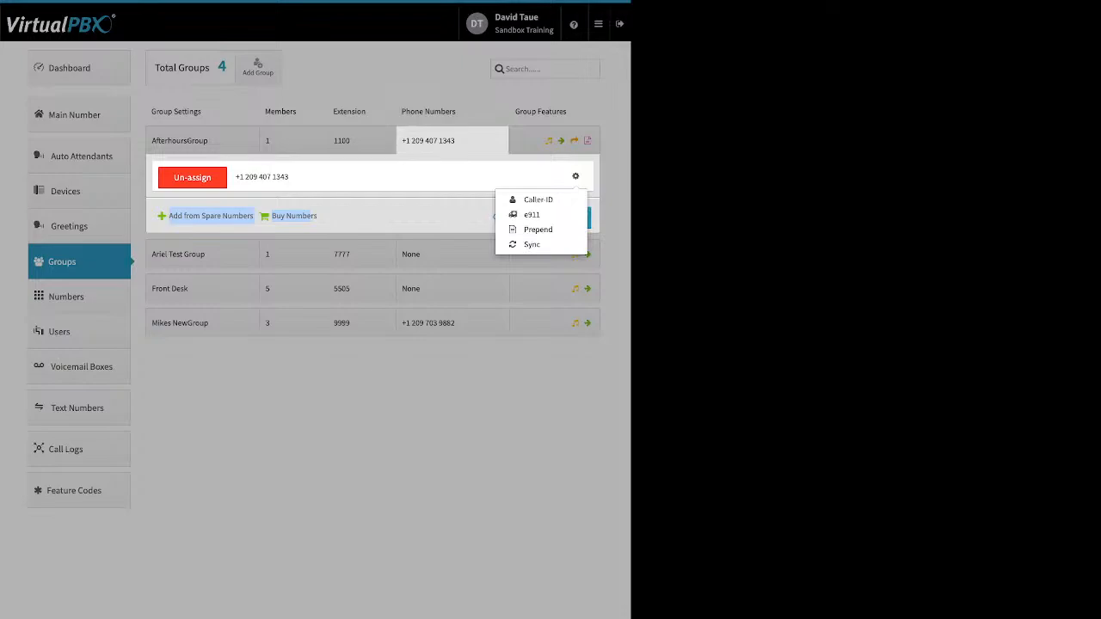
left_click(413, 412)
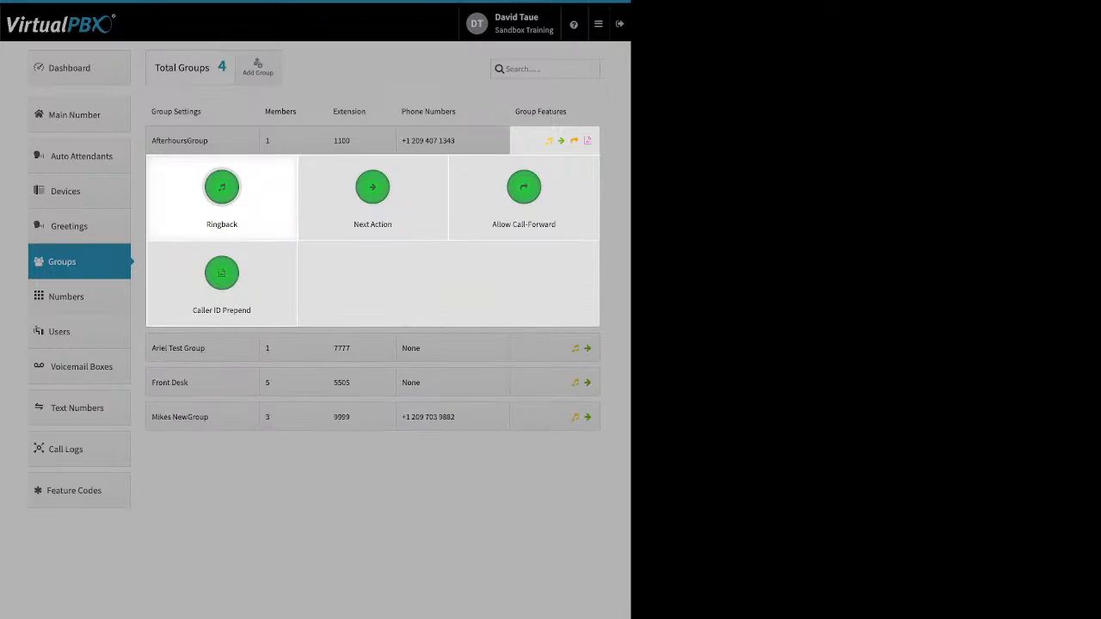
Step: Show AfterhoursGroup's Ringback settings, enabled with Dontworrybehappy.mp3 as the ringback media
left_click(221, 194)
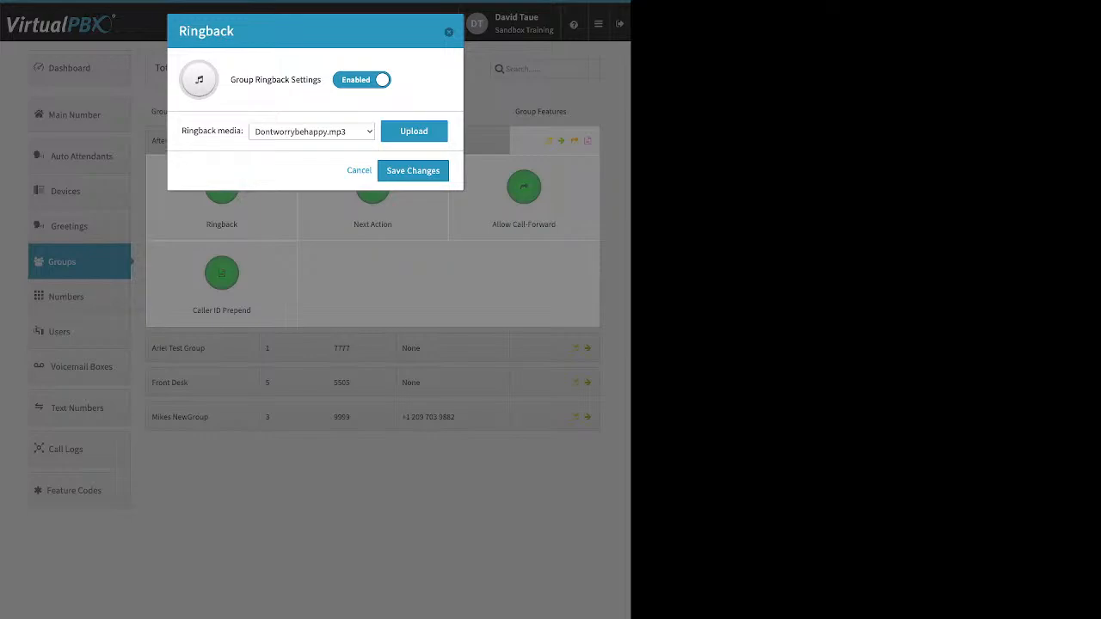
Step: Close the Ringback dialog without saving, back to AfterhoursGroup's four feature tiles
key("Escape")
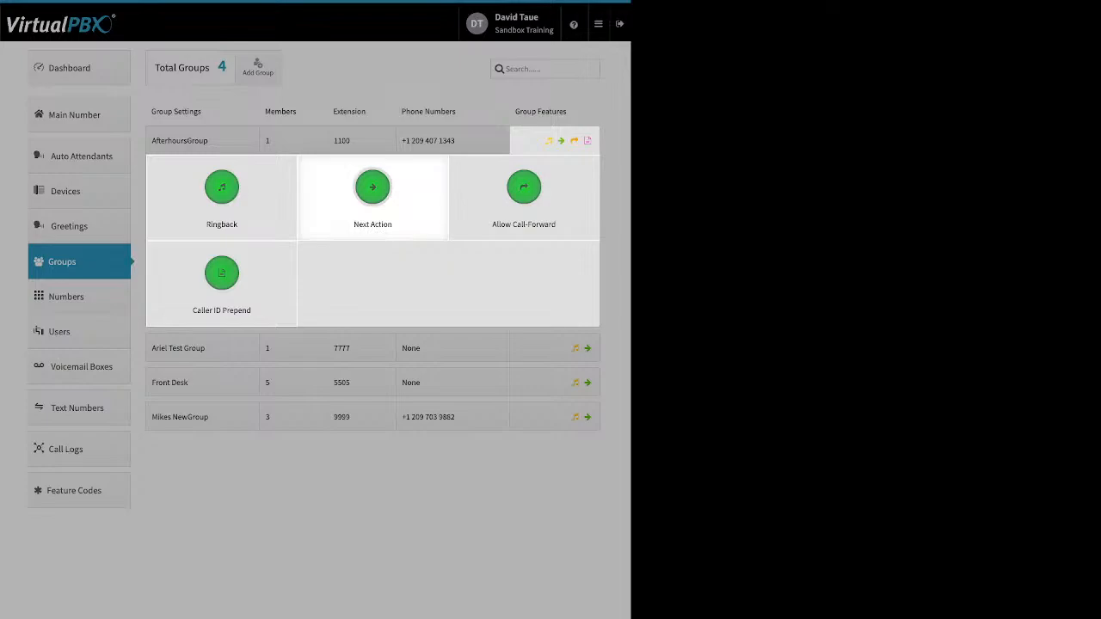
Step: Check AfterhoursGroup's no-answer Next Action forward-to destinations, then close the dialog unchanged
left_click(372, 188)
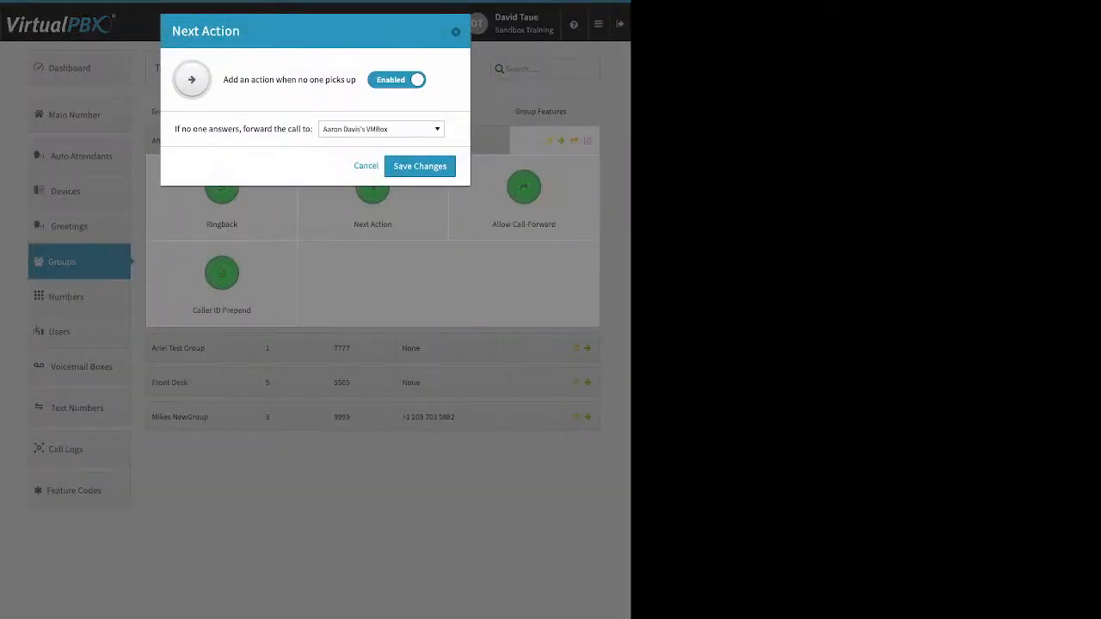
left_click_drag(174, 129, 313, 129)
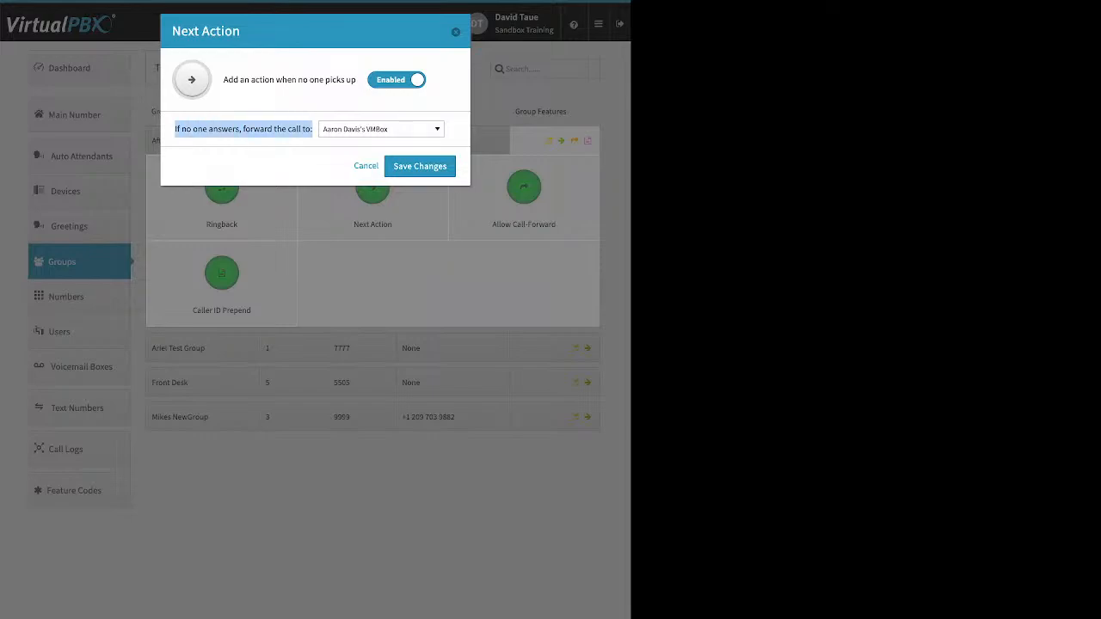
left_click(379, 129)
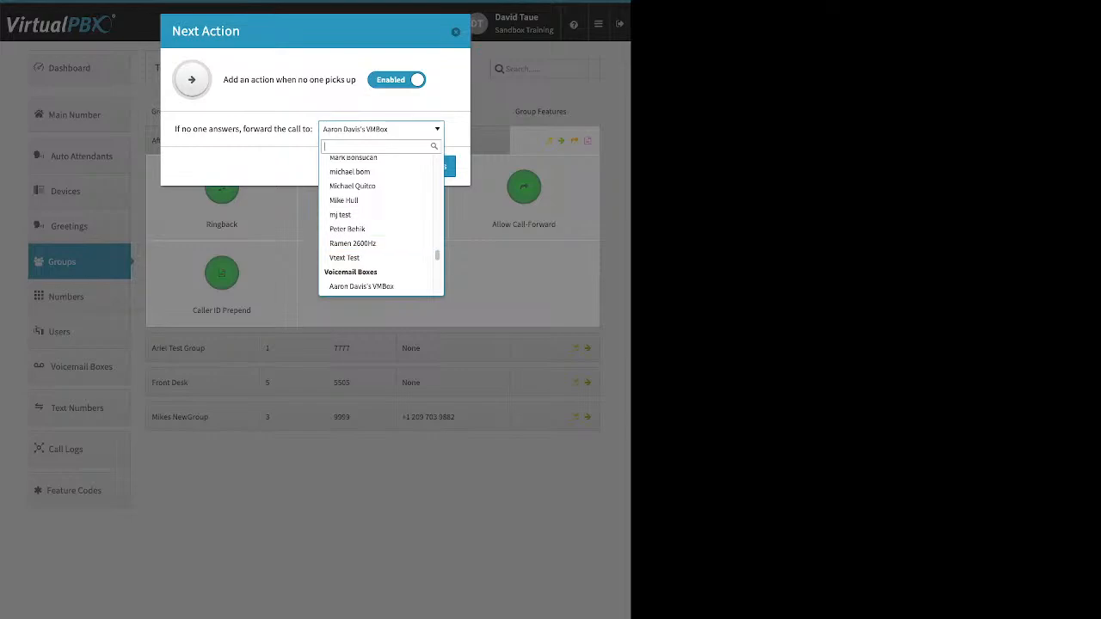
left_click(456, 32)
left_click(456, 31)
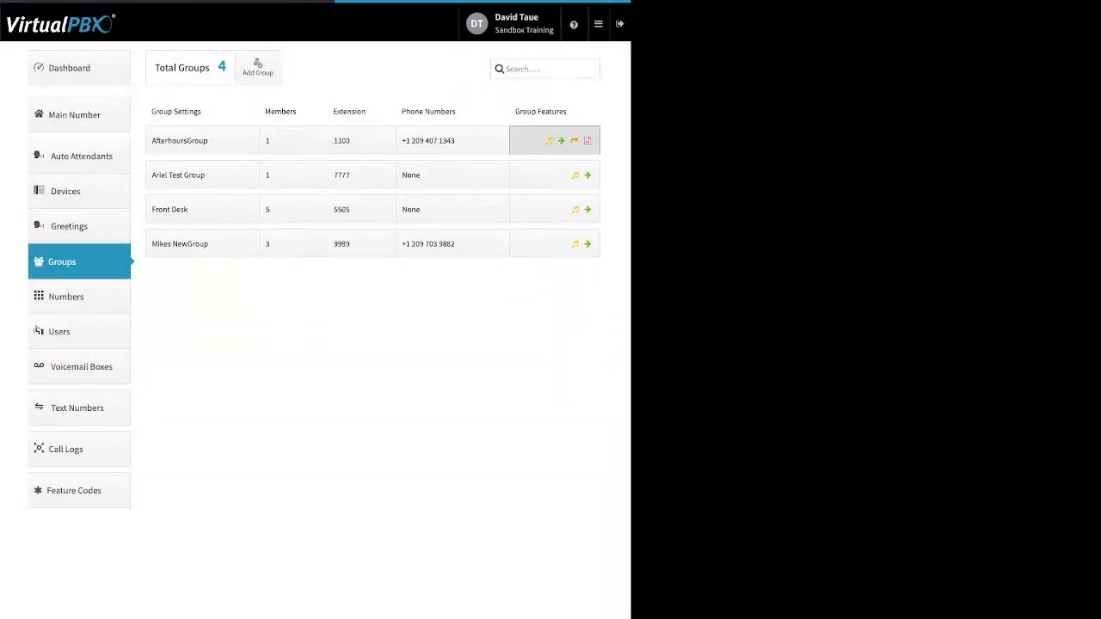
Step: Expand Group Features, read the Allow Call-Forward explanation, then bring up Caller ID Prepend
left_click(554, 141)
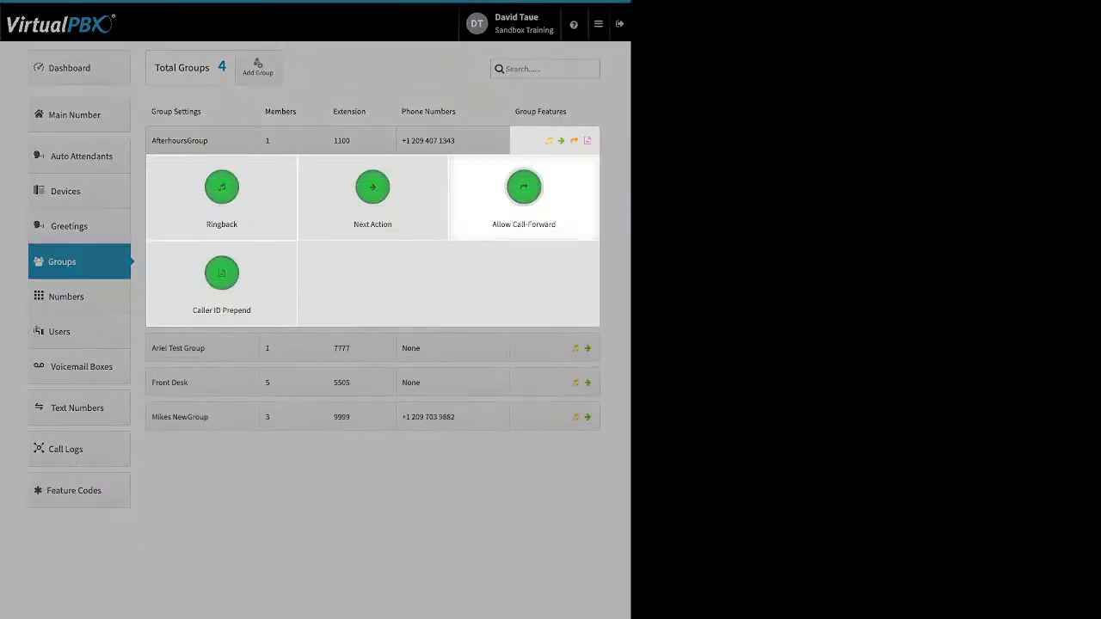
left_click(524, 188)
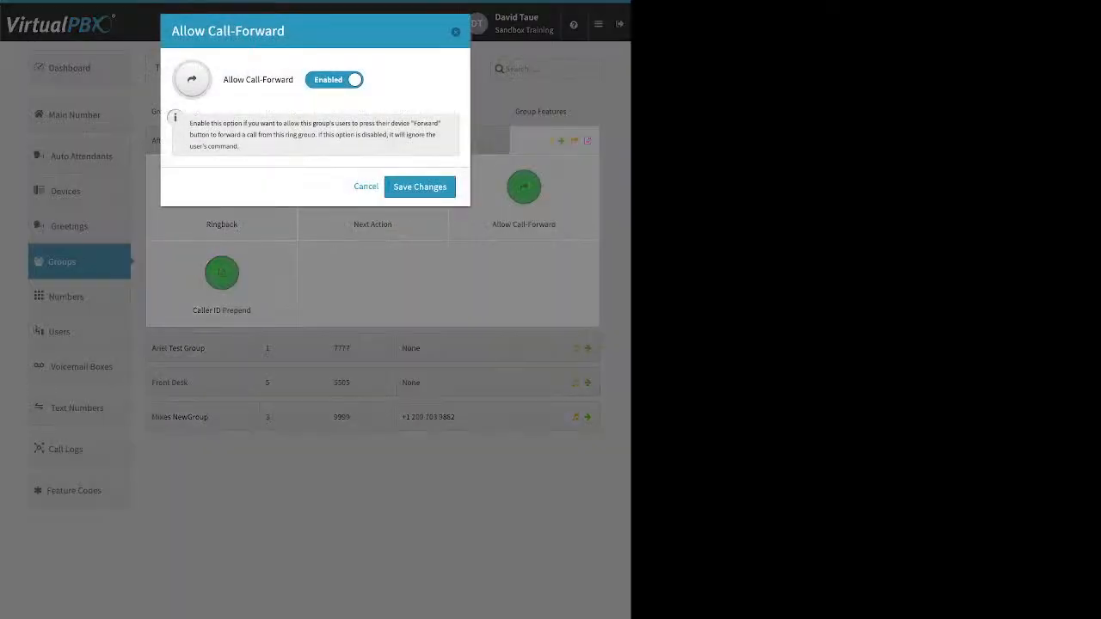
triple_click(313, 135)
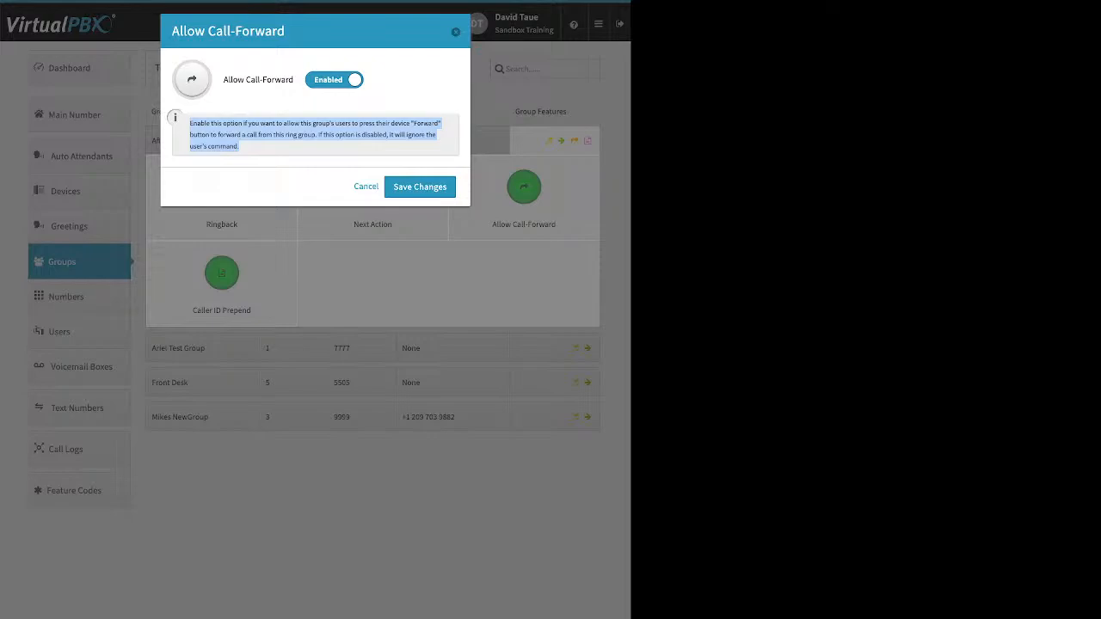
left_click(301, 142)
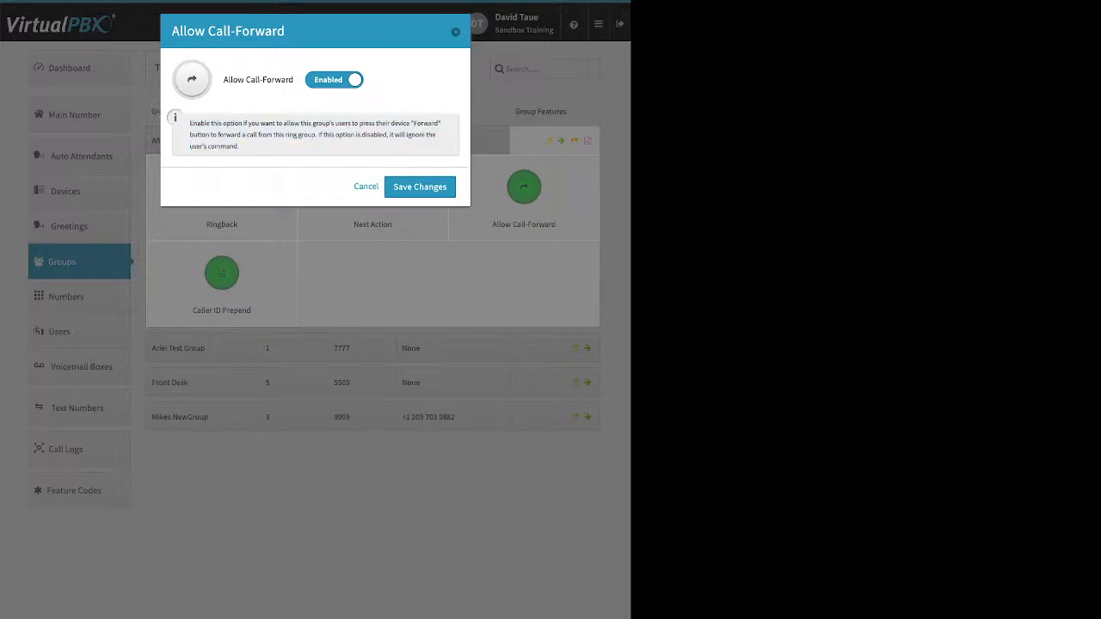
left_click(455, 32)
left_click(222, 273)
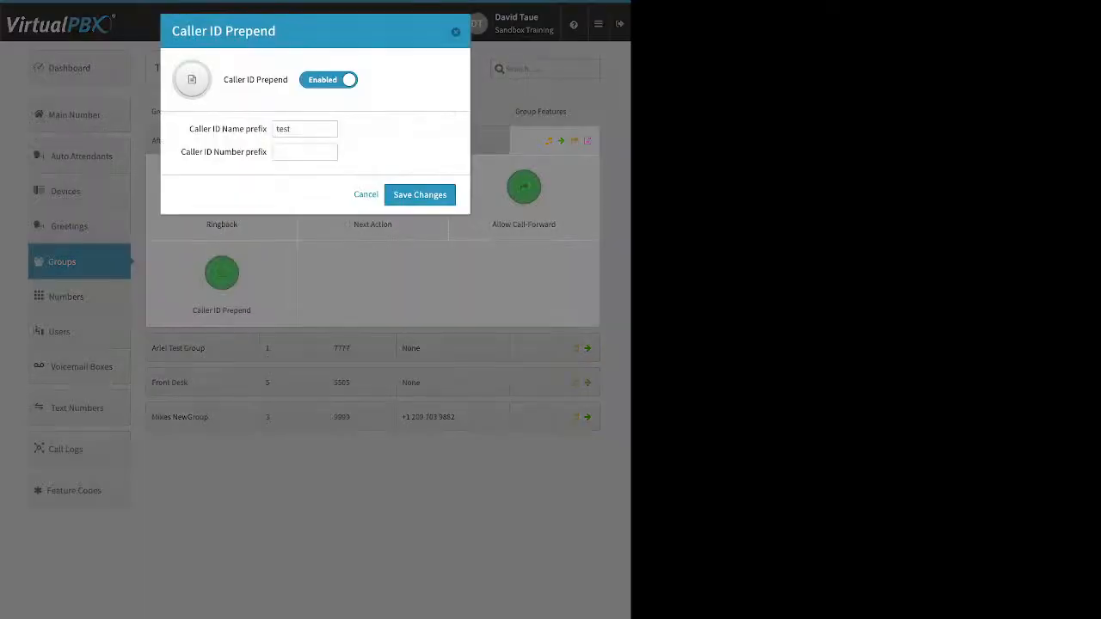
Step: Review the Caller ID name prefix 'test' and empty number prefix, then close and collapse the group features
triple_click(228, 129)
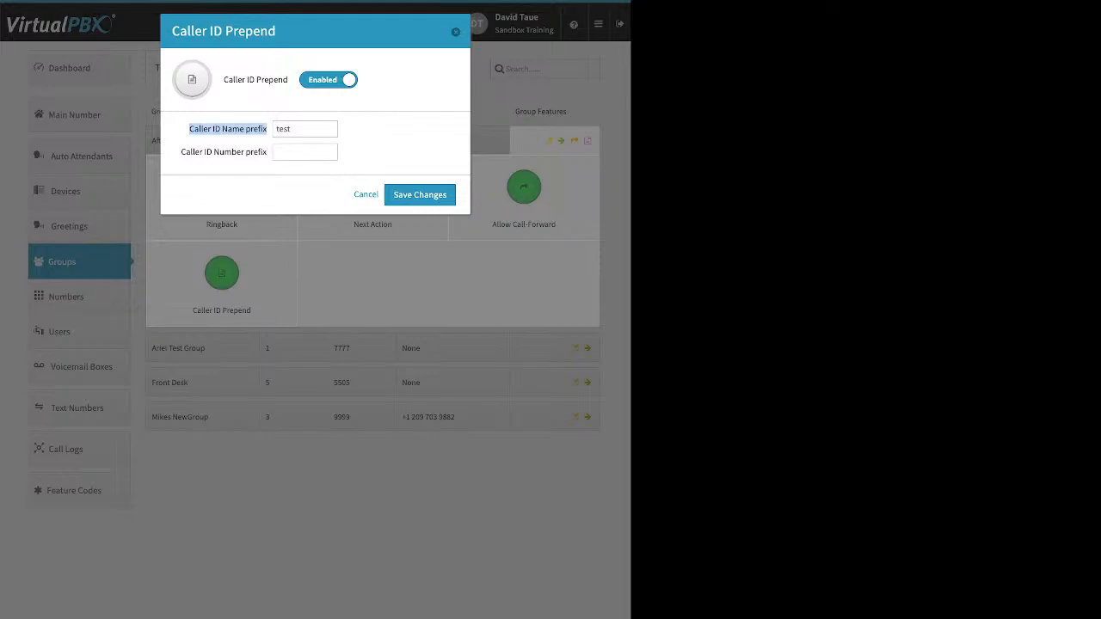
left_click_drag(181, 152, 267, 152)
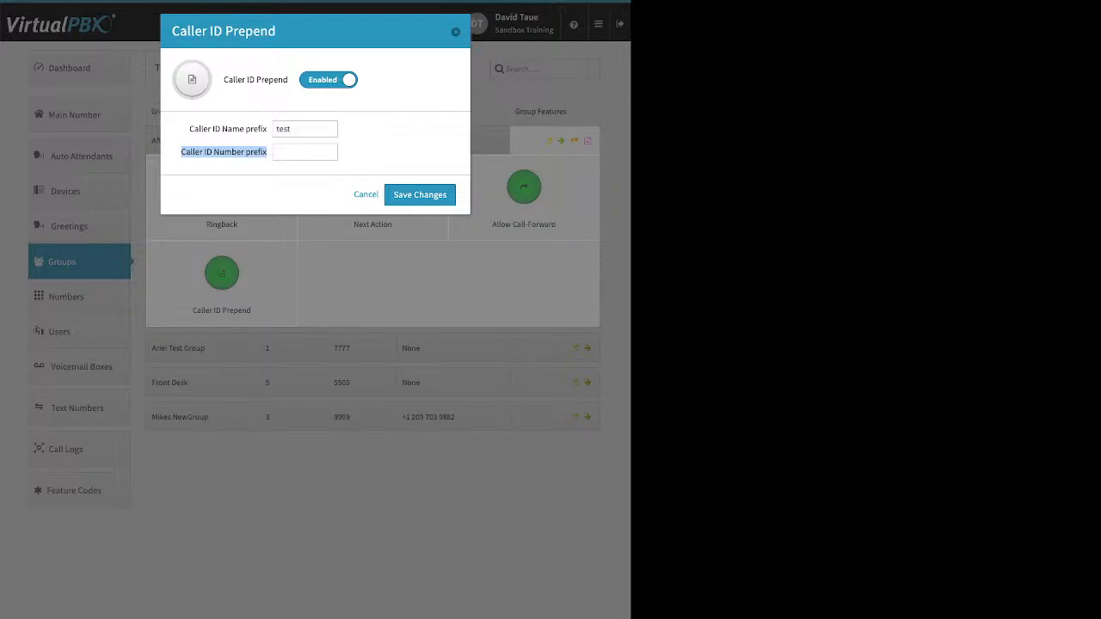
left_click(378, 148)
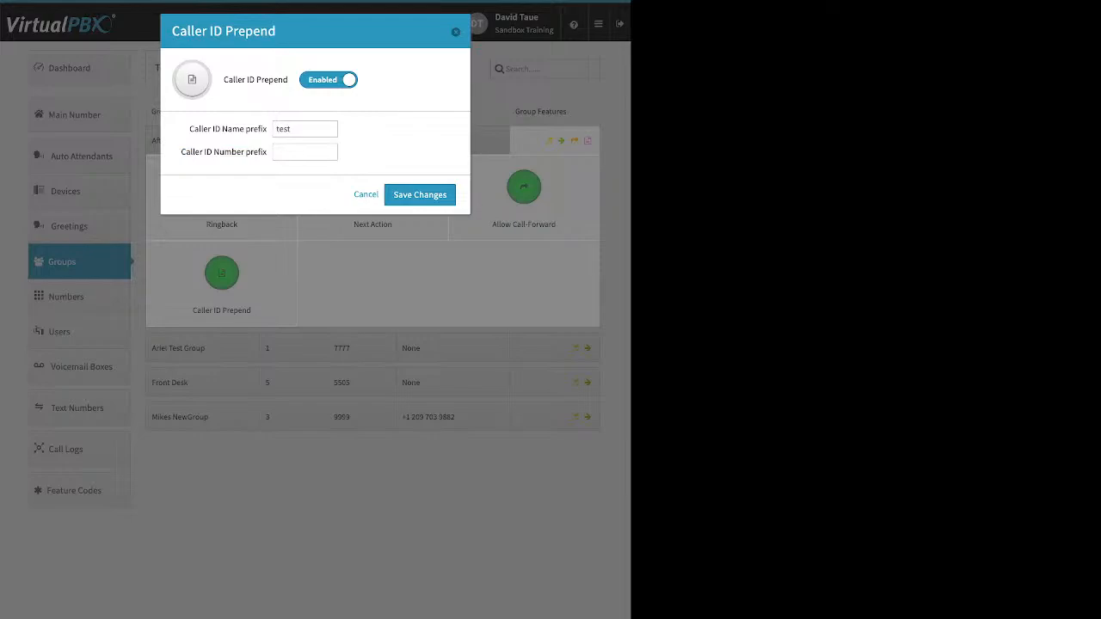
key("Escape")
left_click(80, 297)
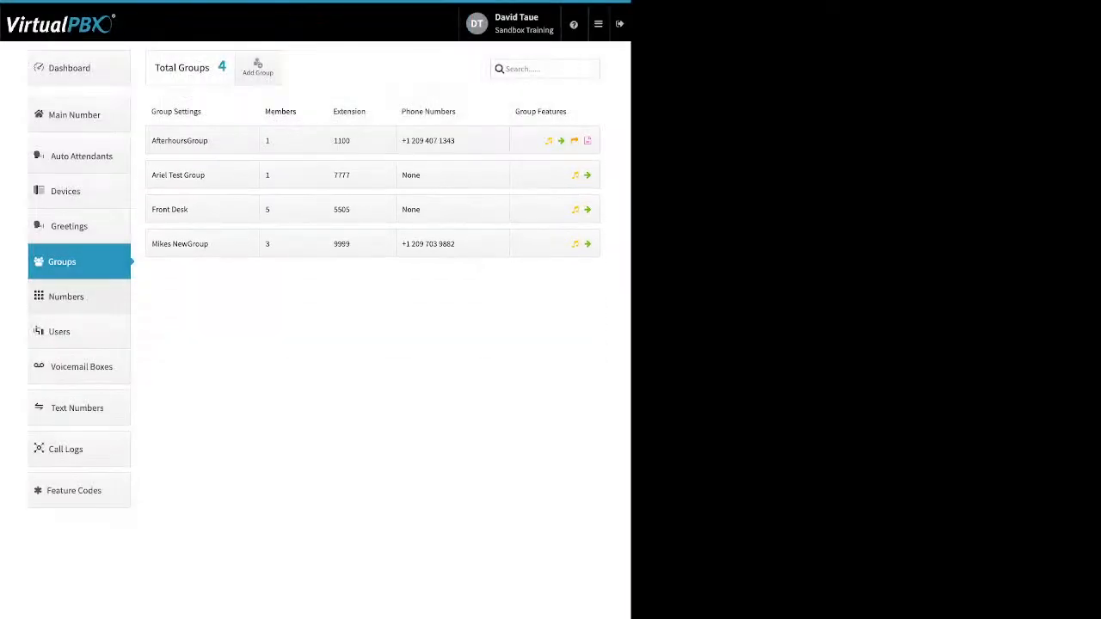
Step: Go to Numbers, glance at the office number's options, and switch to the Spare Numbers tab
left_click(79, 297)
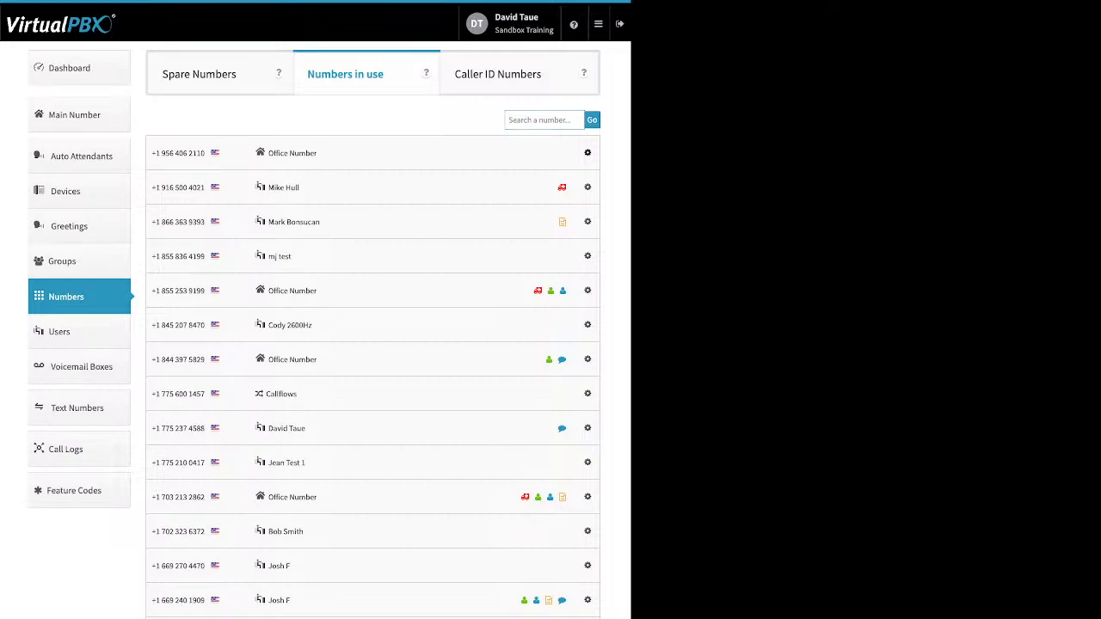
left_click(587, 153)
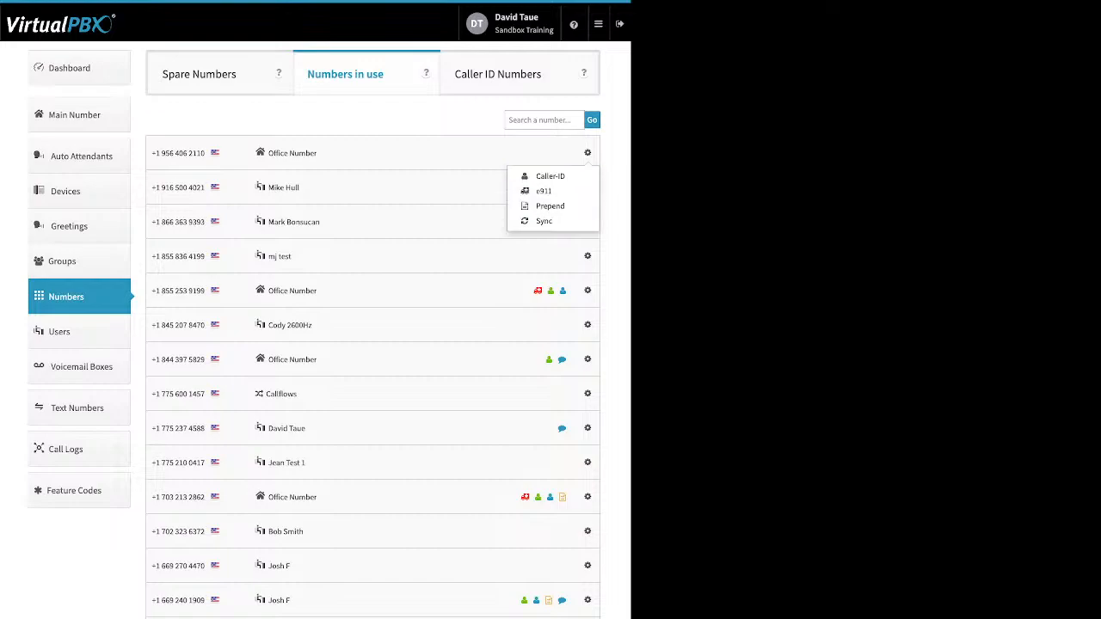
left_click(587, 153)
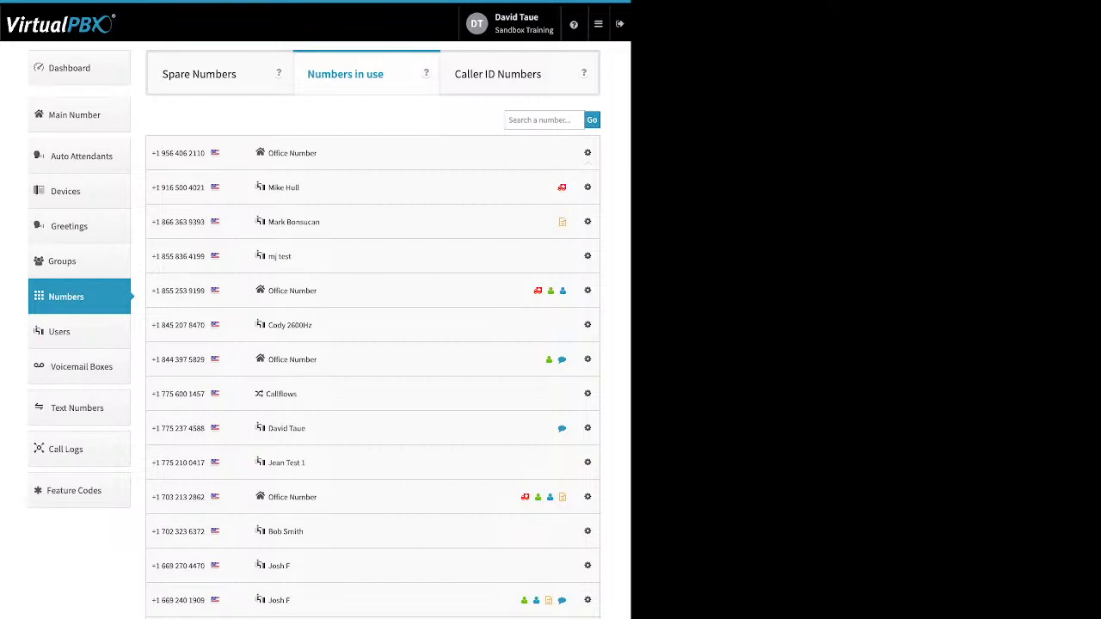
left_click(200, 74)
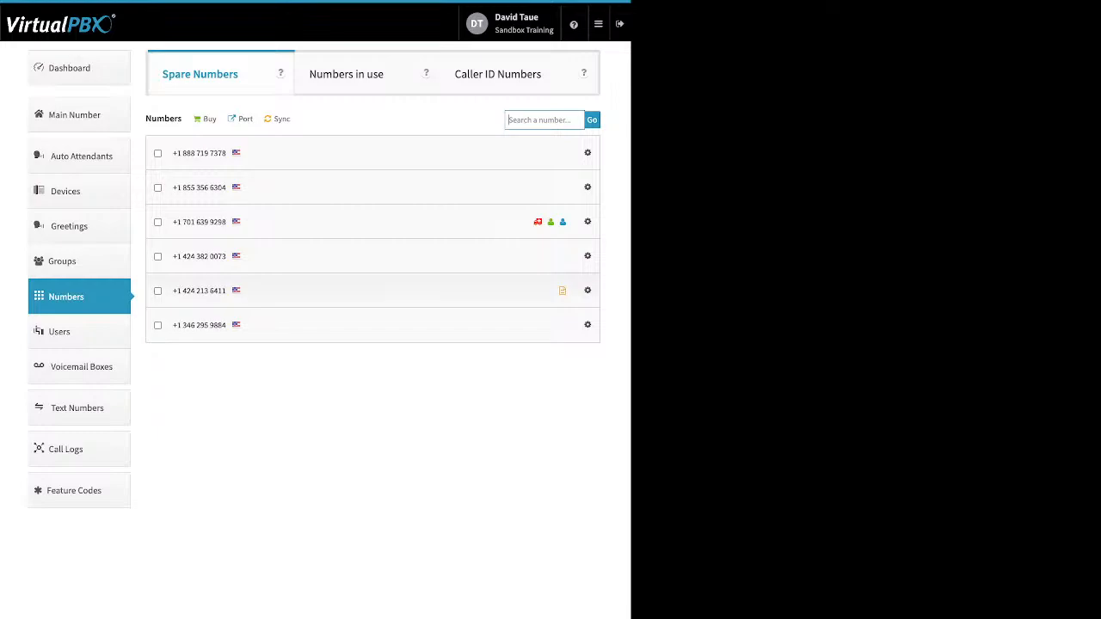
Step: Delete the first, second and fourth spare numbers, confirming the deletion and dismissing the summary
left_click_drag(144, 119, 290, 118)
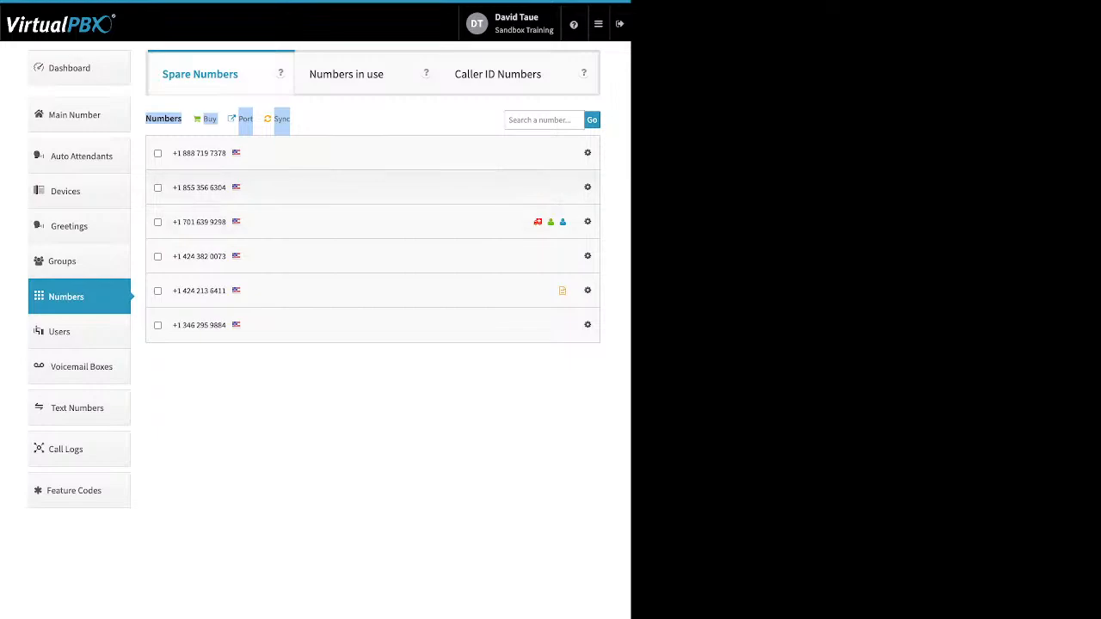
left_click(157, 153)
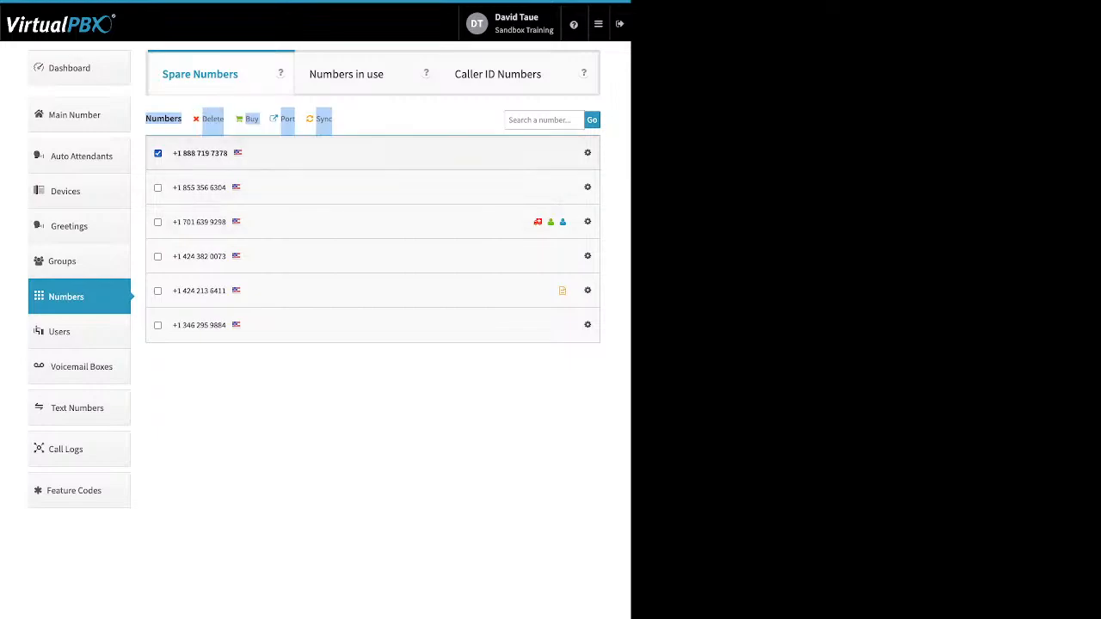
left_click(157, 187)
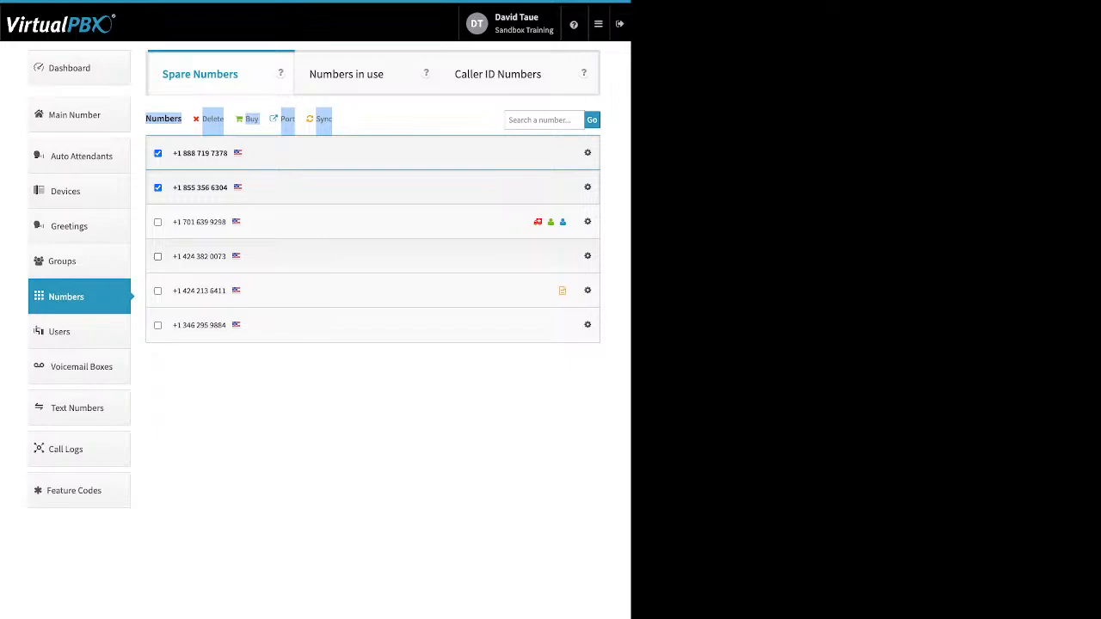
left_click(157, 256)
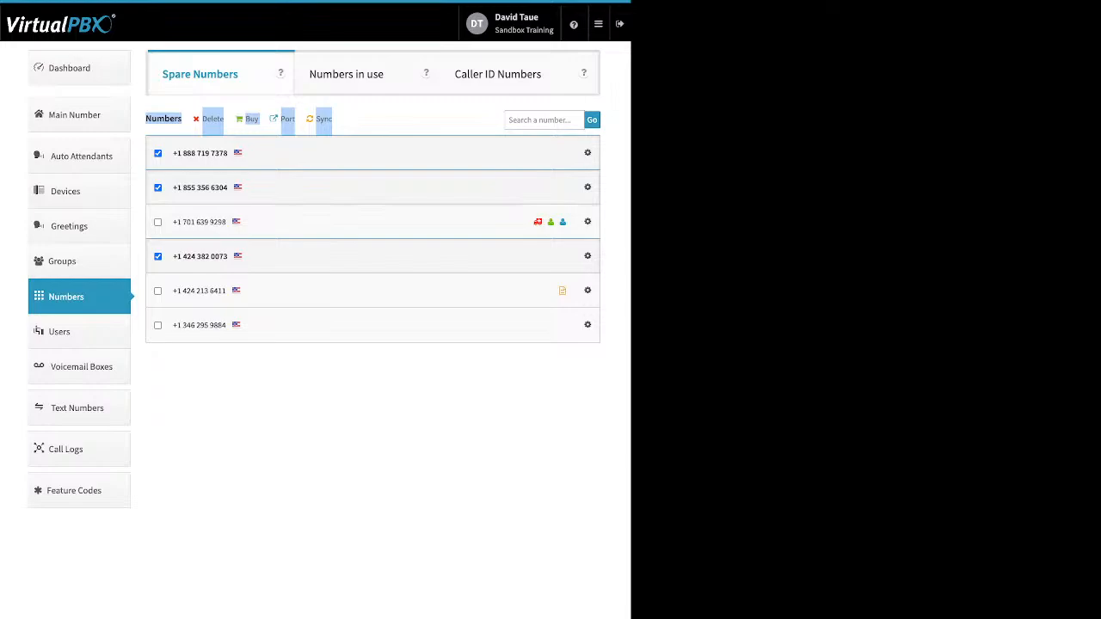
left_click(213, 119)
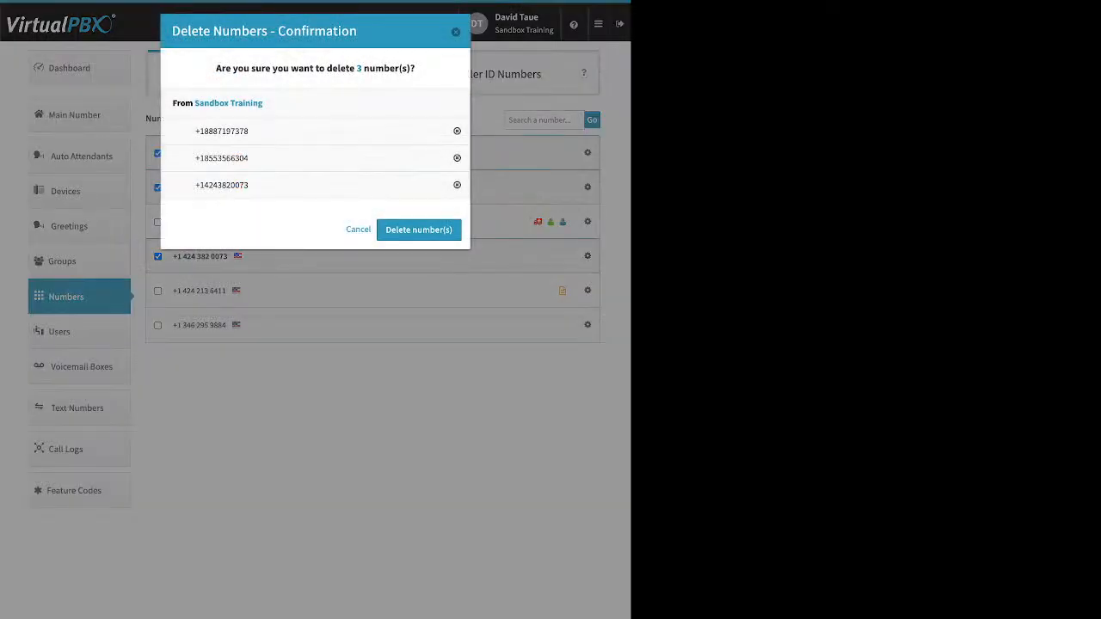
left_click(419, 230)
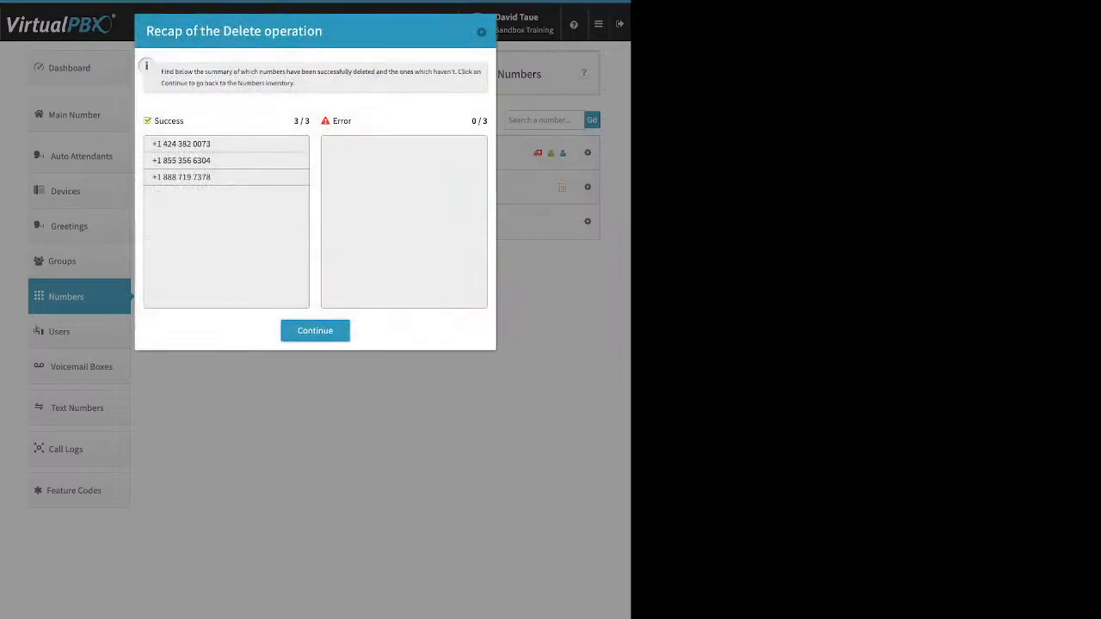
left_click(315, 330)
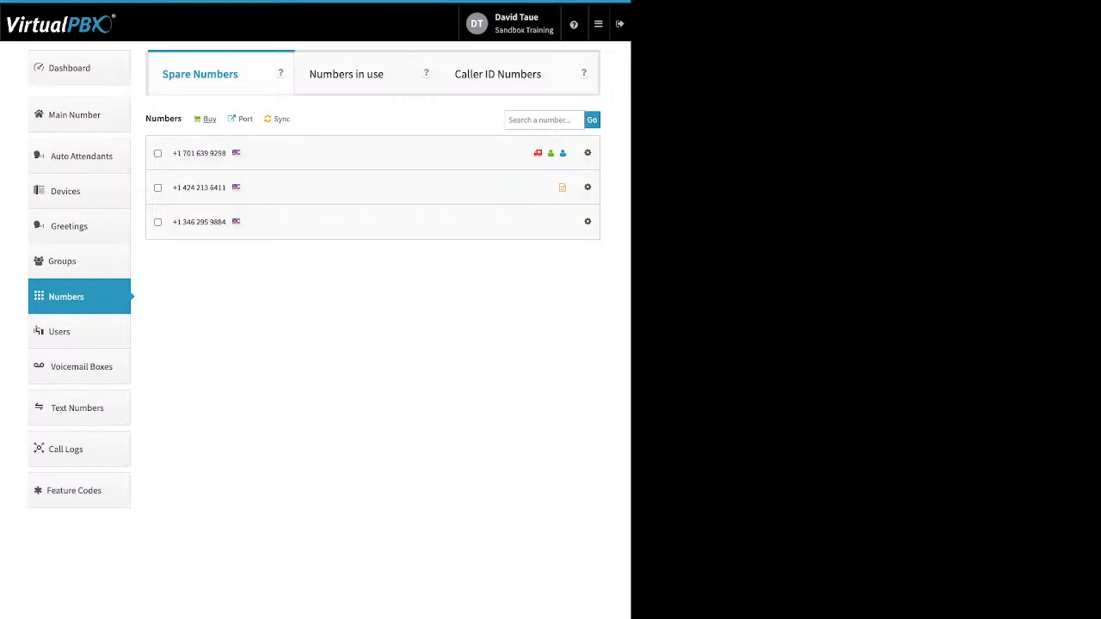
Step: Start a new port request named 'test' for U.S. Local Numbers and continue to the next step
left_click(209, 119)
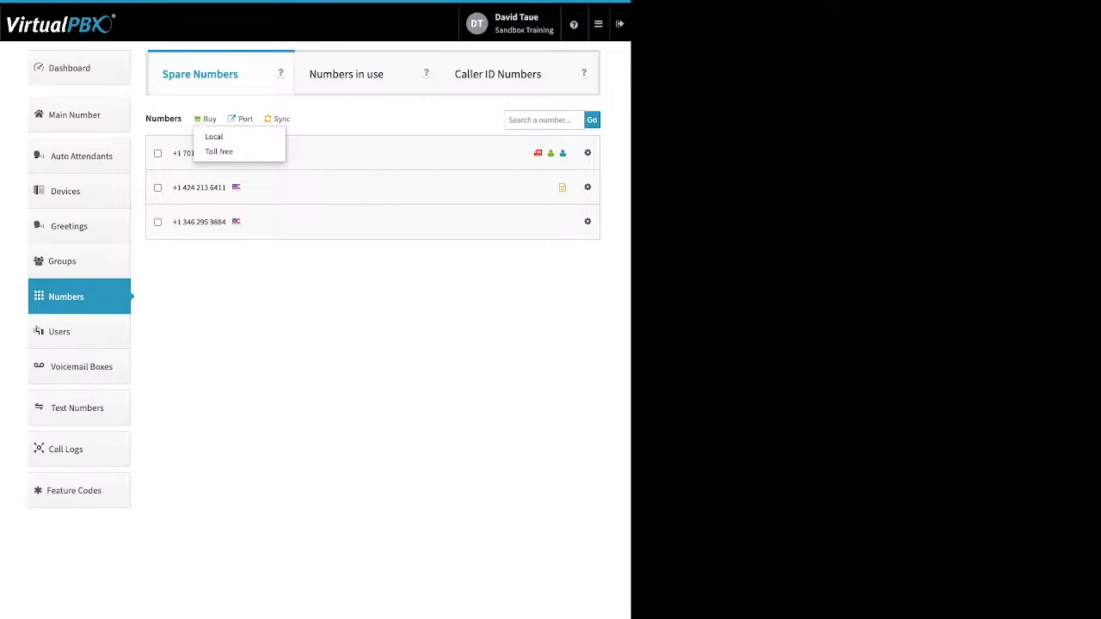
left_click(245, 120)
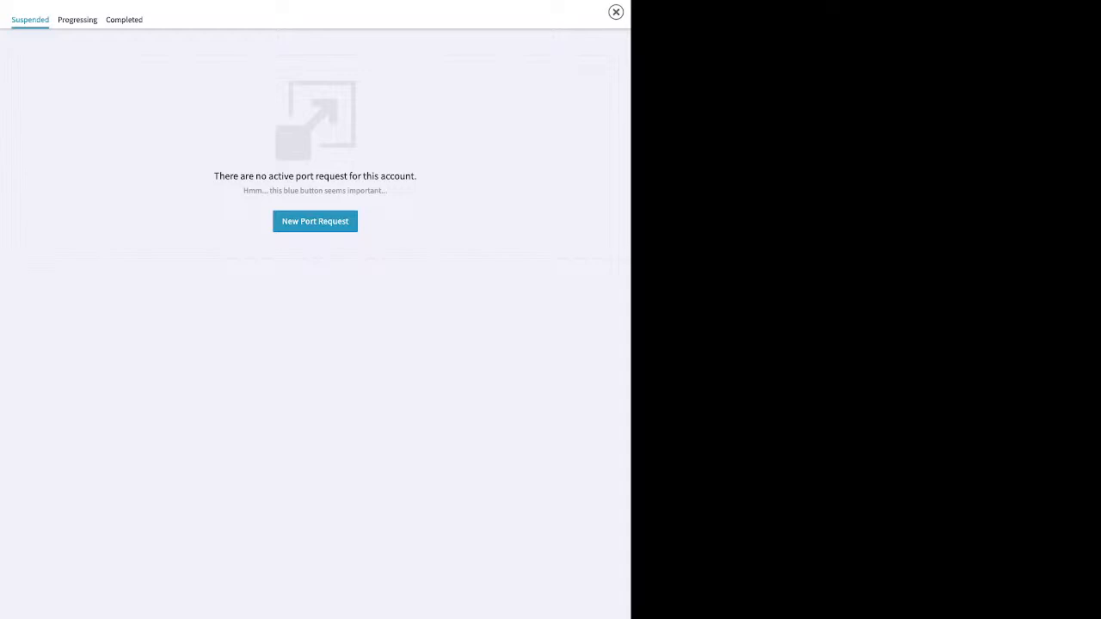
left_click(315, 221)
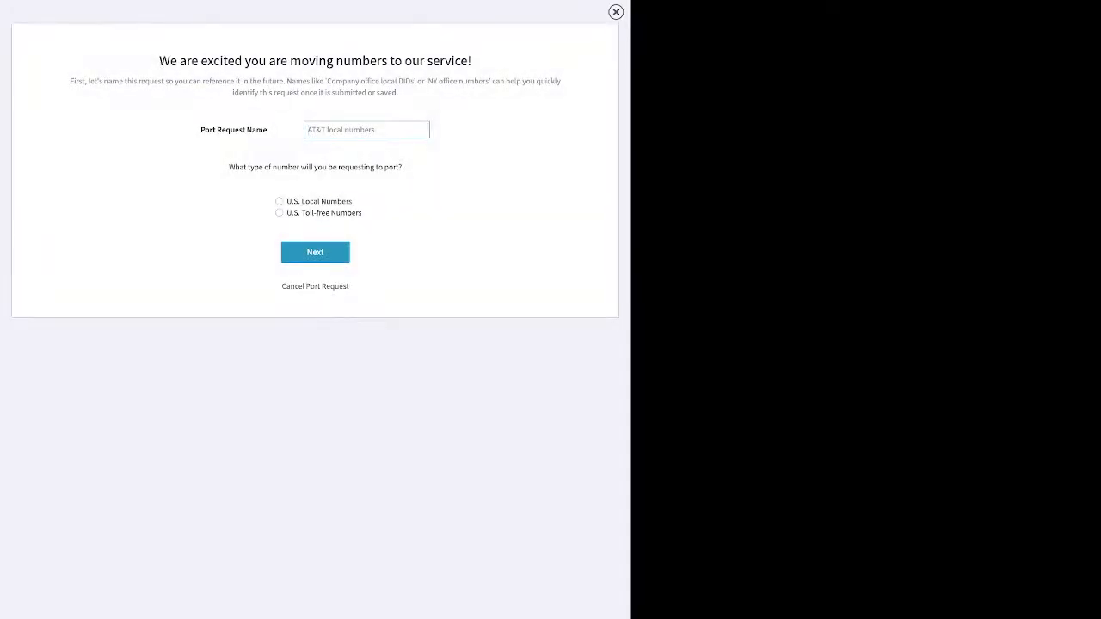
type("test")
left_click(278, 202)
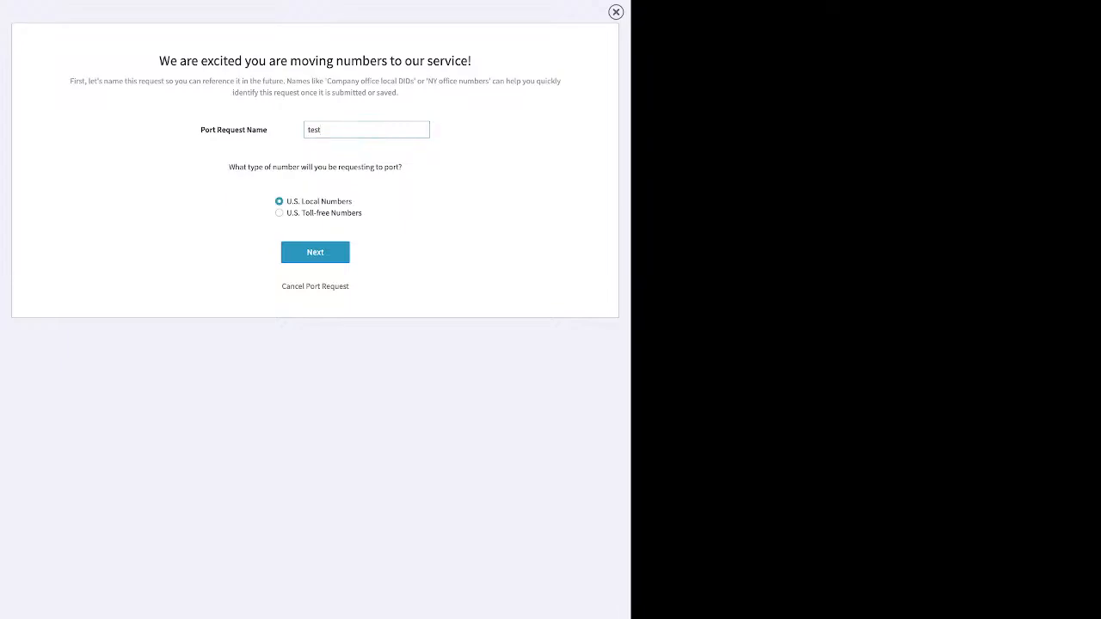
left_click(315, 252)
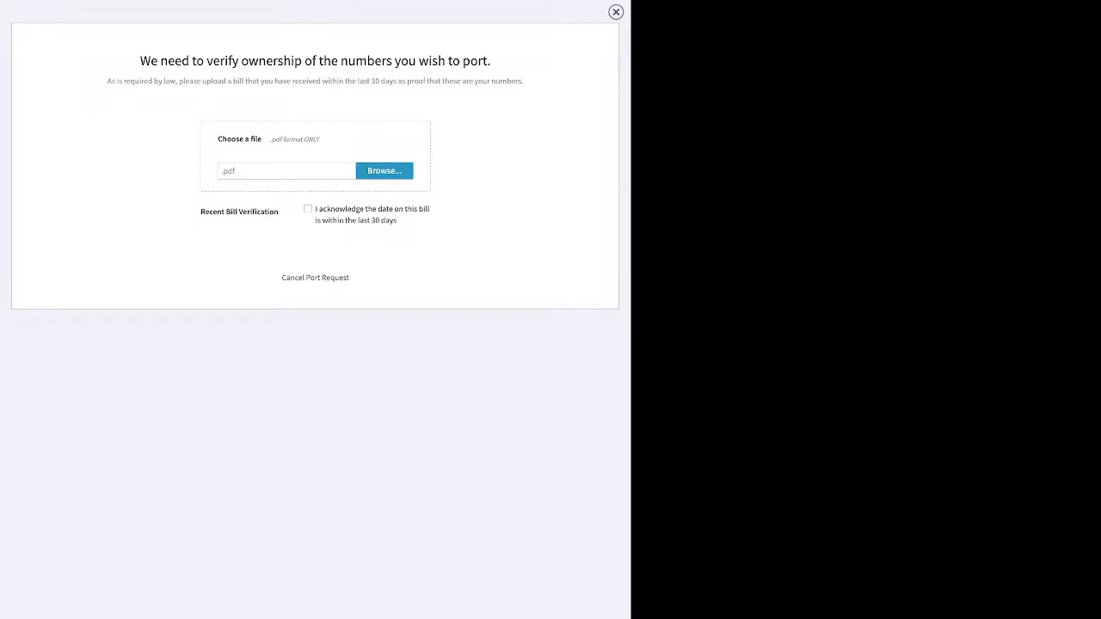
Step: Close the port request overlay to return to the Spare Numbers list
left_click(617, 13)
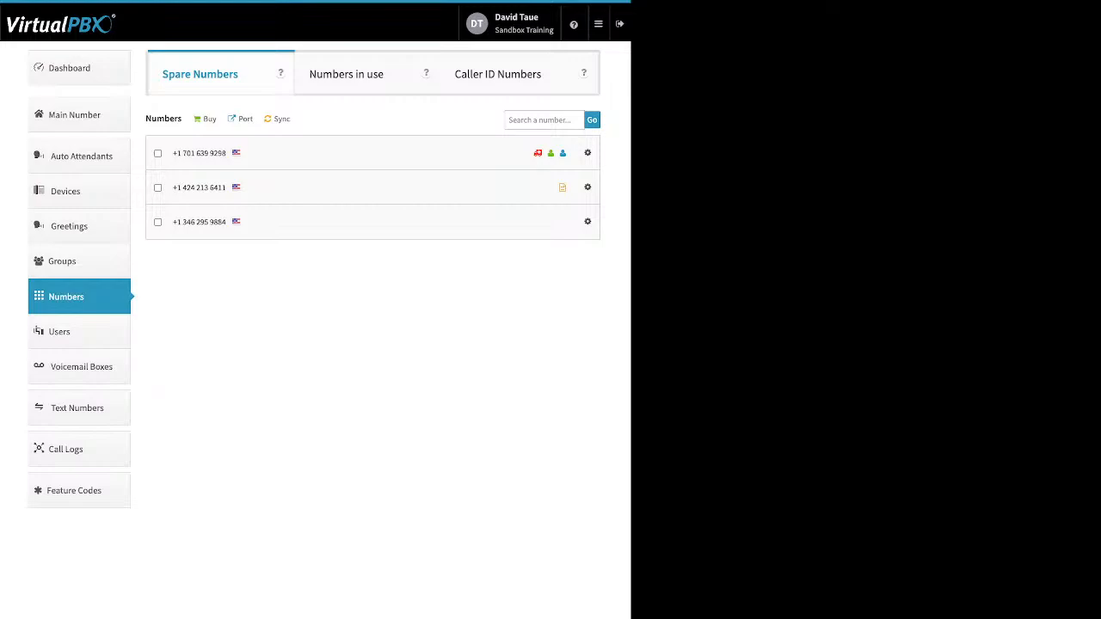
Step: Open the Users list and bring up the Add User and Device form
left_click(79, 332)
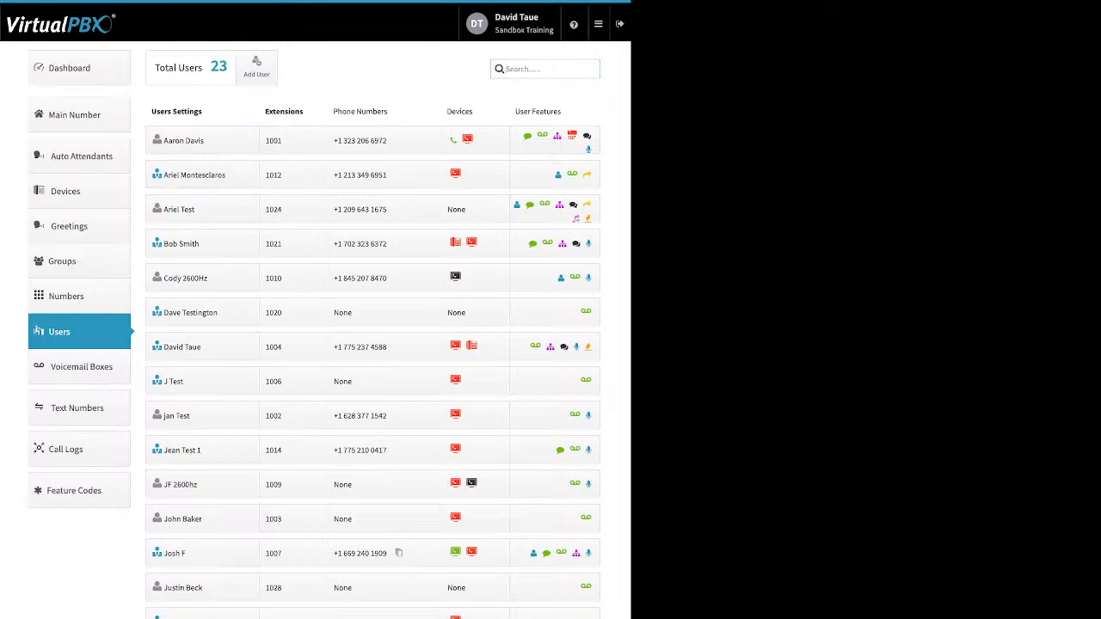
left_click(257, 68)
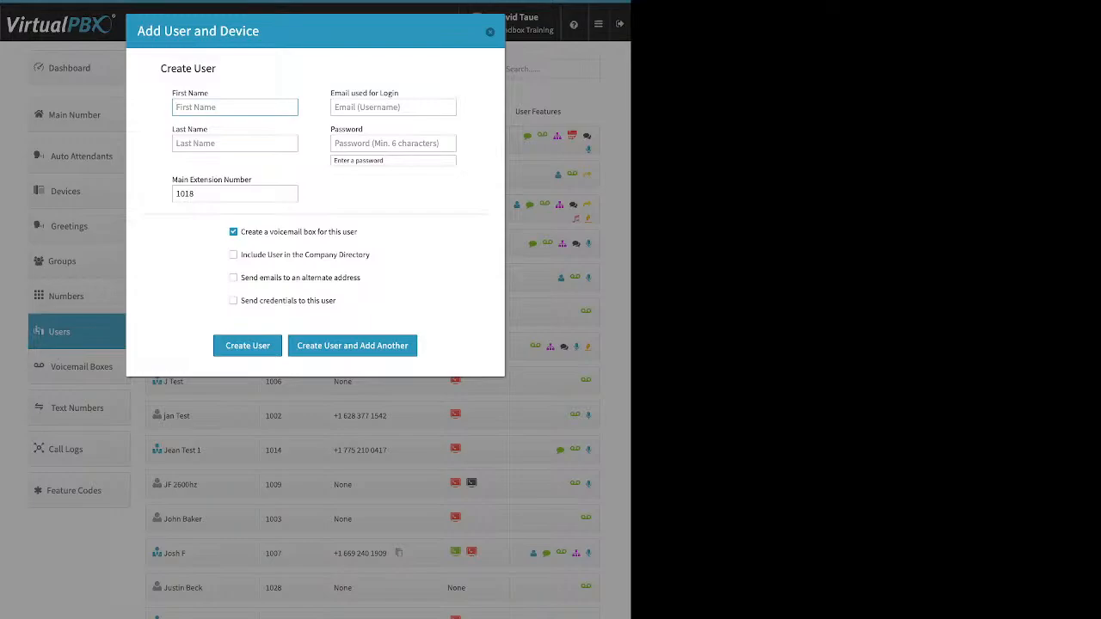
Step: Walk through the first name, login email, password, extension 1018 and voicemail box fields
left_click_drag(209, 93, 197, 92)
left_click(206, 107)
left_click(393, 107)
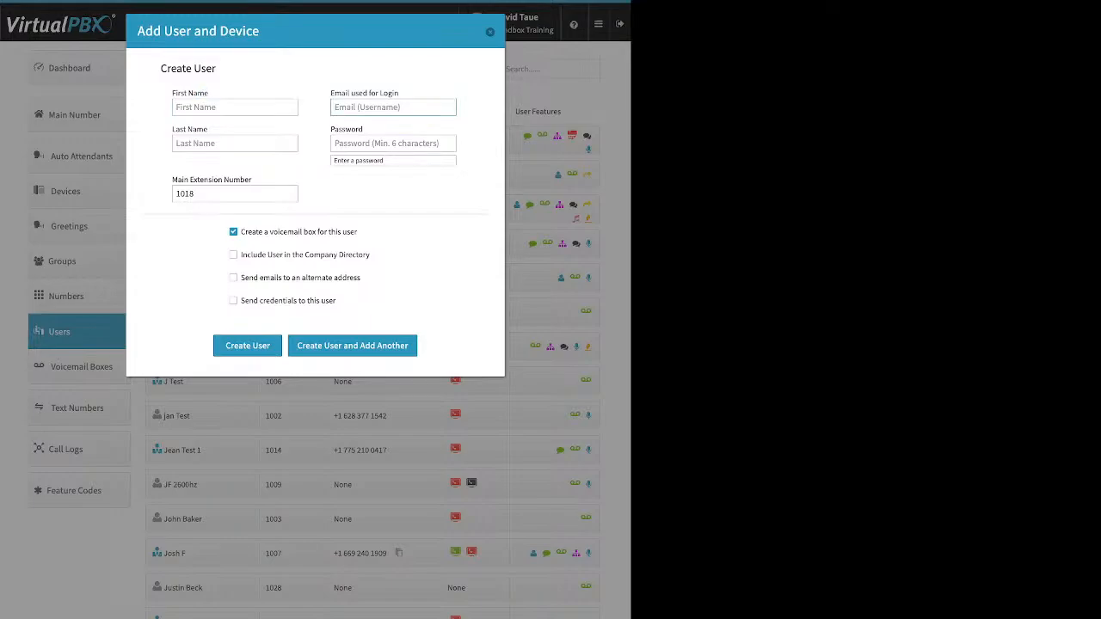
left_click_drag(399, 93, 331, 93)
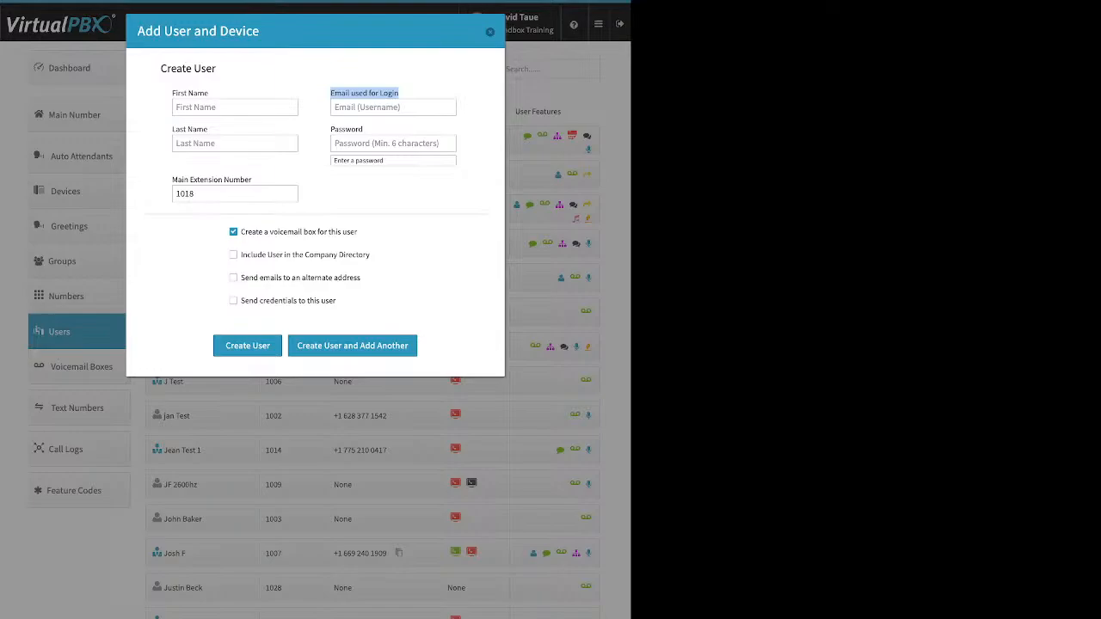
left_click(393, 144)
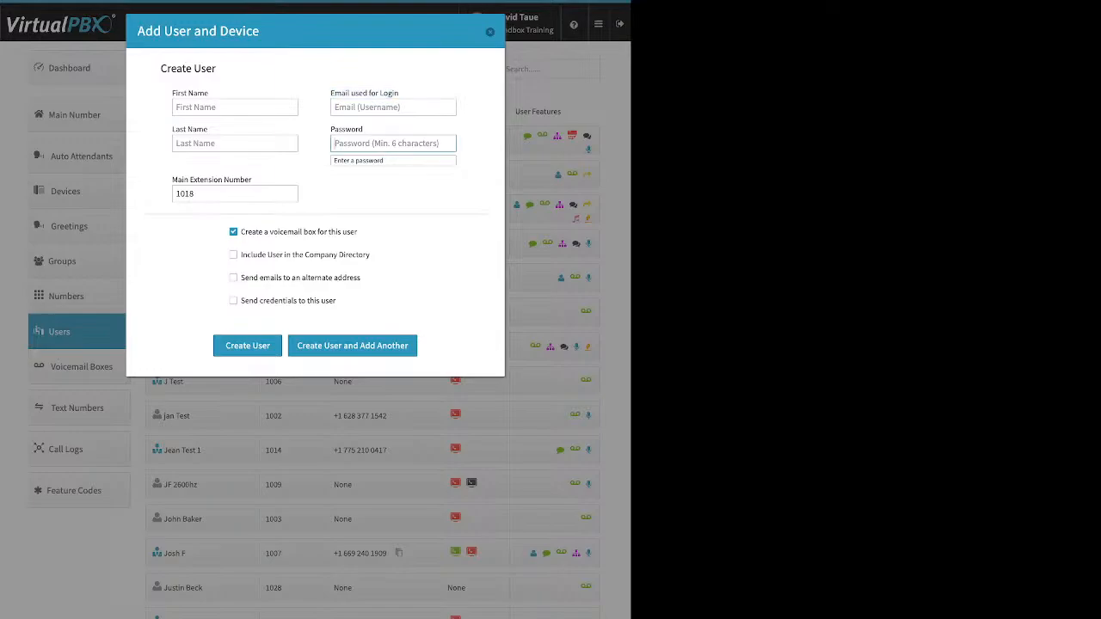
left_click_drag(203, 194, 181, 194)
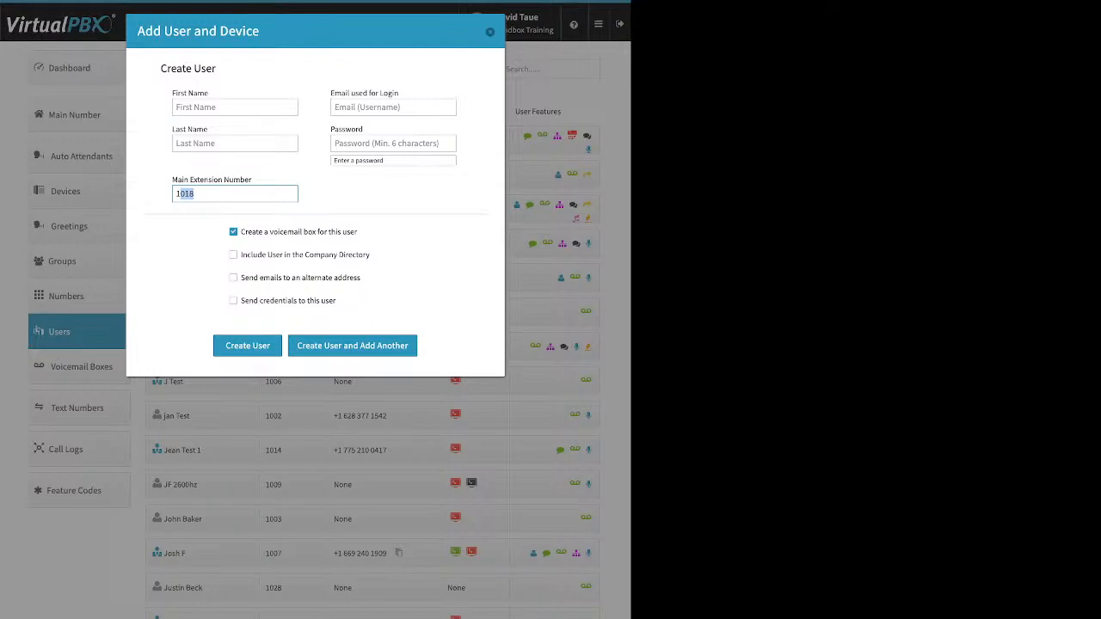
left_click_drag(359, 232, 252, 233)
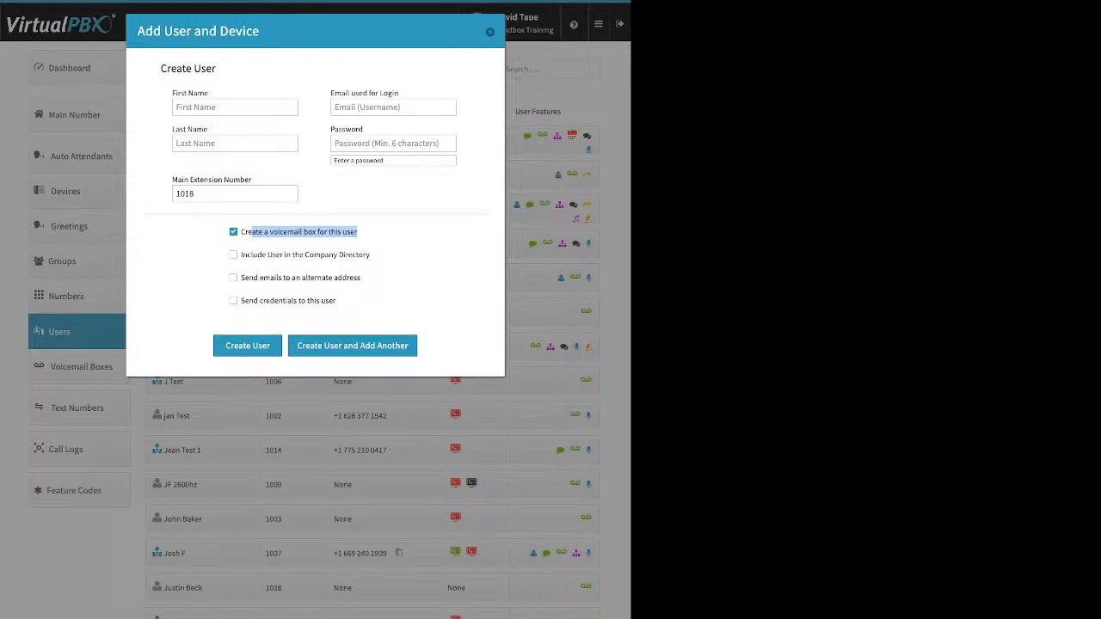
Step: Toggle the company directory, alternate email and send-credentials checkboxes, then close without creating a user
left_click(233, 254)
left_click_drag(370, 256, 240, 255)
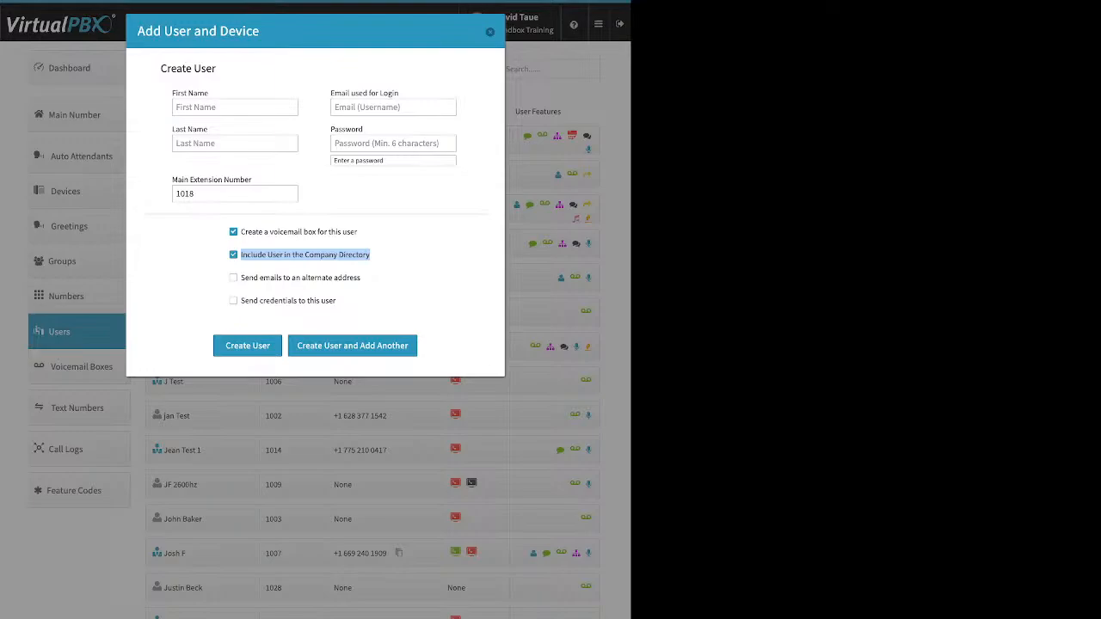
left_click_drag(361, 278, 240, 278)
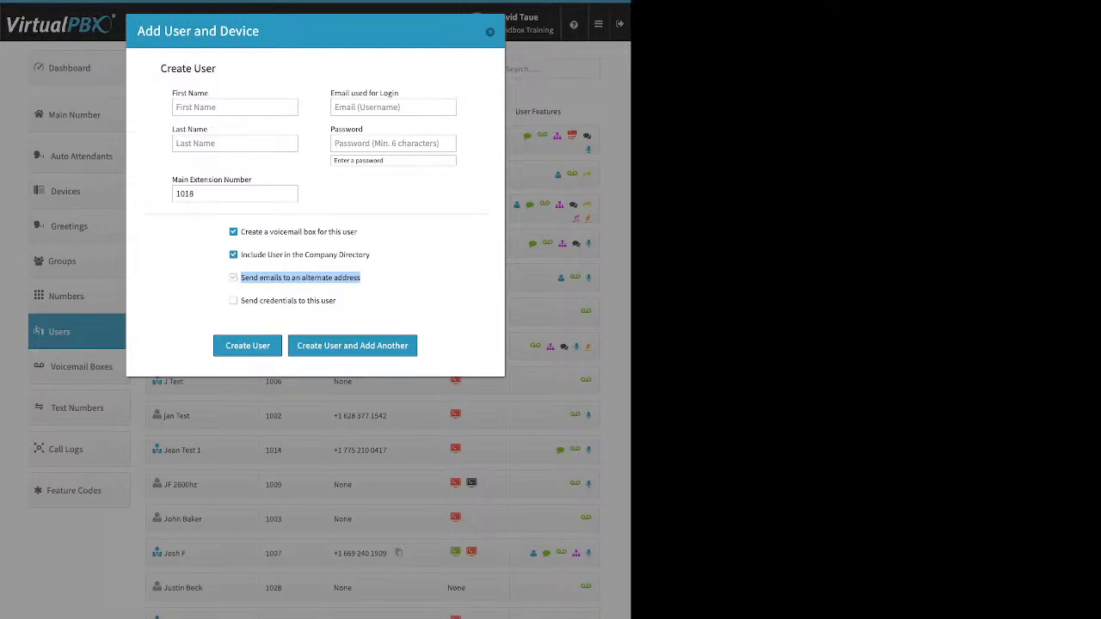
left_click(233, 278)
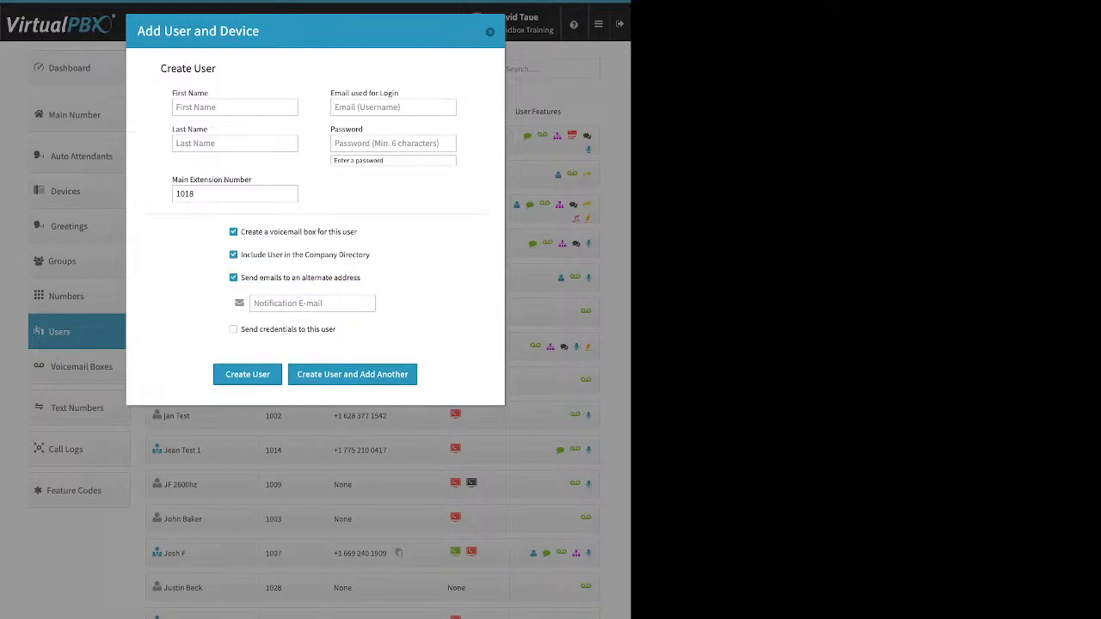
left_click(312, 303)
left_click(234, 278)
left_click_drag(336, 300, 244, 300)
left_click(234, 300)
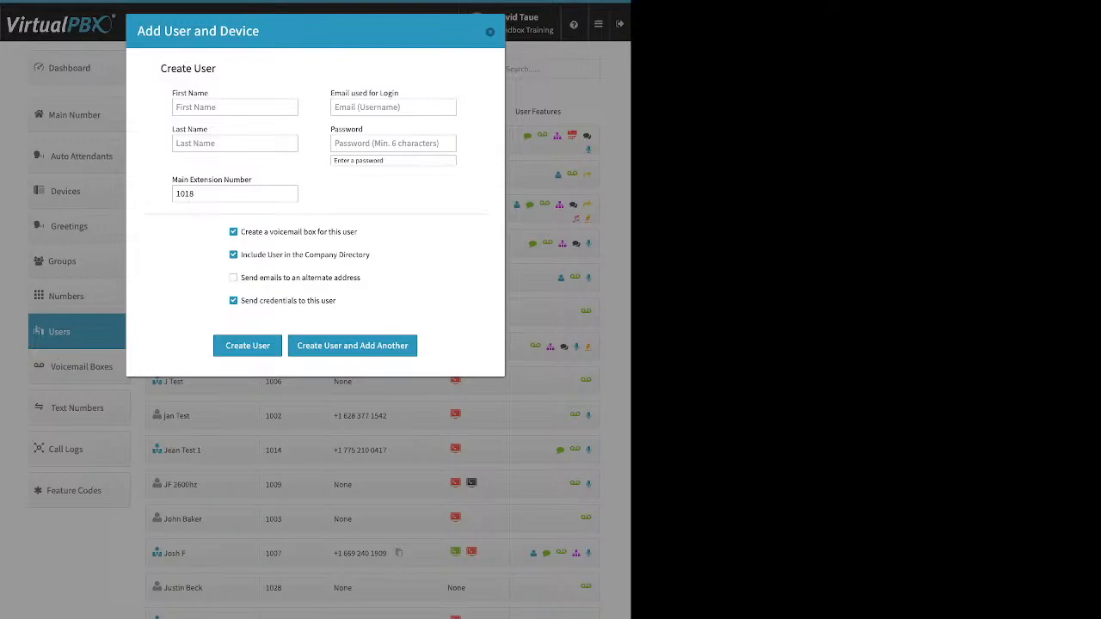
left_click(491, 32)
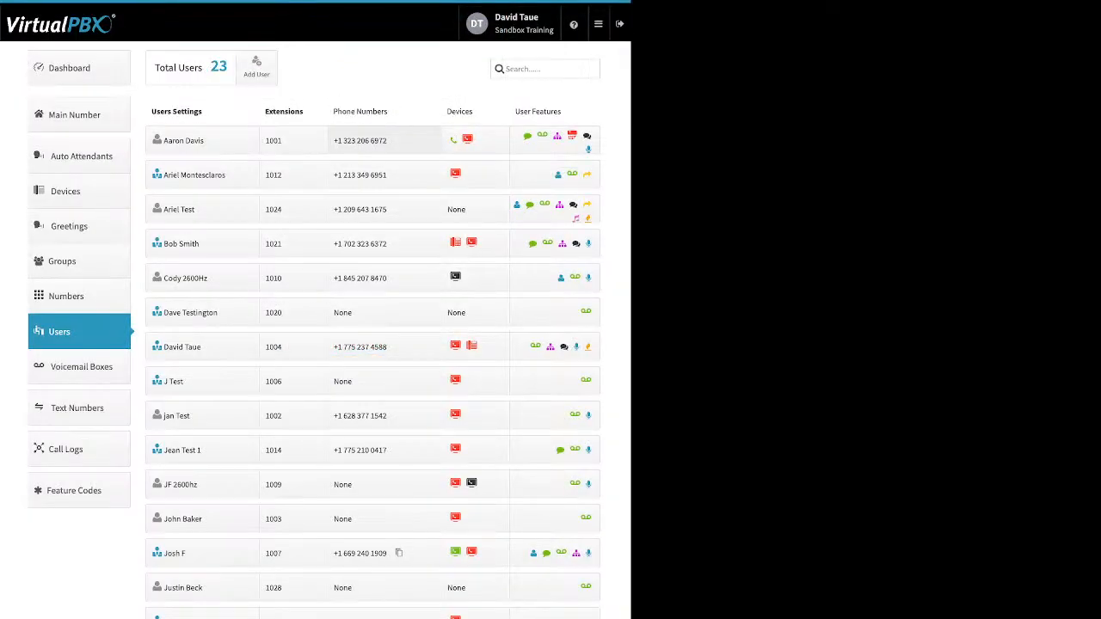
Step: Open the first user's settings and open then cancel the Change Credentials and Change PIN editors
left_click(193, 140)
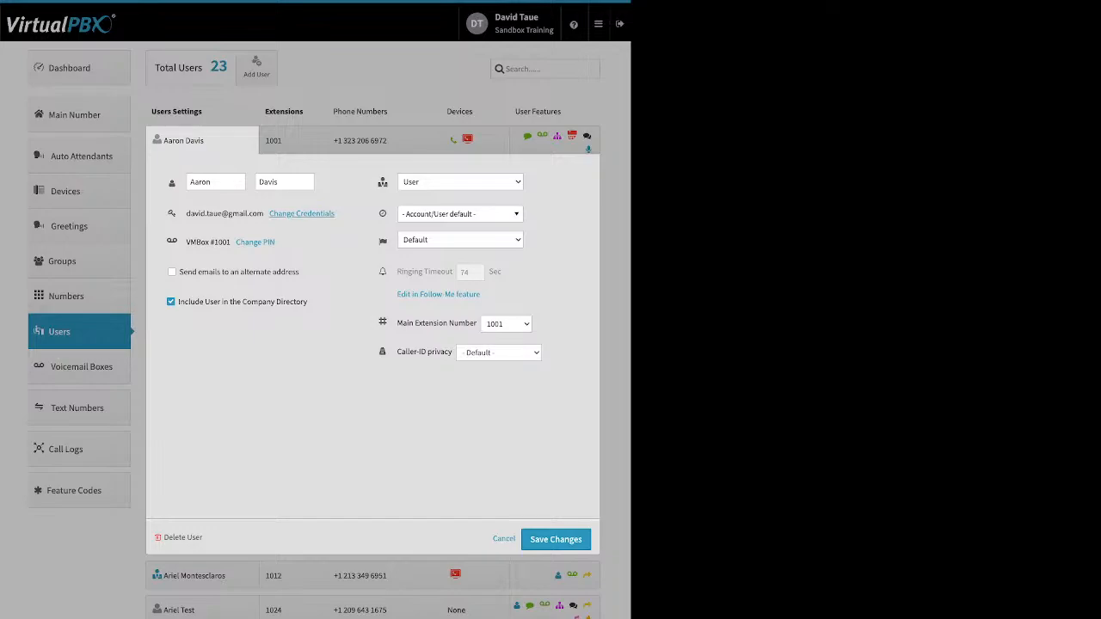
left_click_drag(337, 214, 257, 214)
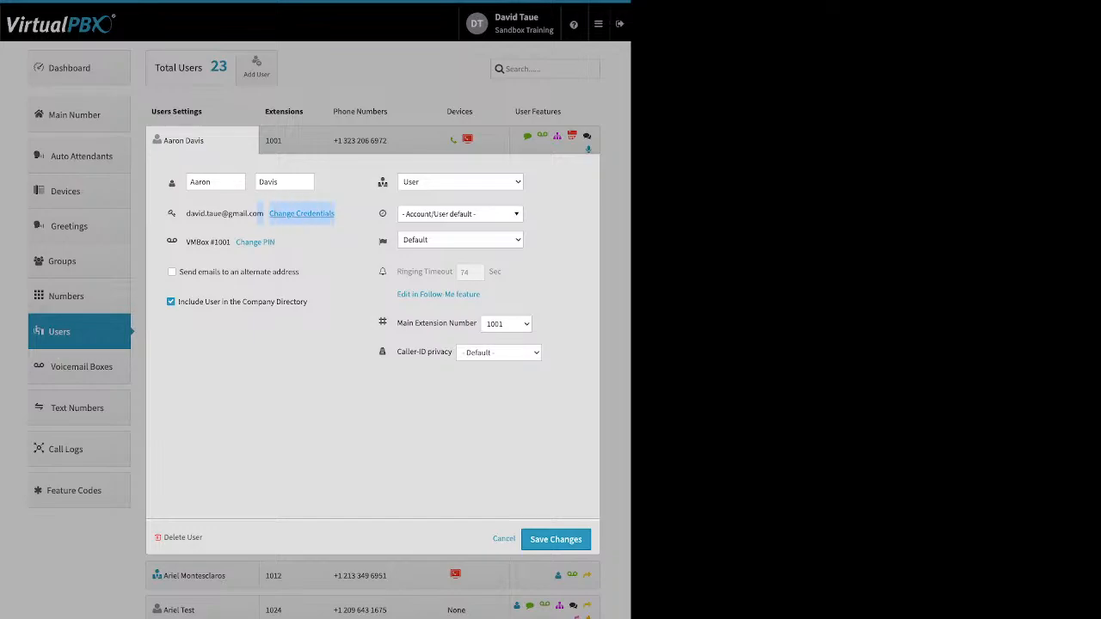
left_click(301, 214)
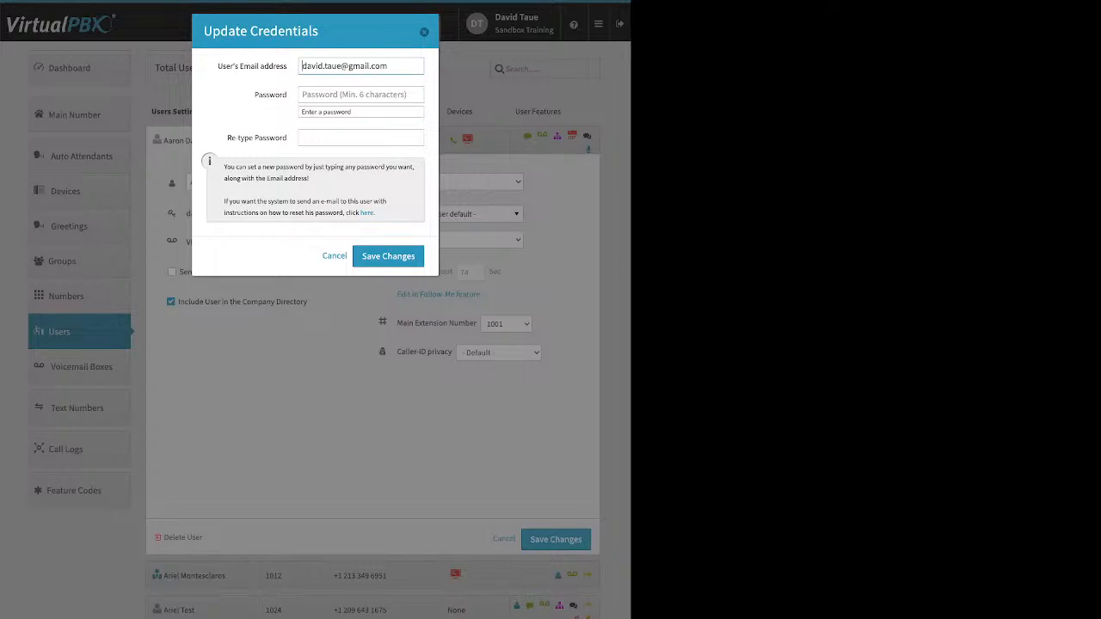
double_click(367, 212)
key("Escape")
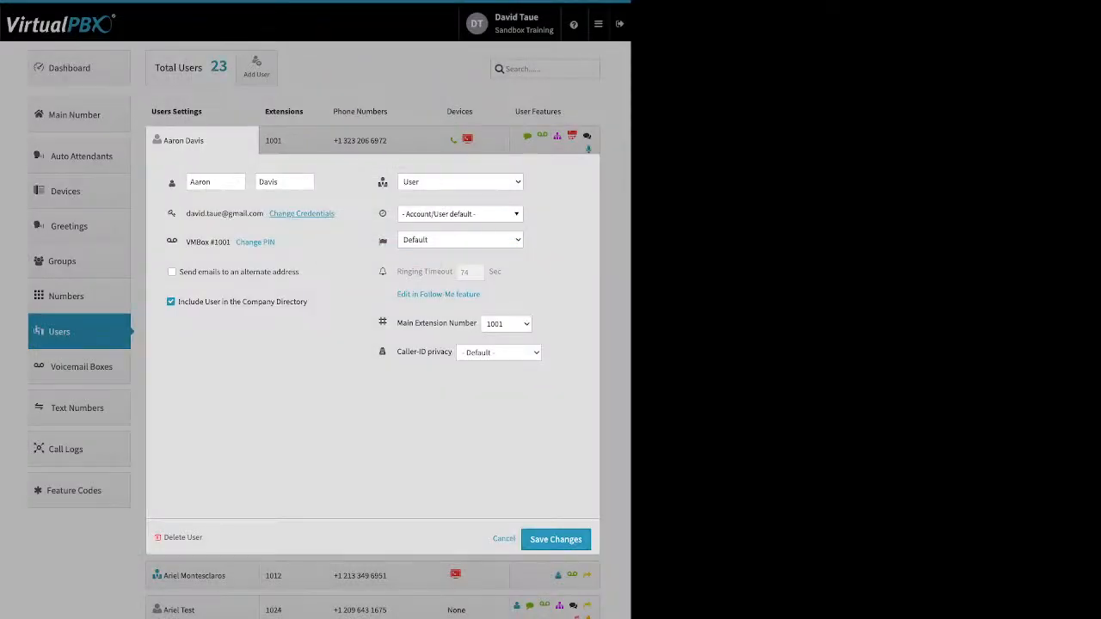
left_click_drag(276, 243, 235, 242)
left_click(255, 243)
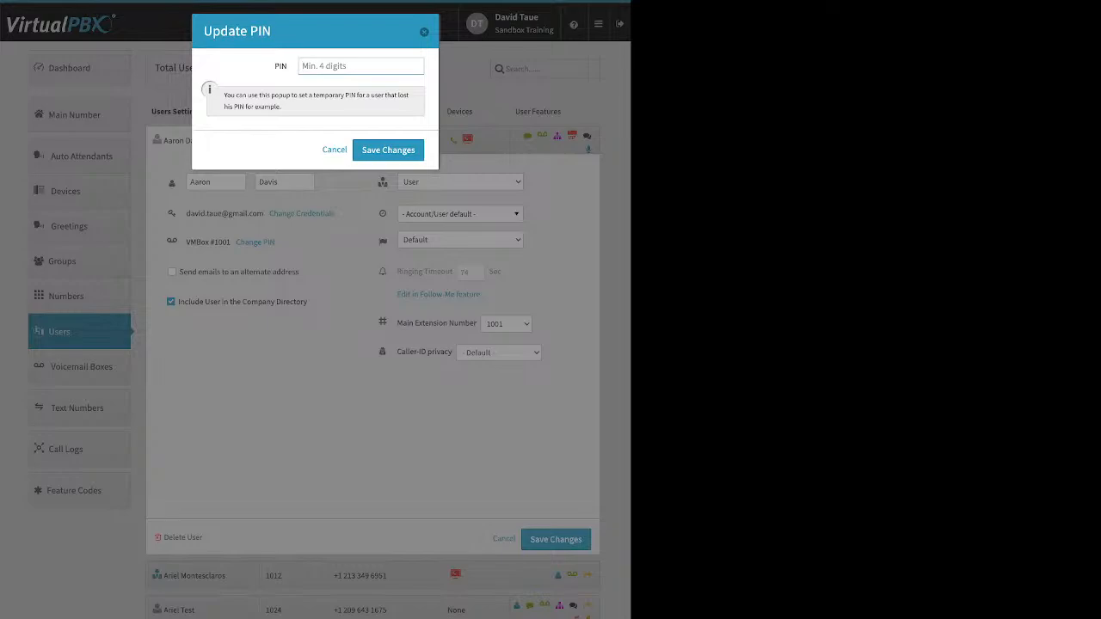
key("Escape")
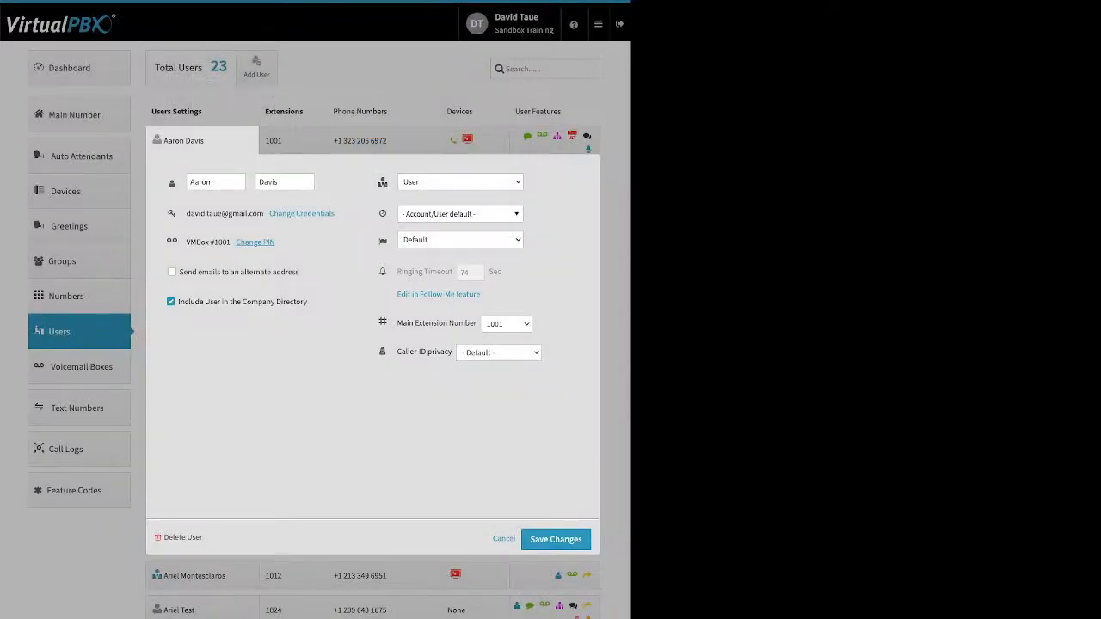
Step: Review the alternate email and company directory options and browse the time zone list unchanged
left_click_drag(198, 272, 299, 272)
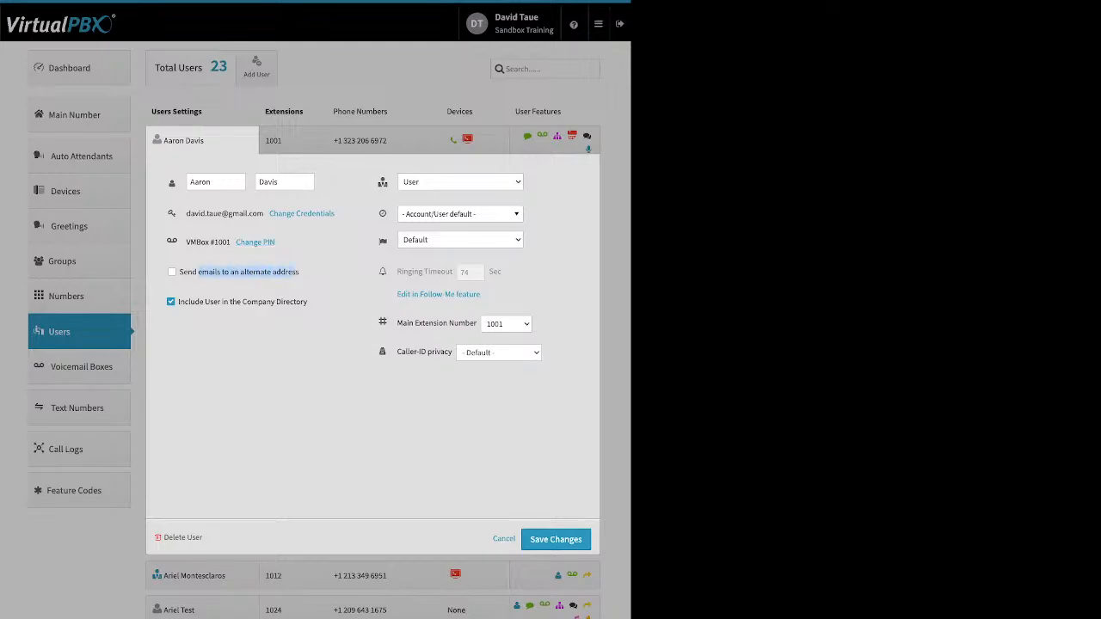
left_click_drag(308, 301, 178, 302)
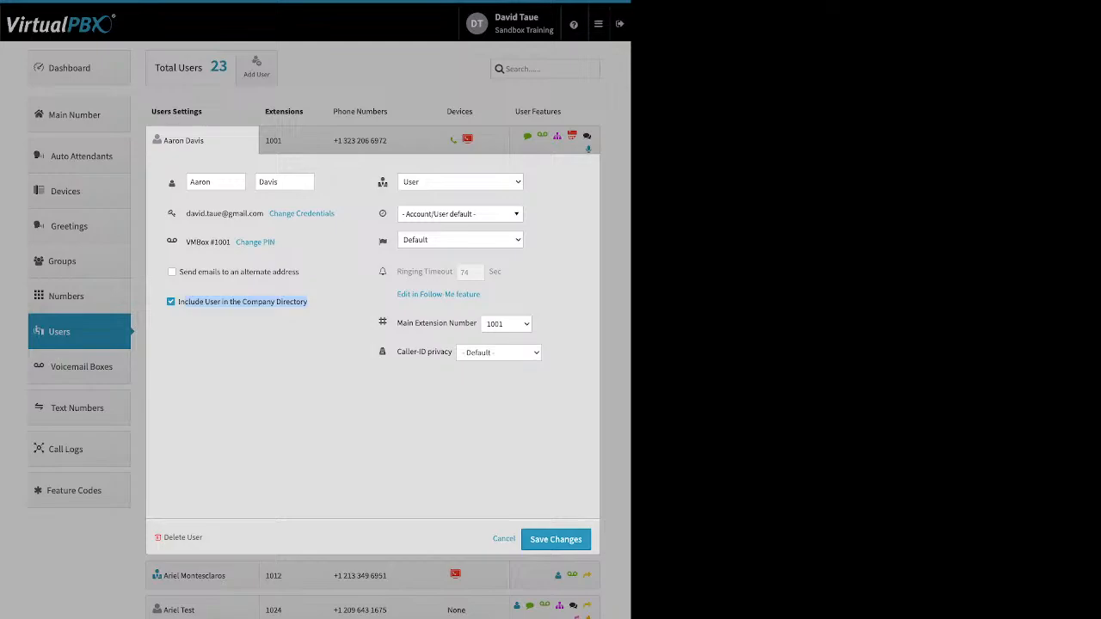
left_click(460, 183)
left_click(460, 214)
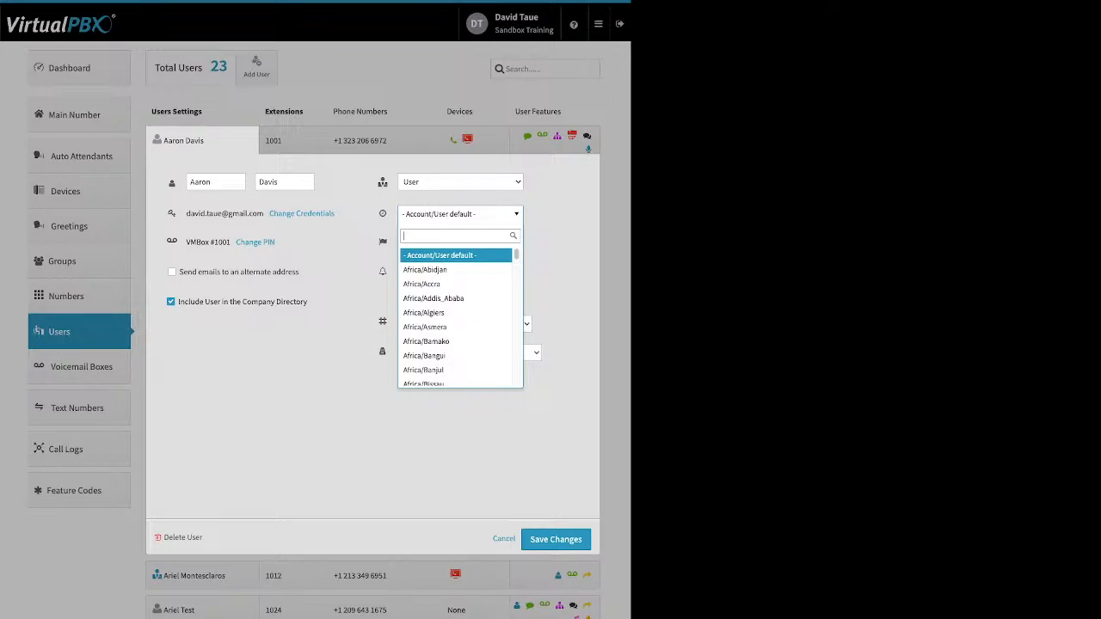
key("Escape")
mouse_move(383, 242)
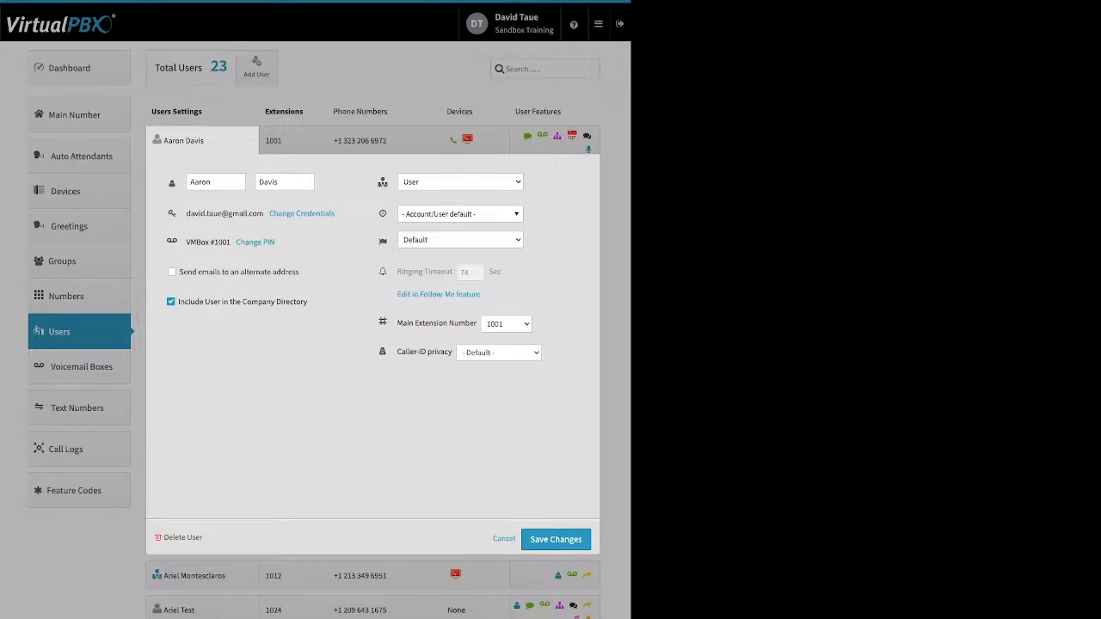
mouse_move(448, 272)
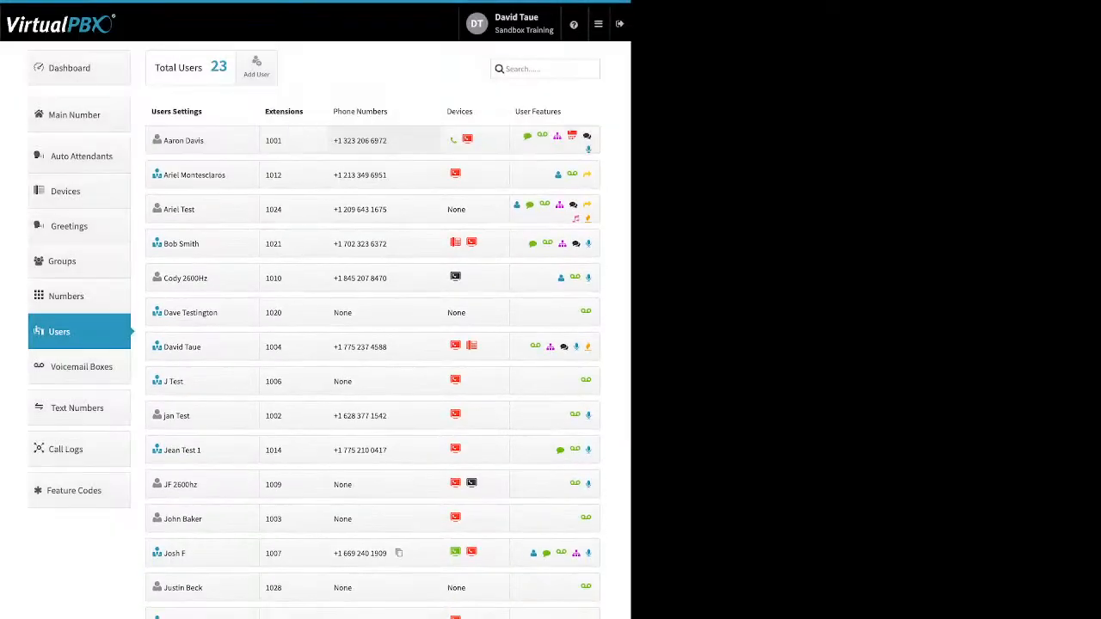
Step: Open extension 1001's phone number settings and cancel, leaving its assigned number unchanged
left_click(384, 140)
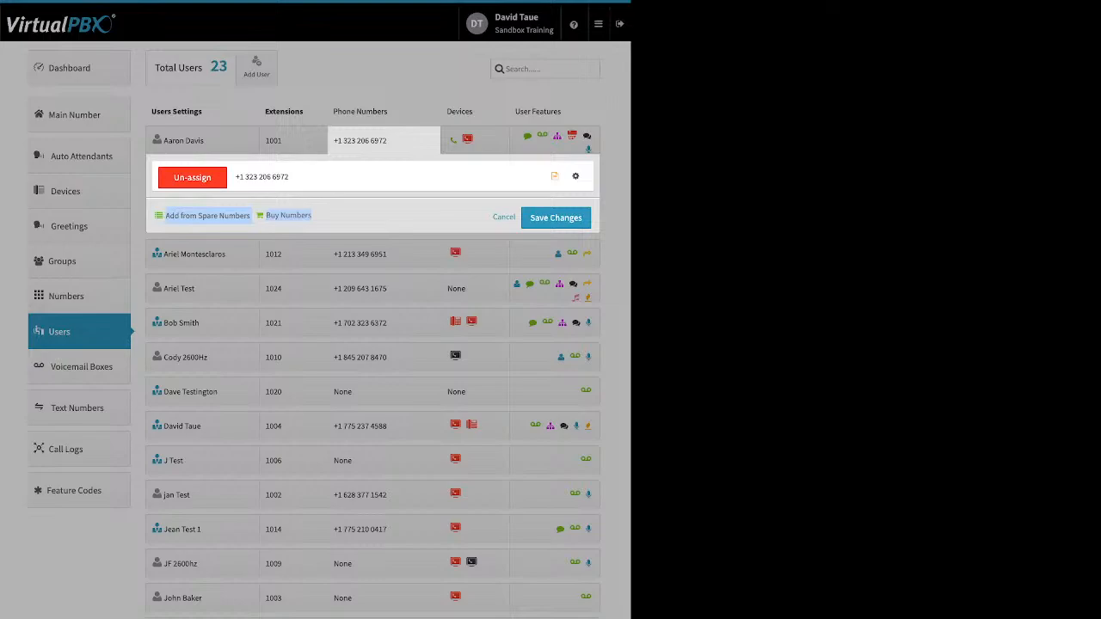
left_click(504, 216)
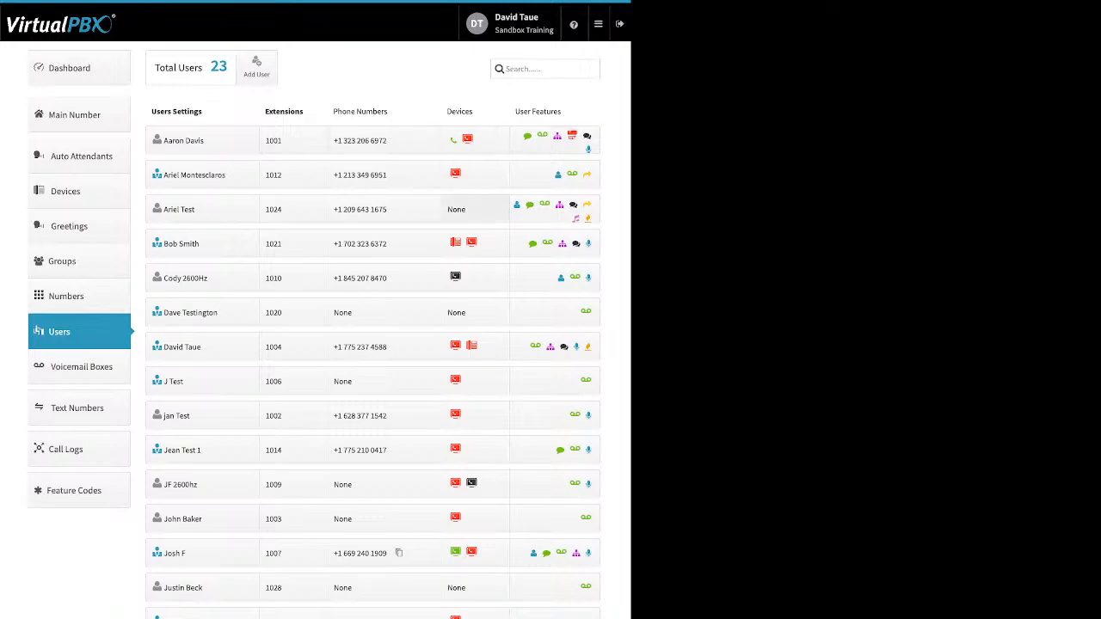
left_click(456, 209)
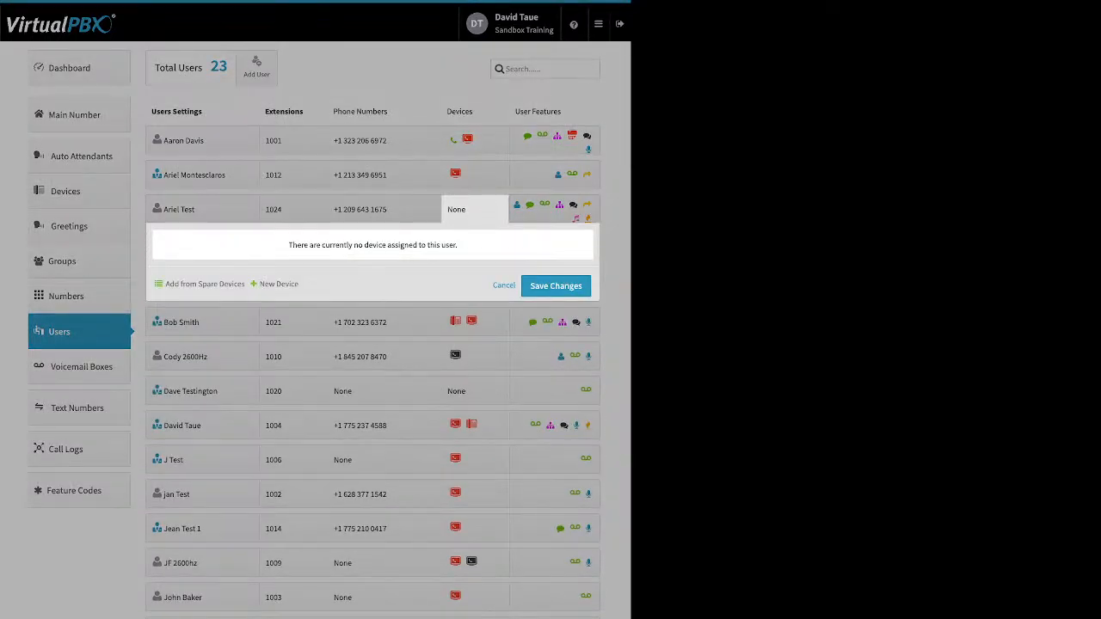
left_click(279, 283)
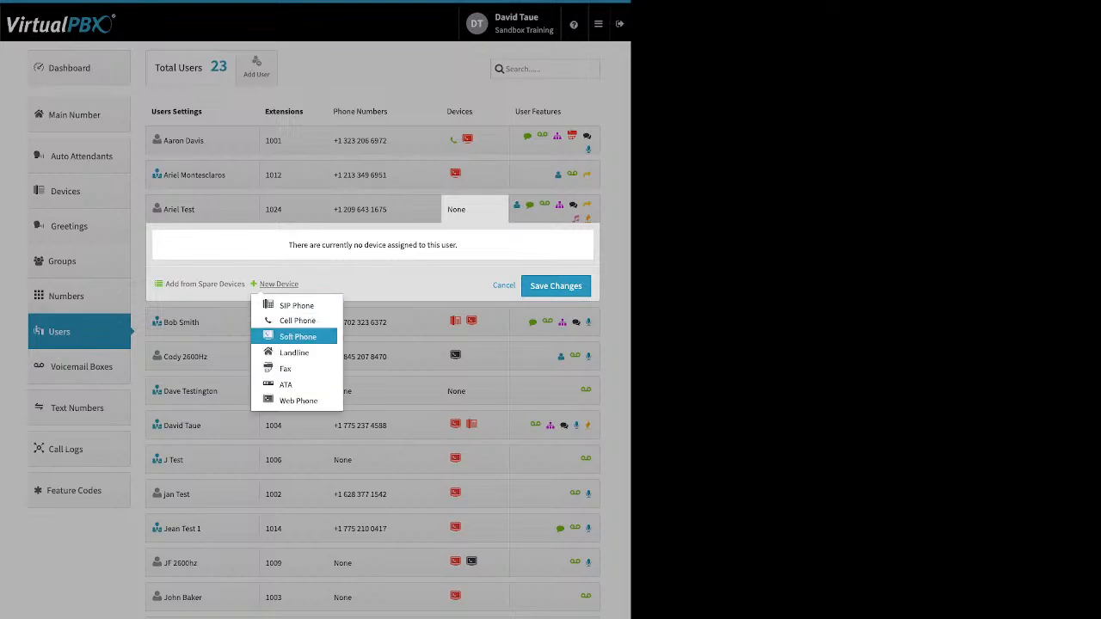
left_click(297, 336)
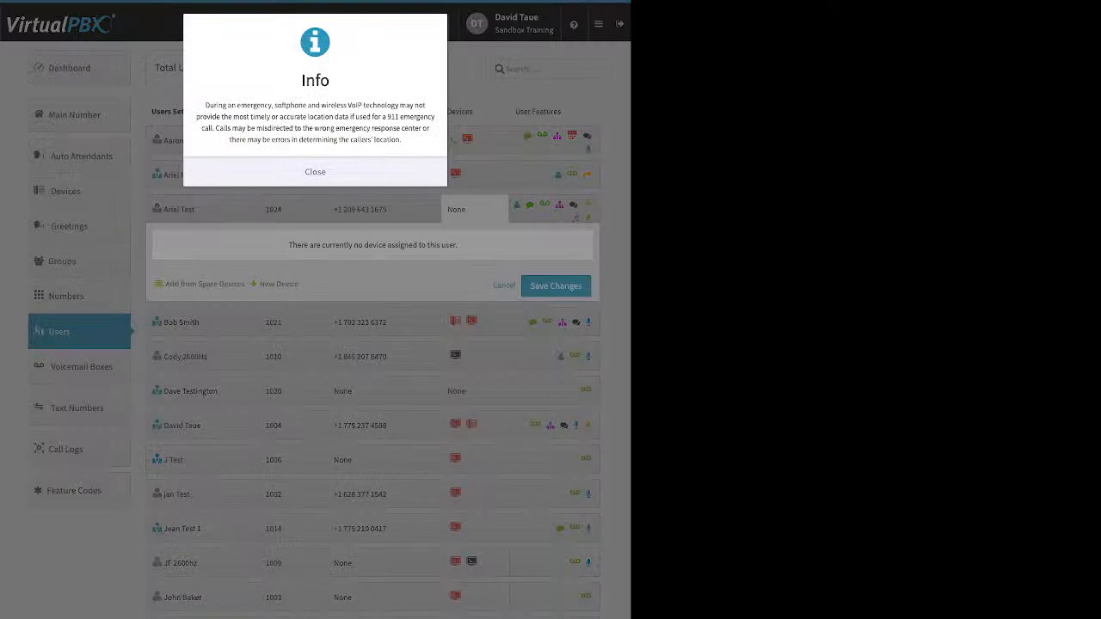
left_click(315, 172)
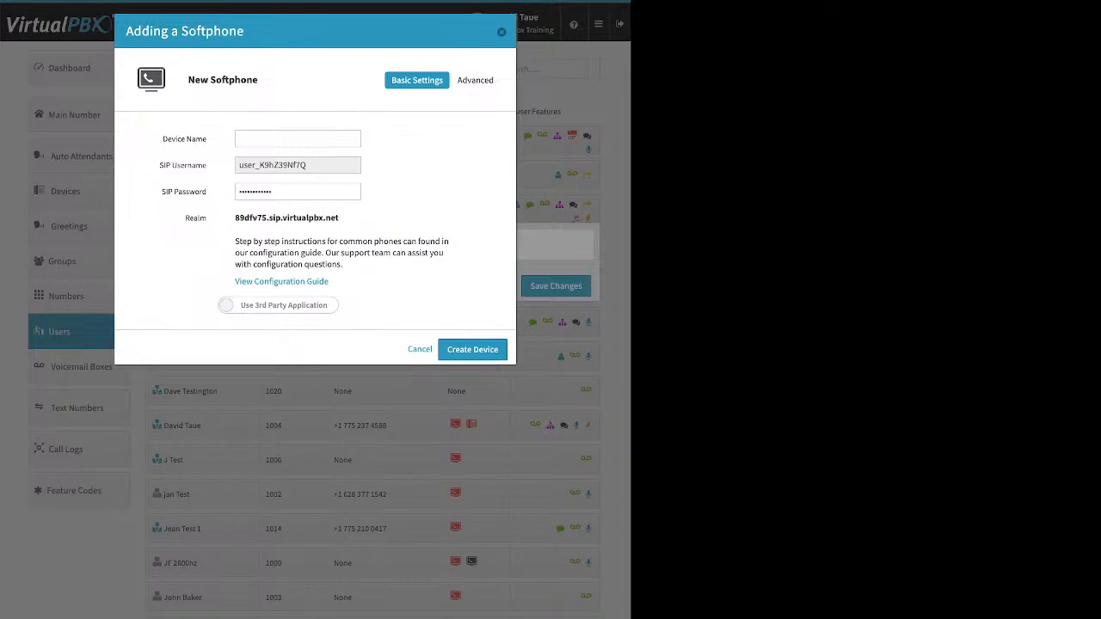
left_click(277, 306)
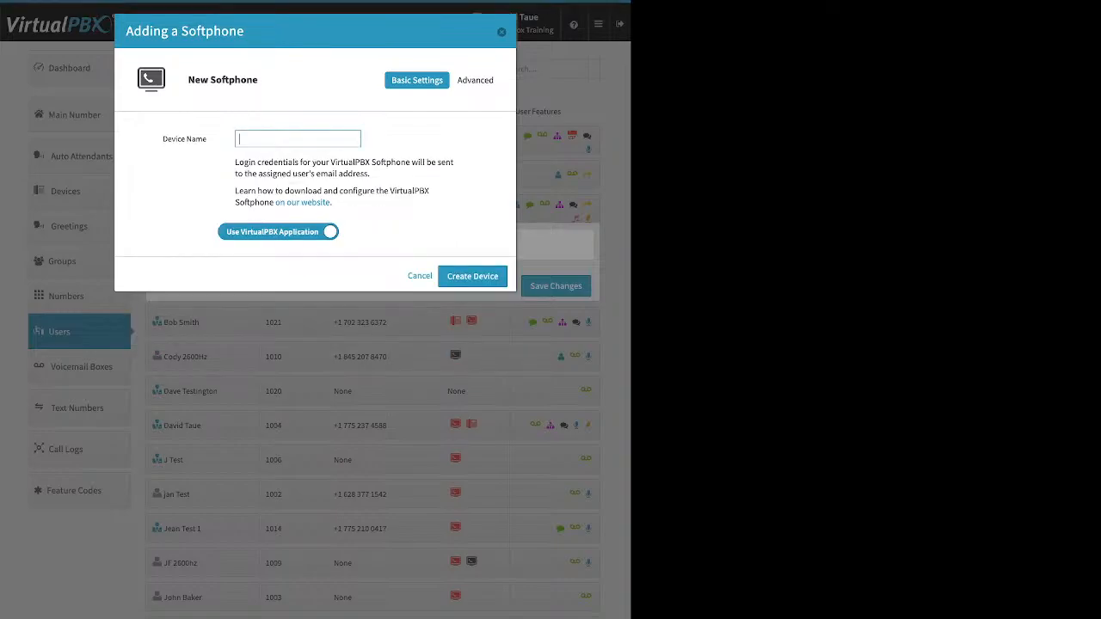
key("Escape")
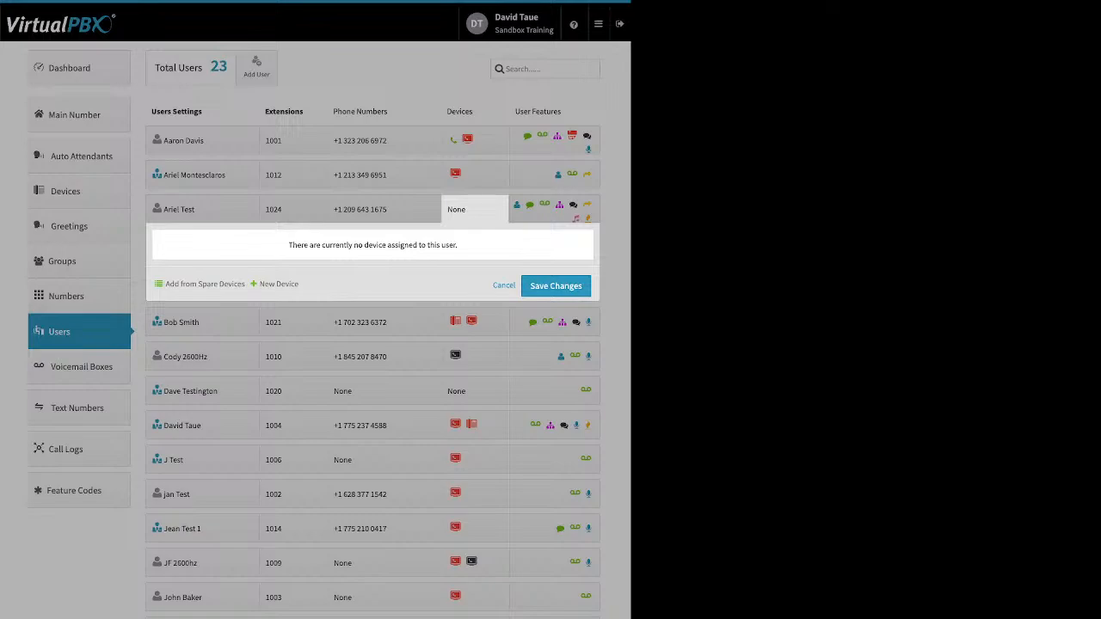
left_click(504, 286)
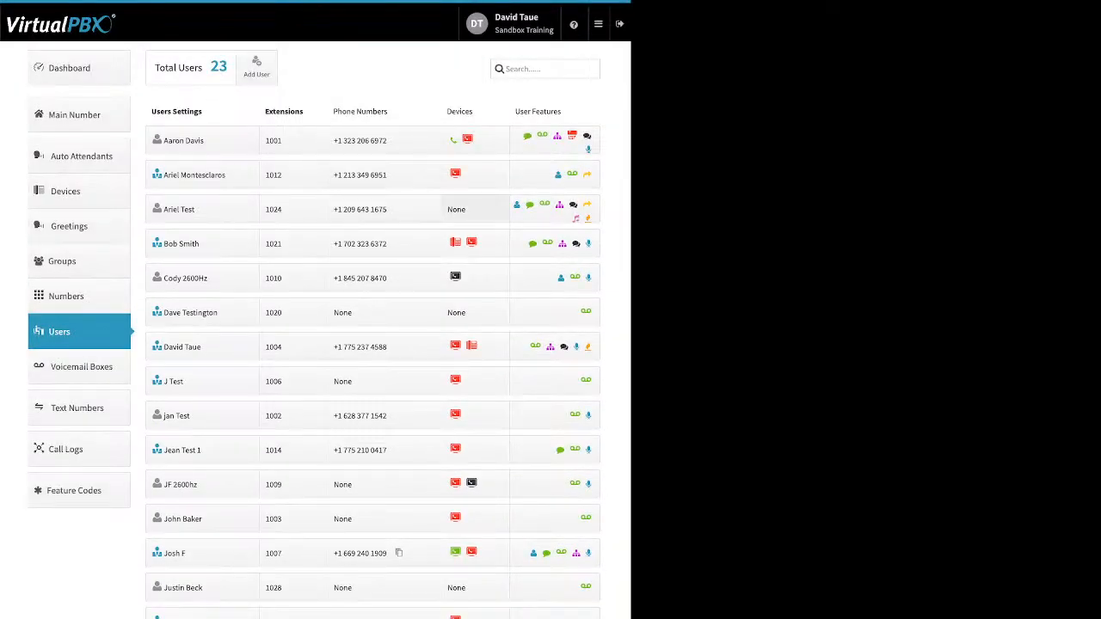
Step: Check extension 1024's Caller-ID Number setting, close it unchanged, and go to the Dashboard
left_click(544, 205)
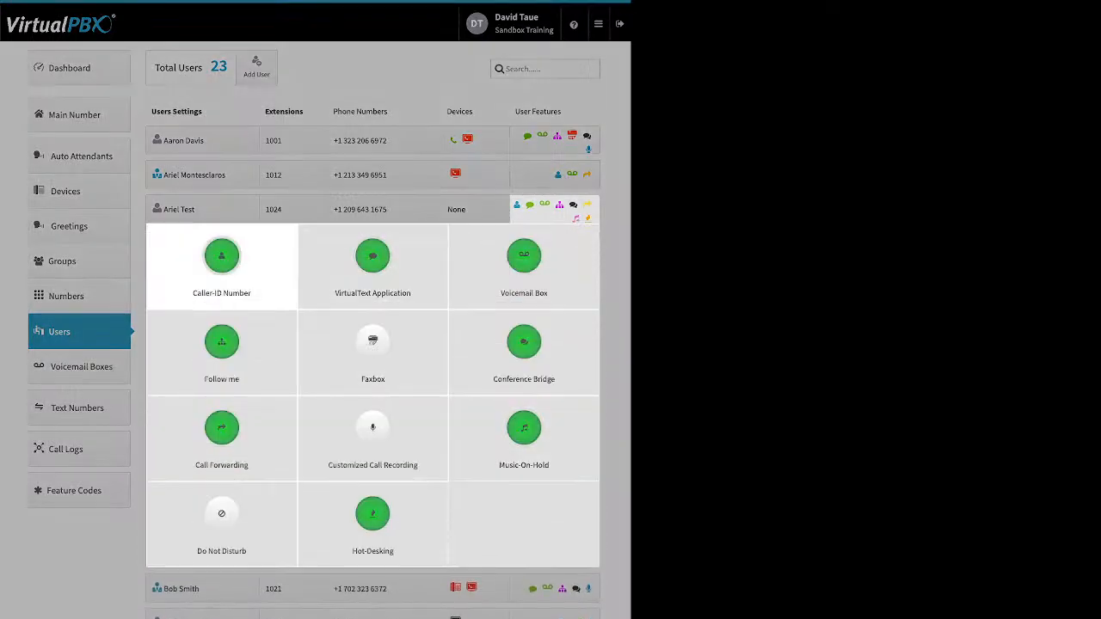
left_click(221, 258)
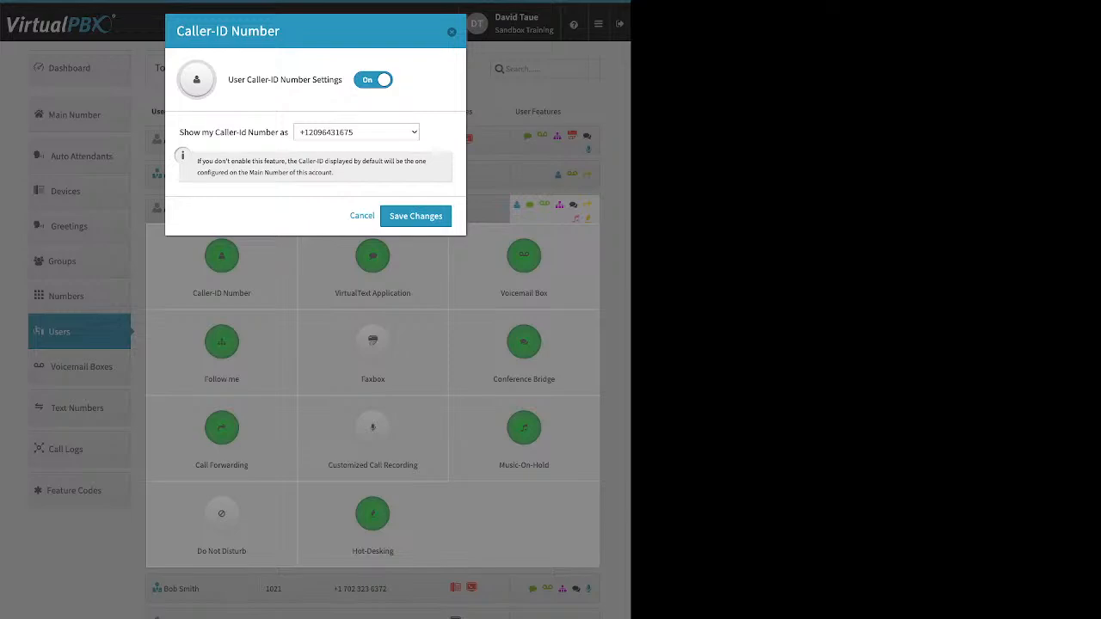
key("Escape")
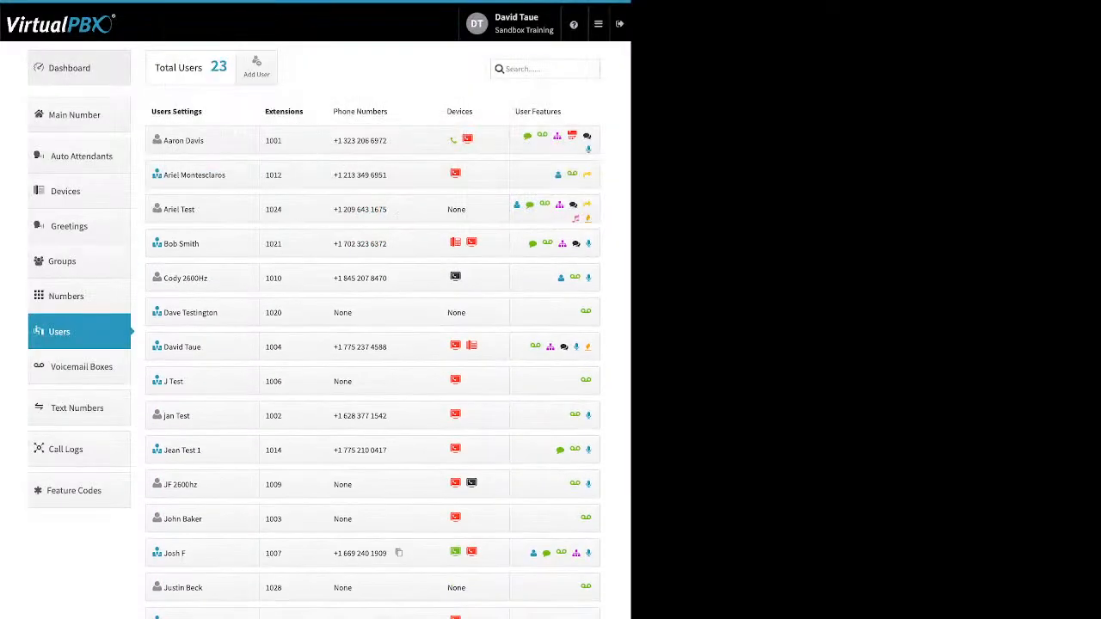
left_click(79, 68)
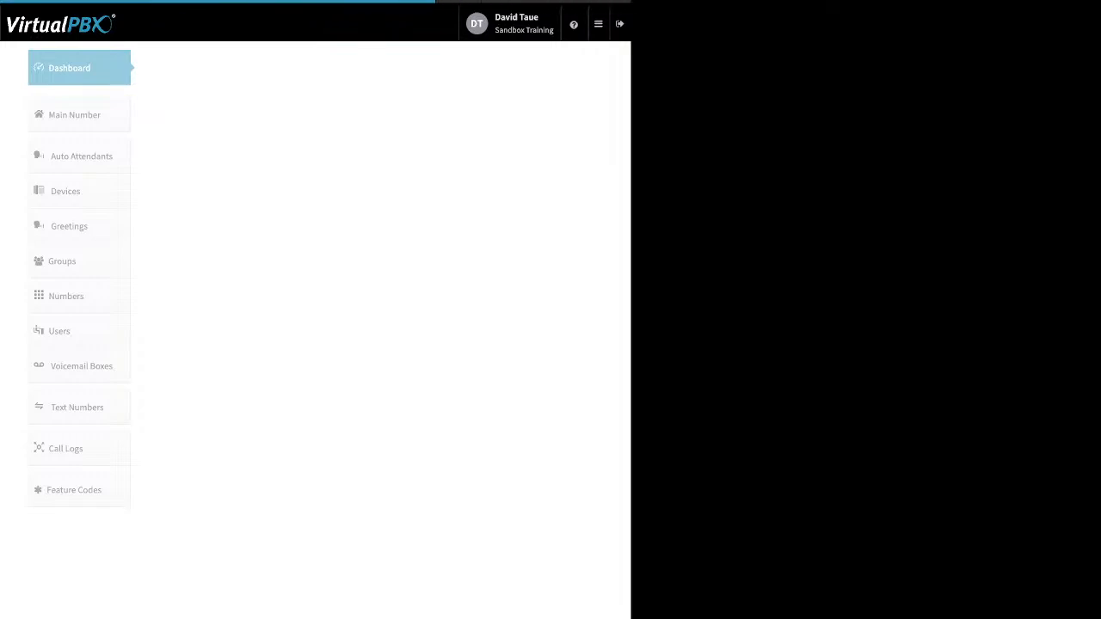
Step: Review the Company Caller ID settings from the Dashboard, close them unchanged, and return to Users
left_click(430, 67)
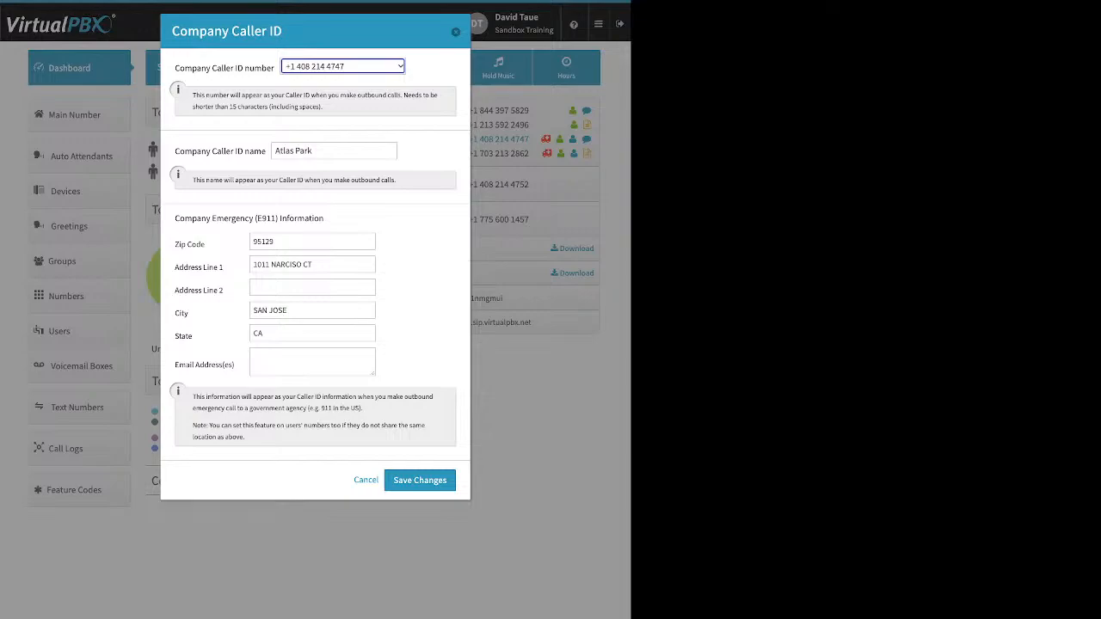
left_click(366, 480)
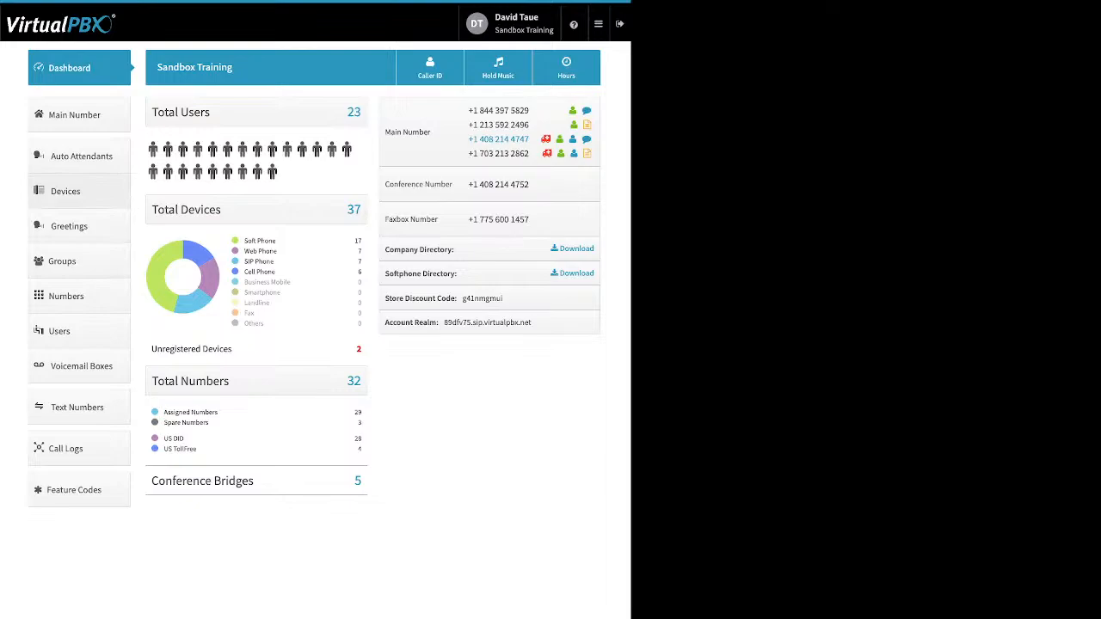
left_click(79, 331)
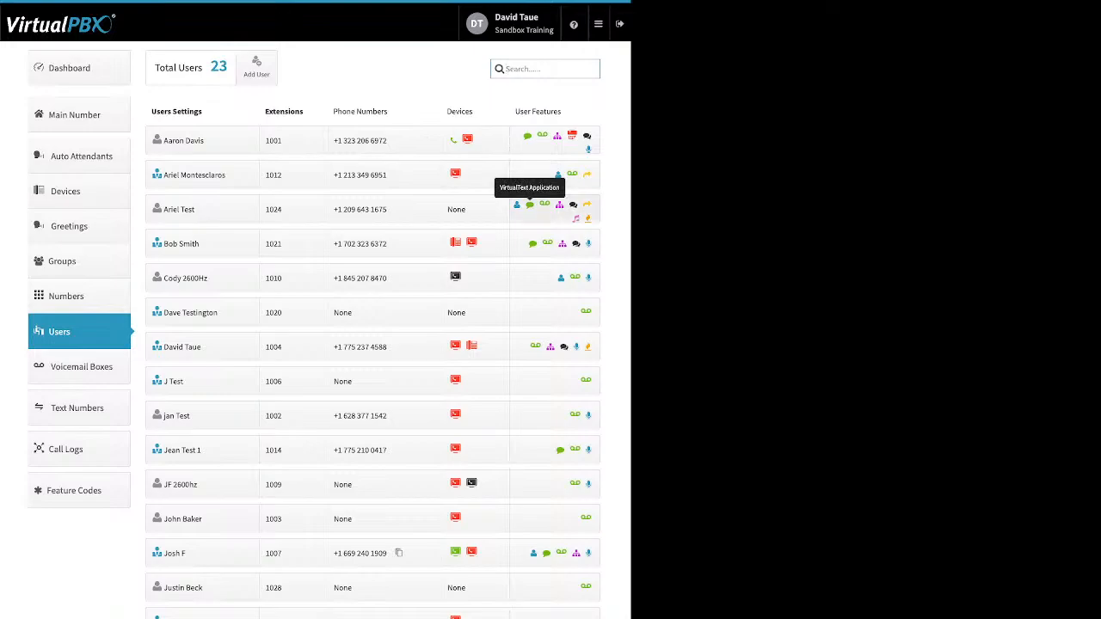
Step: Show extension 1024's feature tiles and view the VirtualText Application settings without changes
left_click(528, 204)
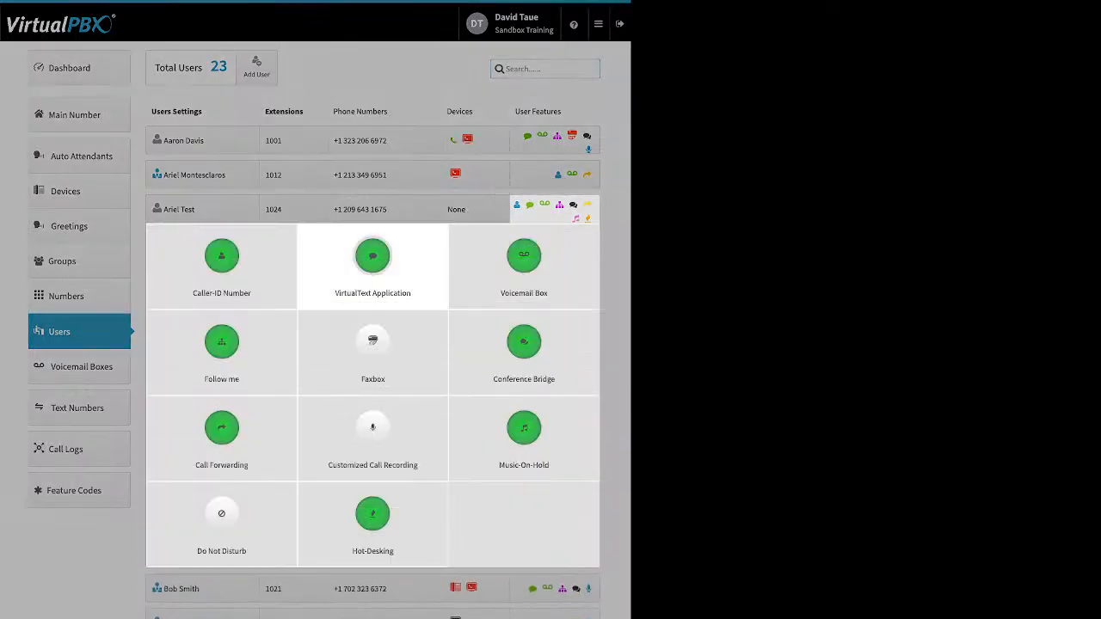
left_click(372, 344)
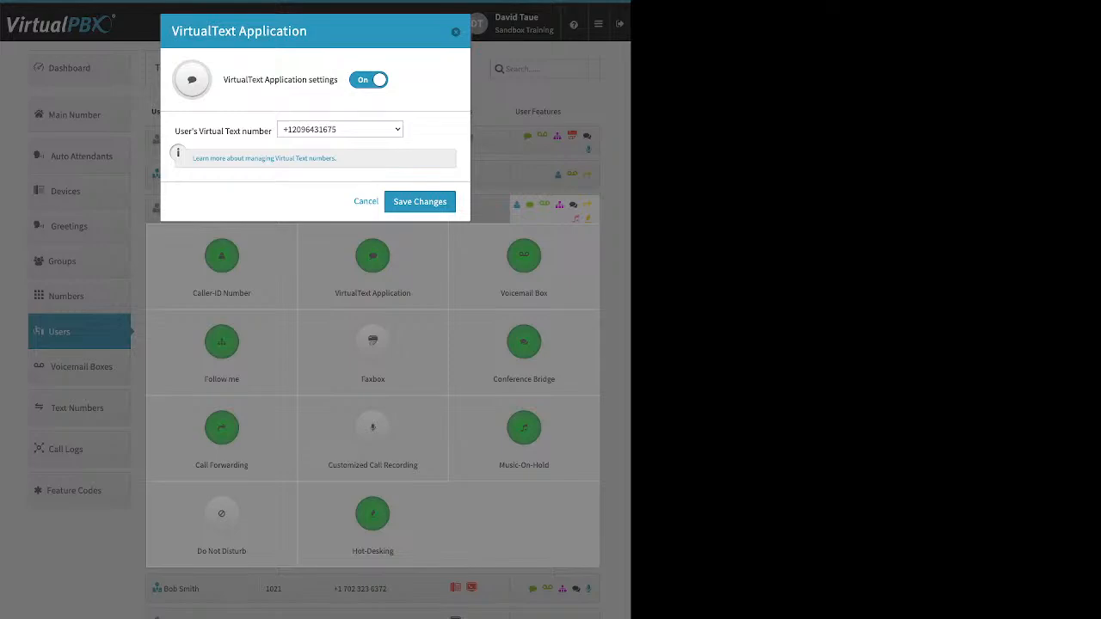
left_click(365, 201)
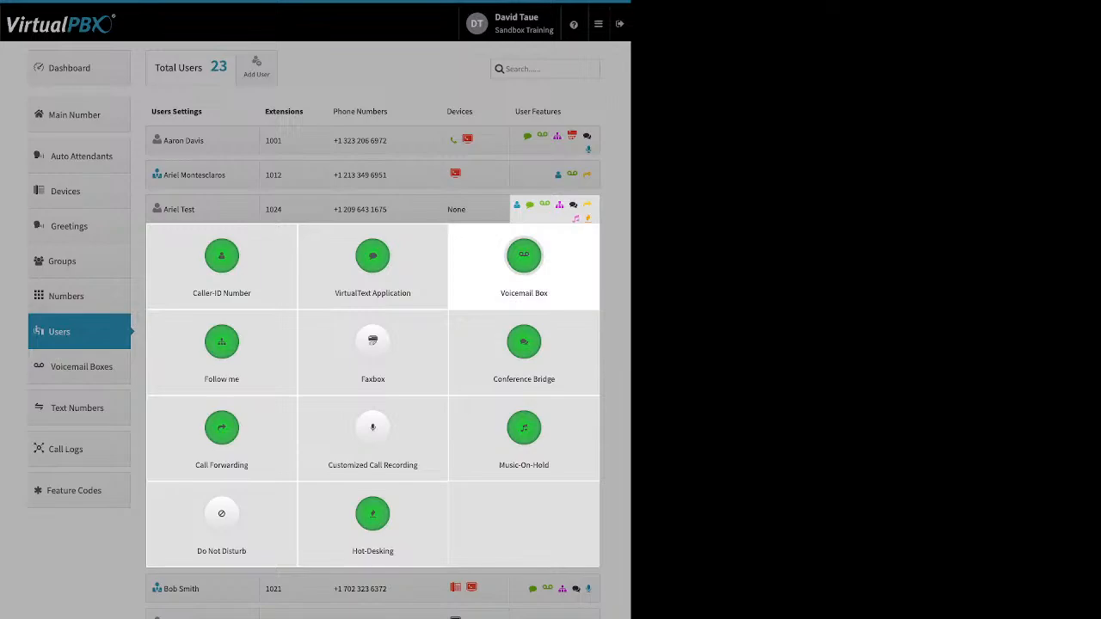
left_click(524, 257)
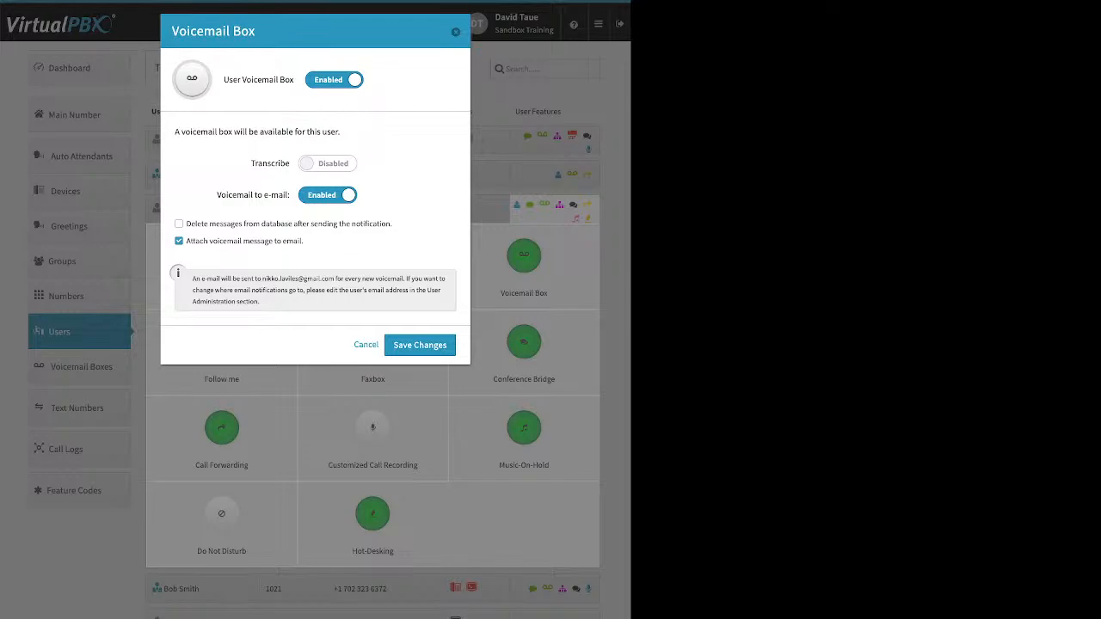
left_click_drag(251, 164, 290, 164)
left_click(271, 163)
left_click_drag(217, 196, 286, 195)
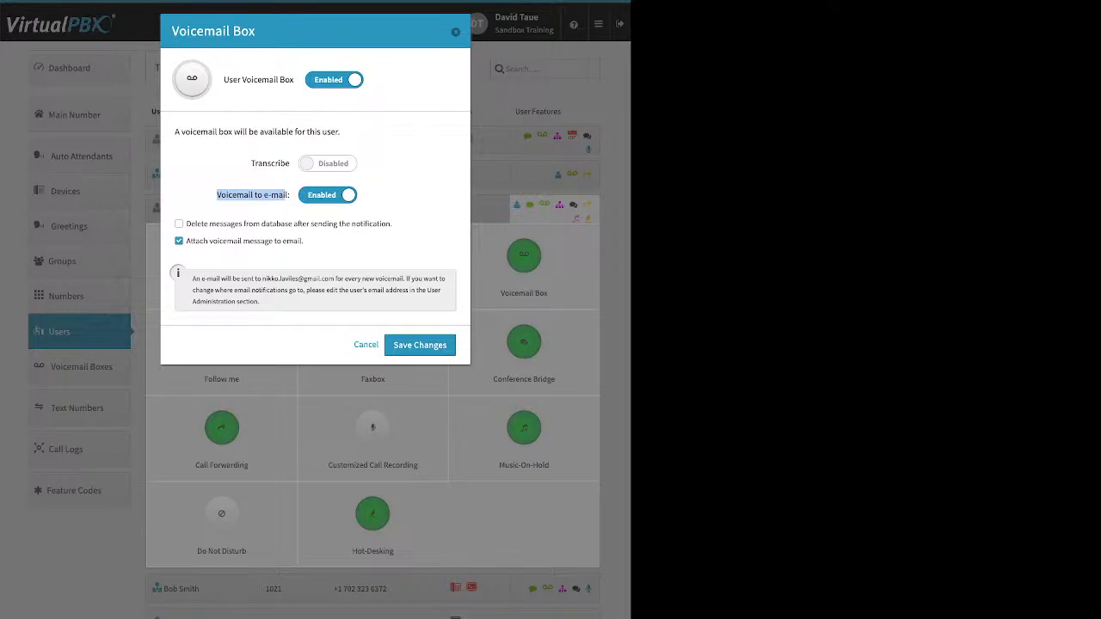
left_click(285, 196)
left_click_drag(192, 240, 304, 241)
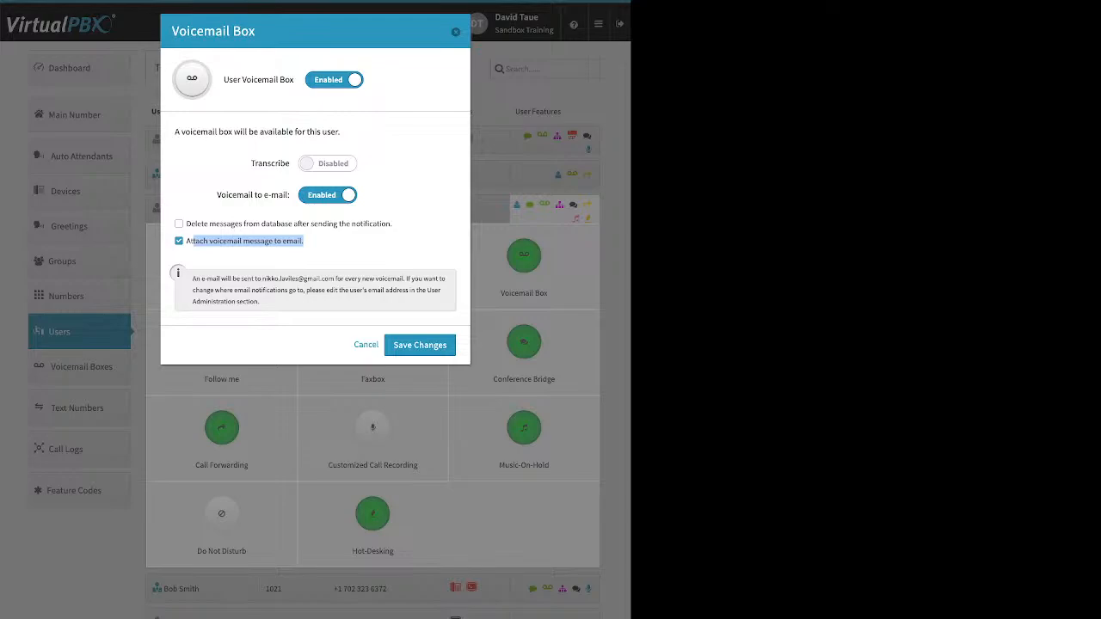
left_click_drag(392, 224, 186, 224)
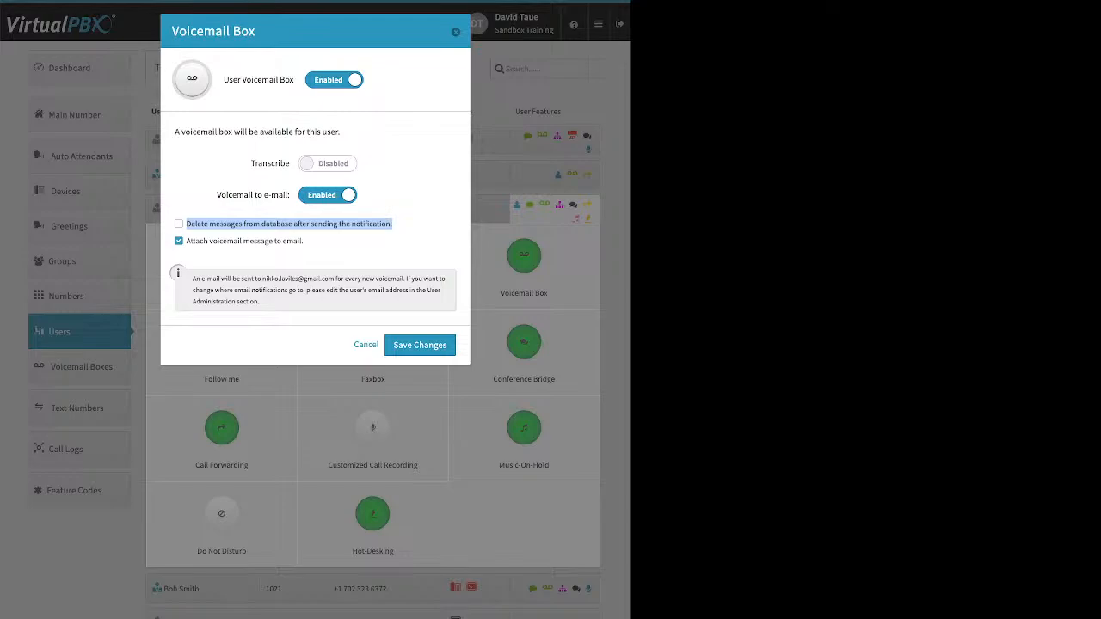
key("Escape")
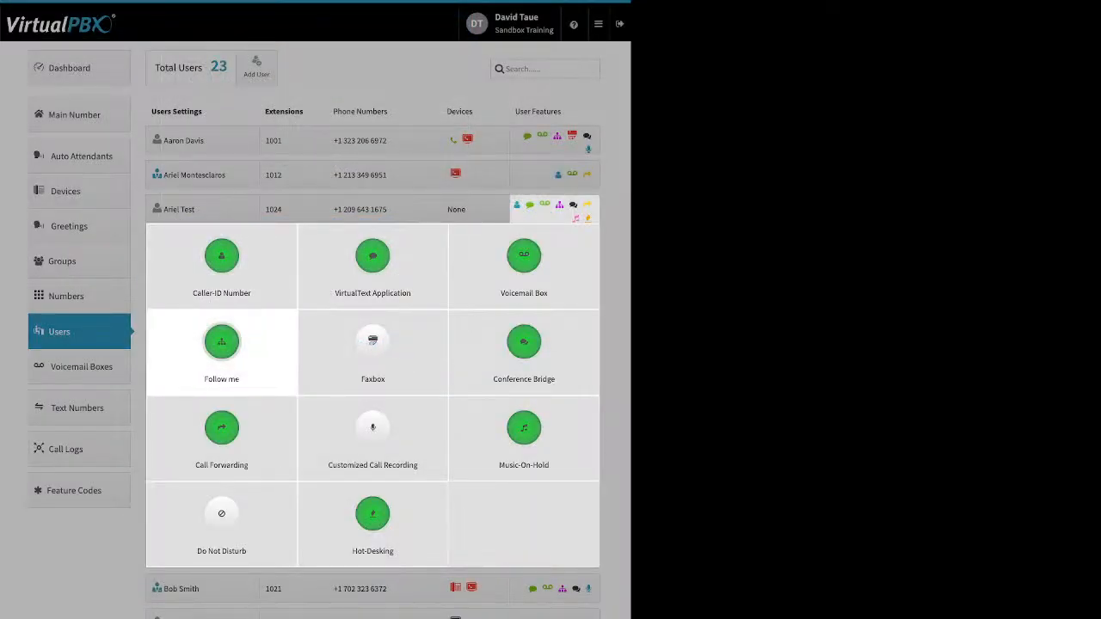
Step: Dismiss the missing-device error and open the Follow me settings for extension 1004
left_click(373, 426)
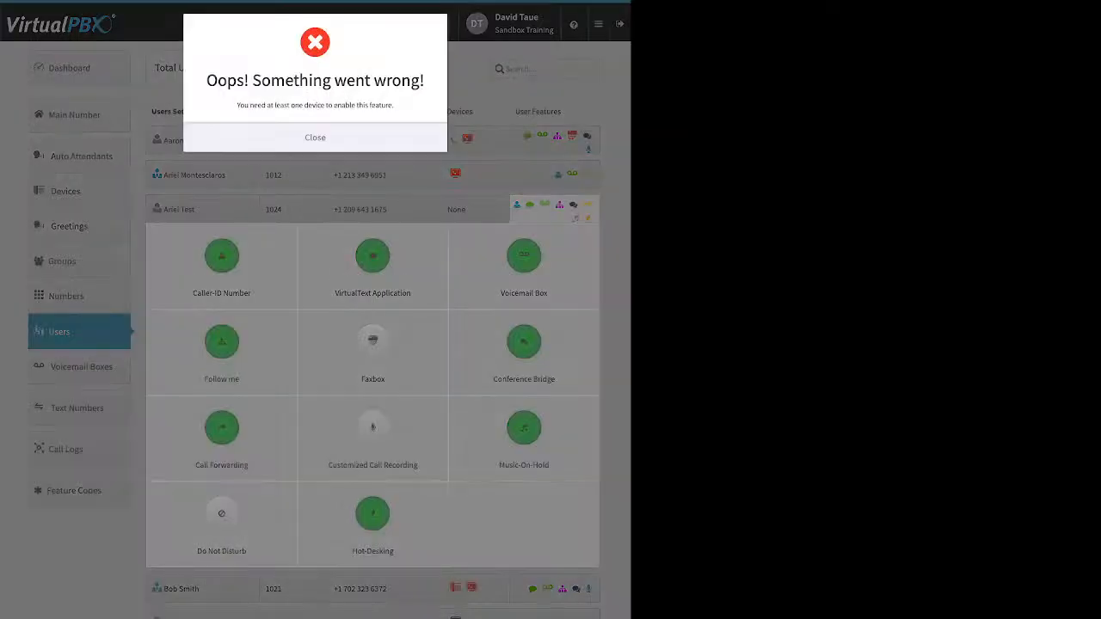
left_click(315, 138)
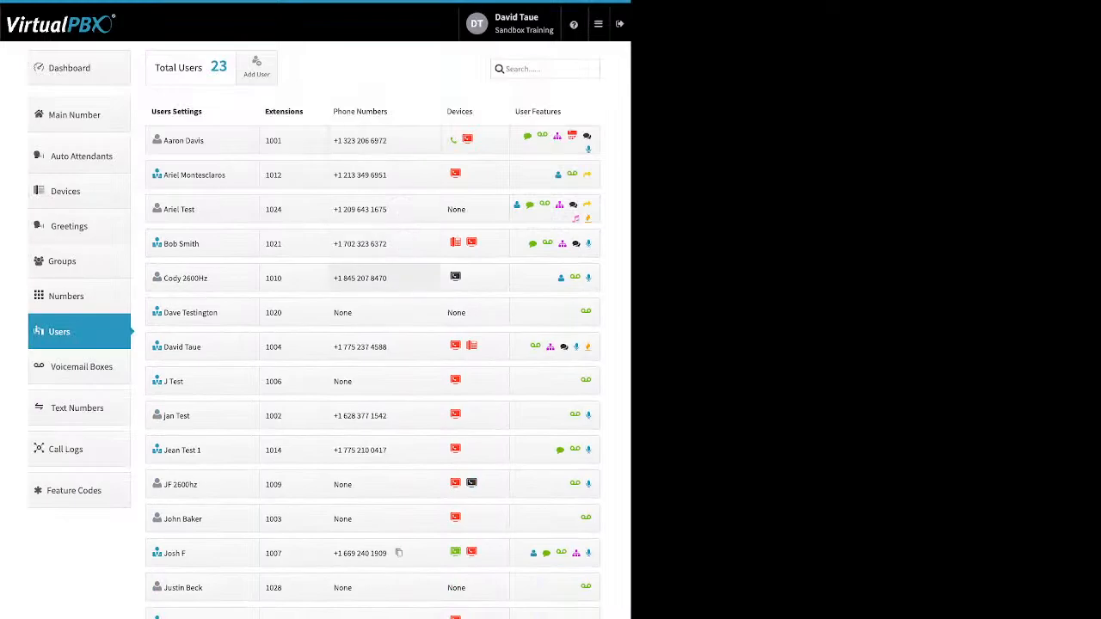
left_click(535, 345)
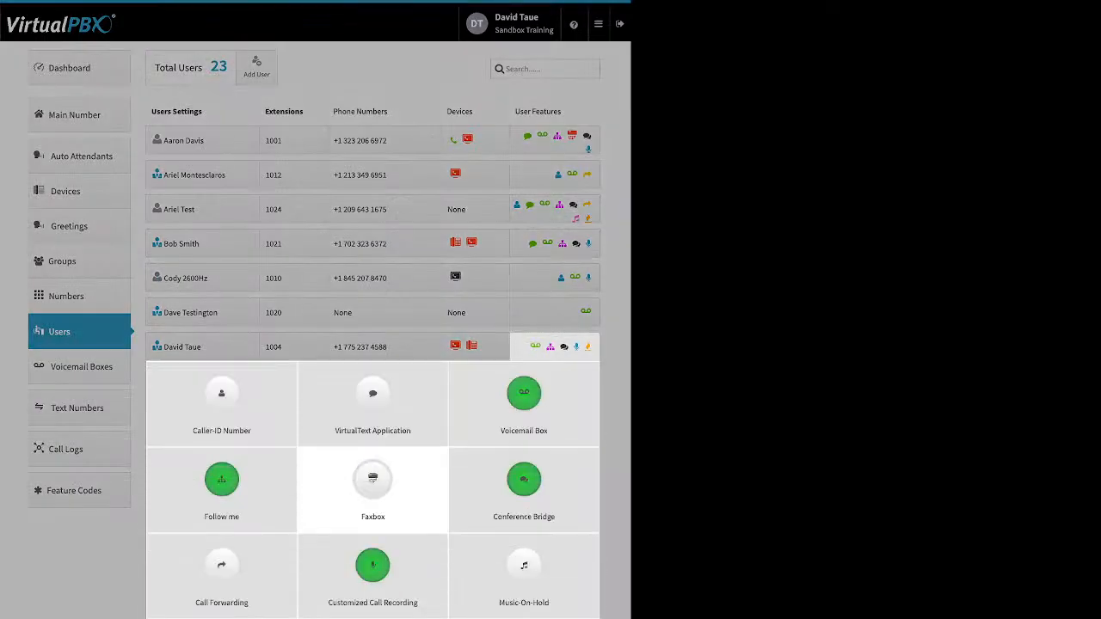
left_click(222, 479)
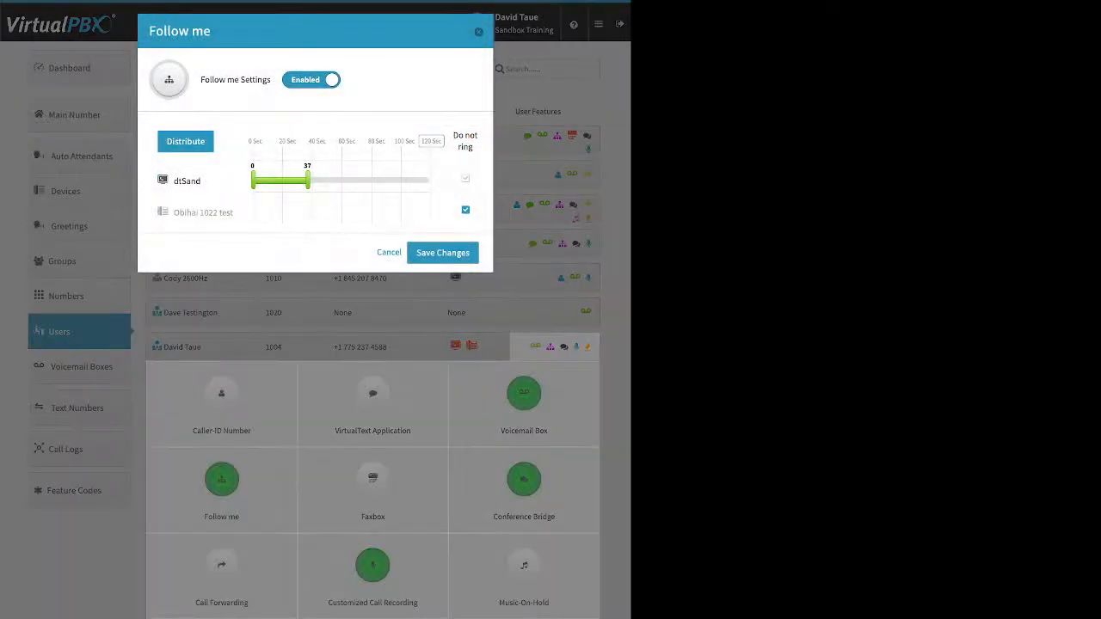
Step: Enable both dtSand and Obihai 1022 test, adjust their ring times, and split the time evenly
left_click(466, 179)
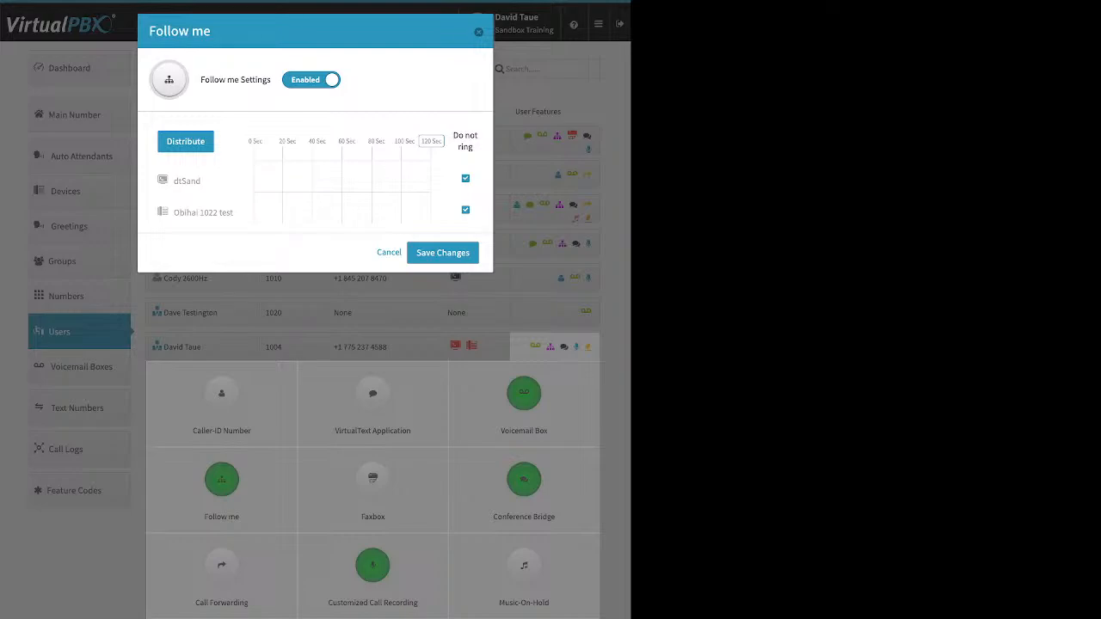
left_click(465, 178)
left_click(465, 210)
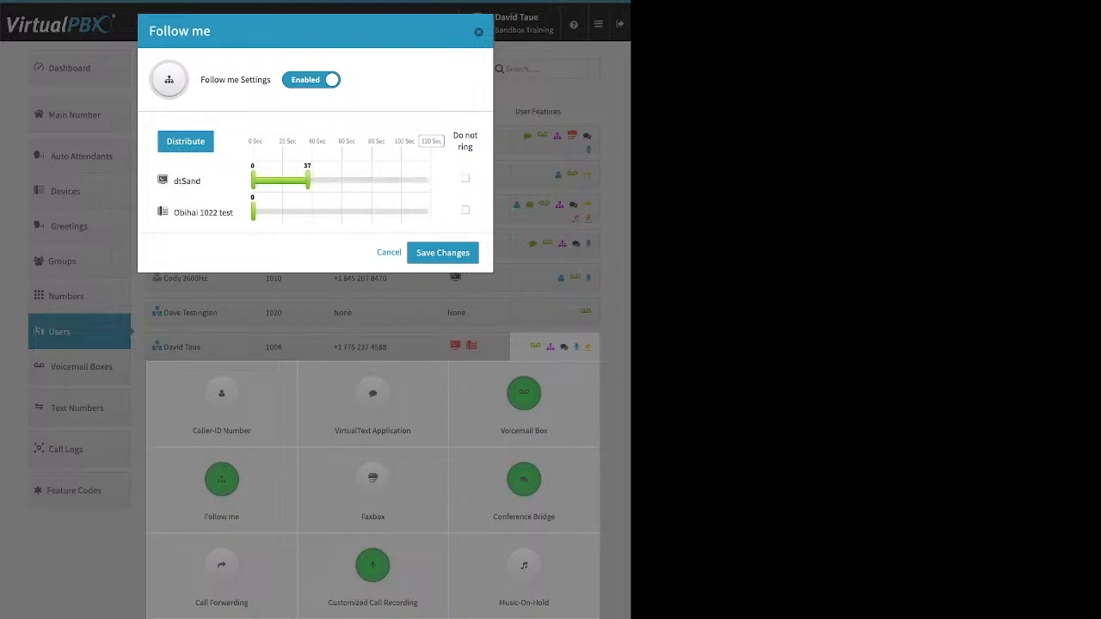
left_click_drag(308, 180, 253, 179)
left_click_drag(252, 180, 309, 180)
left_click_drag(253, 212, 348, 211)
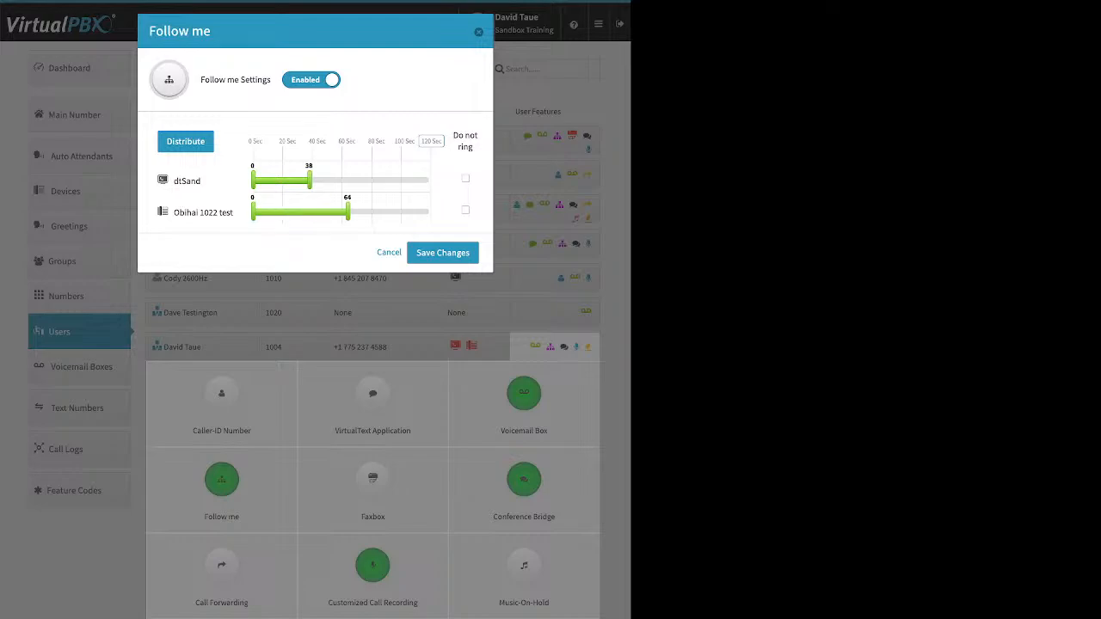
left_click(431, 141)
left_click(185, 141)
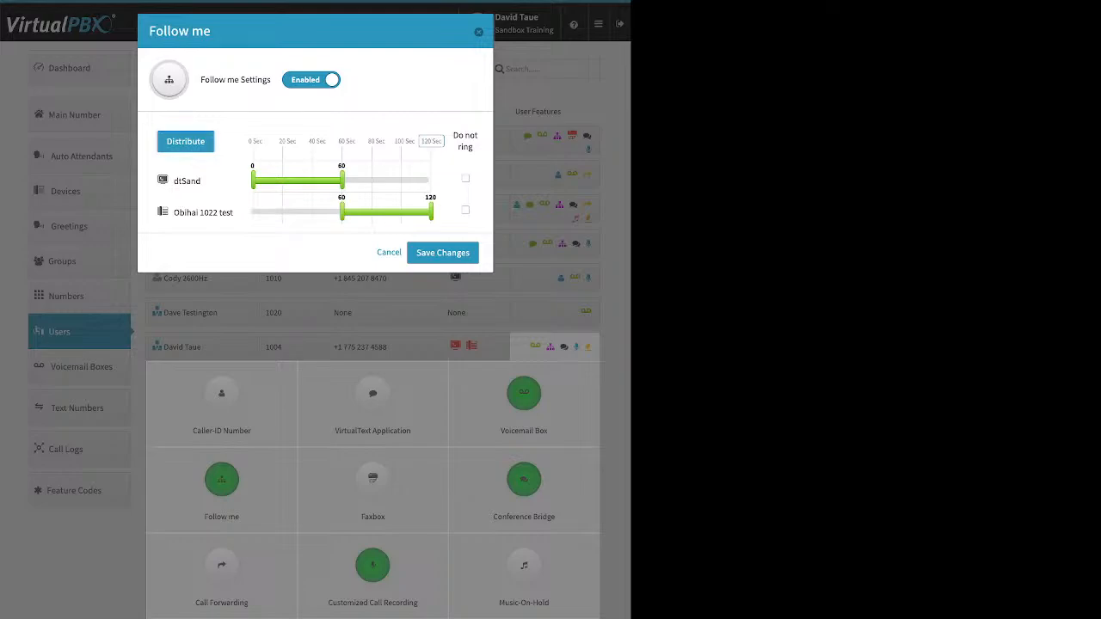
Step: Move Obihai 1022 test above dtSand, make both ring 0–120 seconds, and save
left_click_drag(196, 212, 207, 173)
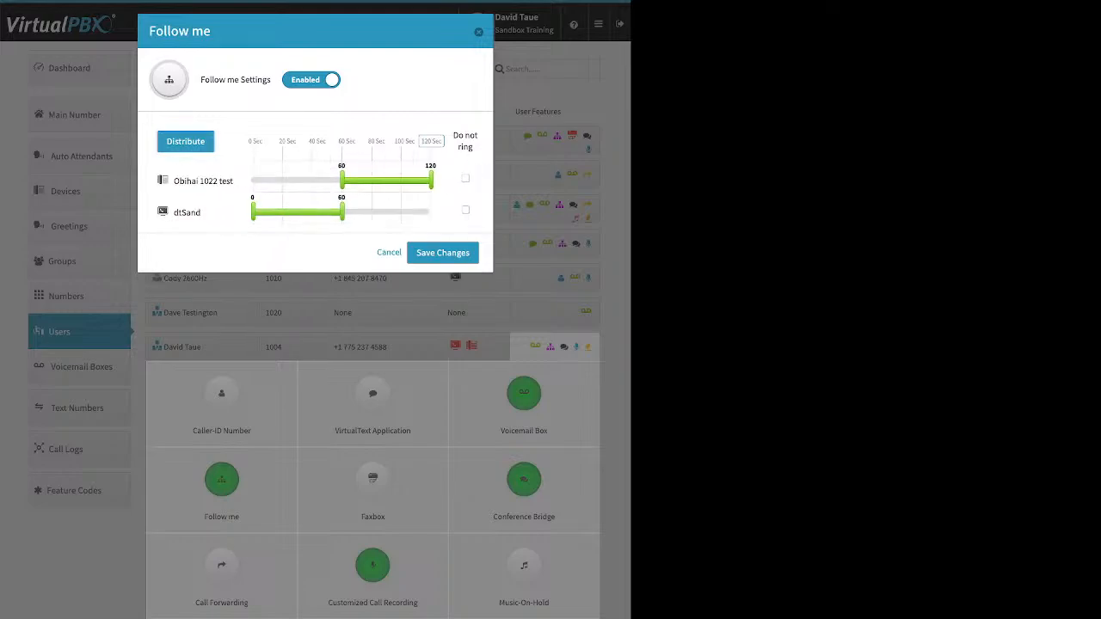
left_click(186, 142)
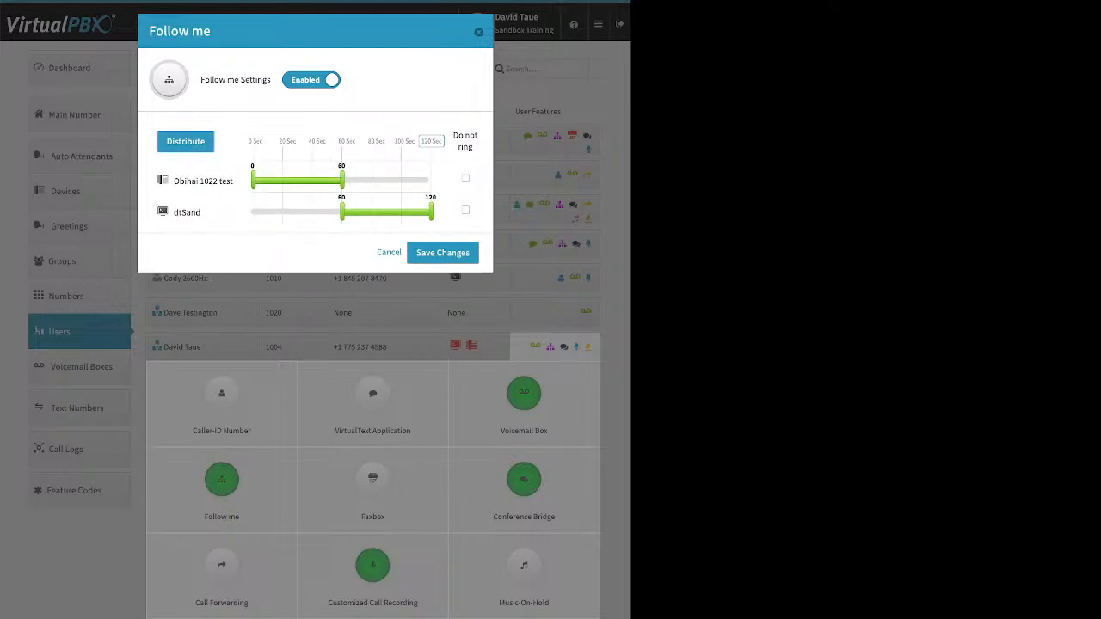
left_click_drag(342, 213, 252, 213)
left_click_drag(343, 180, 431, 181)
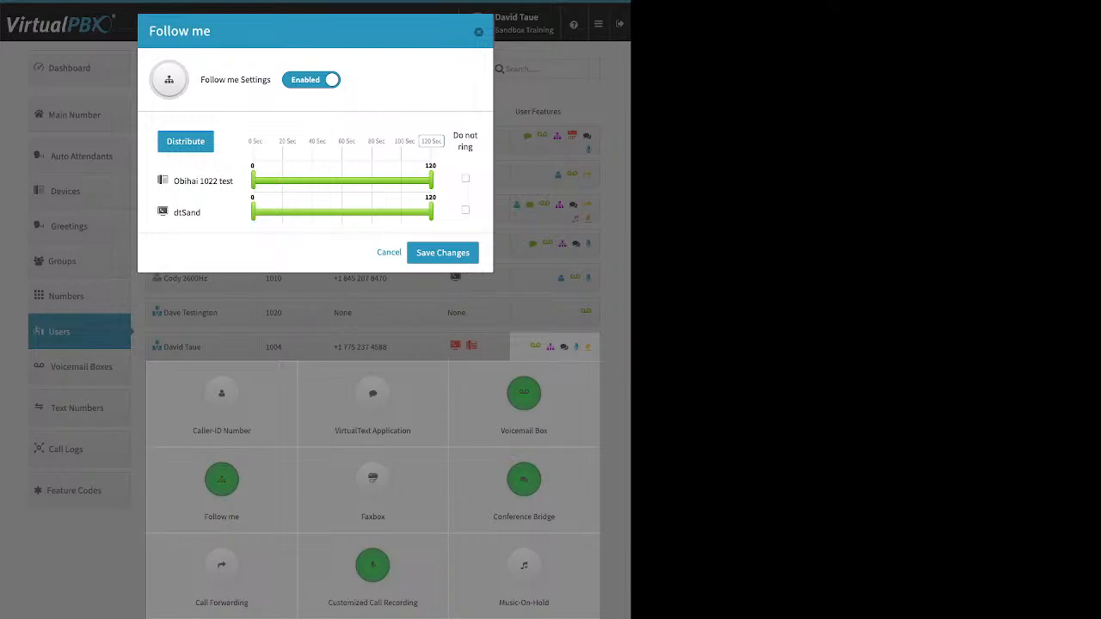
left_click(388, 252)
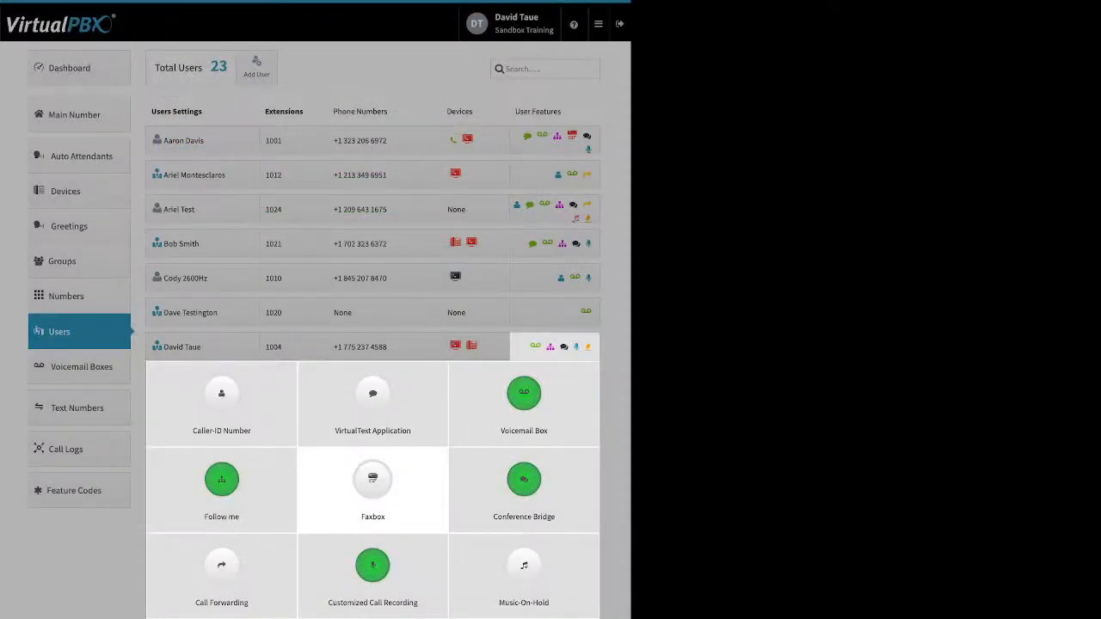
left_click(373, 486)
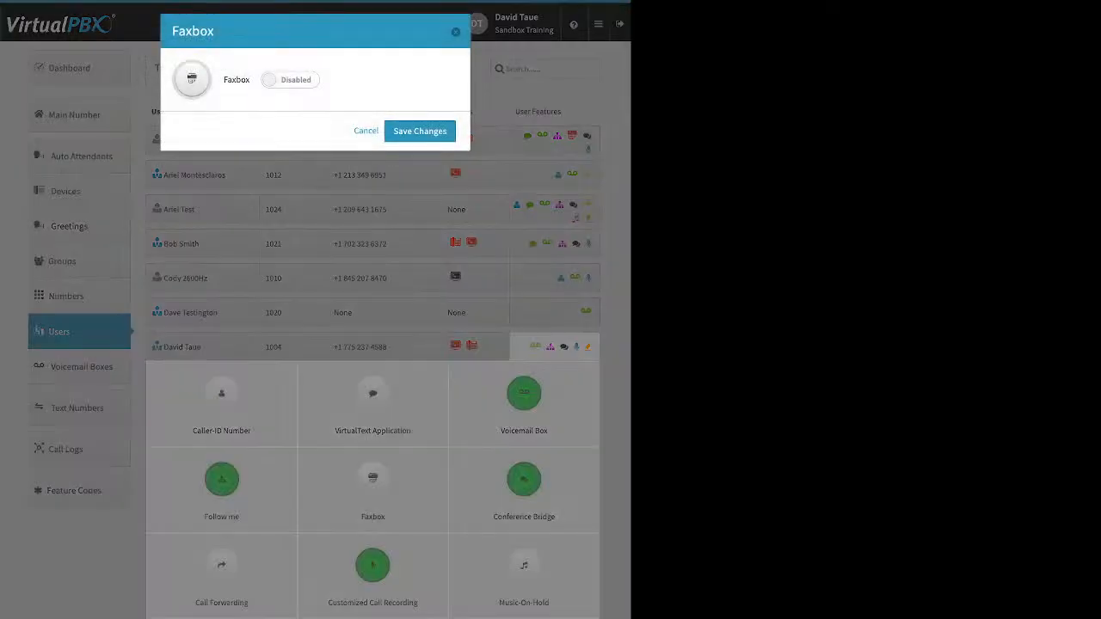
left_click(290, 80)
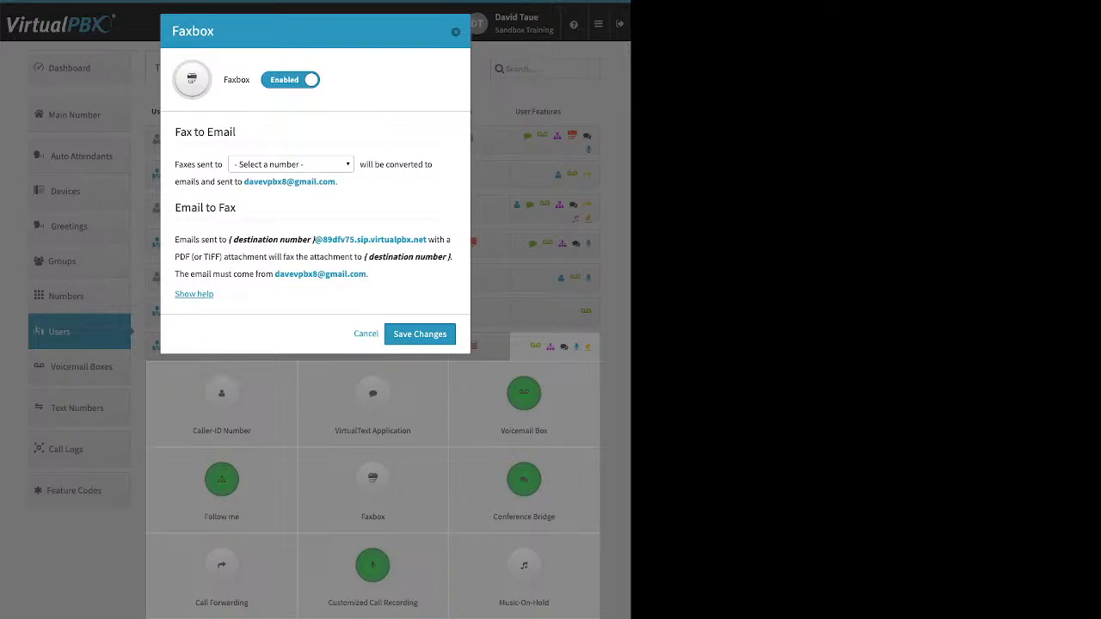
left_click(290, 164)
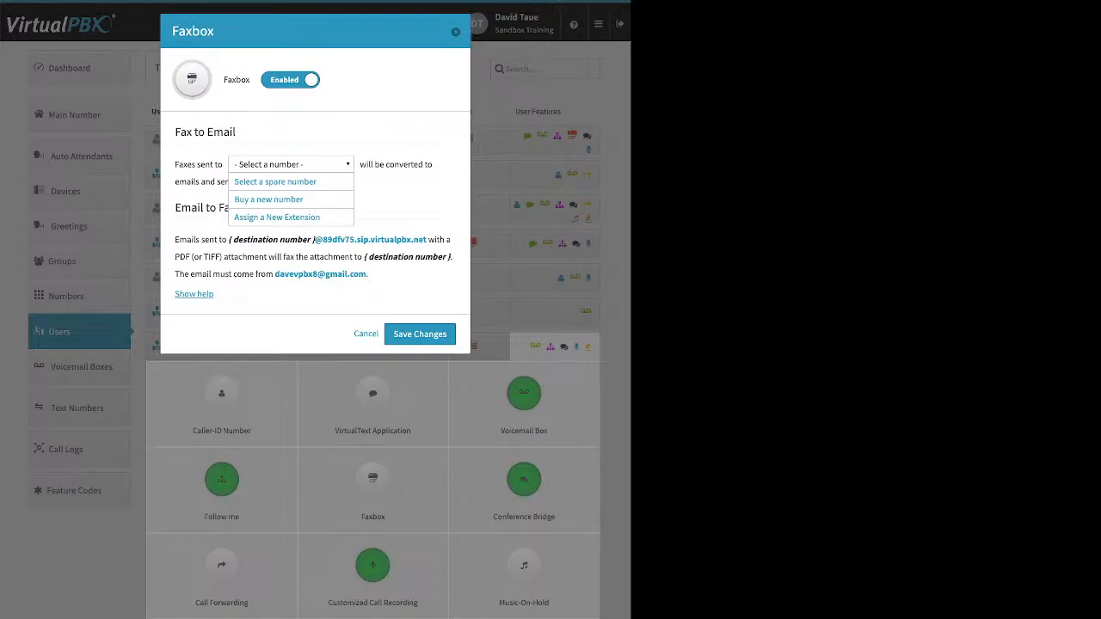
key("Escape")
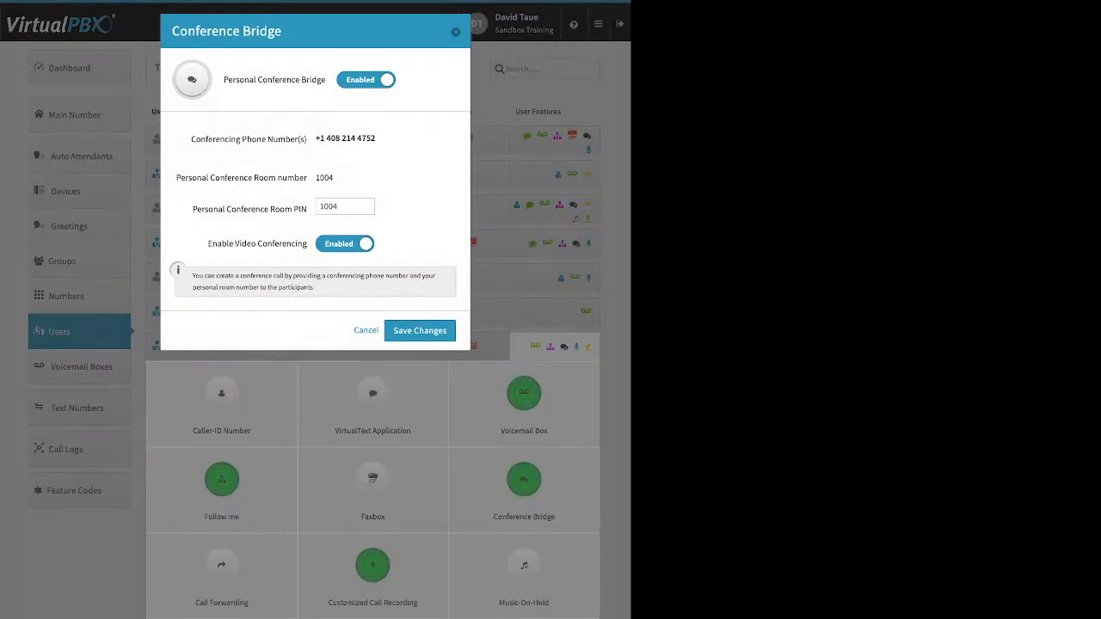
left_click_drag(192, 209, 305, 209)
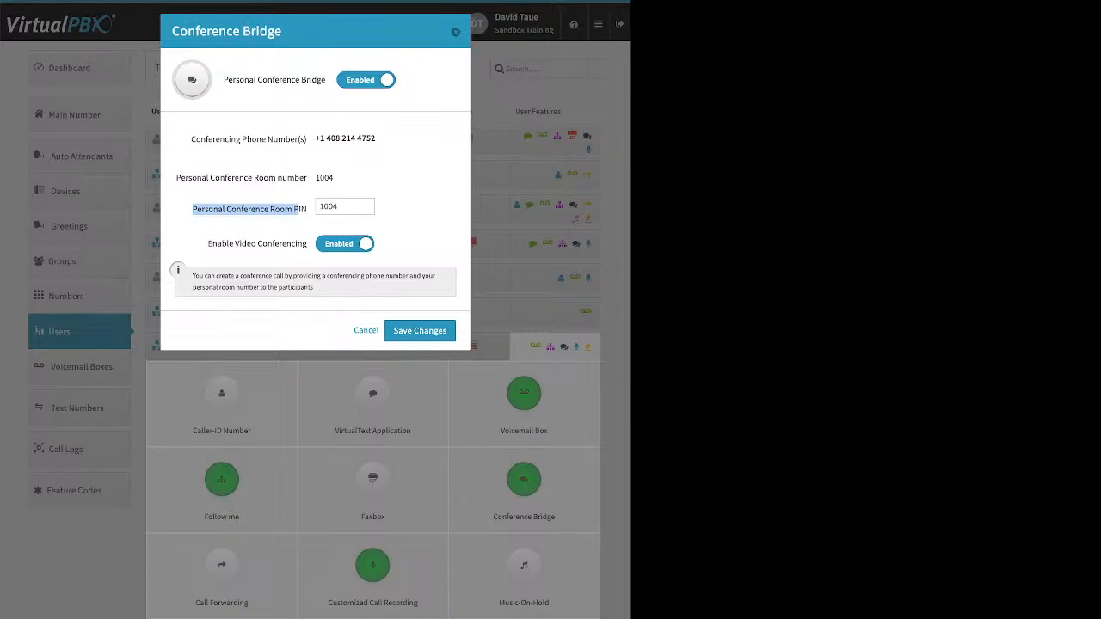
left_click_drag(207, 243, 296, 243)
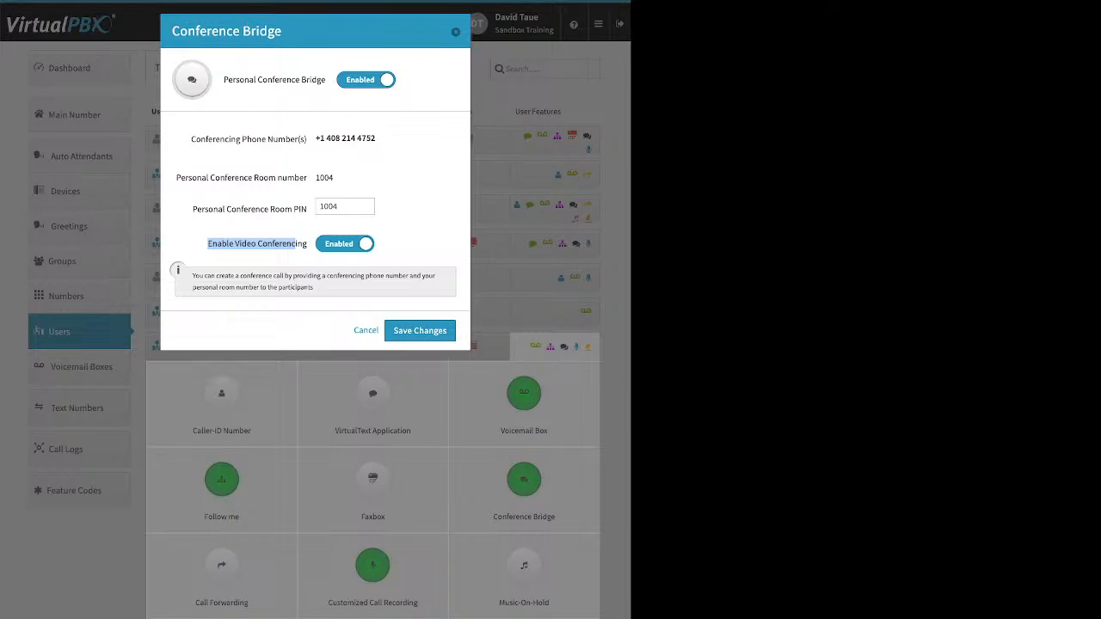
left_click(295, 243)
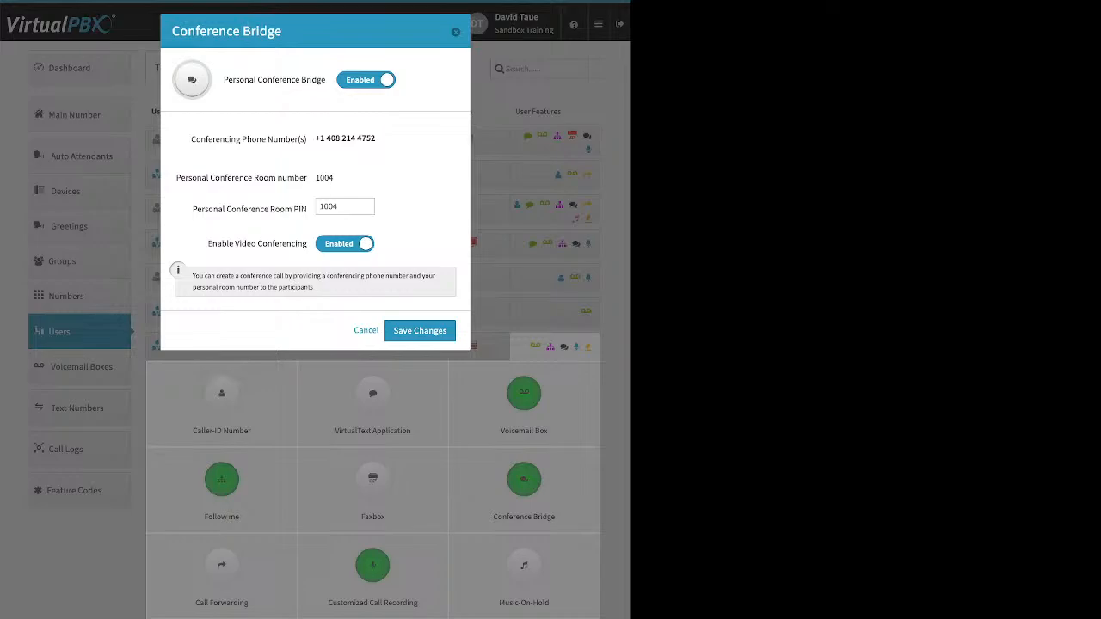
key("Escape")
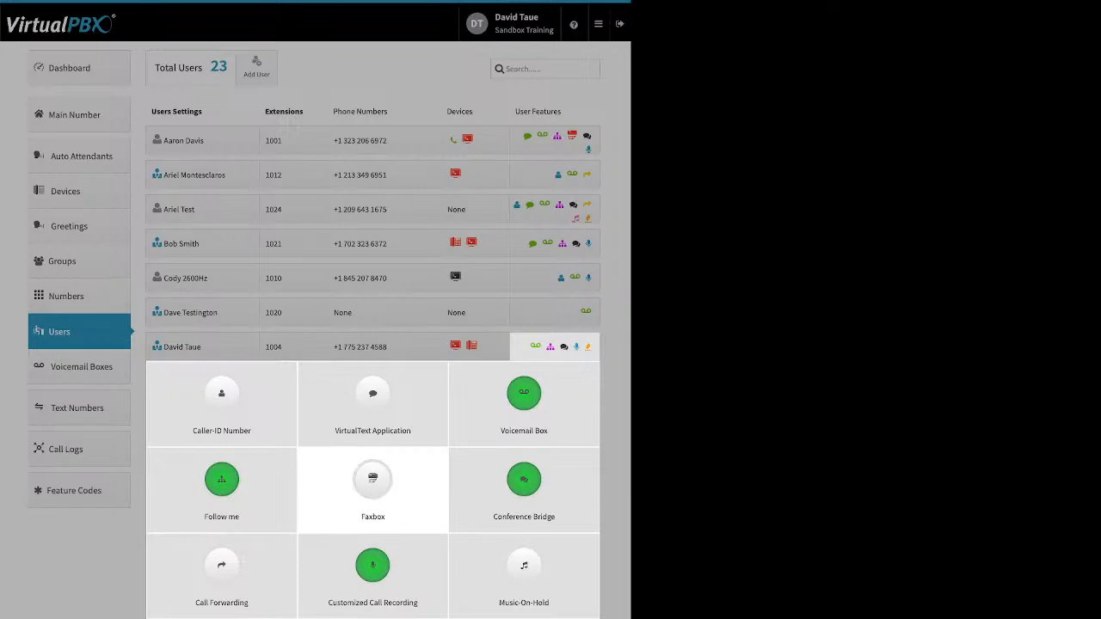
left_click(221, 567)
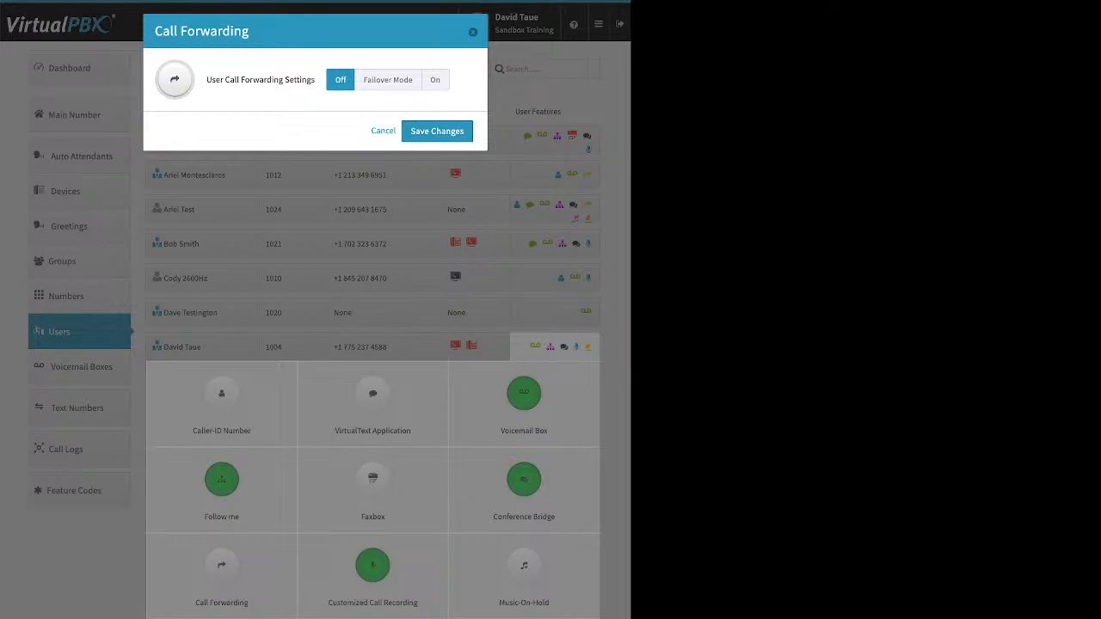
left_click(388, 80)
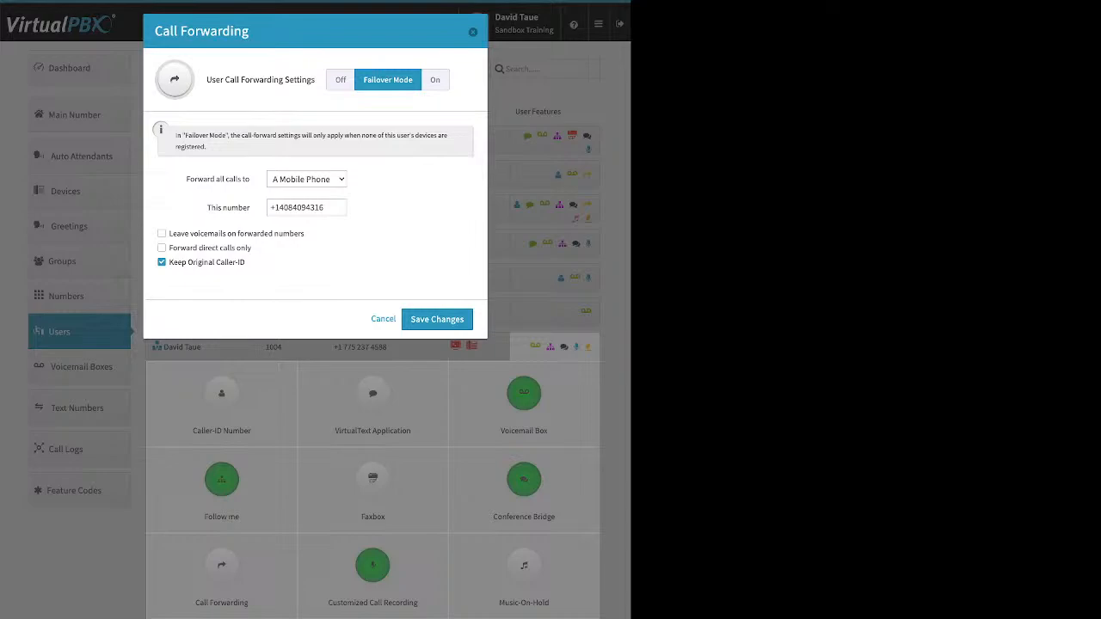
left_click_drag(250, 208, 207, 207)
left_click(473, 31)
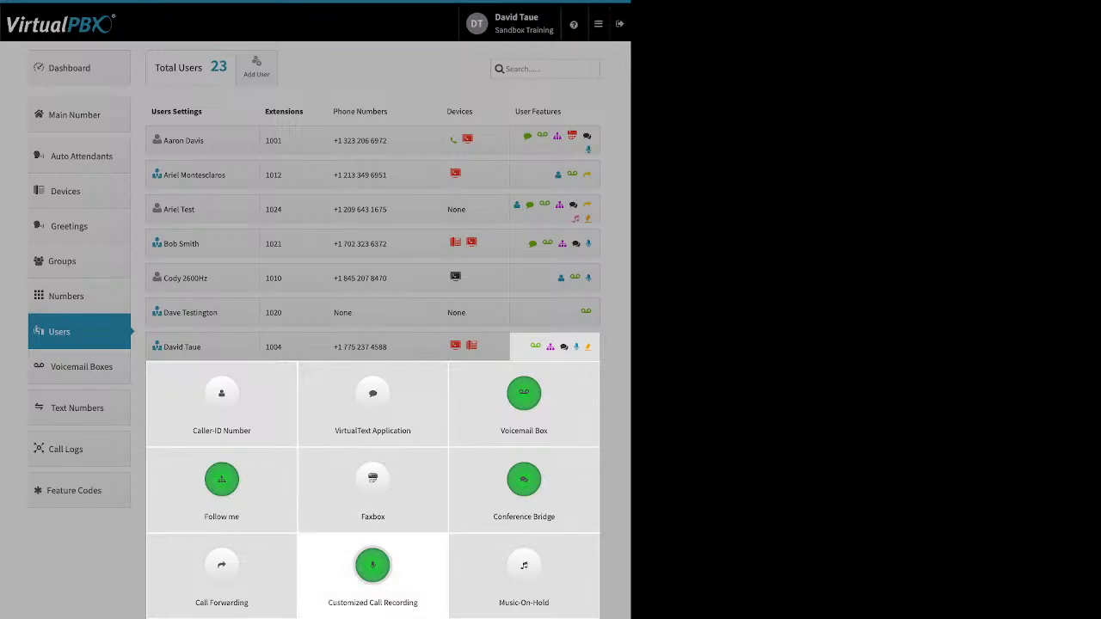
Step: Set all four call types in Customized Call Recording to Account Default (Off)
left_click(372, 565)
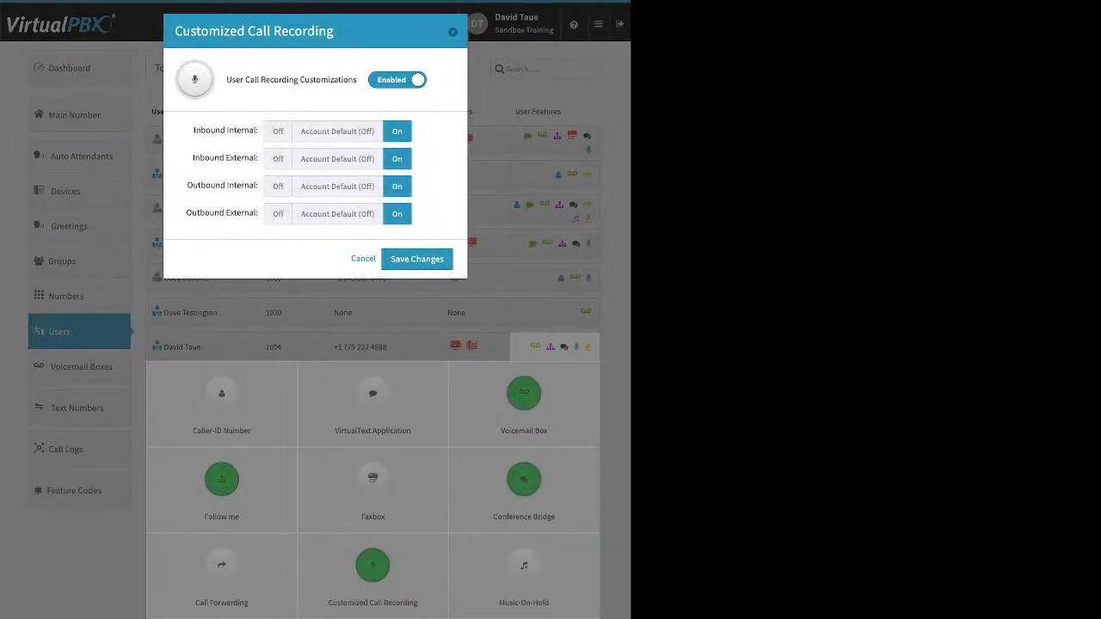
left_click(337, 132)
left_click(337, 159)
left_click(337, 187)
left_click(337, 214)
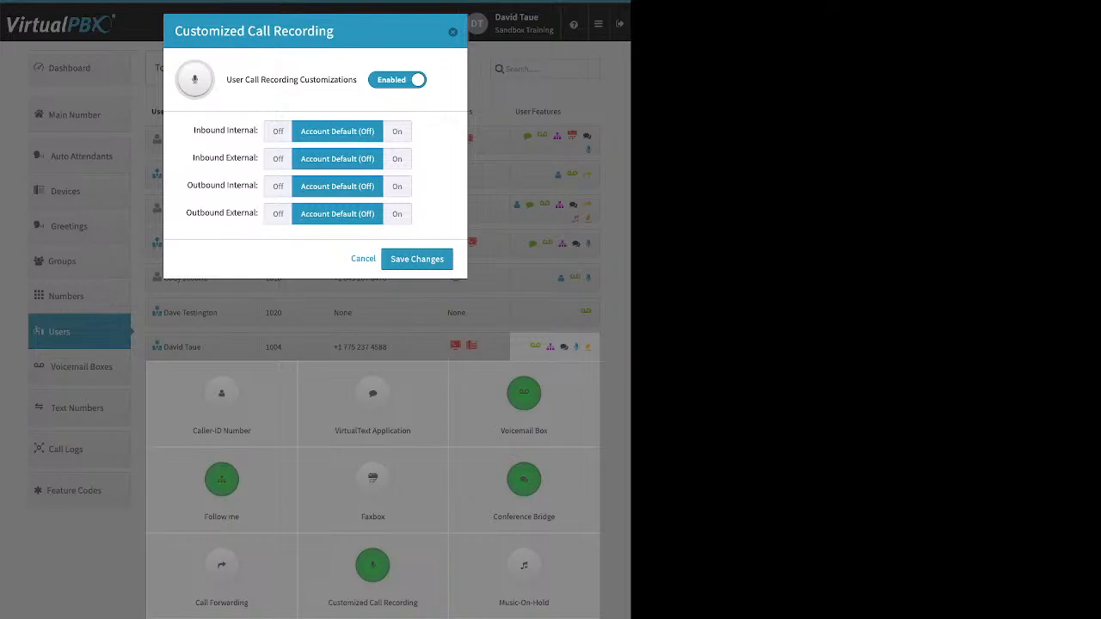
Step: Turn recording On for Inbound External and Outbound External calls and save
left_click_drag(193, 130, 255, 129)
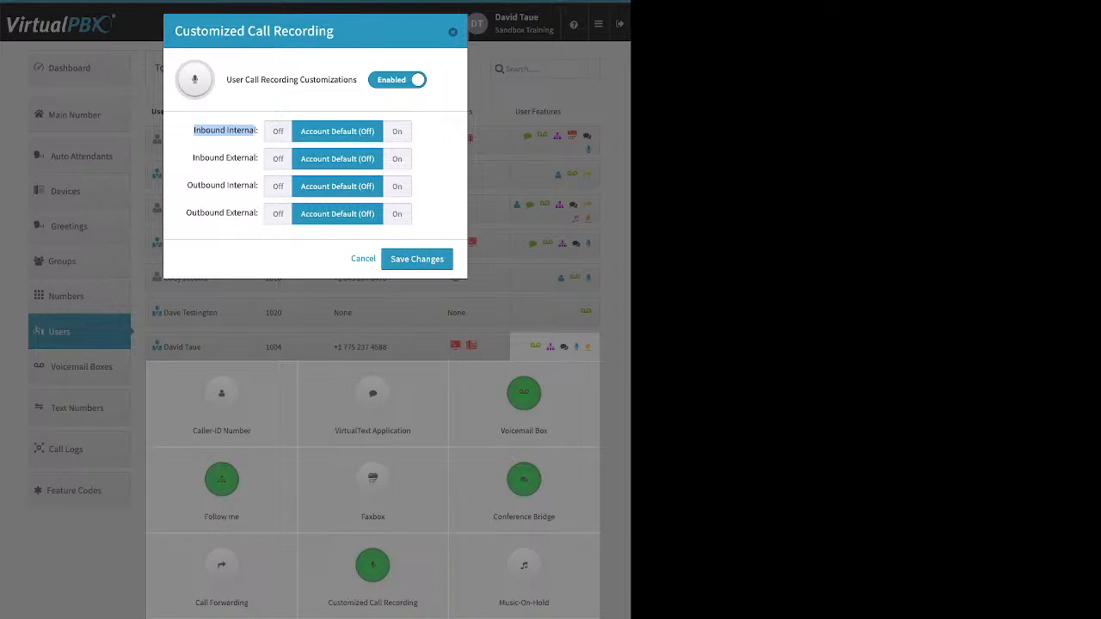
left_click_drag(193, 157, 257, 157)
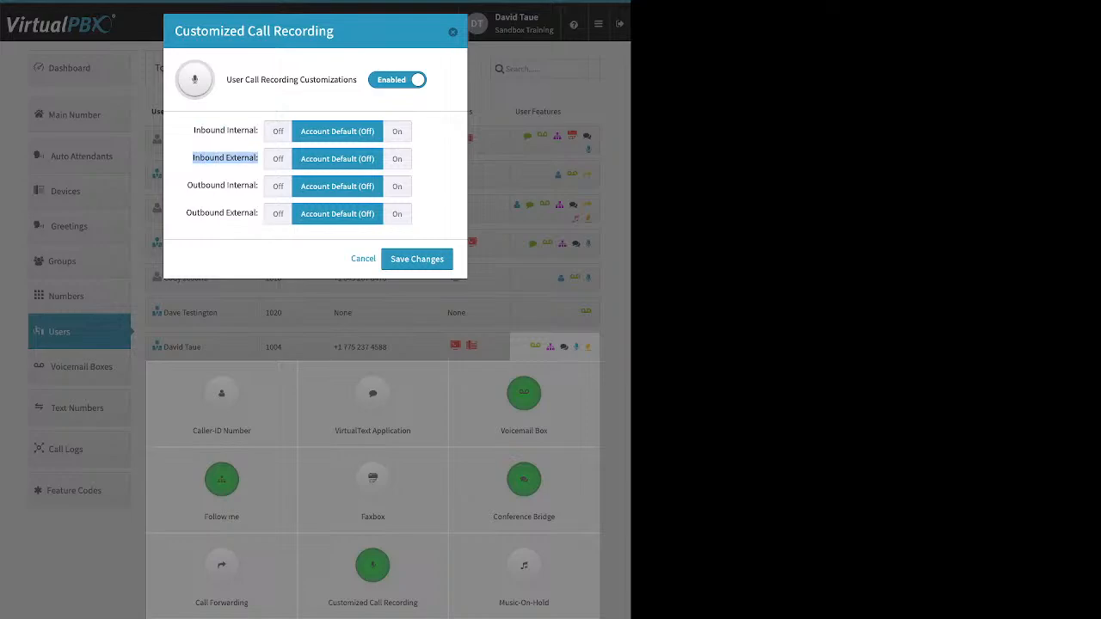
left_click(396, 159)
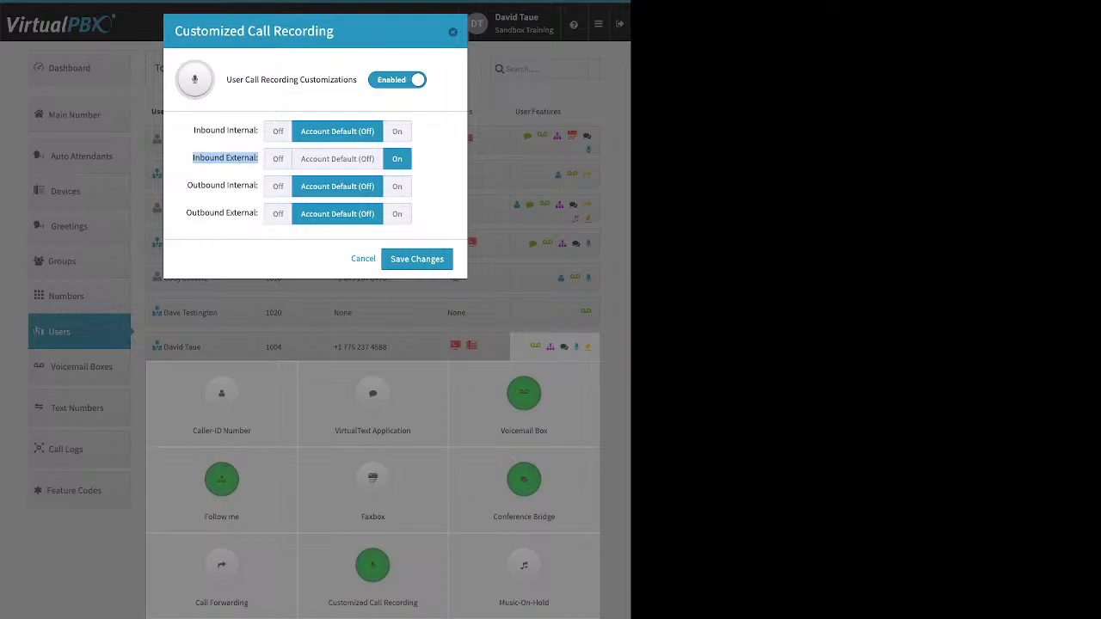
left_click_drag(186, 212, 257, 212)
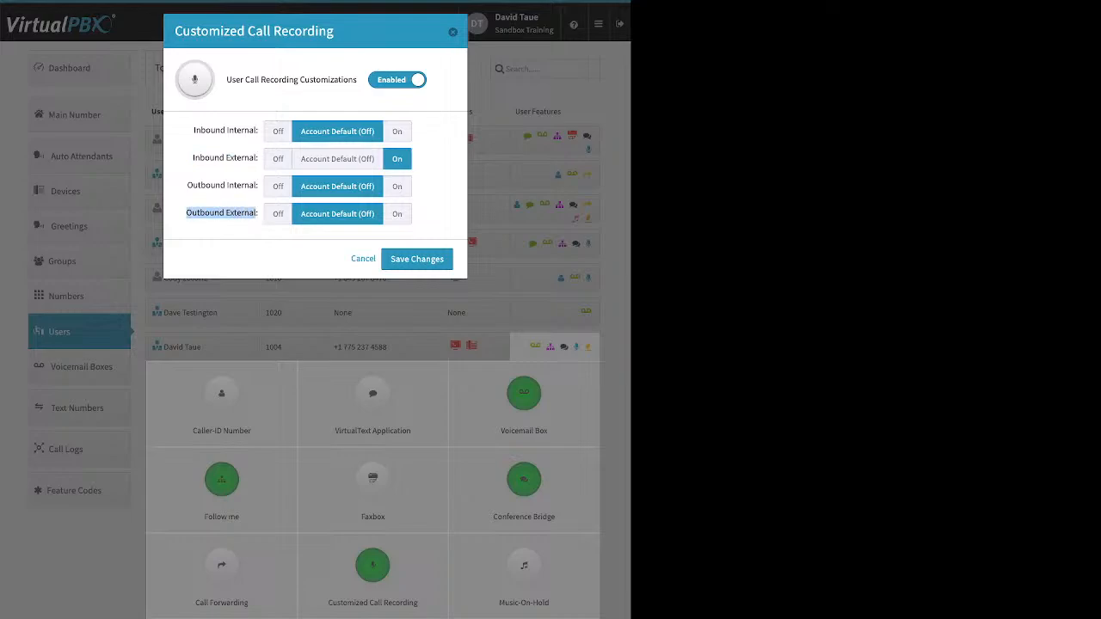
left_click(396, 213)
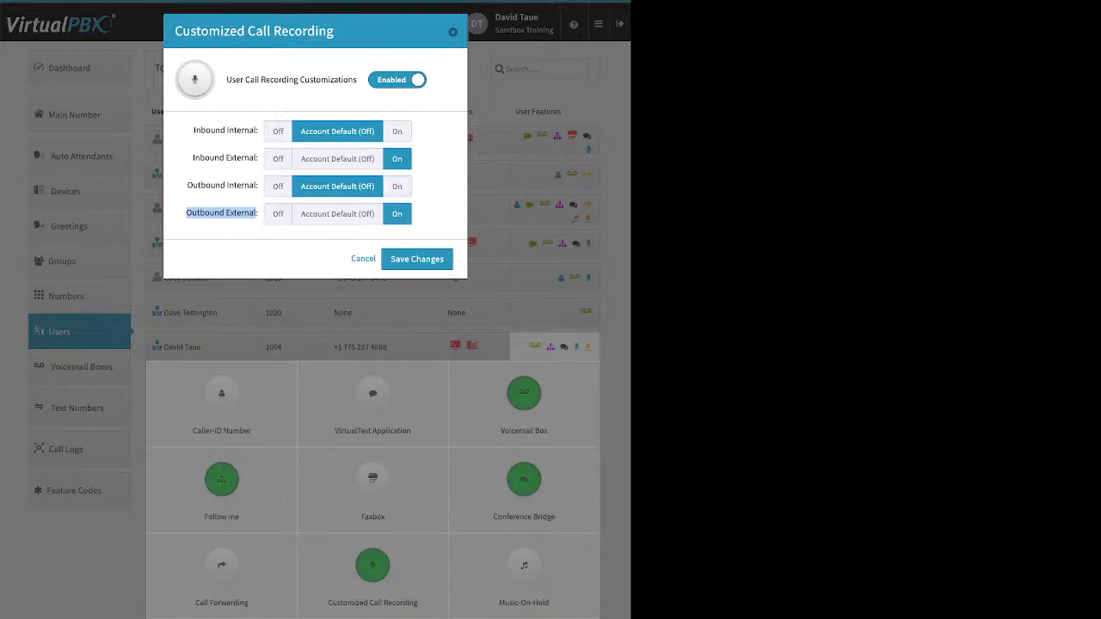
left_click(417, 259)
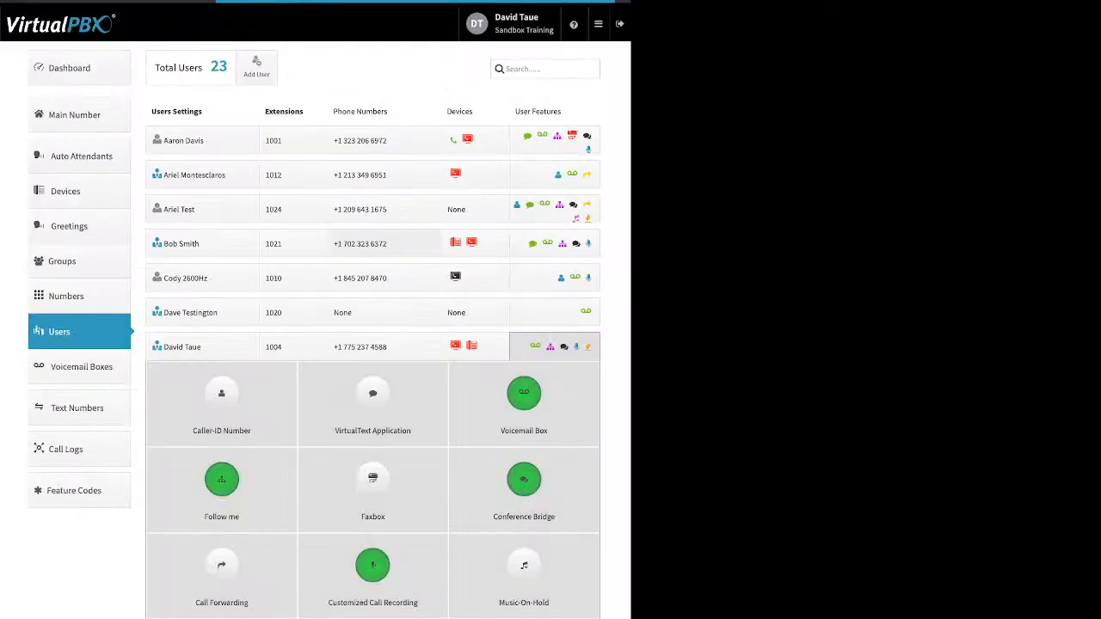
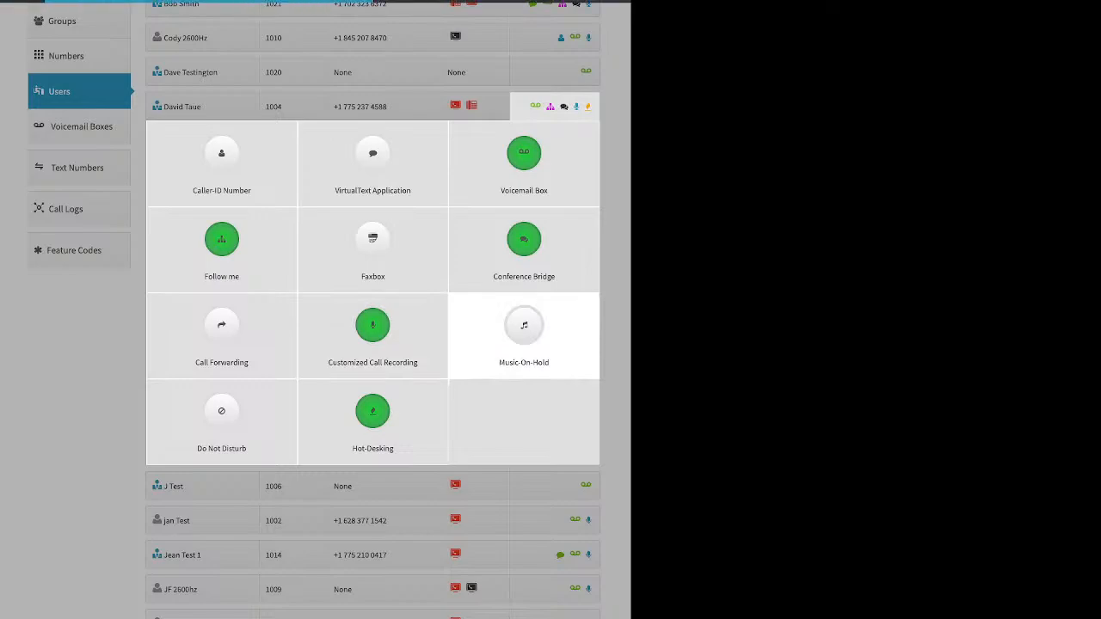
Step: Turn on music on hold for the user, then discard the change
left_click(524, 331)
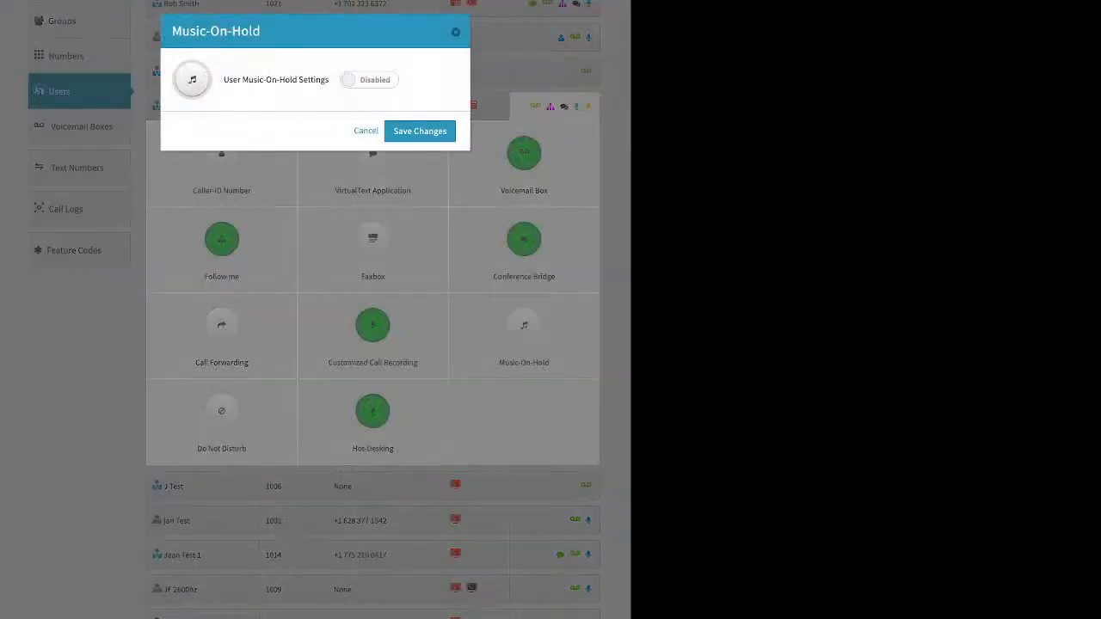
left_click(369, 80)
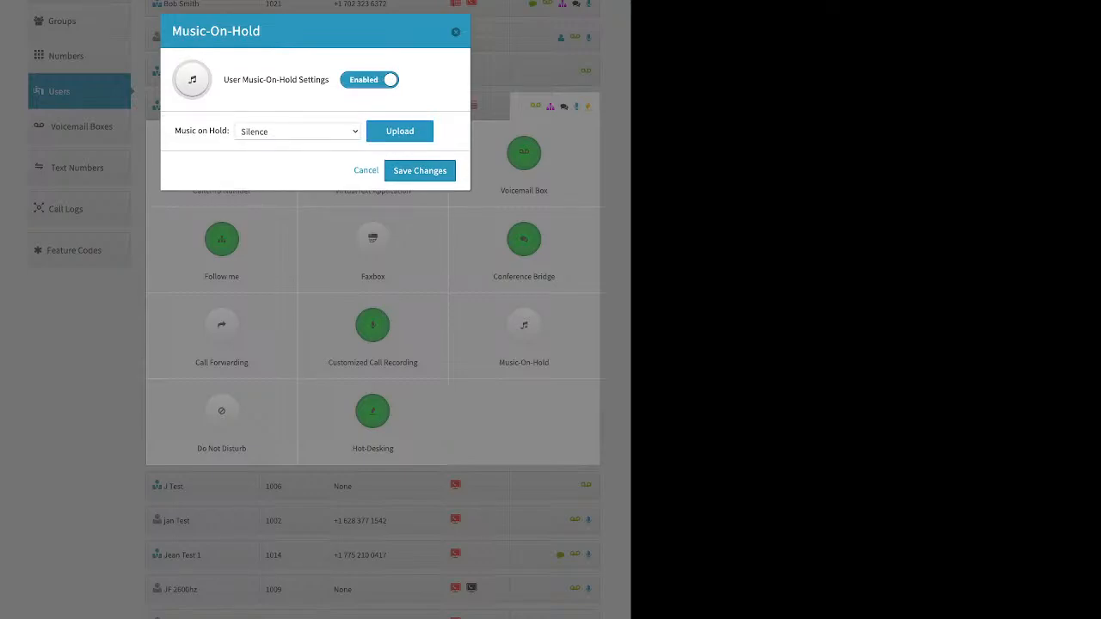
left_click(367, 170)
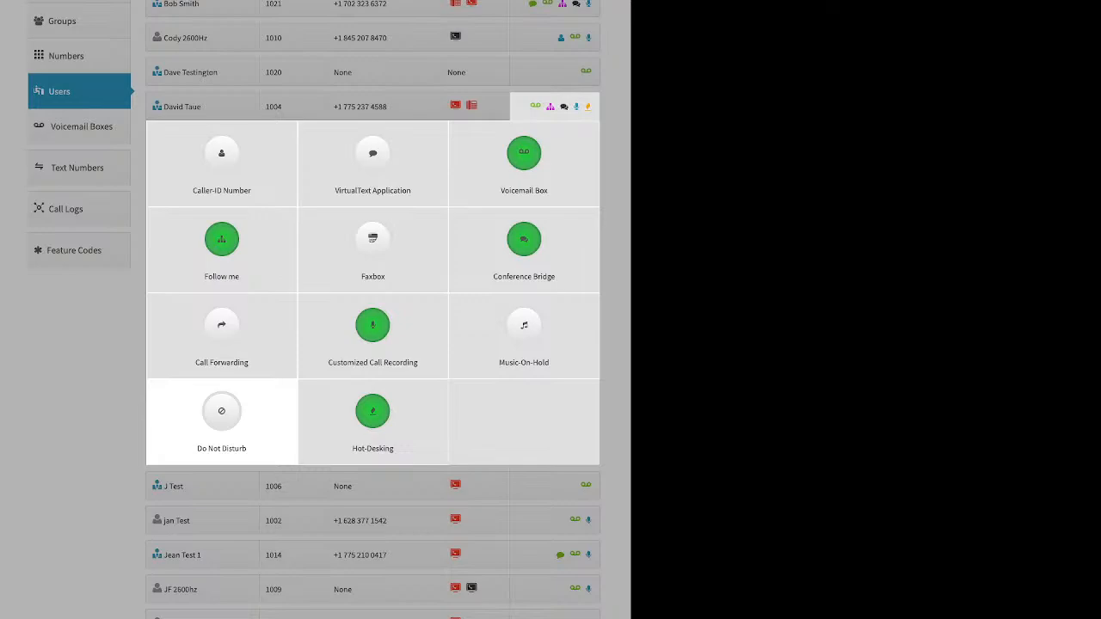
Step: Review the user's Hot-Desking settings with Hotdesk ID 1008 and close them without changes
left_click(372, 411)
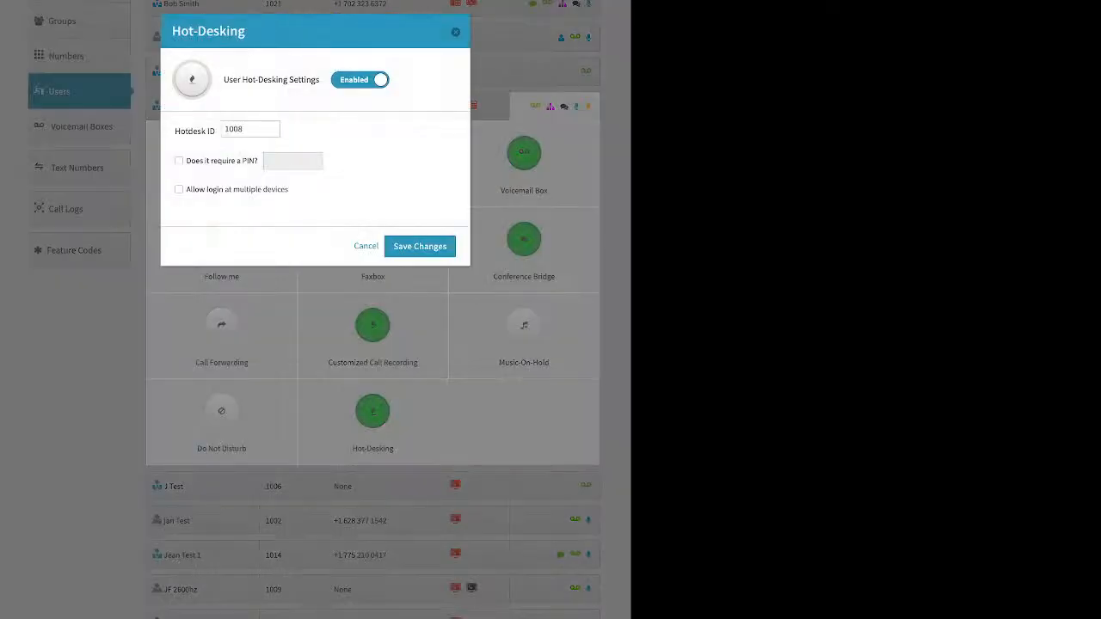
left_click_drag(175, 132, 216, 131)
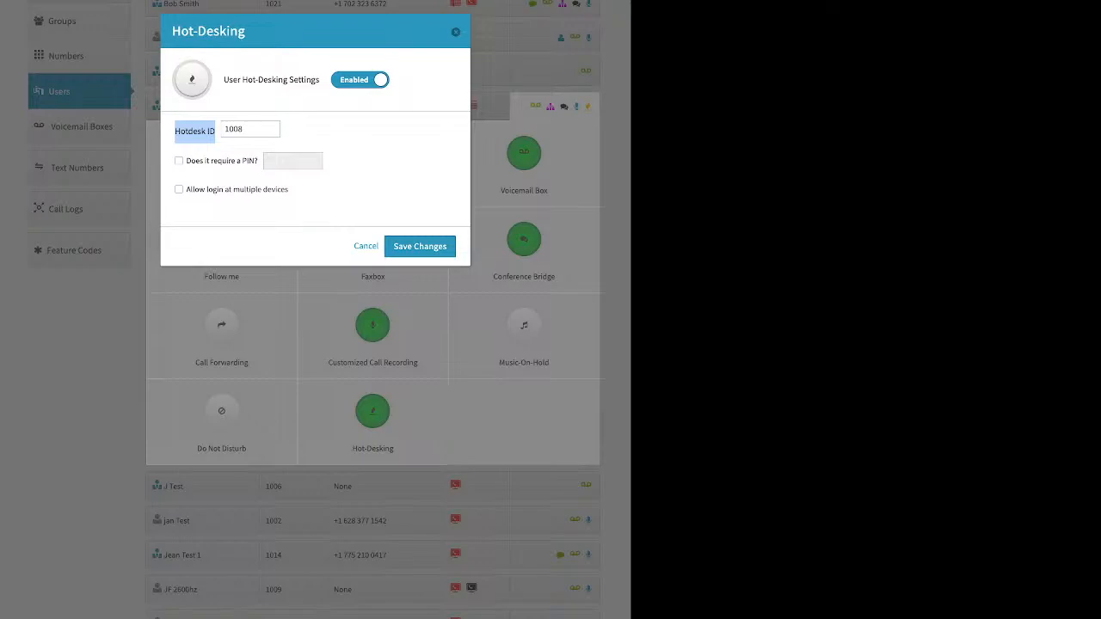
left_click(245, 129)
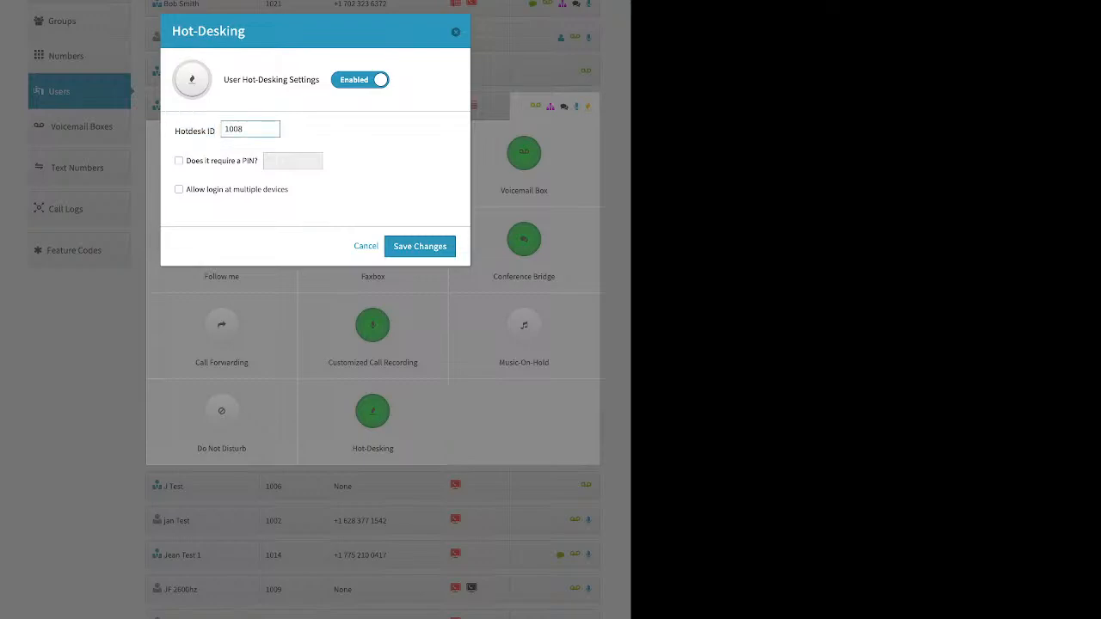
left_click(455, 32)
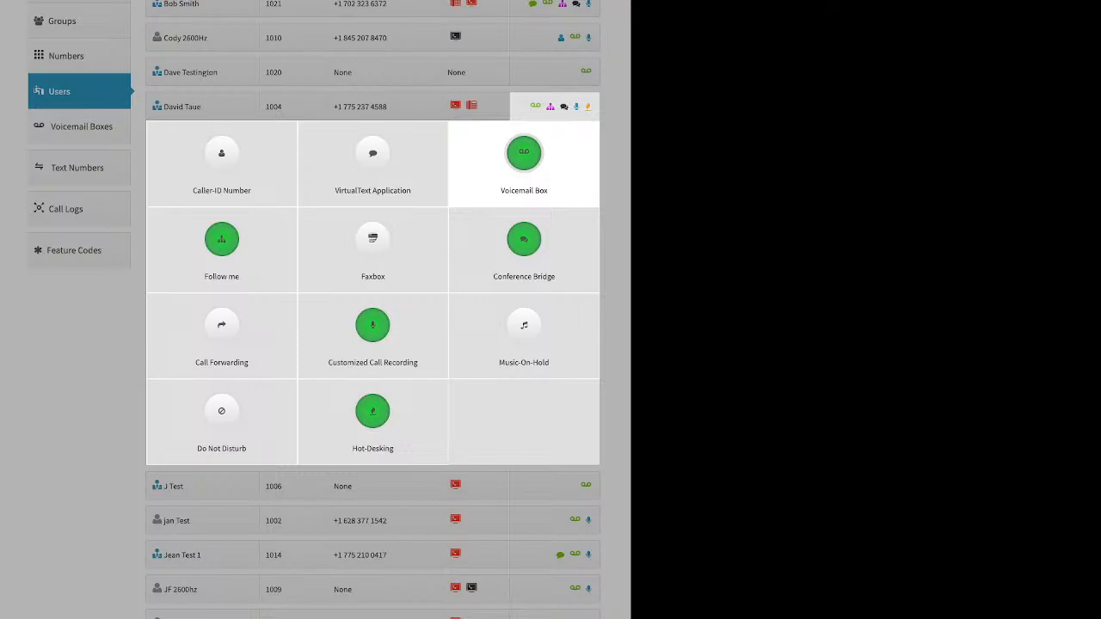
Step: Go to the Voicemail Boxes list and review the Main Voicemail Box and box 111 entries
left_click(615, 335)
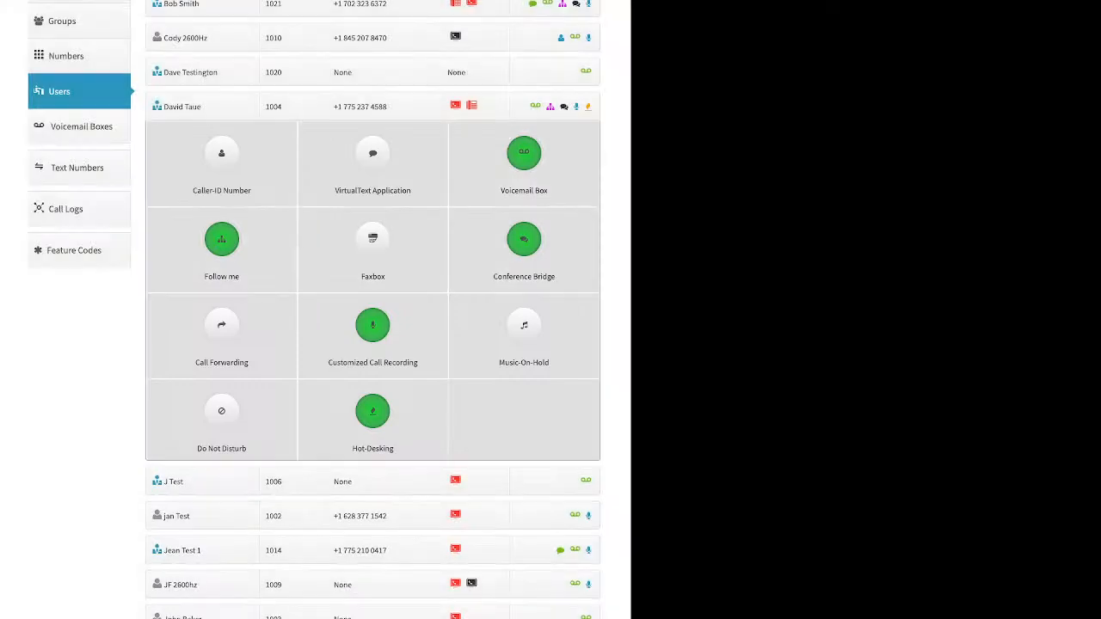
left_click(82, 127)
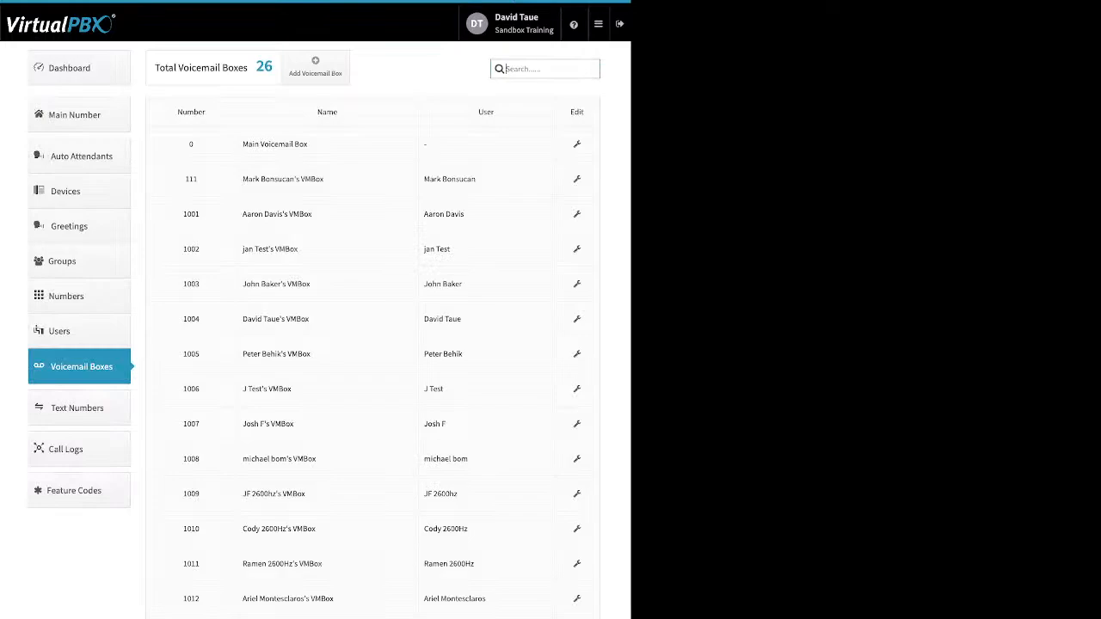
left_click_drag(309, 145, 241, 144)
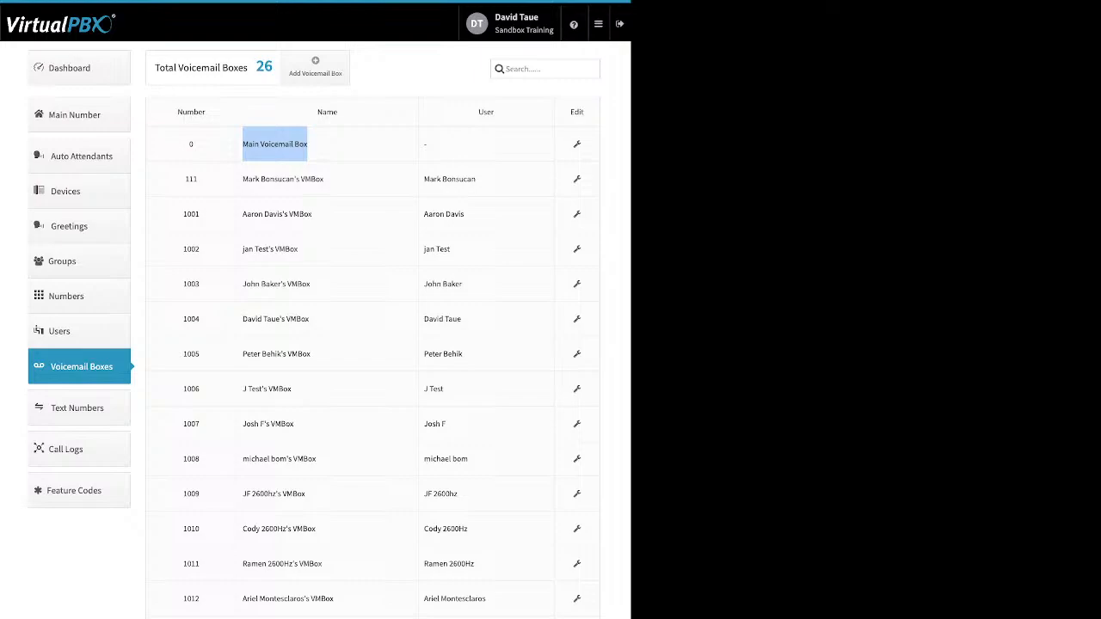
left_click_drag(476, 179, 423, 179)
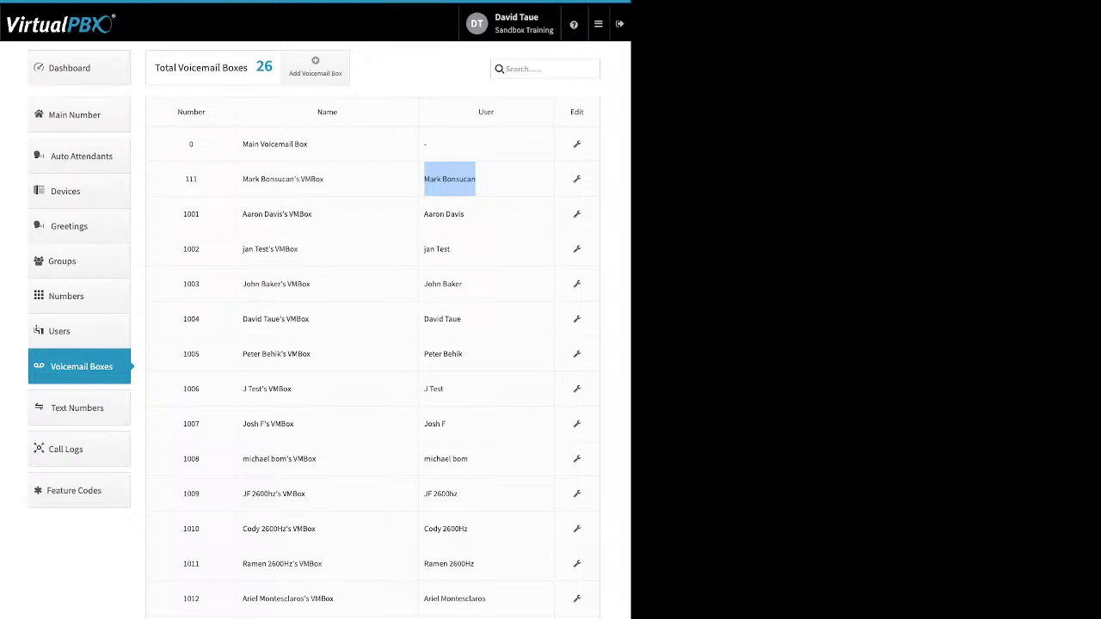
Step: Look over the new voicemail box's Name and Voicemail Number fields, then edit box 1001
left_click(315, 66)
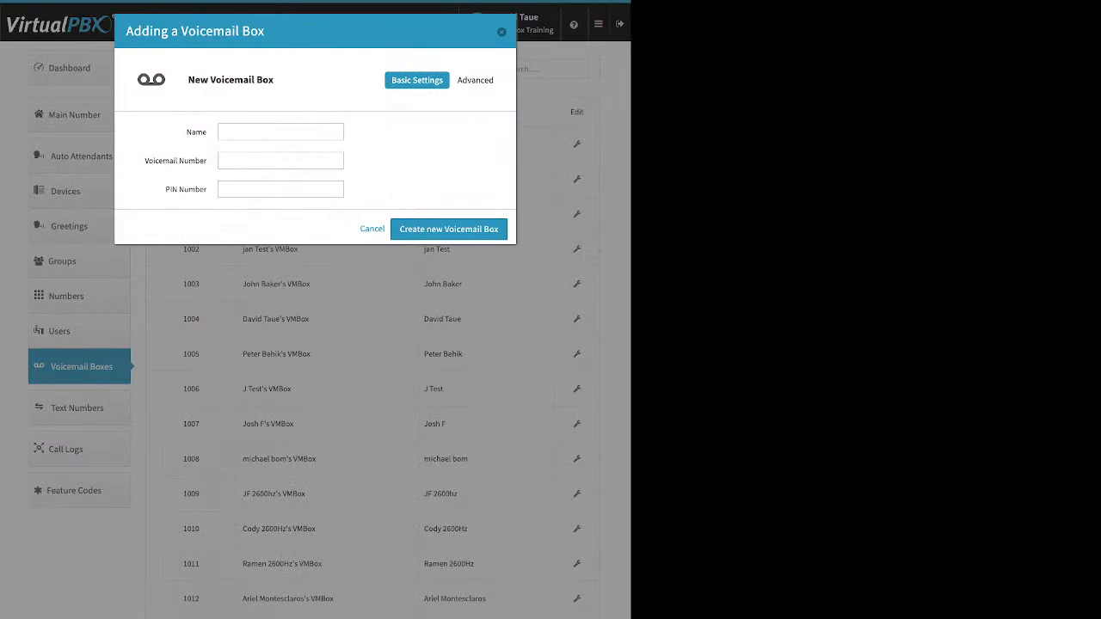
left_click_drag(186, 132, 207, 133)
left_click_drag(144, 161, 207, 190)
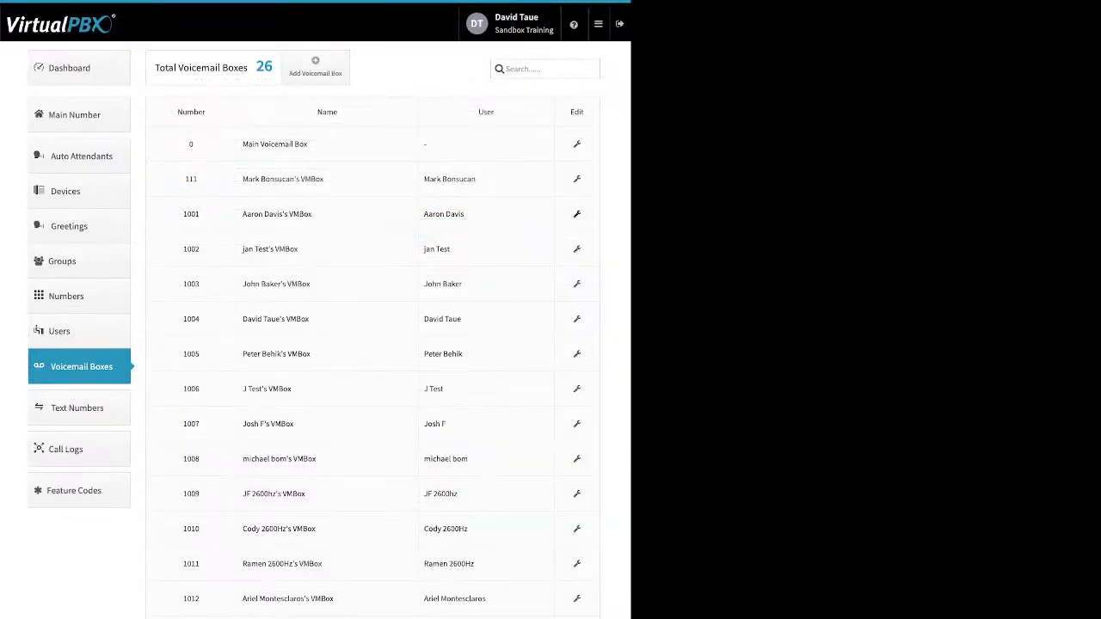
left_click(577, 214)
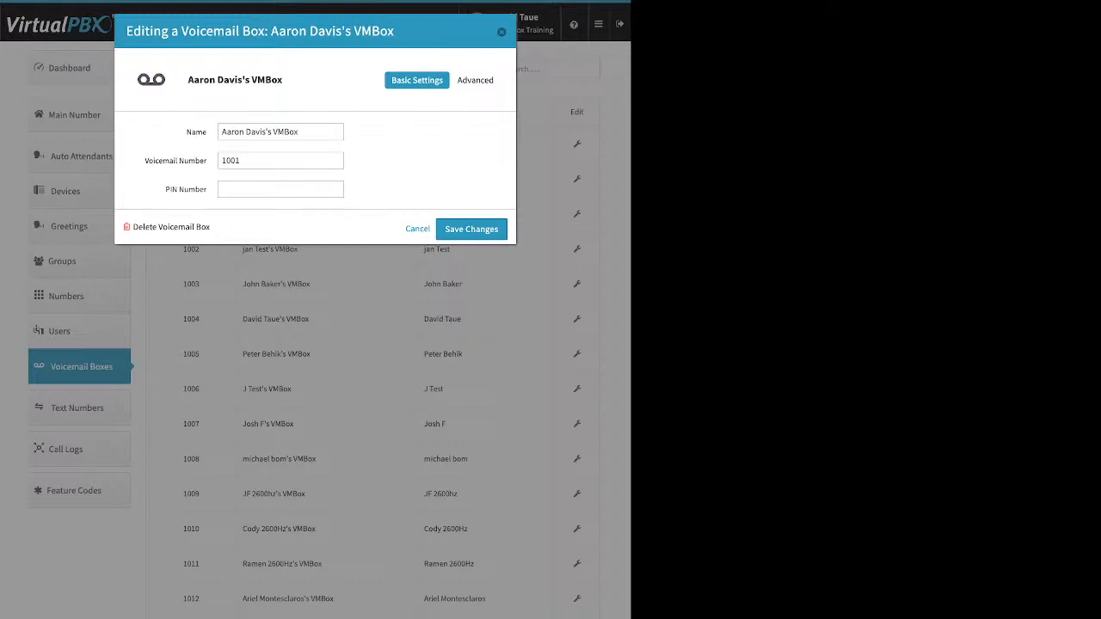
Step: Enter a PIN for voicemail box 1001 and switch to the Greeting Media section
left_click(281, 189)
type("5678")
left_click(475, 80)
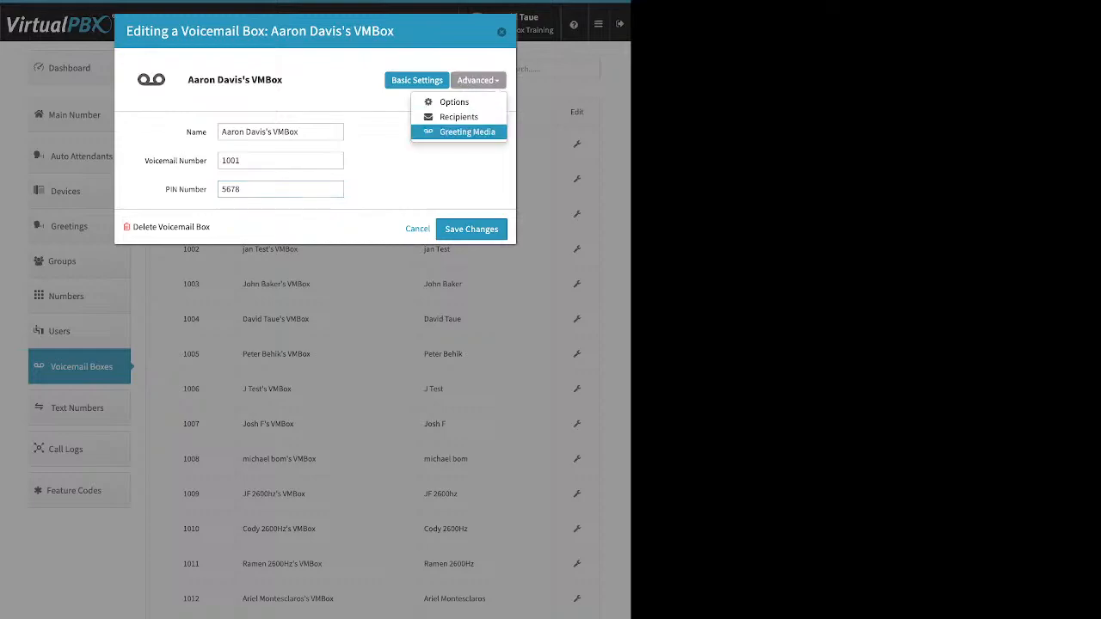
left_click(466, 131)
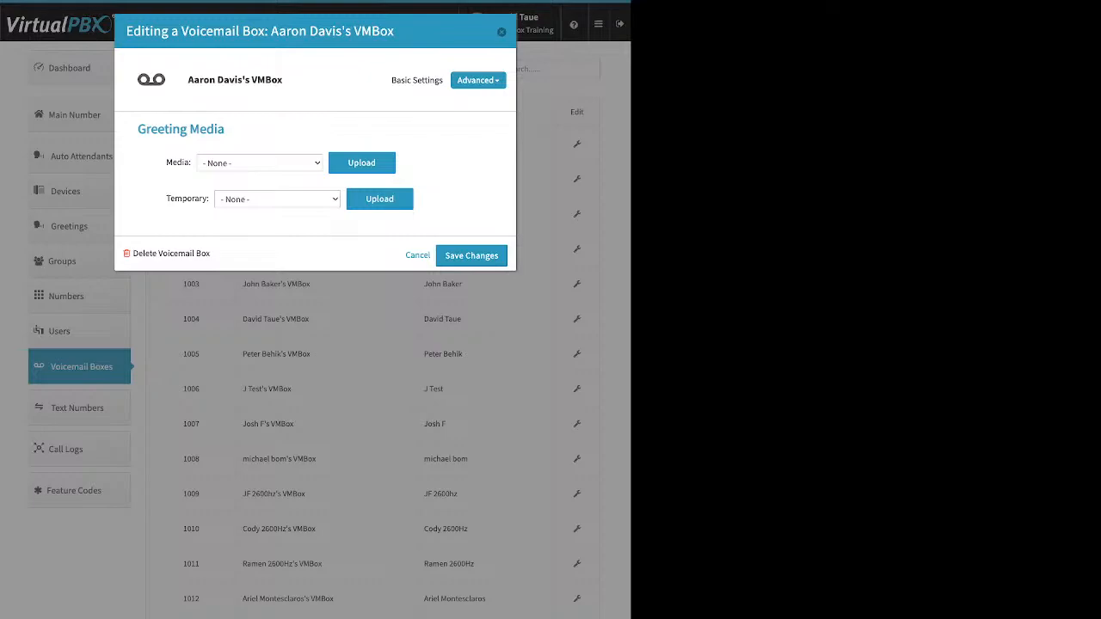
Step: Review greeting media choices, start then cancel an upload, leaving Media and Temporary greetings at None
left_click(259, 164)
left_click(361, 164)
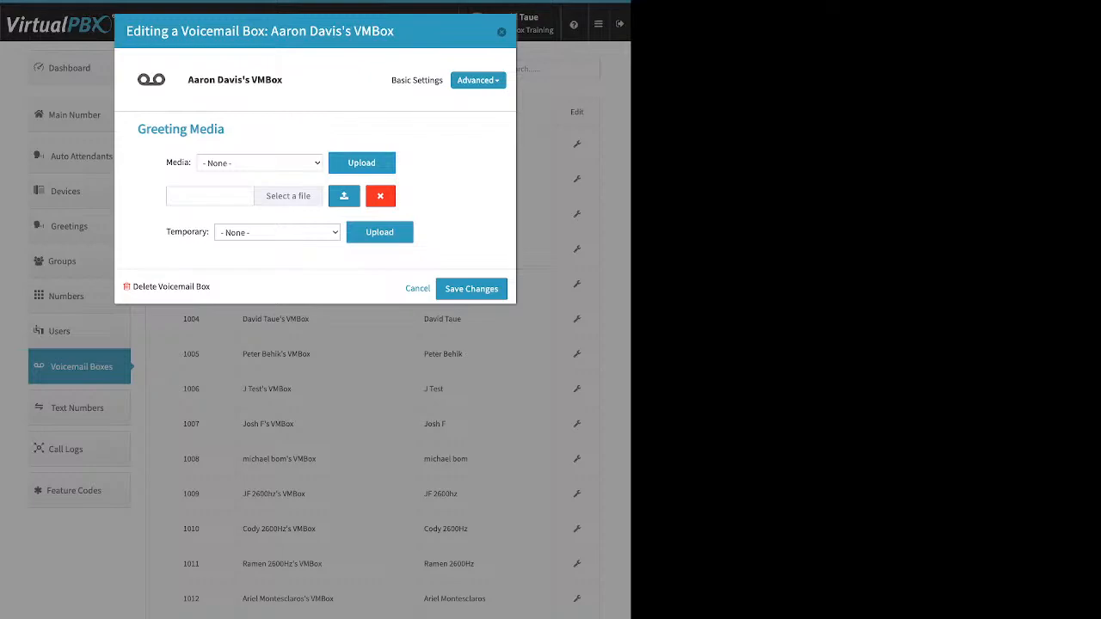
left_click(380, 197)
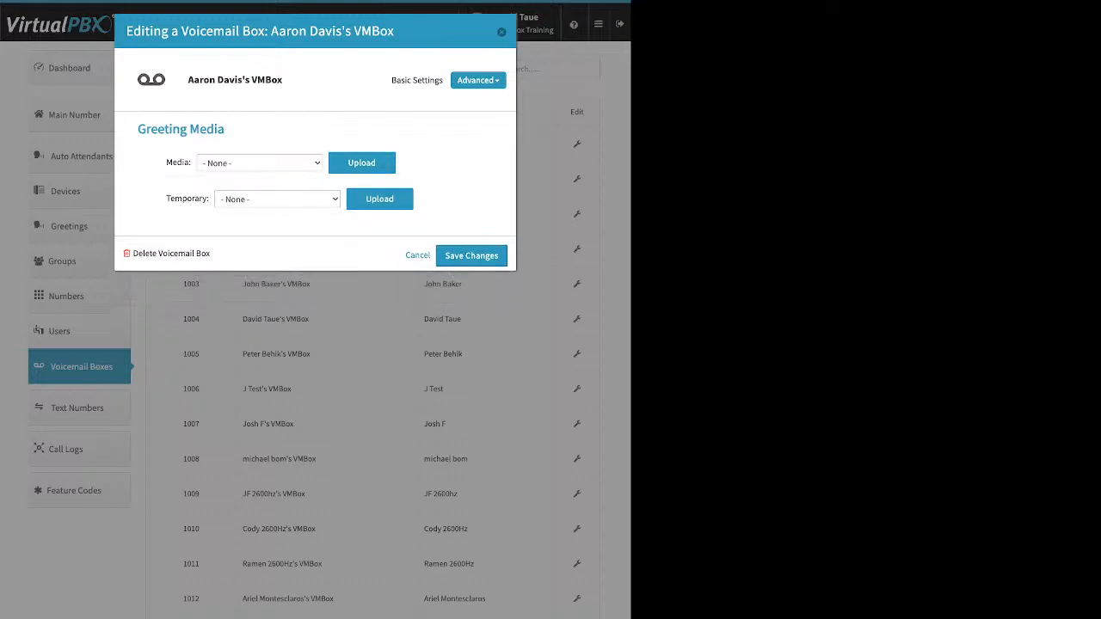
left_click_drag(166, 199, 207, 199)
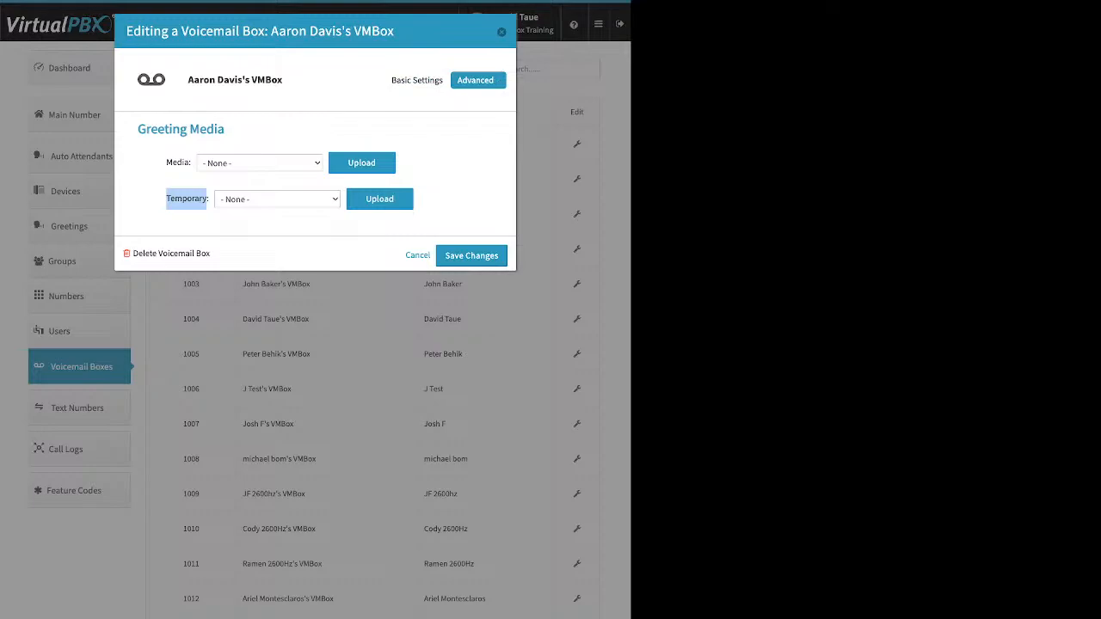
left_click(478, 80)
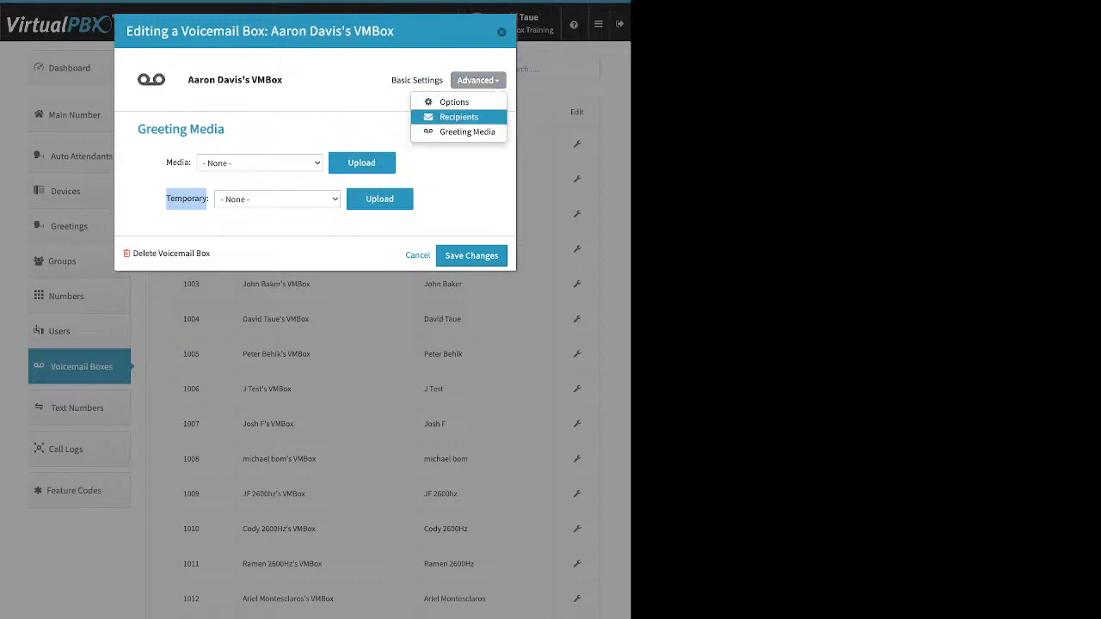
Step: Show box 1001's Recipients list of two notification e-mails, starting then cancelling a new recipient
left_click(458, 117)
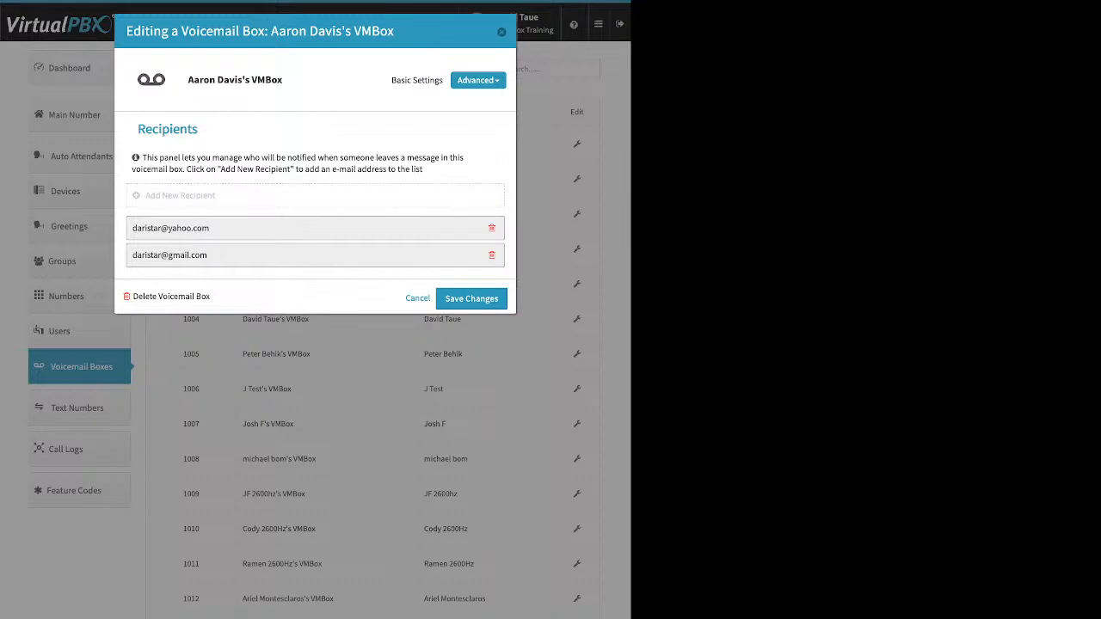
left_click(180, 196)
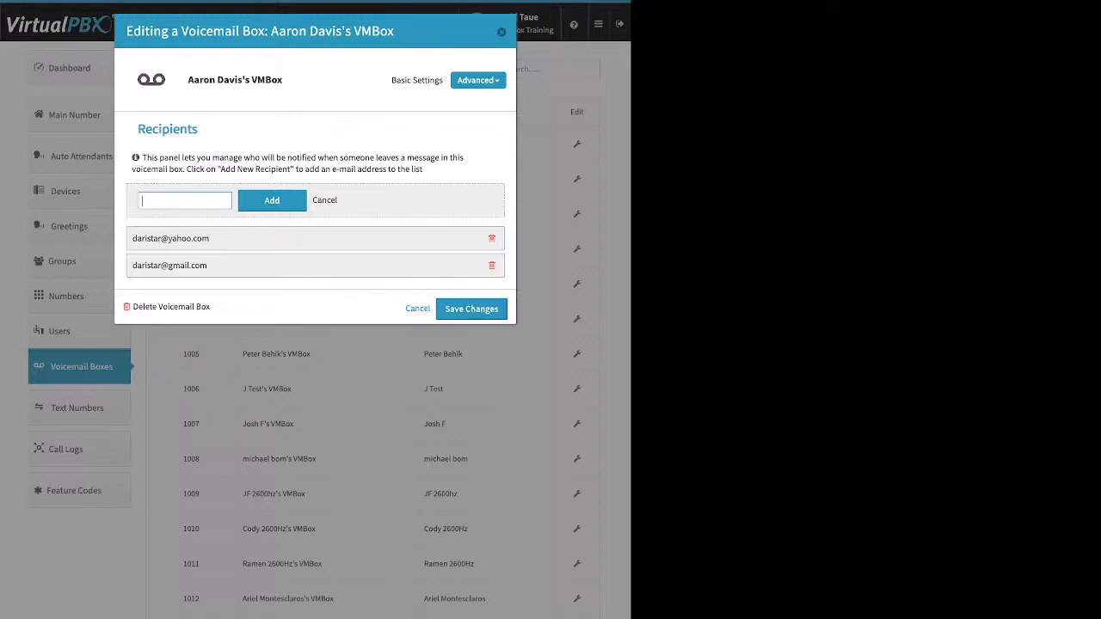
left_click(324, 199)
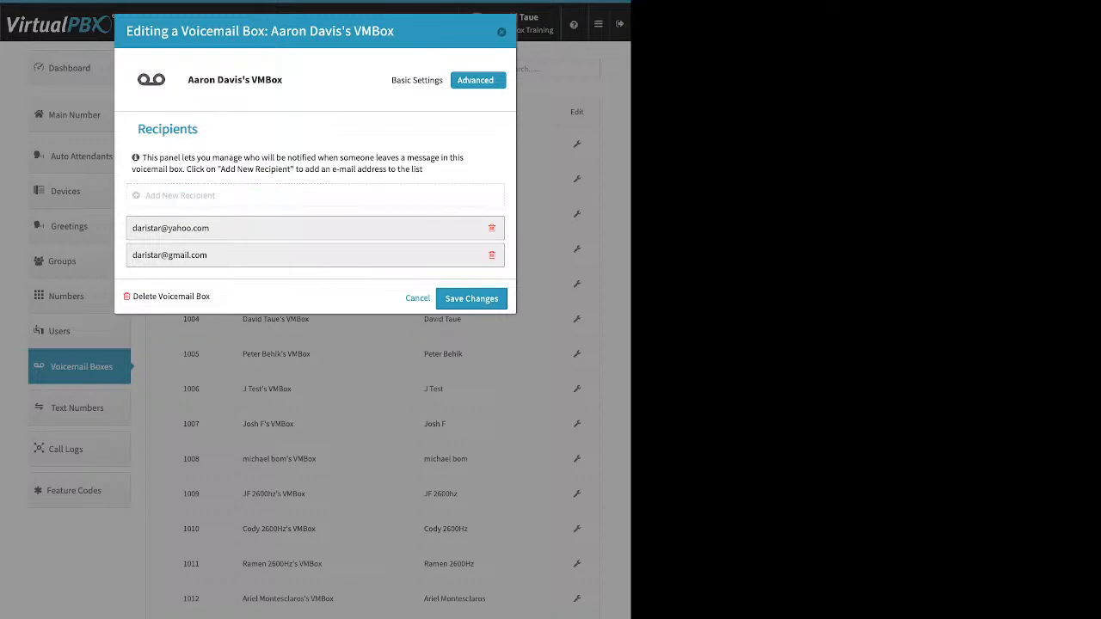
left_click(479, 80)
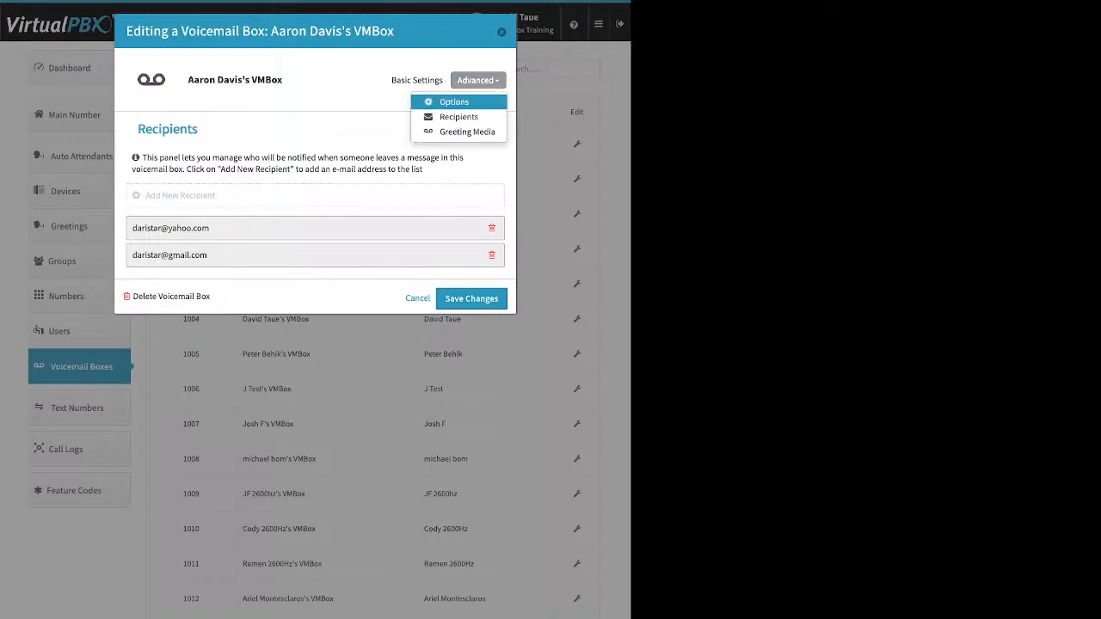
Step: In box 1001's Options, tick Already Setup?, review the e-mail and deletion options, then close the editor
left_click(454, 101)
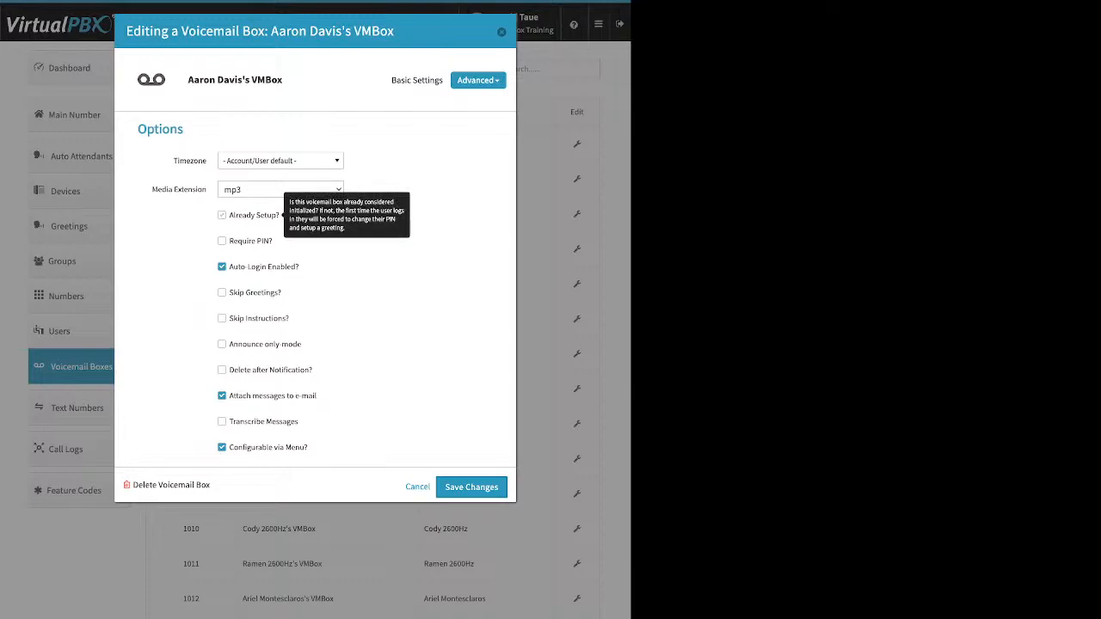
left_click(250, 215)
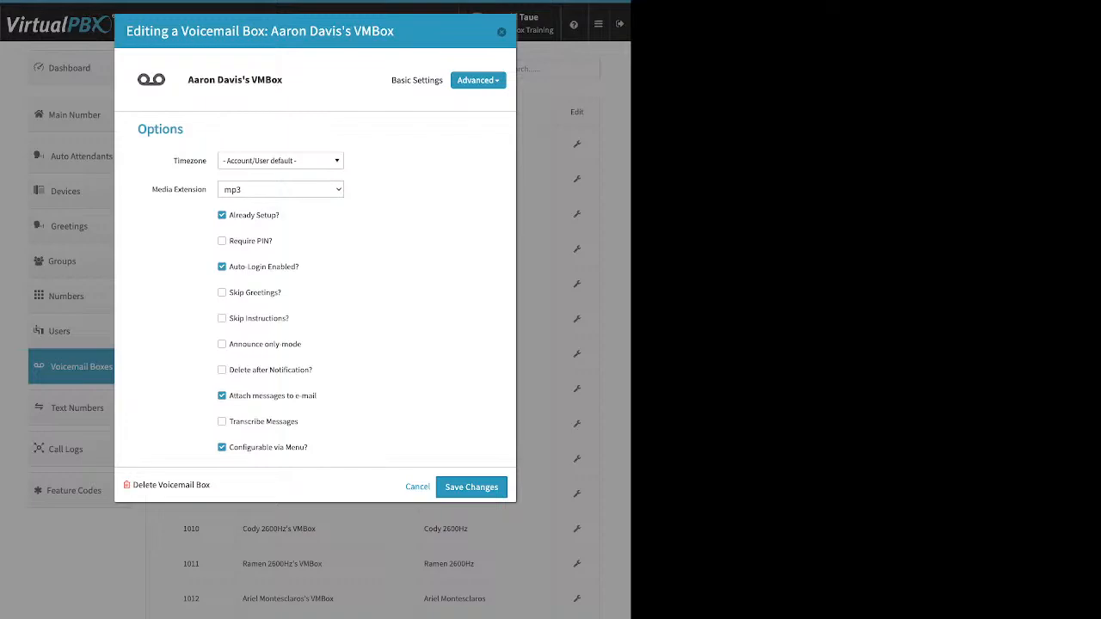
left_click_drag(320, 396, 242, 396)
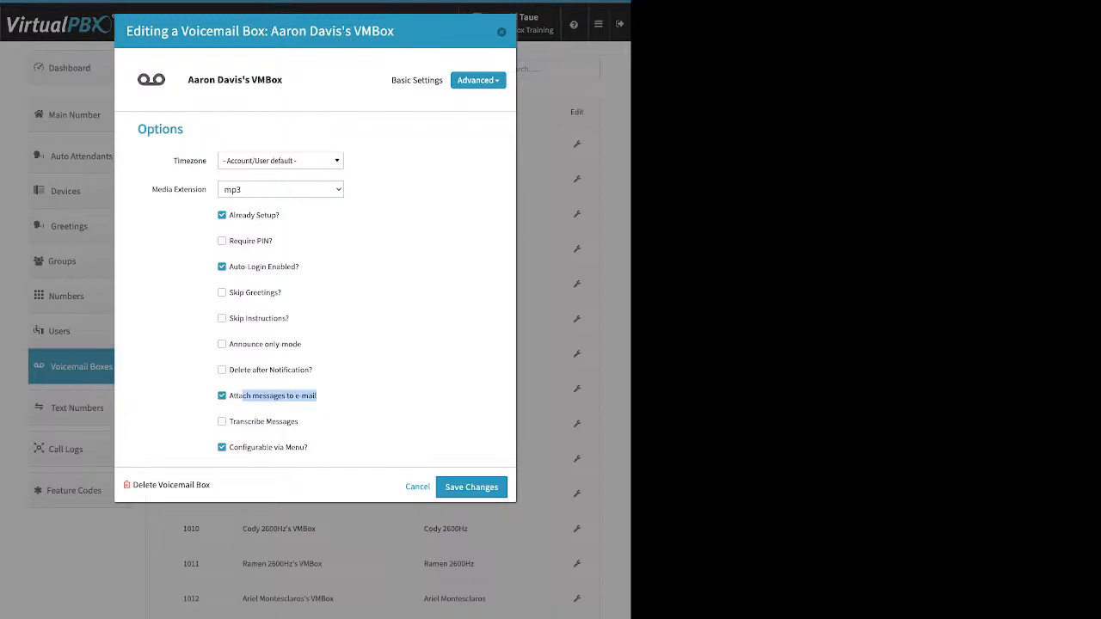
left_click_drag(316, 370, 233, 370)
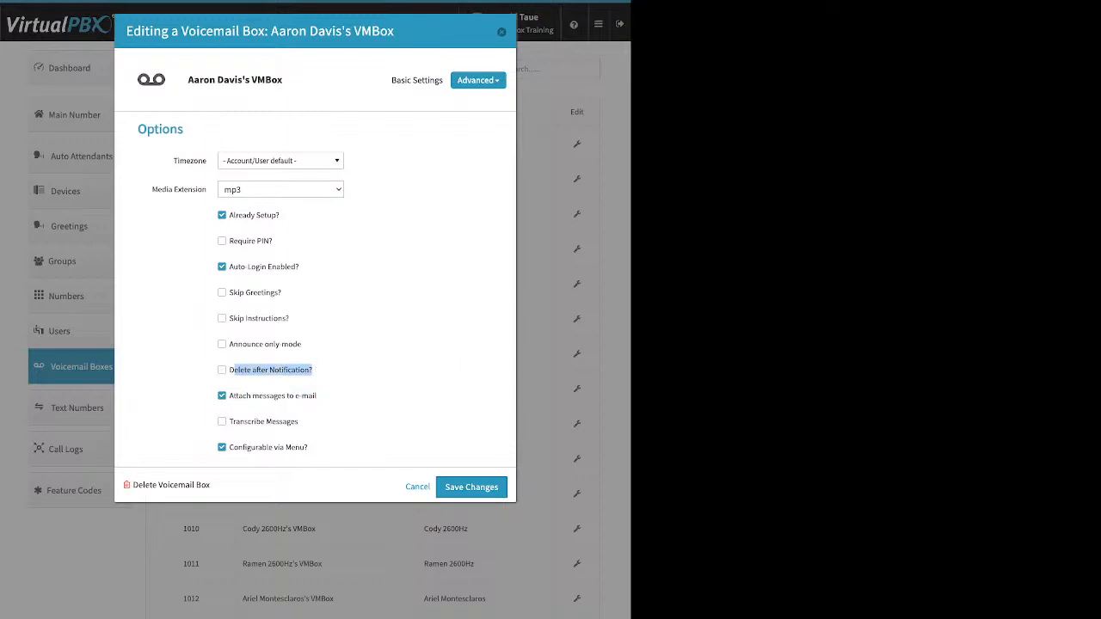
key("Escape")
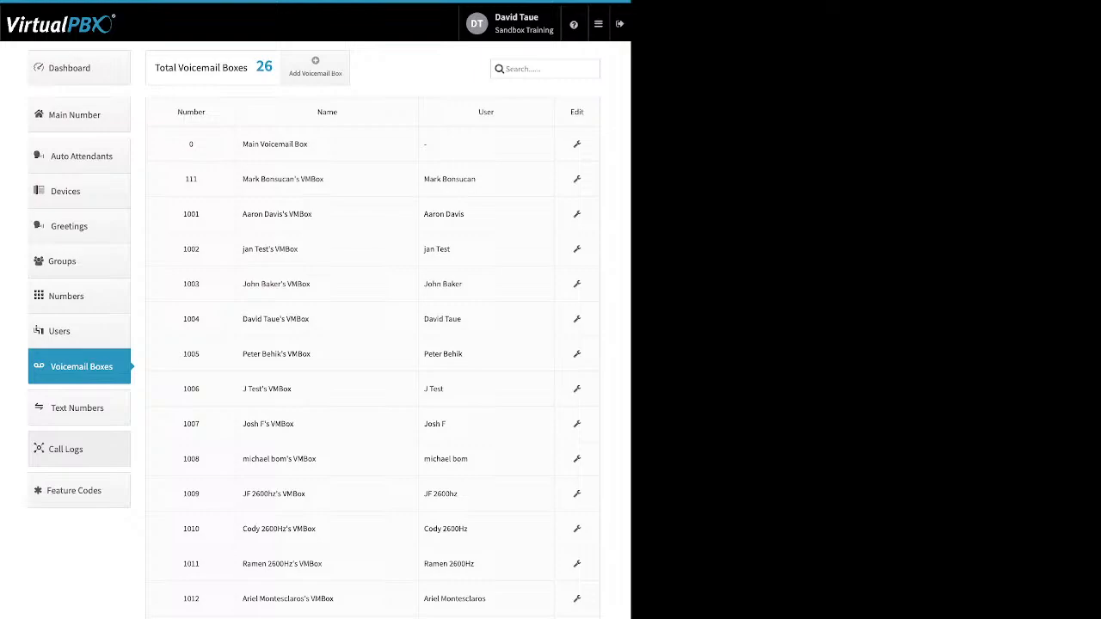
Step: Show Call Logs for This Month, covering 01/01/2023 to 01/17/2023
left_click(79, 449)
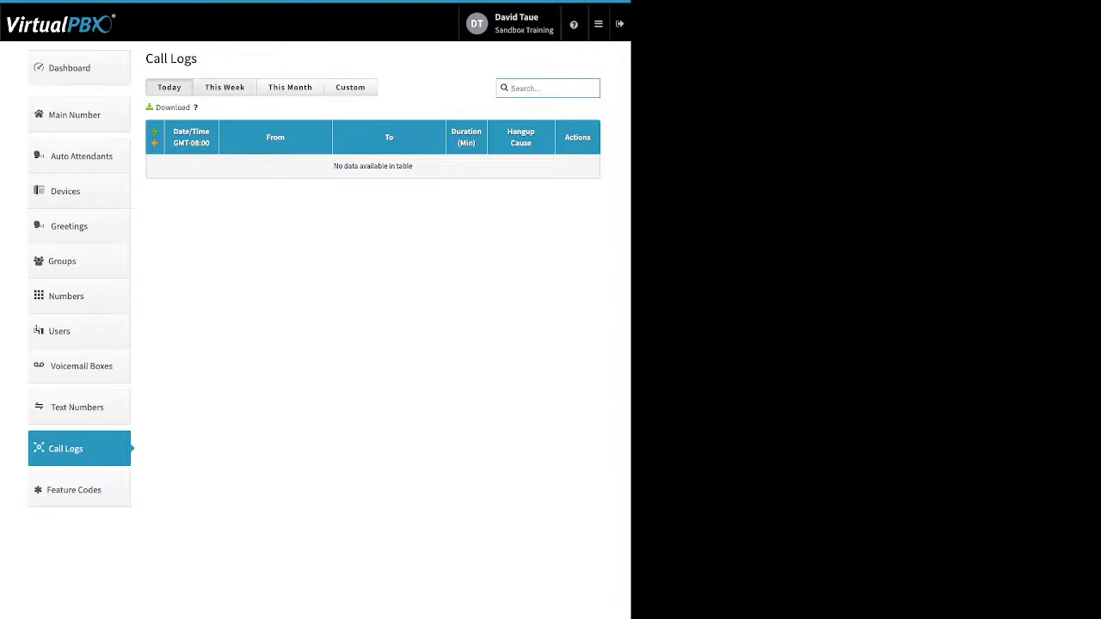
left_click(224, 87)
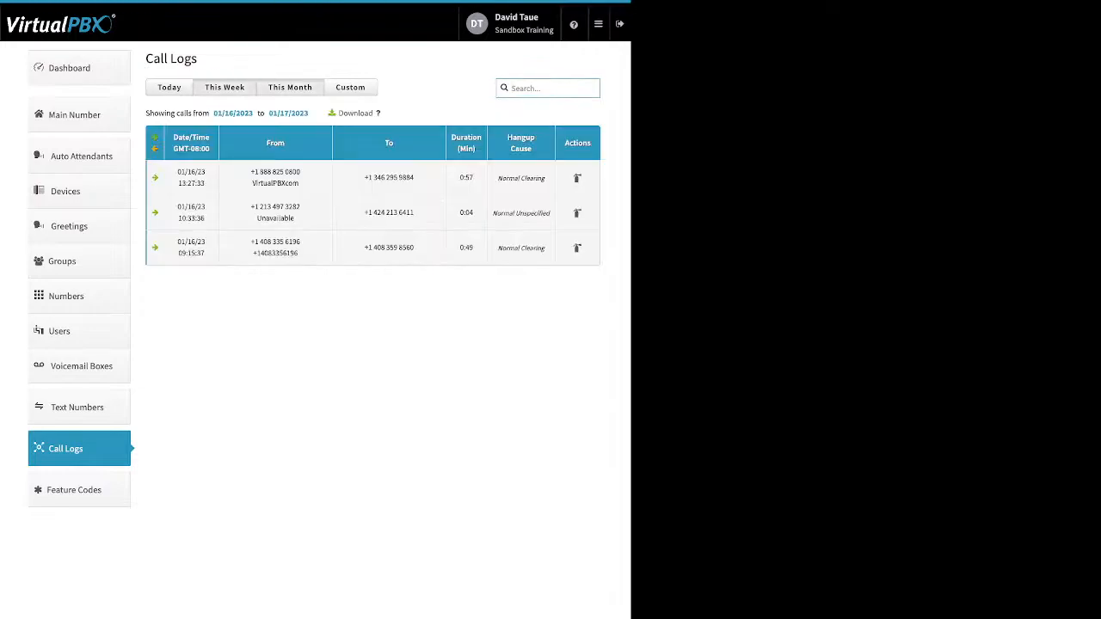
left_click(290, 87)
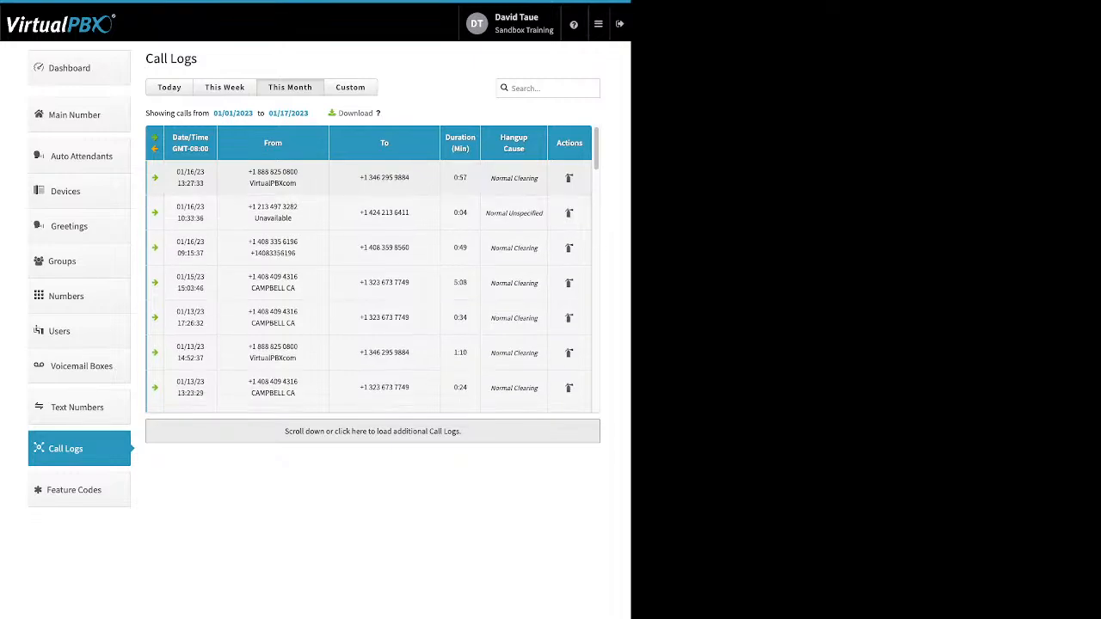
Step: Expand the 01/05/23 06:10:14 call's details, noting the receiving user and Normal Clearing hangup cause
scroll(372, 269, "down", 8)
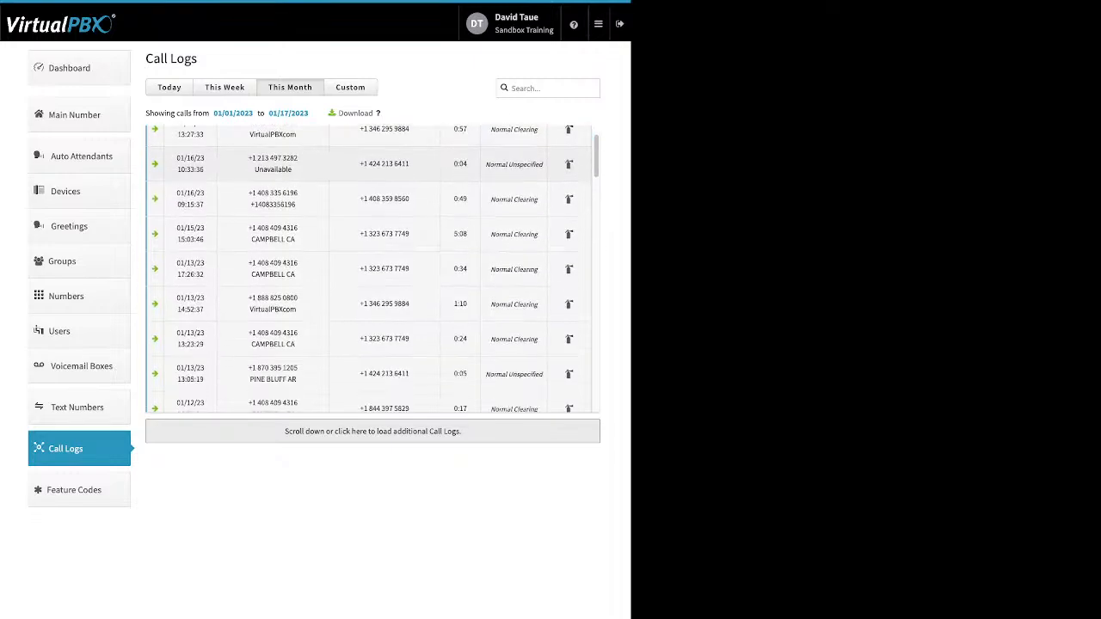
scroll(372, 269, "down", 4)
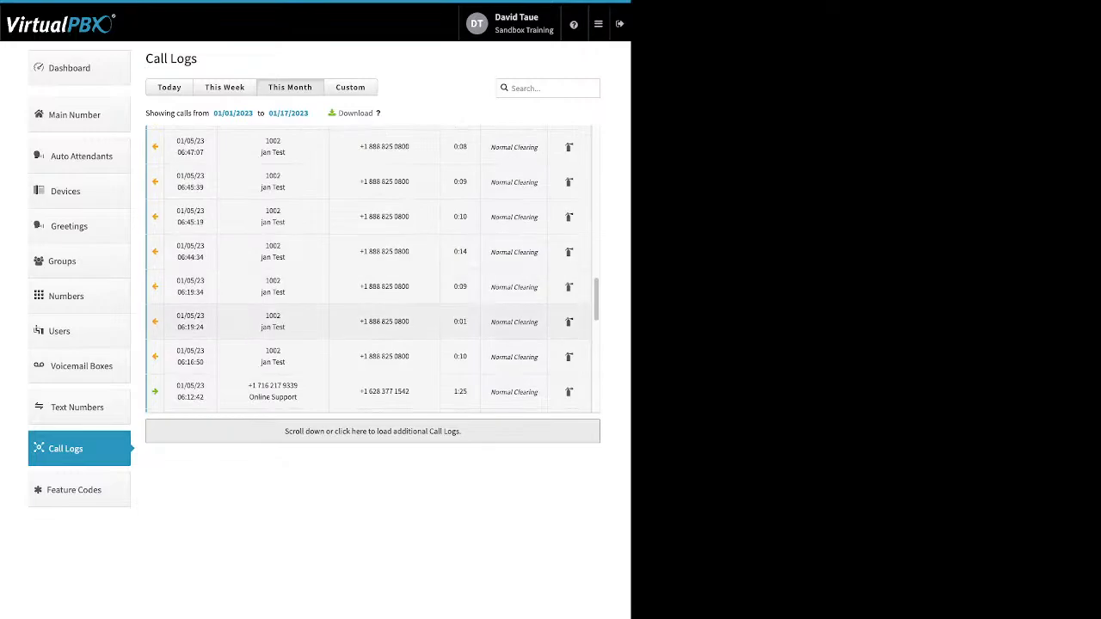
left_click(370, 322)
left_click(369, 321)
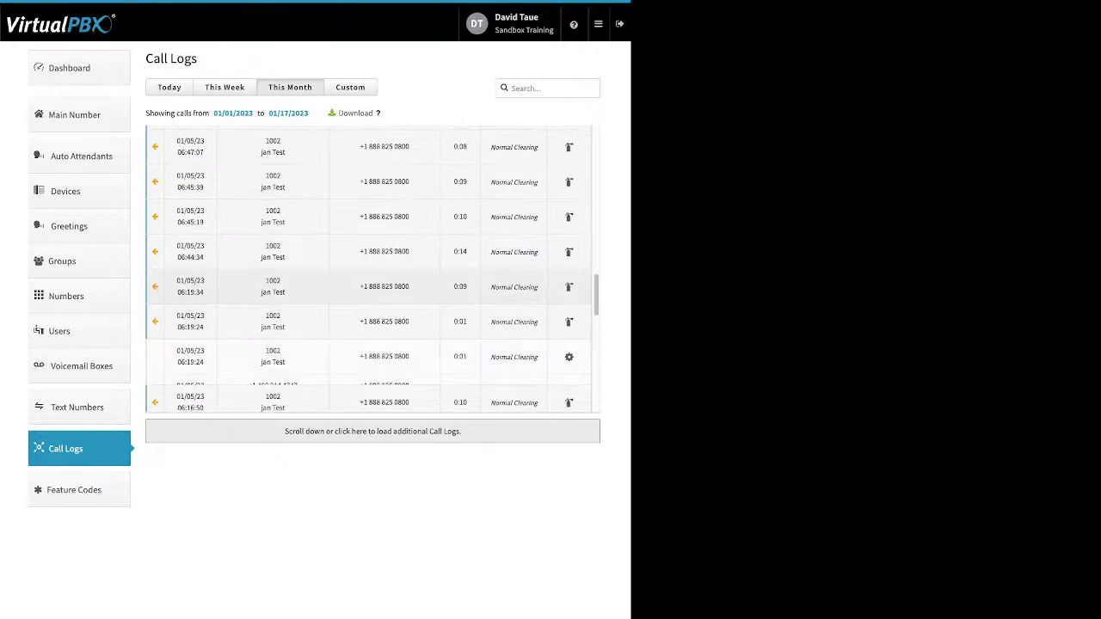
scroll(370, 215, "down", 1)
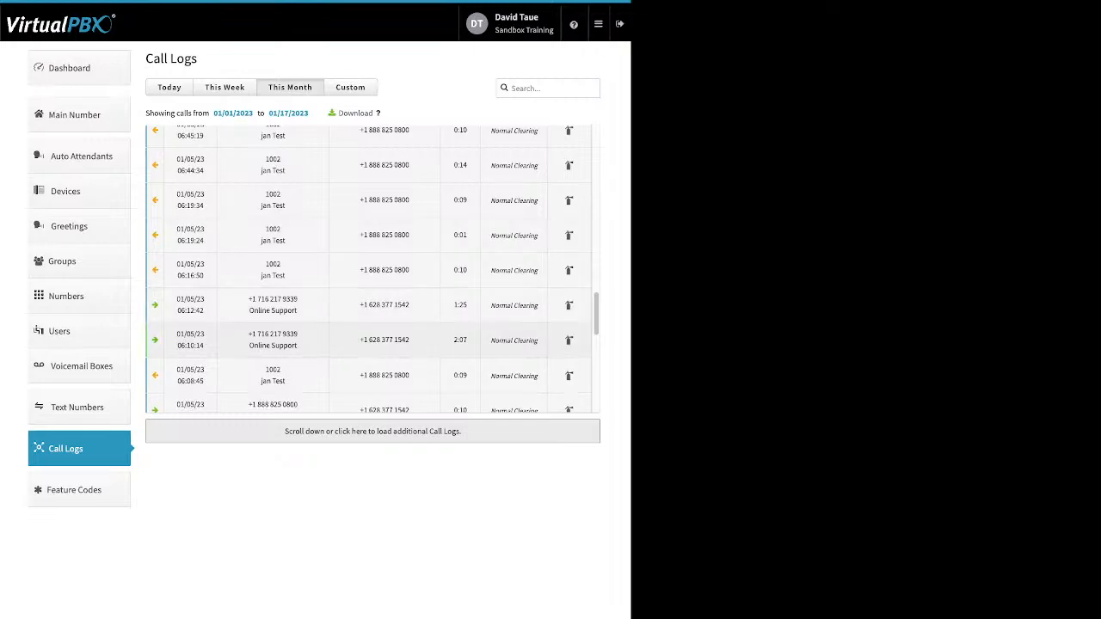
left_click(370, 341)
scroll(369, 198, "down", 1)
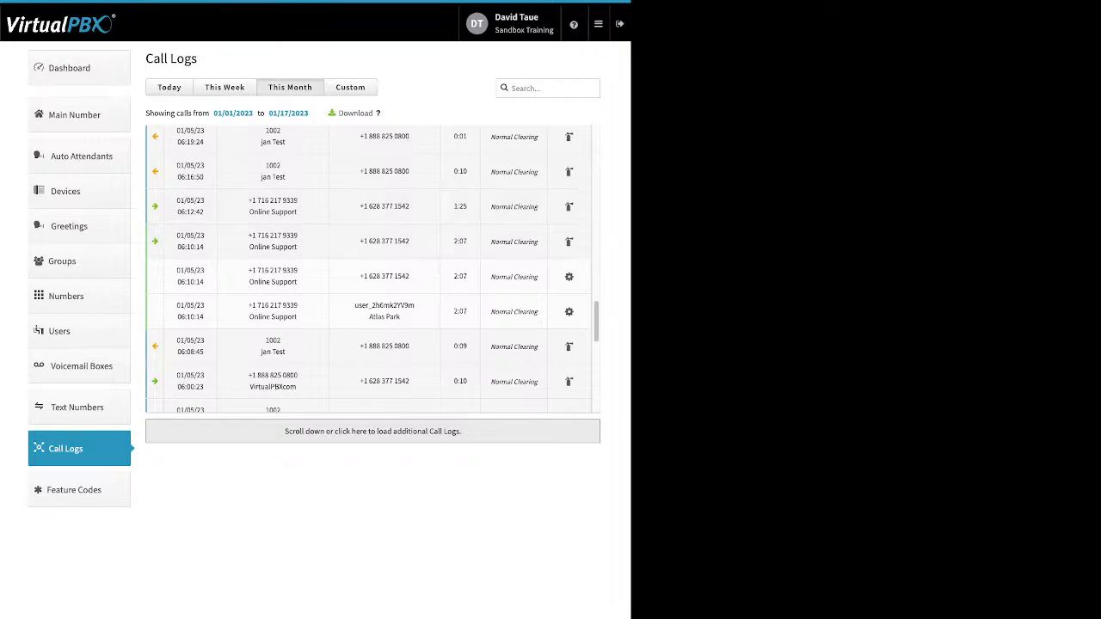
double_click(384, 305)
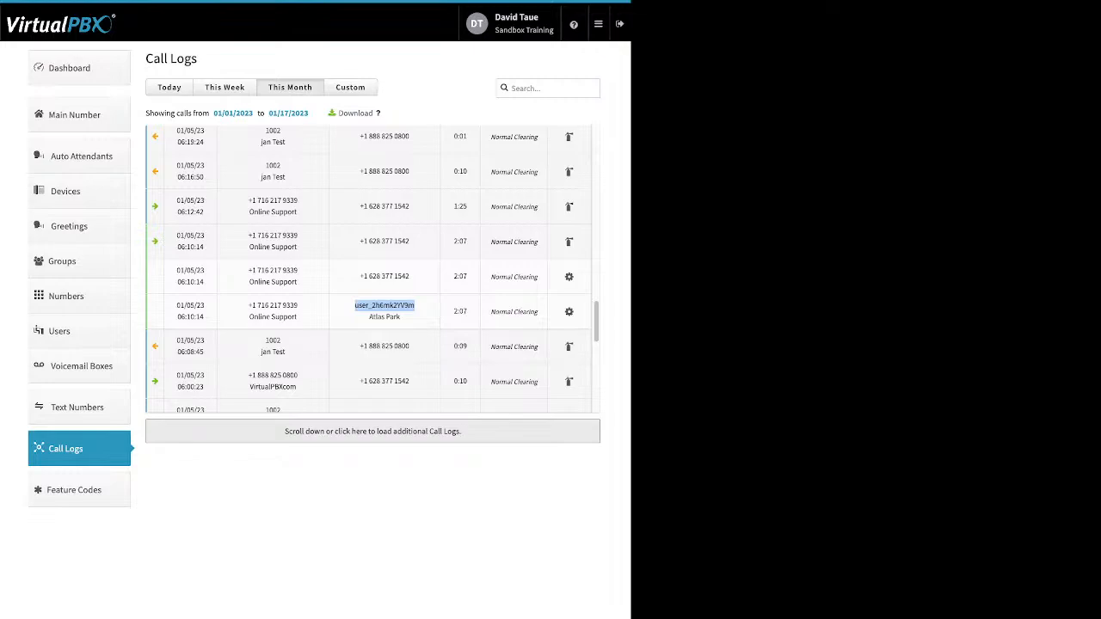
left_click_drag(539, 312, 490, 312)
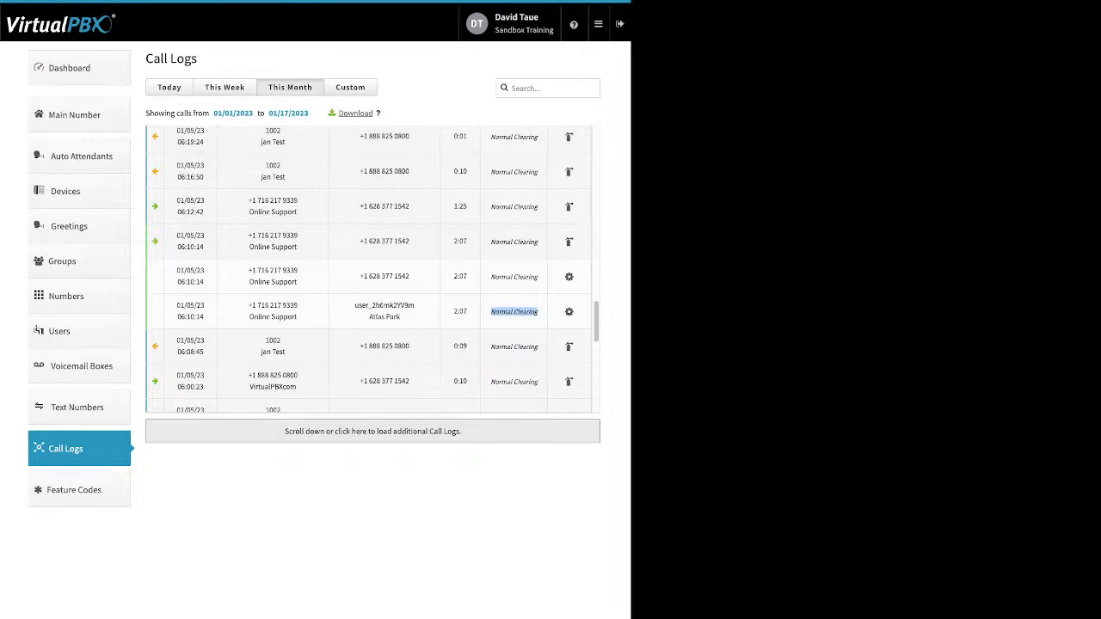
Step: Filter call logs with a custom range starting 11/01/2022, then view Available Feature Codes
left_click(350, 86)
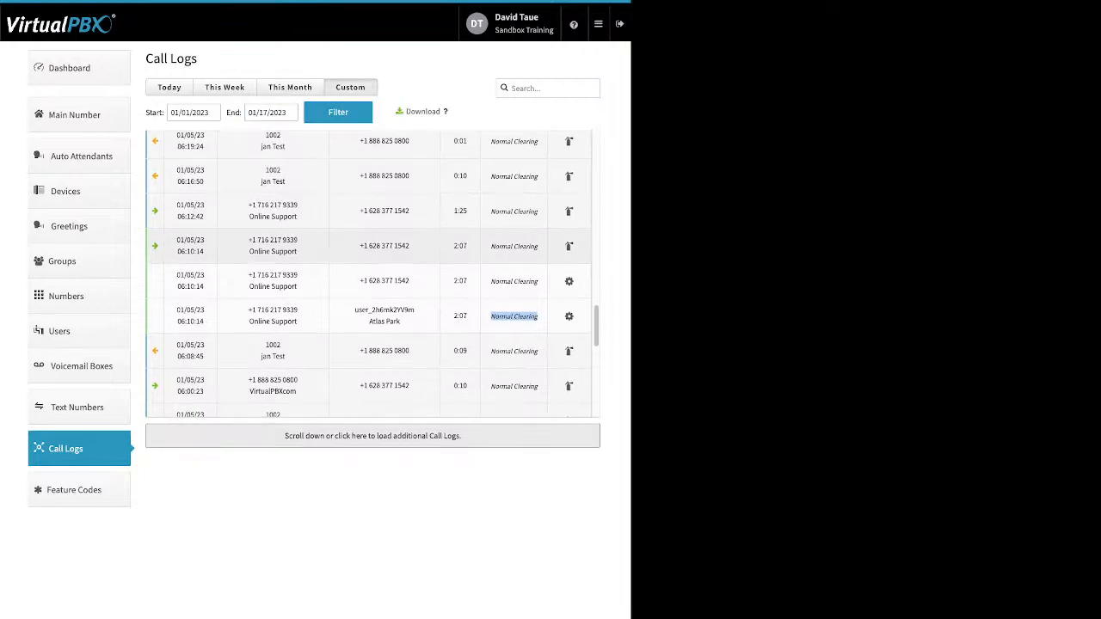
left_click(198, 111)
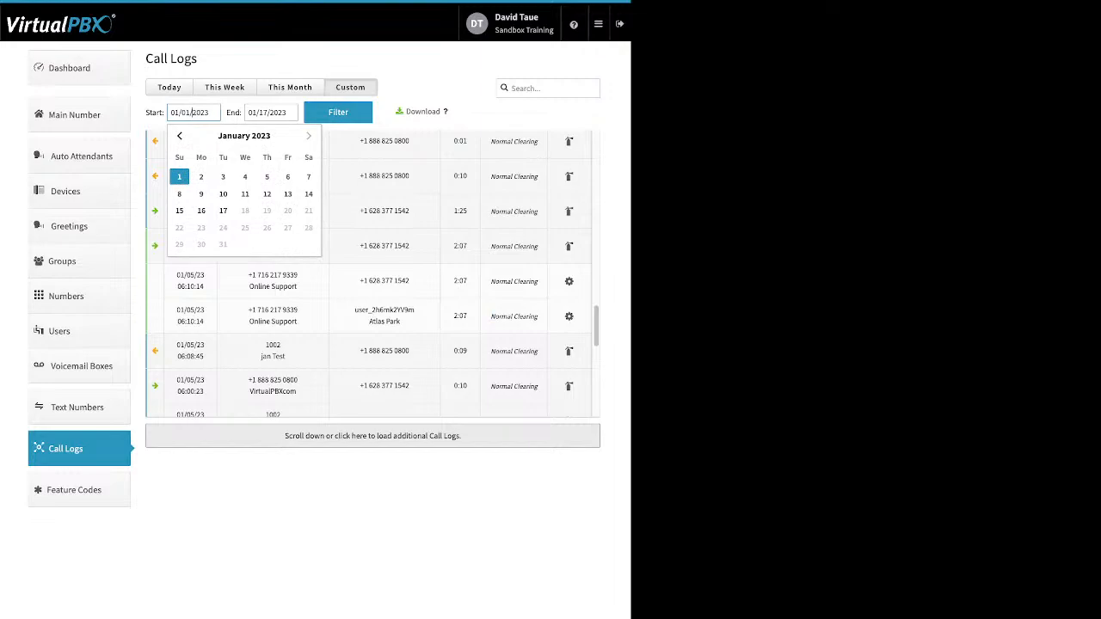
left_click(338, 112)
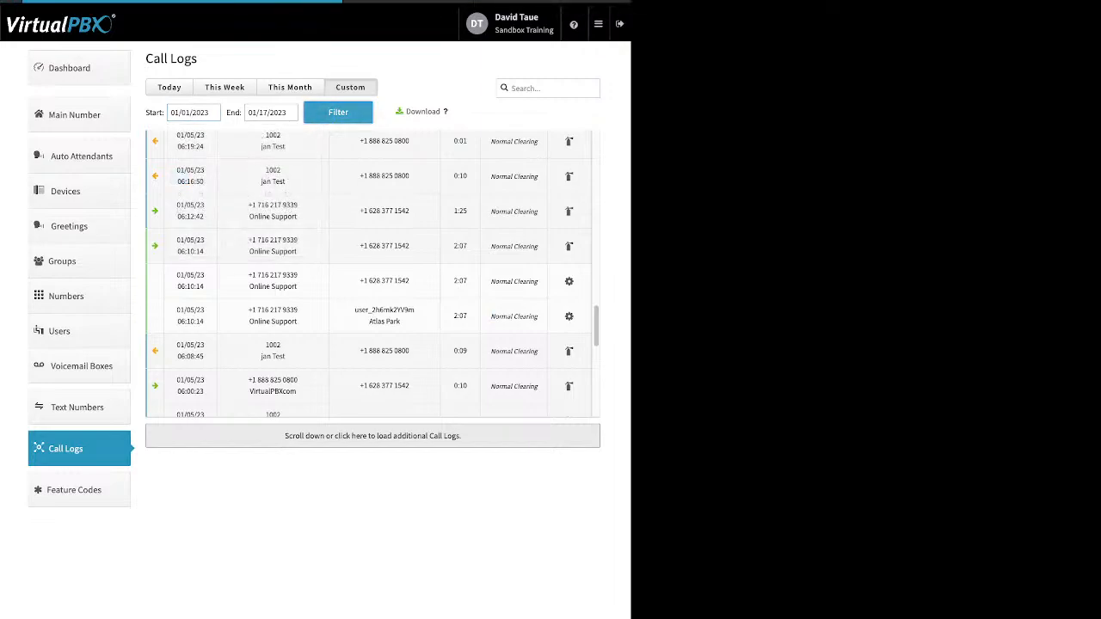
left_click(190, 113)
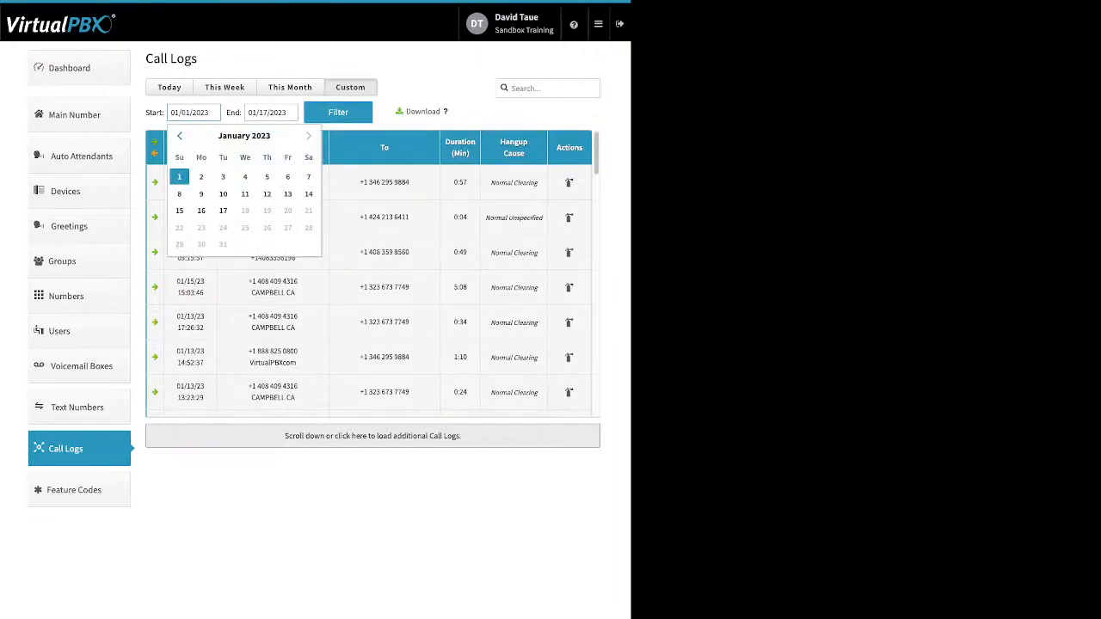
left_click(179, 136)
left_click(180, 135)
left_click(223, 176)
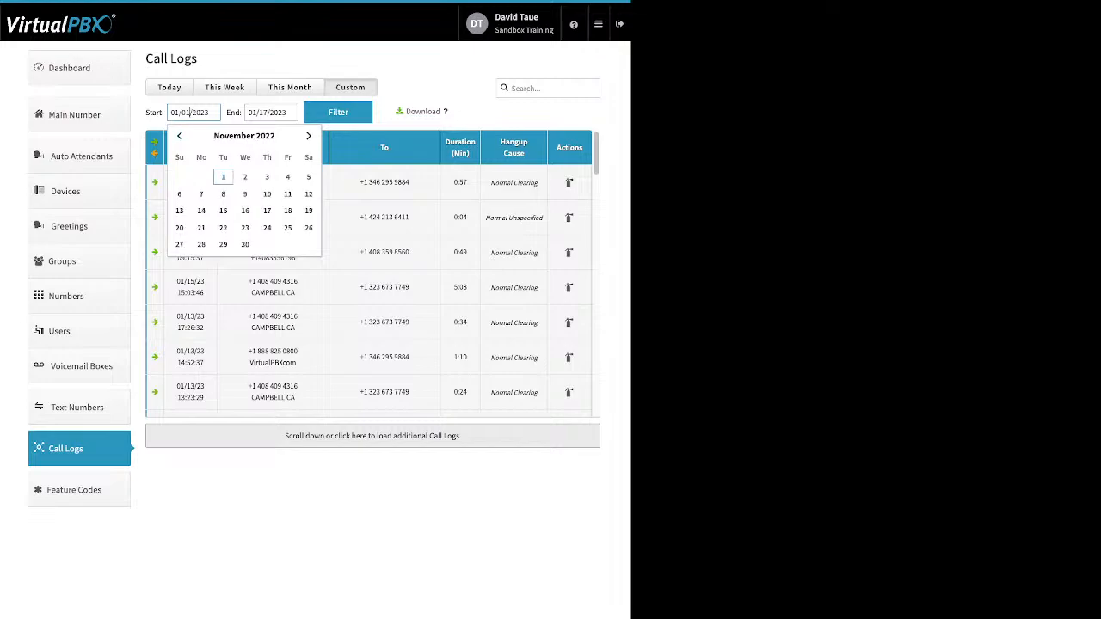
left_click(338, 112)
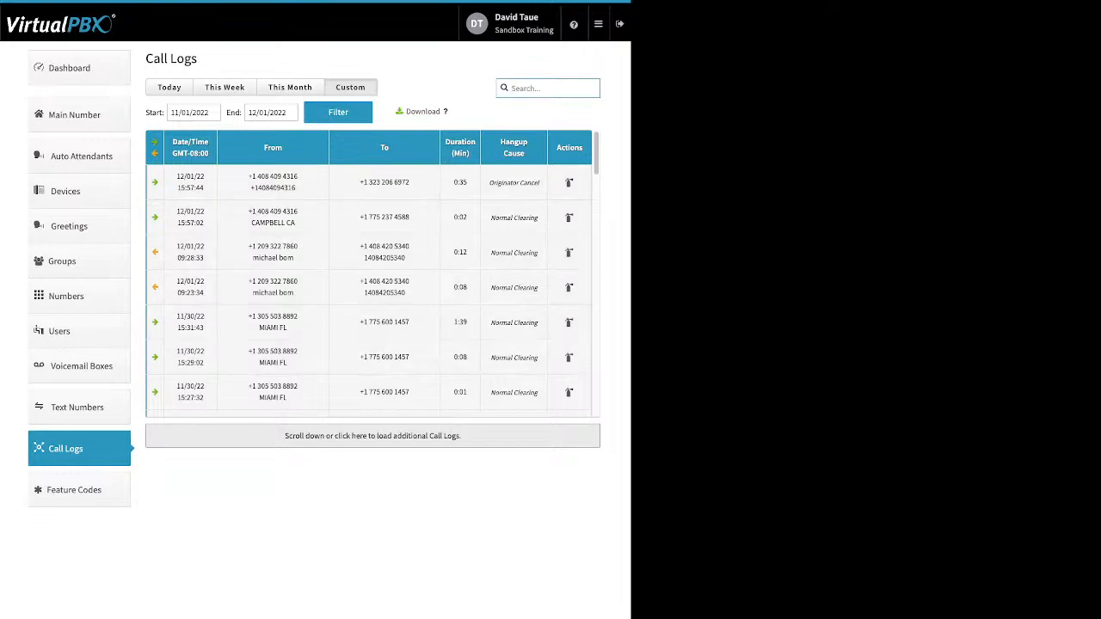
left_click(79, 489)
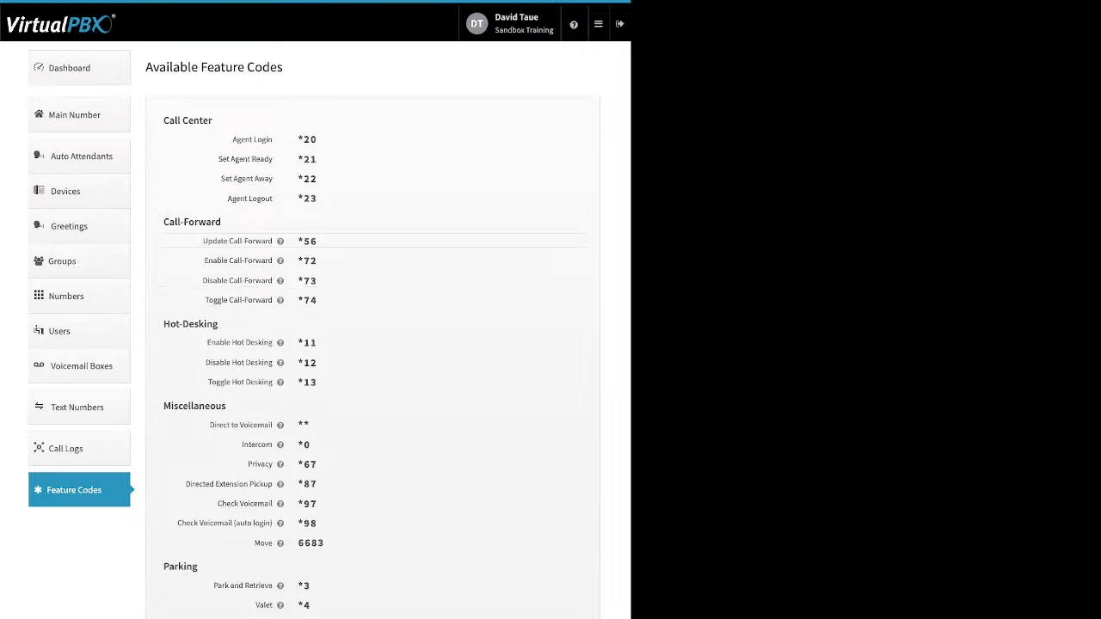
Step: Open Blacklists from the top-right apps menu
mouse_move(280, 240)
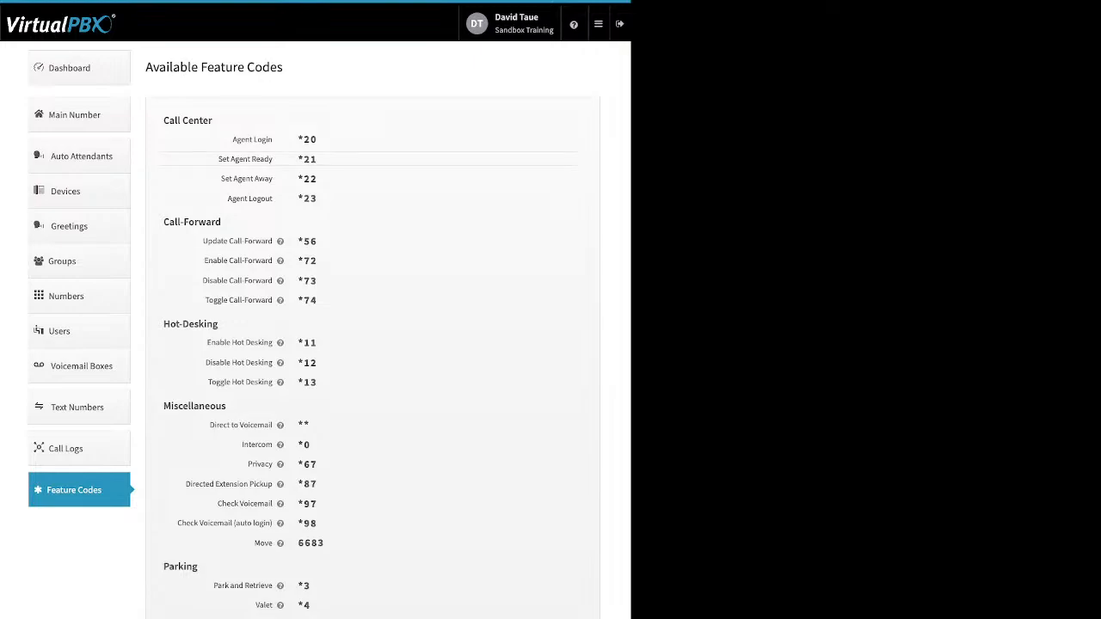
mouse_move(599, 24)
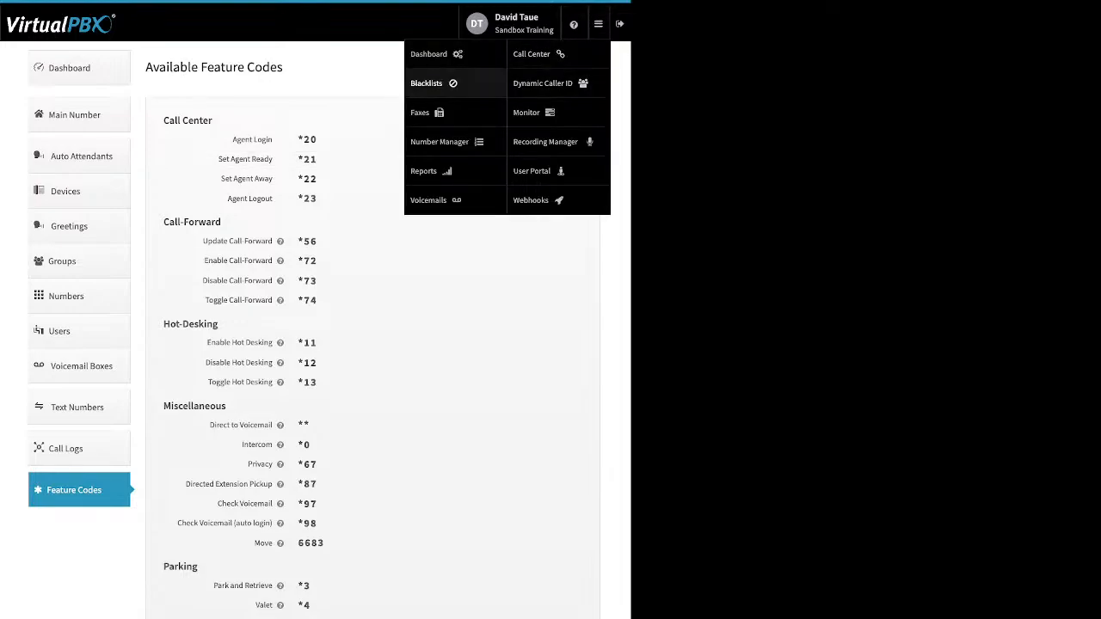
left_click(434, 84)
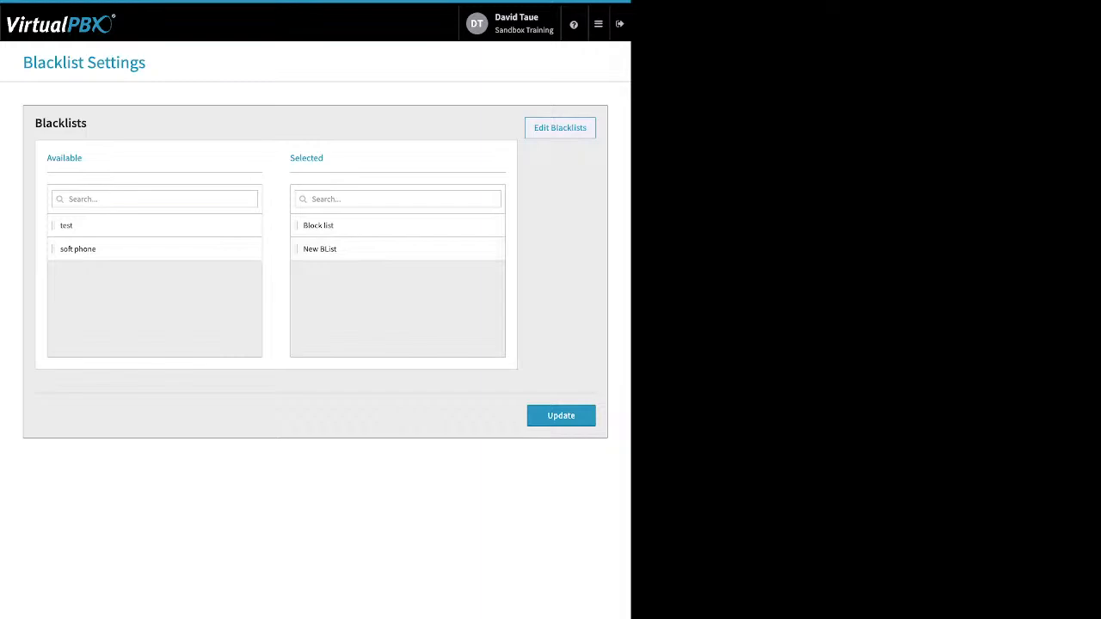
Step: Inspect the test blacklist, toggling Block Anonymous on and off and cancelling a new number
left_click(559, 128)
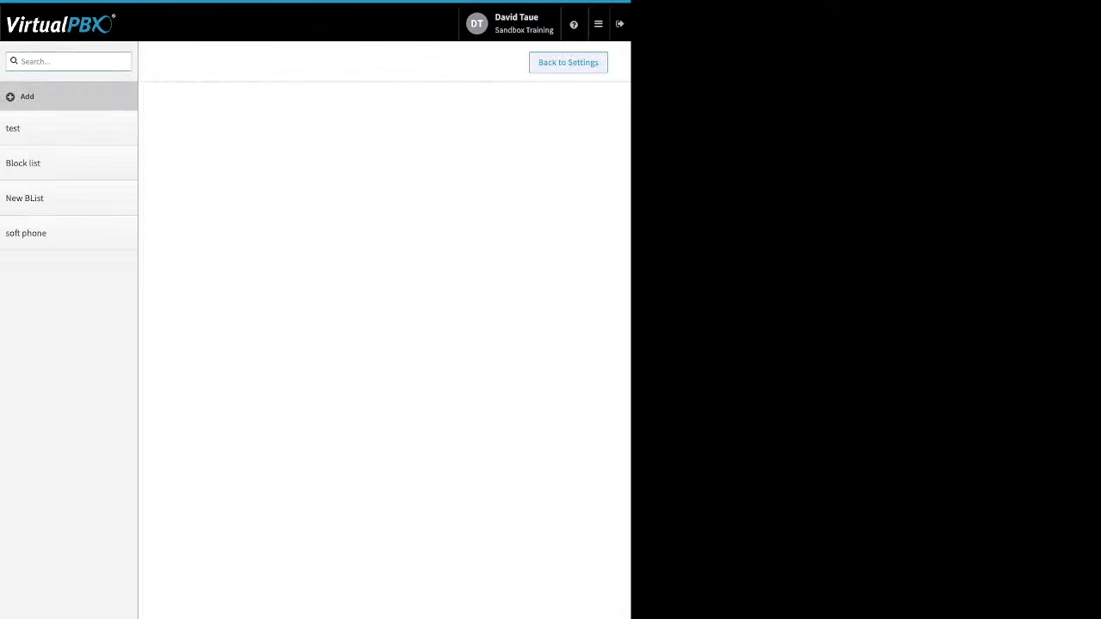
left_click(26, 128)
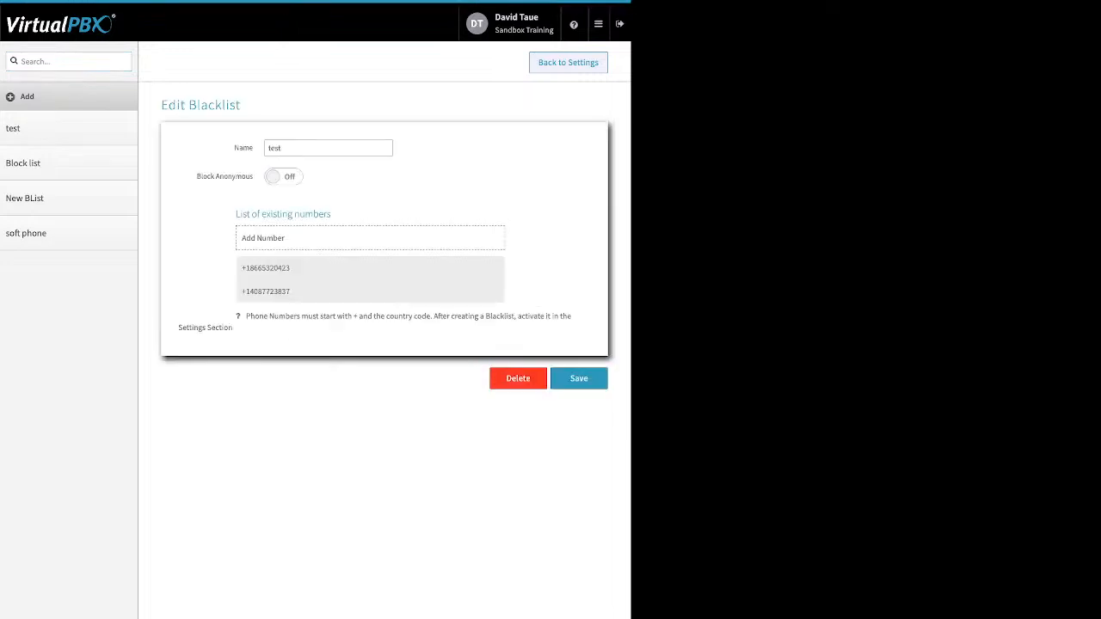
double_click(243, 148)
left_click_drag(196, 176, 253, 176)
left_click(284, 176)
left_click(284, 176)
left_click(370, 238)
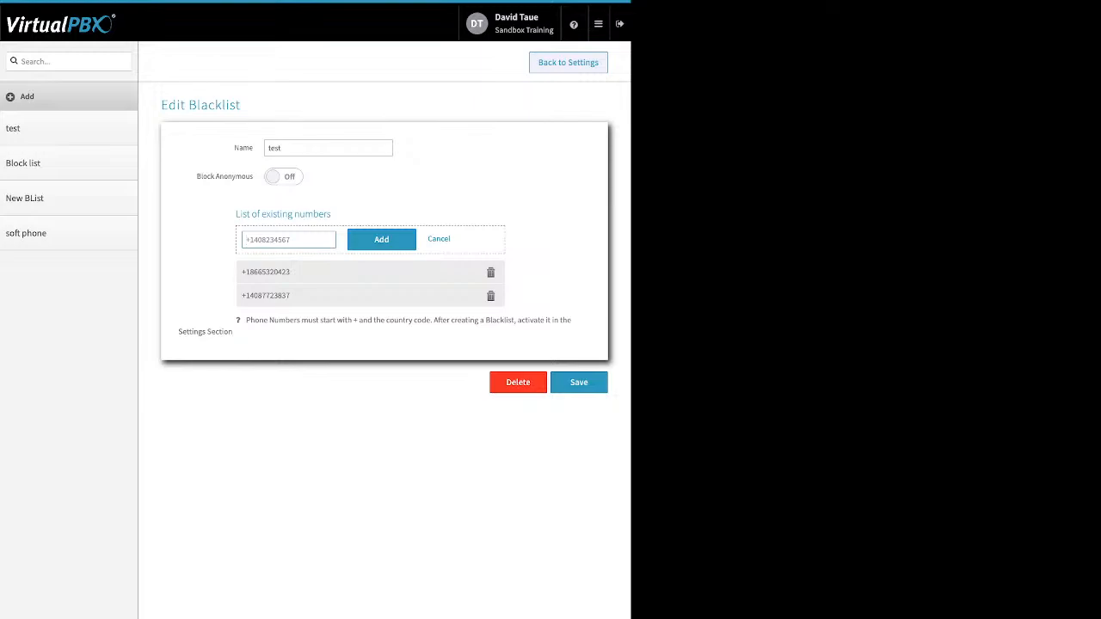
left_click(439, 239)
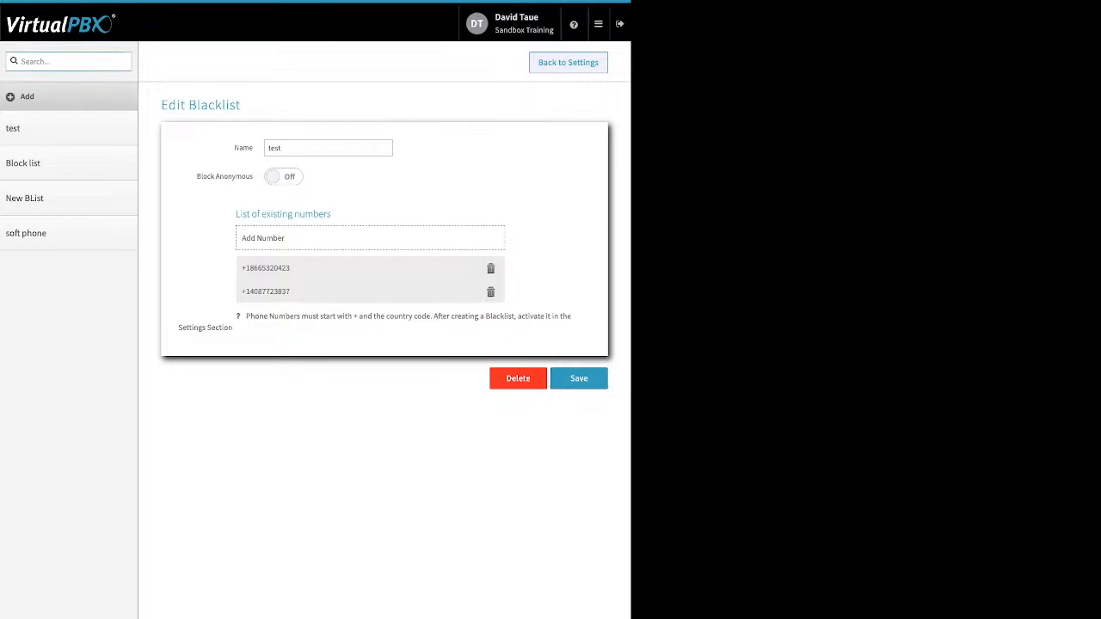
Step: Back in Blacklist Settings, move test into Selected and update the selection
left_click(567, 62)
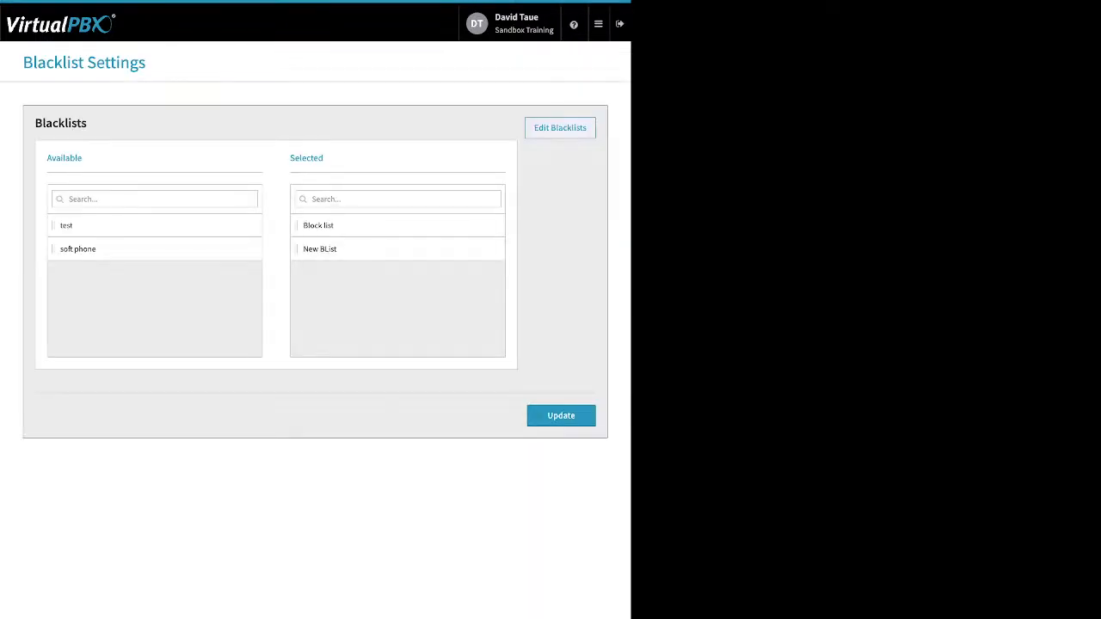
left_click_drag(289, 158, 325, 158)
left_click_drag(77, 226, 284, 277)
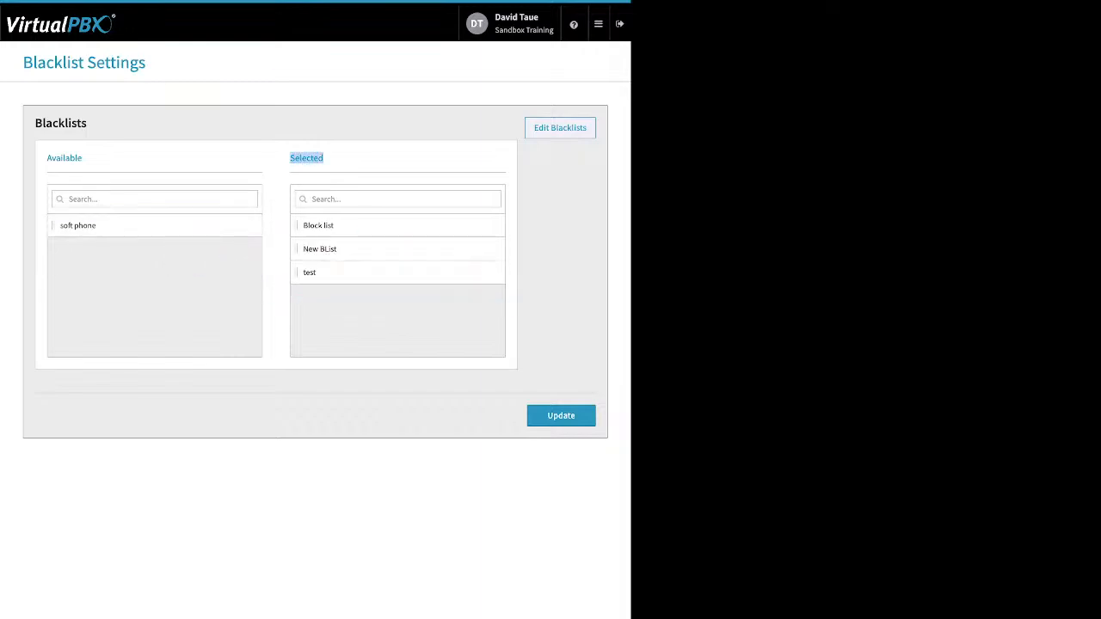
left_click(561, 415)
mouse_move(598, 24)
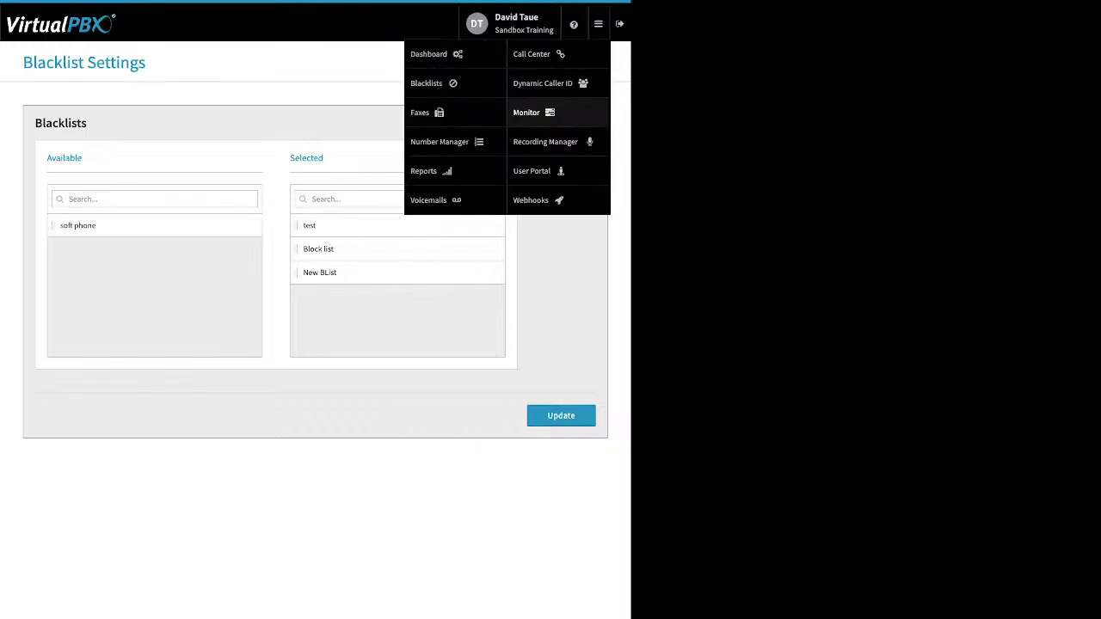
Step: View the Main Faxbox's inbound faxes, highlighting the sender and receiving numbers
left_click(423, 112)
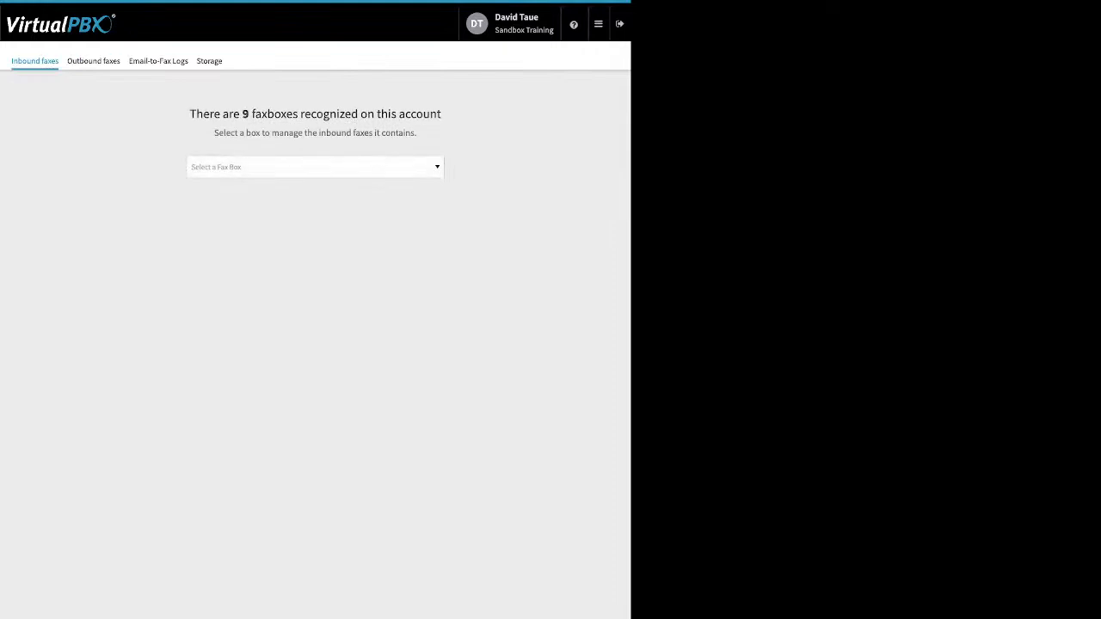
left_click(315, 167)
key("Down")
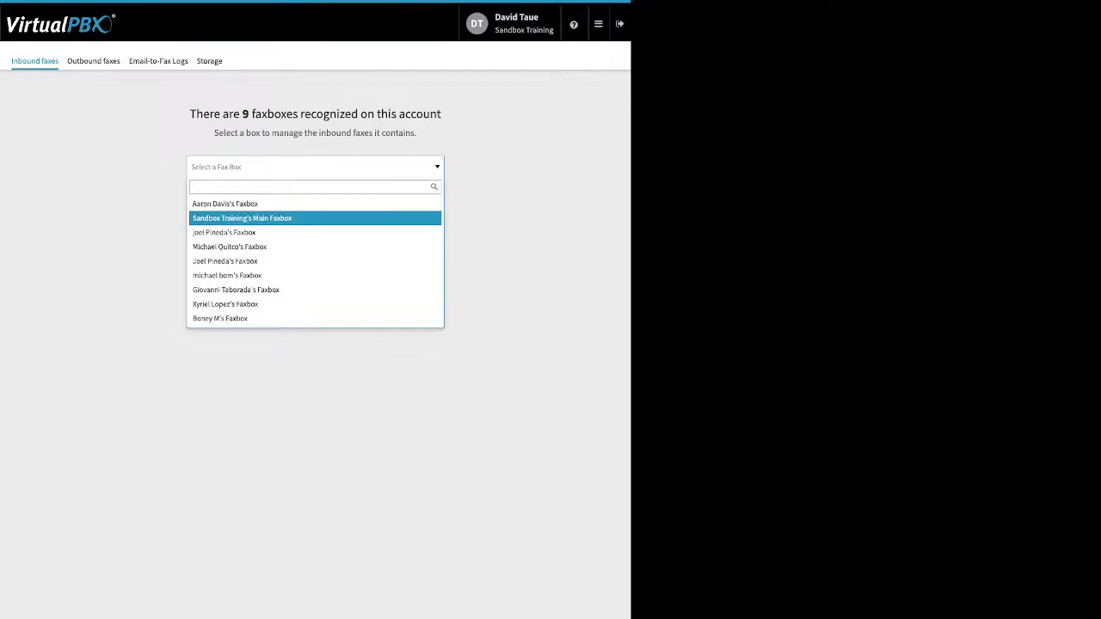
key("Return")
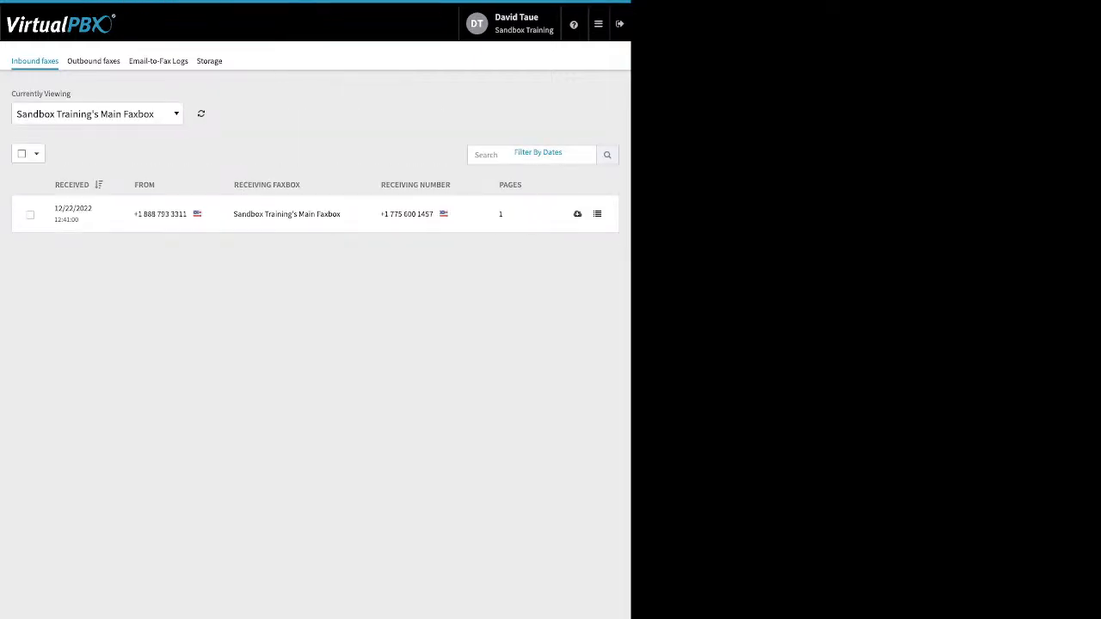
triple_click(161, 214)
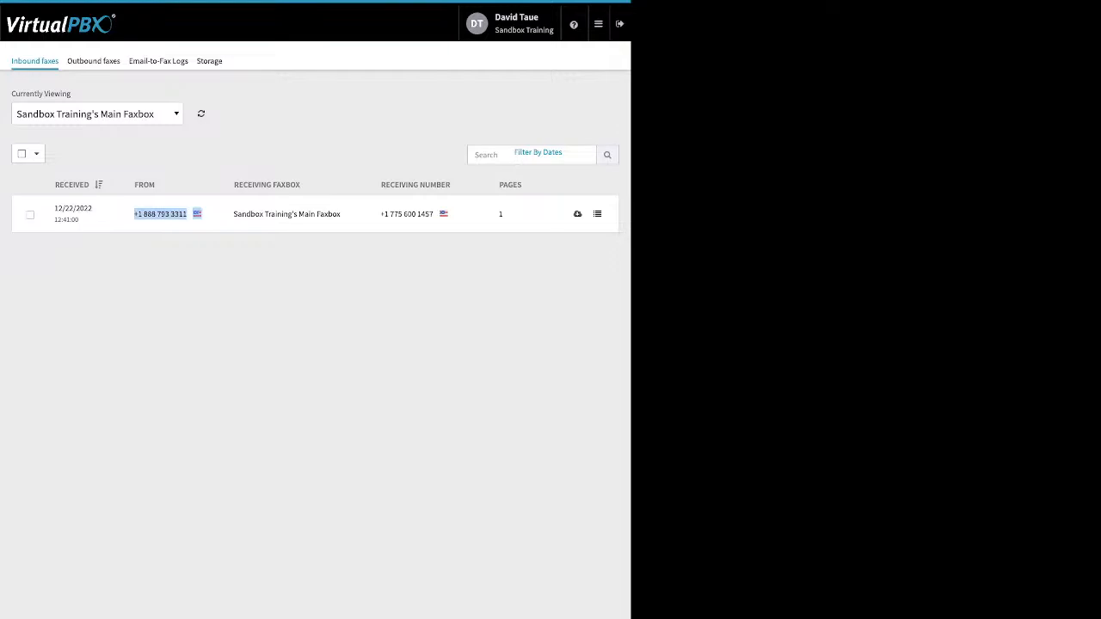
left_click_drag(390, 214, 434, 214)
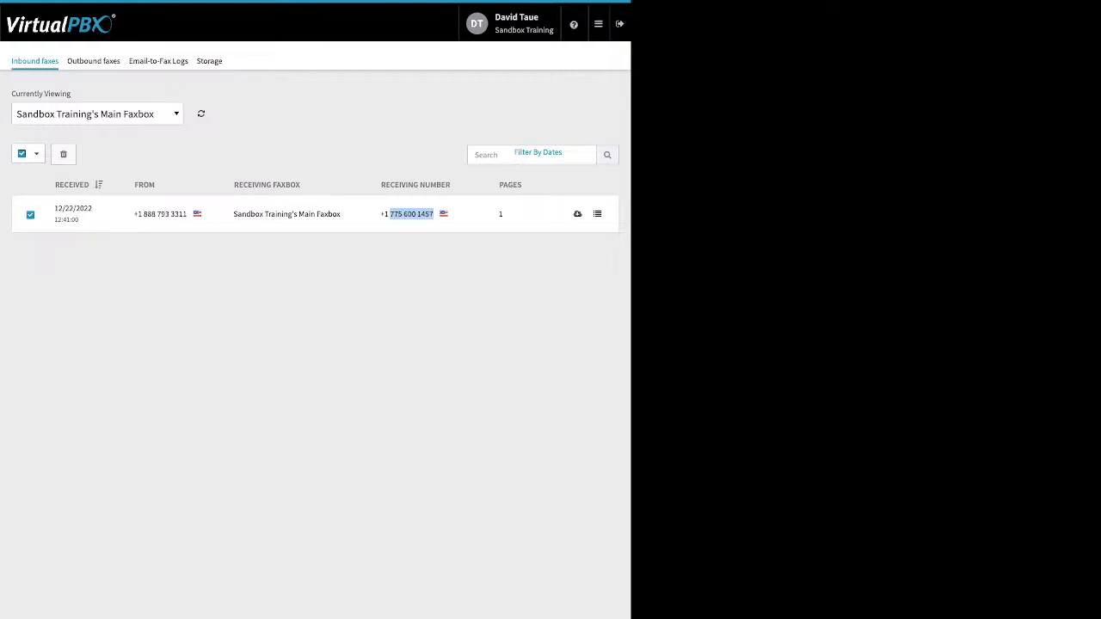
left_click(155, 158)
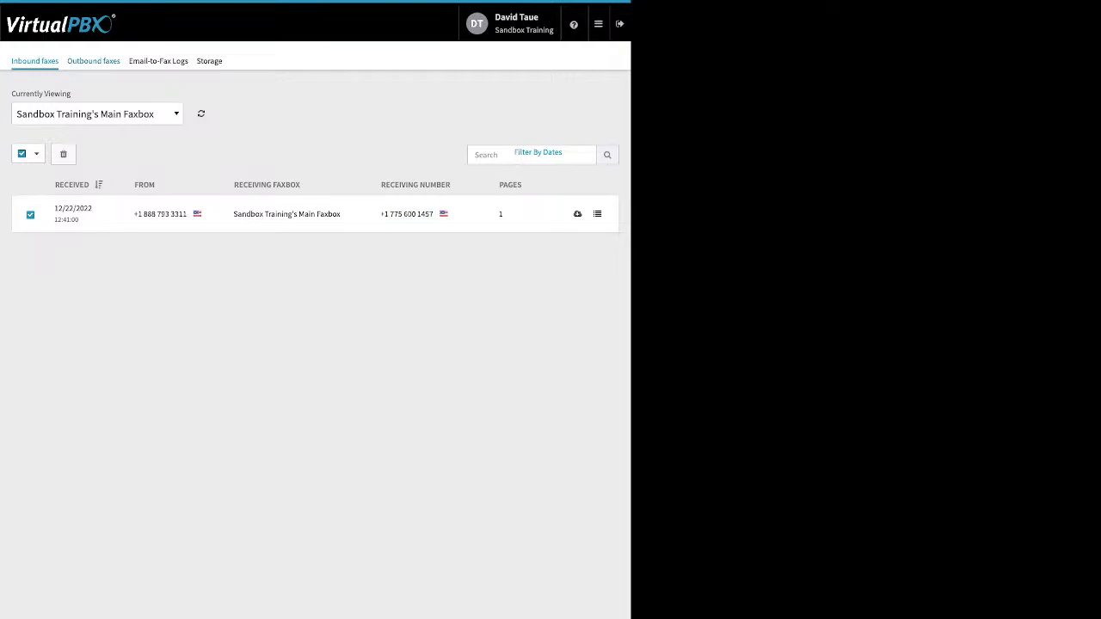
Step: Show Outbound faxes for Sandbox Training's Main Faxbox
left_click(93, 60)
left_click(314, 167)
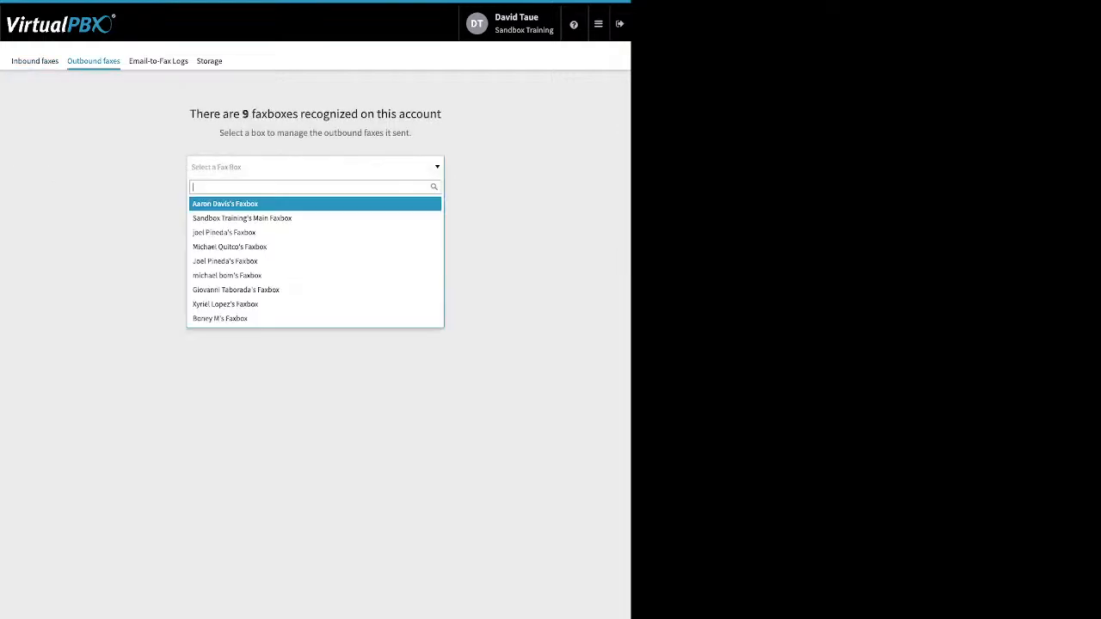
left_click(258, 218)
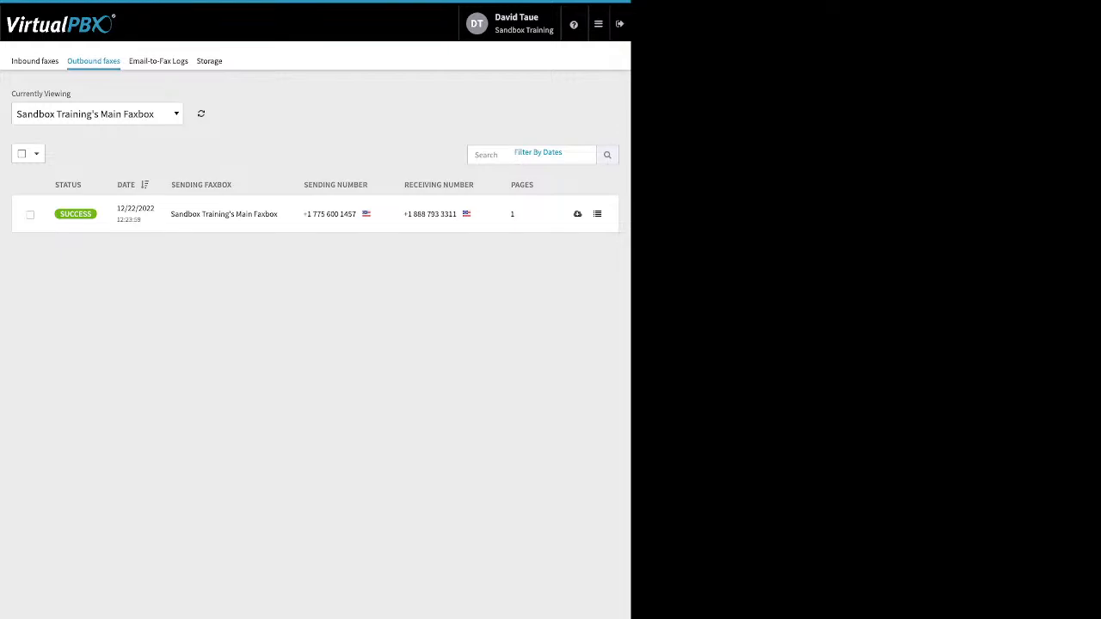
Step: Check the Email-to-Fax Logs and a failed attempt's "no valid attachment" error details, then close them
left_click(158, 61)
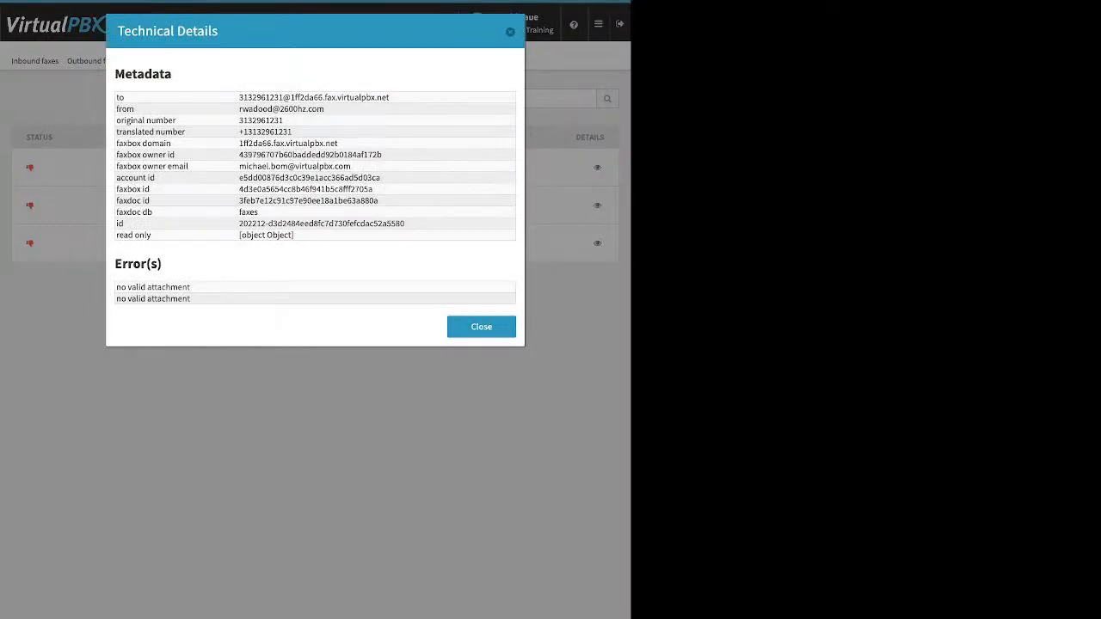
left_click_drag(116, 286, 191, 299)
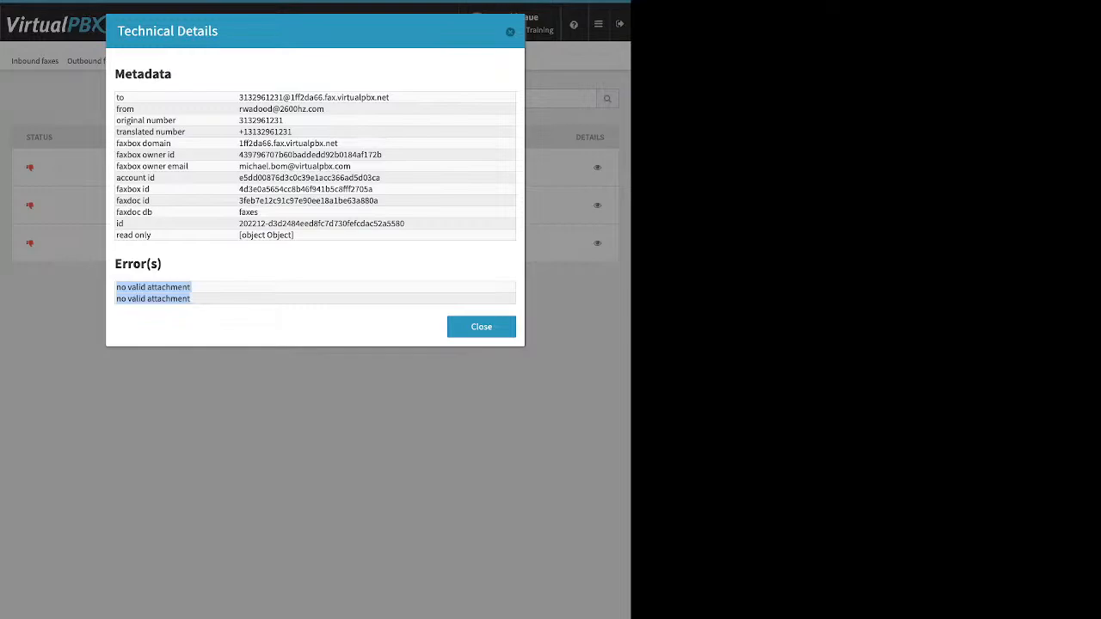
key("Escape")
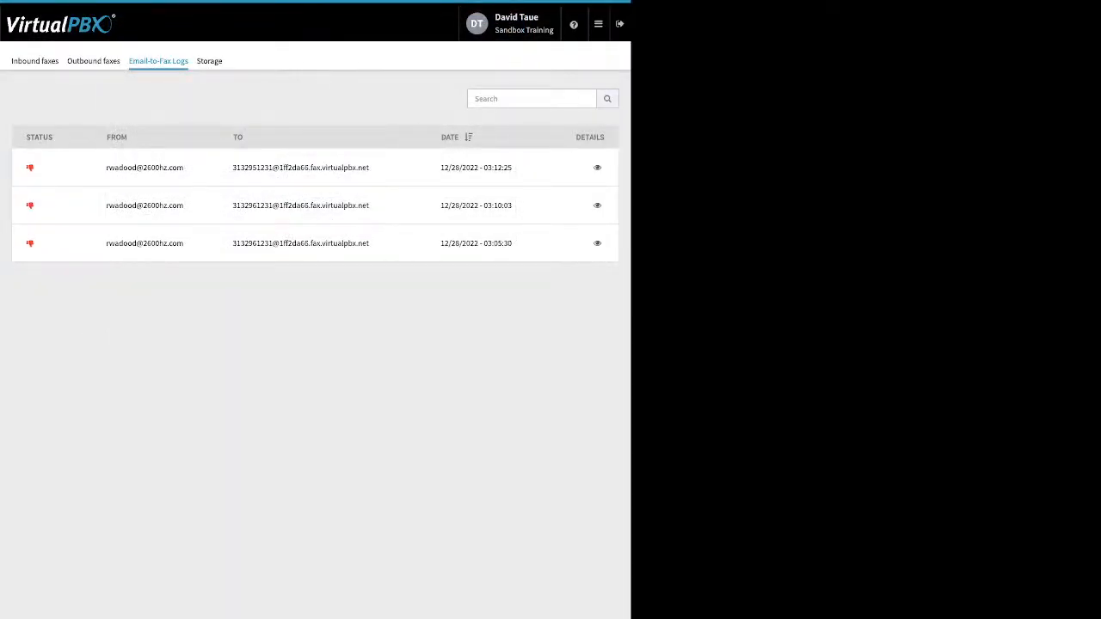
Step: Open the Number Manager to see the three spare numbers for Sandbox Training
mouse_move(598, 24)
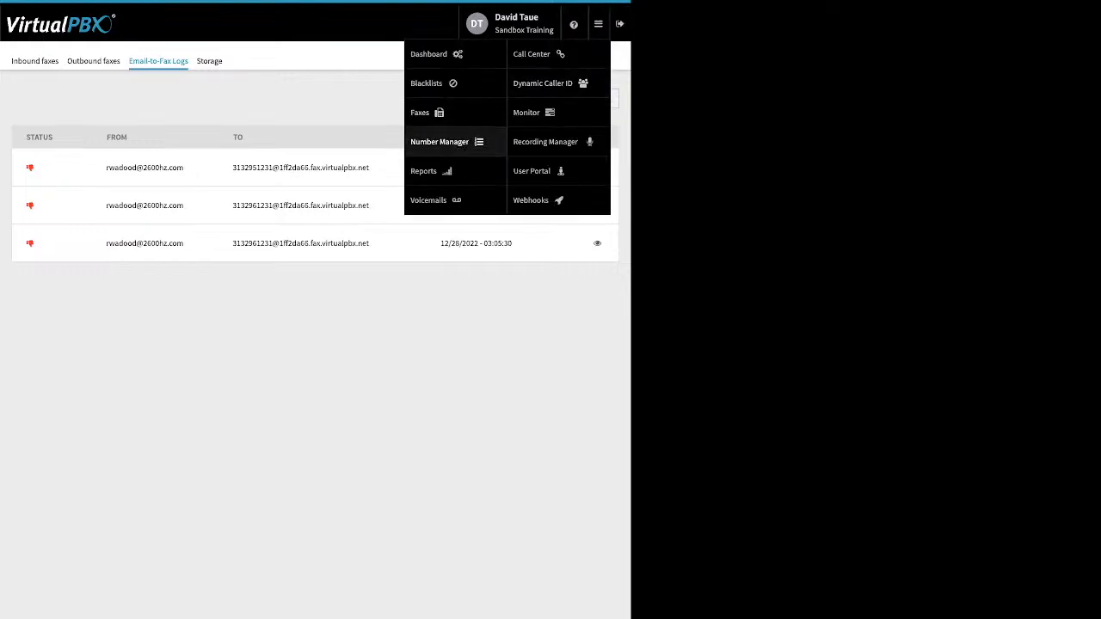
left_click(440, 142)
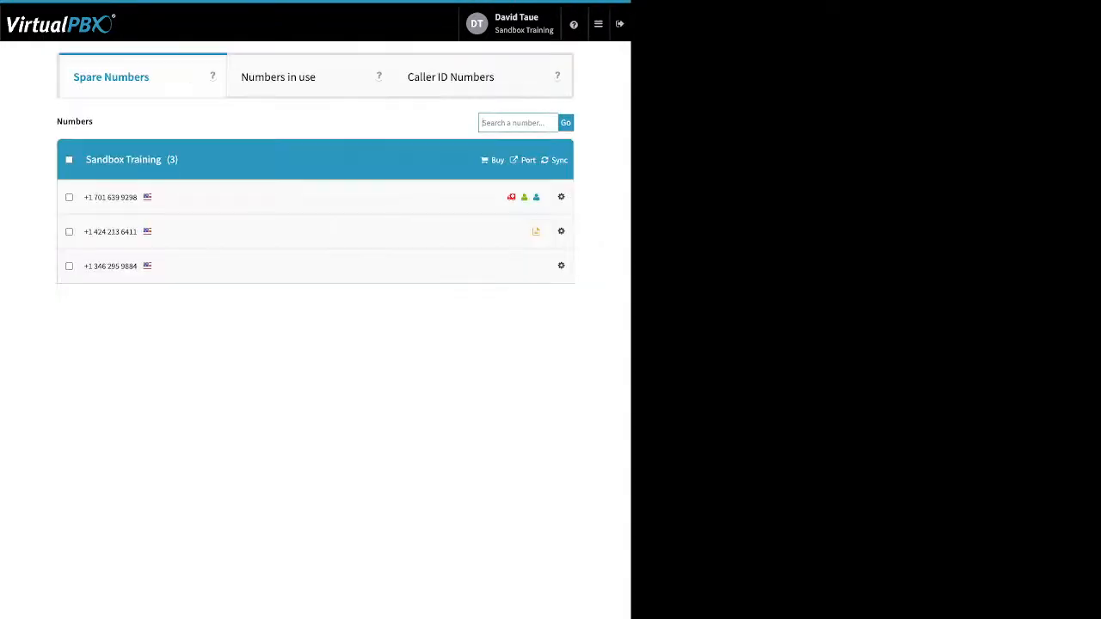
mouse_move(598, 25)
mouse_move(598, 25)
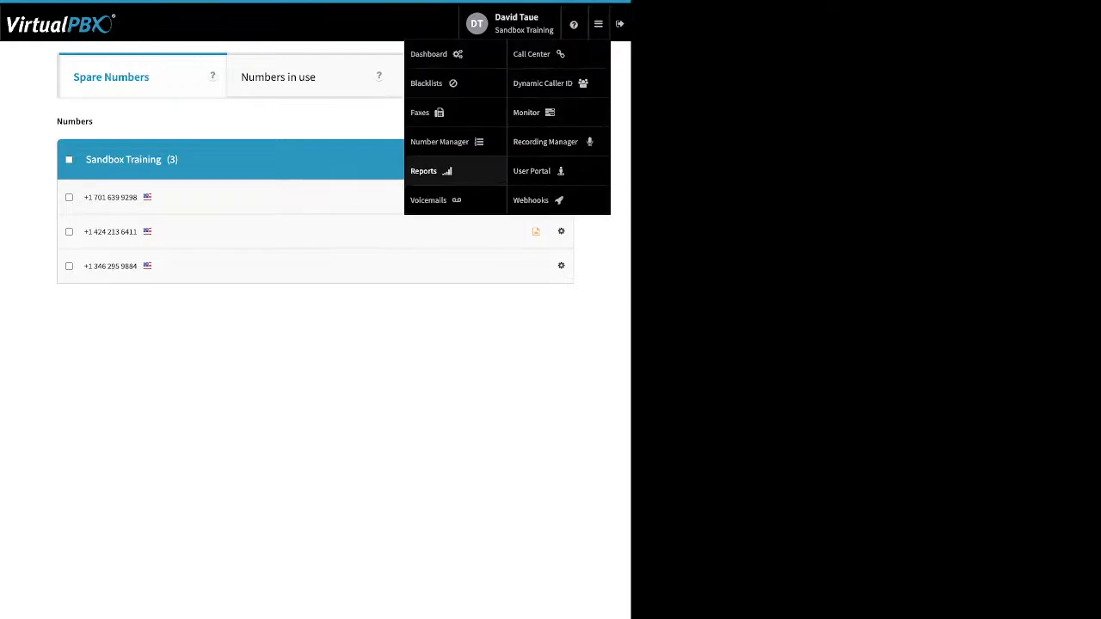
Step: Load the admin's own voicemail box from Voicemails, then tick and untick its listened message
left_click(428, 200)
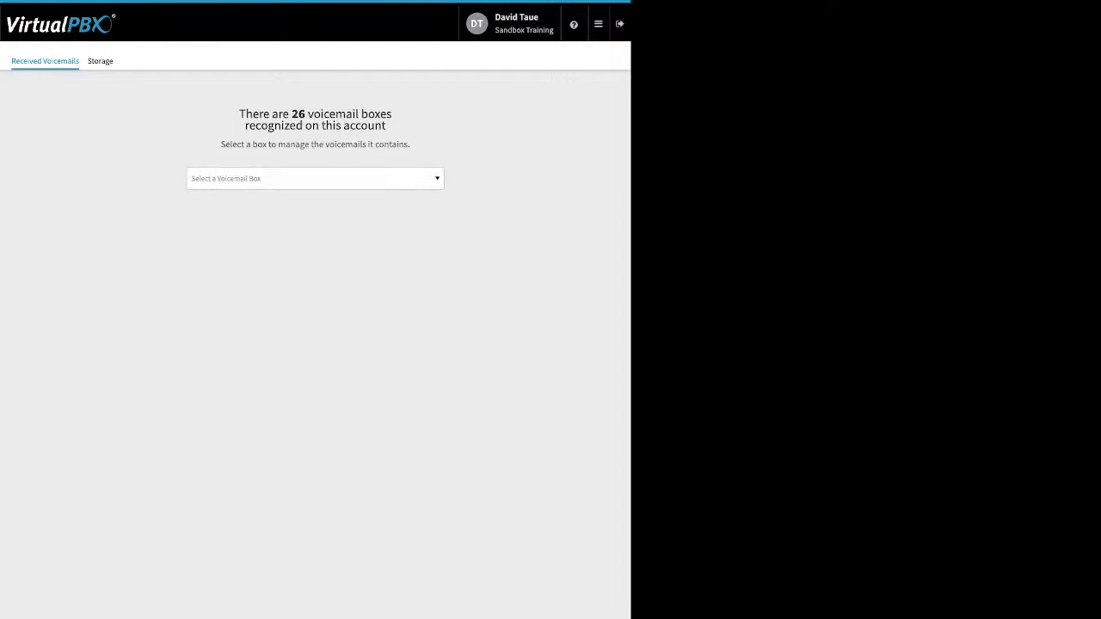
left_click(314, 179)
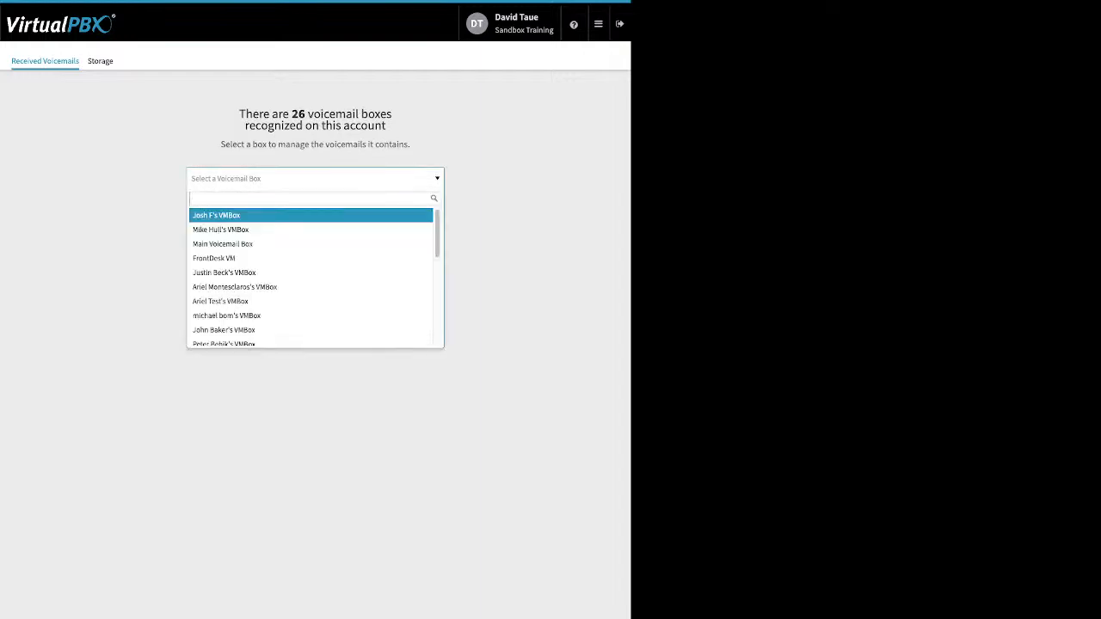
type("da")
key("Down")
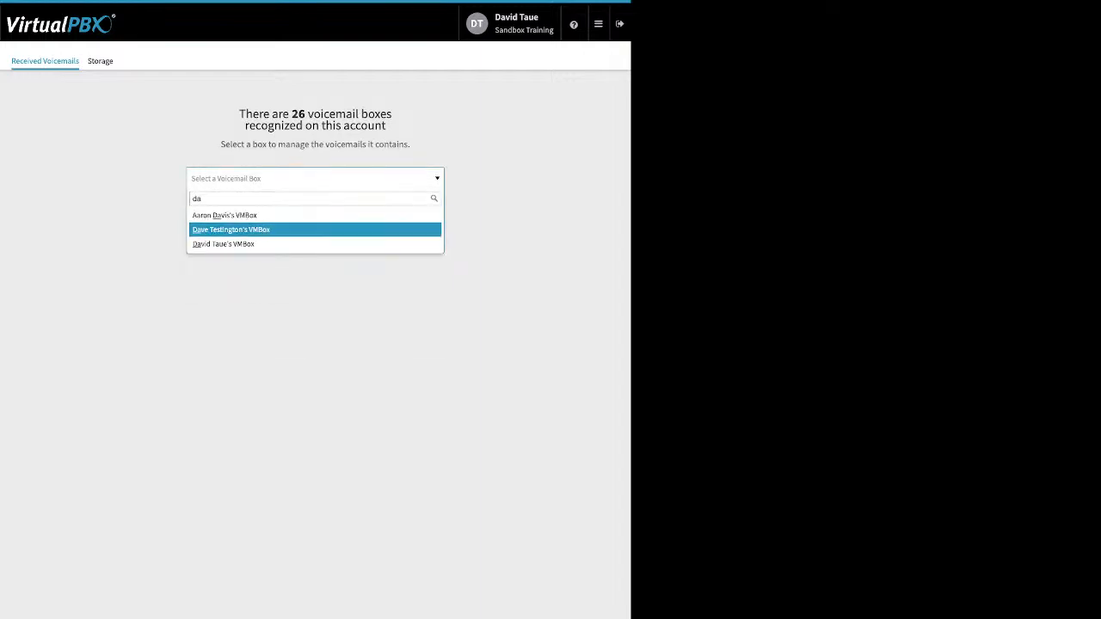
key("Down")
key("Return")
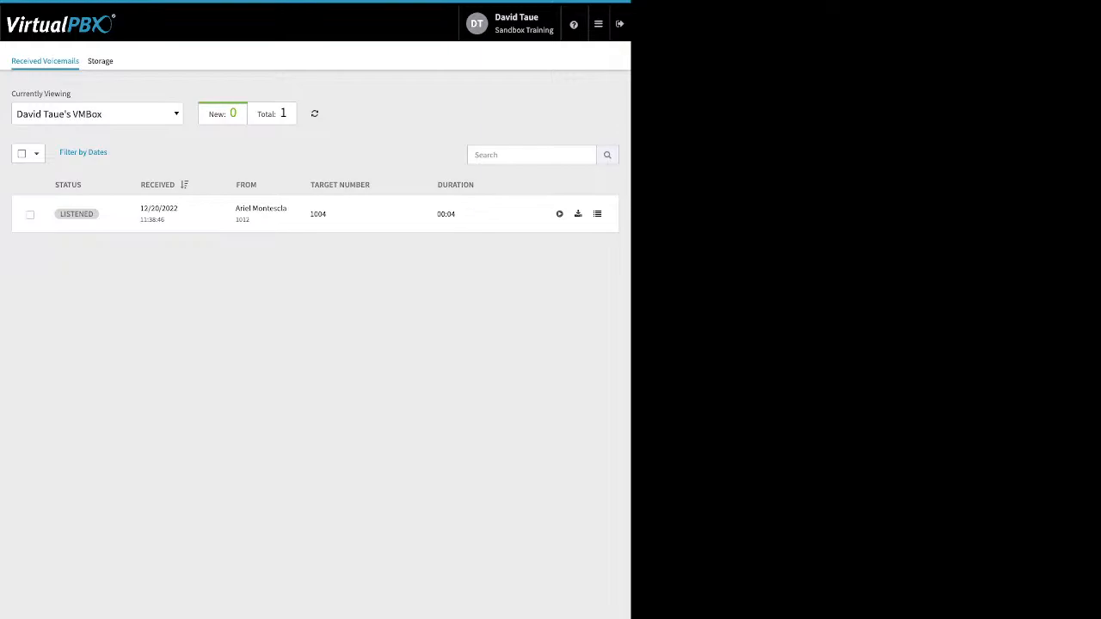
left_click(30, 215)
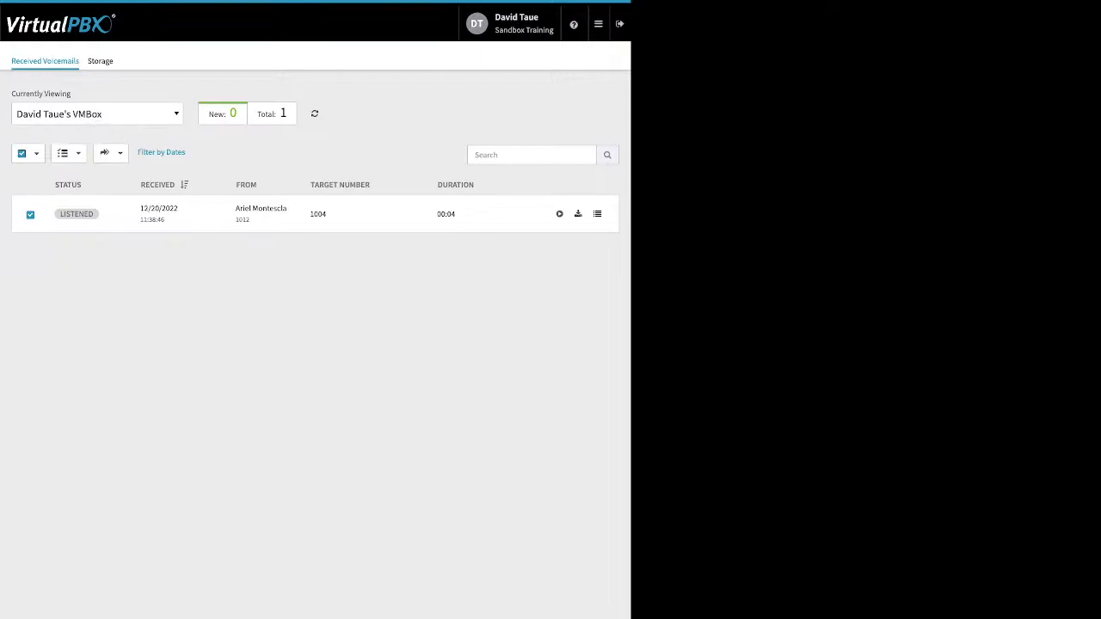
left_click(30, 215)
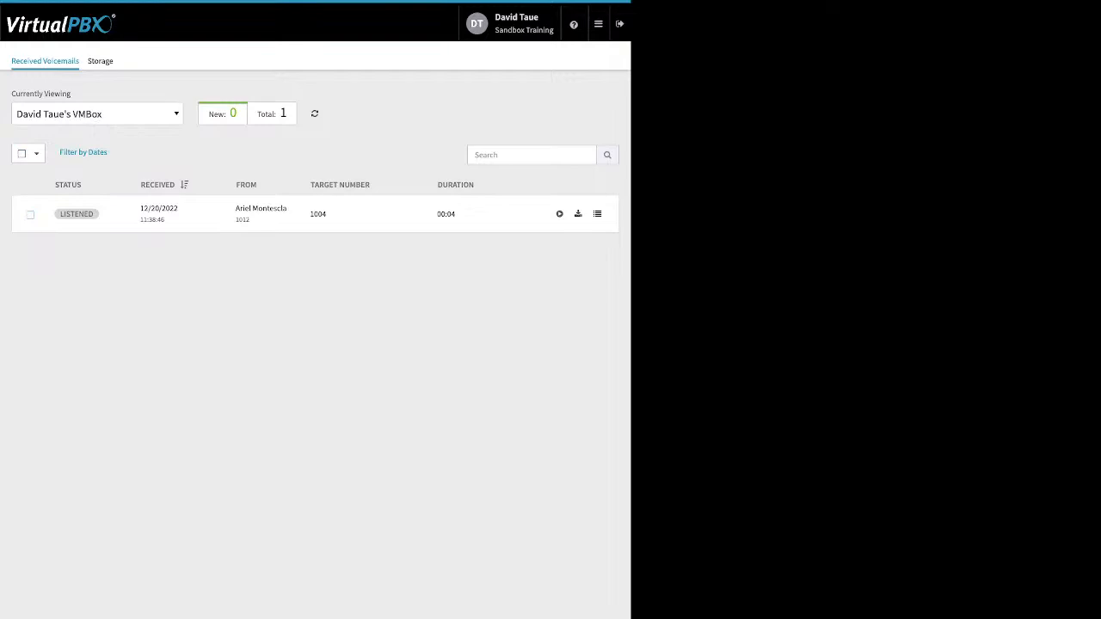
Step: Bring up the Dynamic Caller ID page showing its three enabled rules
left_click(598, 24)
left_click(598, 24)
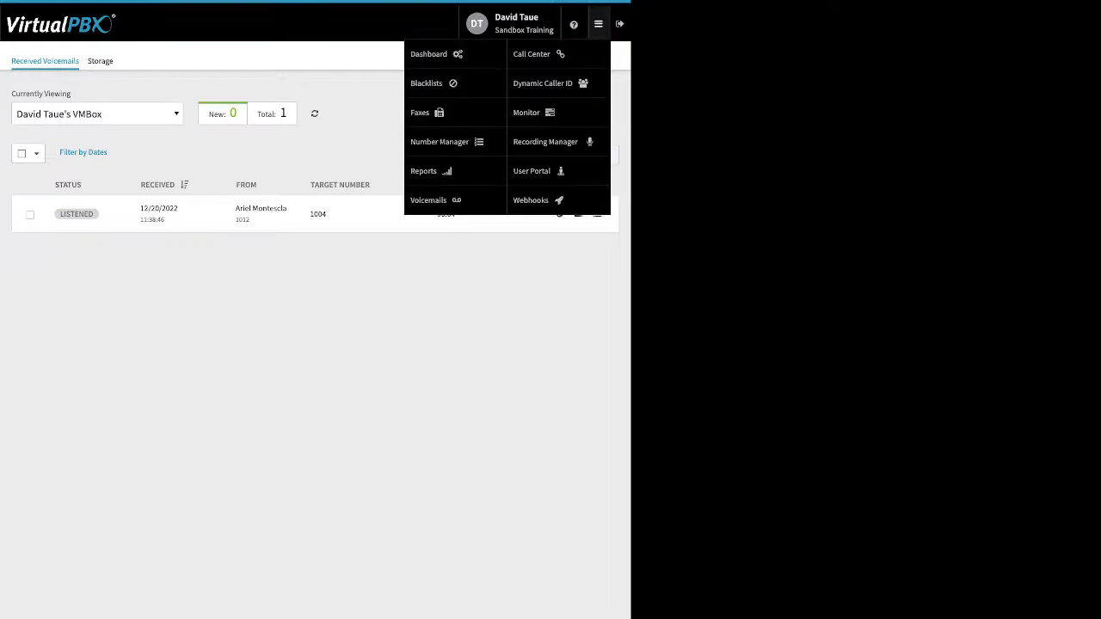
left_click(542, 82)
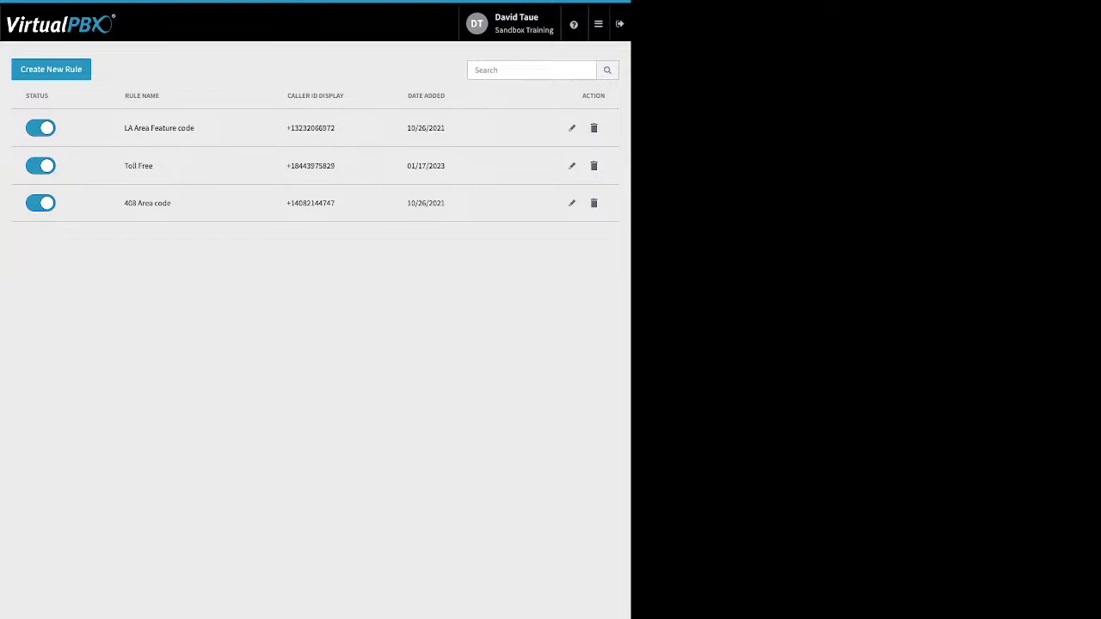
left_click(572, 203)
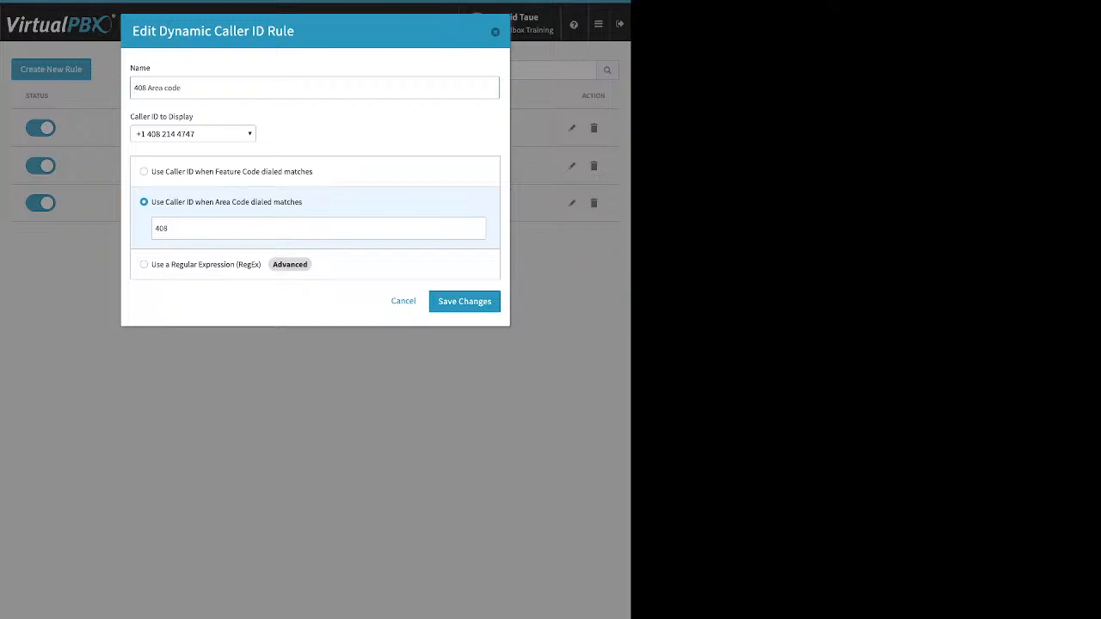
left_click(156, 228)
left_click_drag(169, 229, 154, 229)
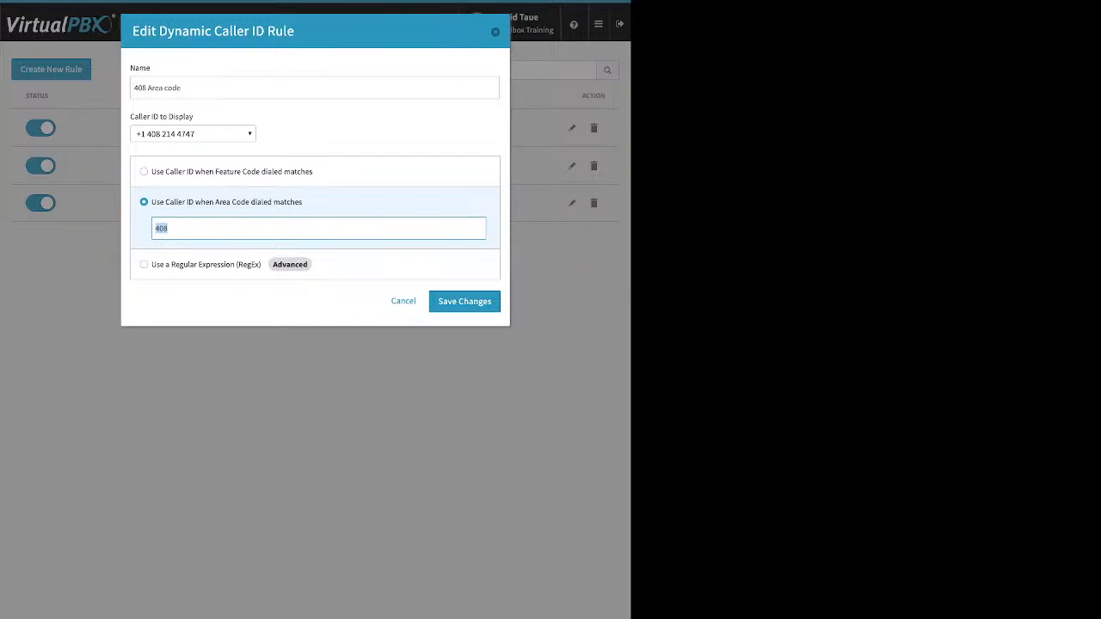
left_click(495, 31)
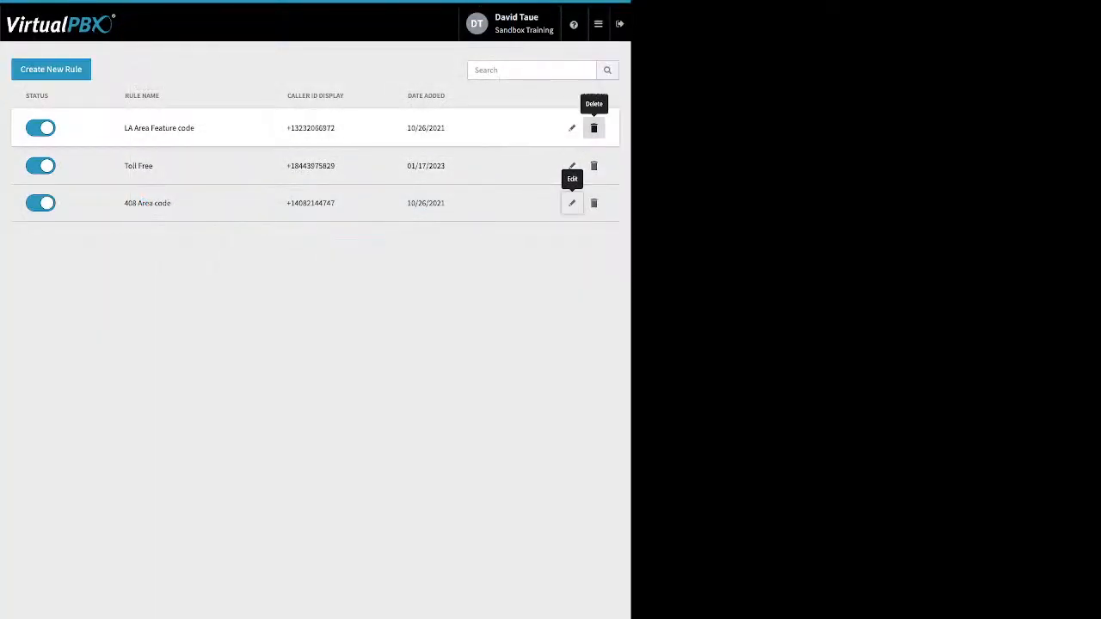
left_click(572, 127)
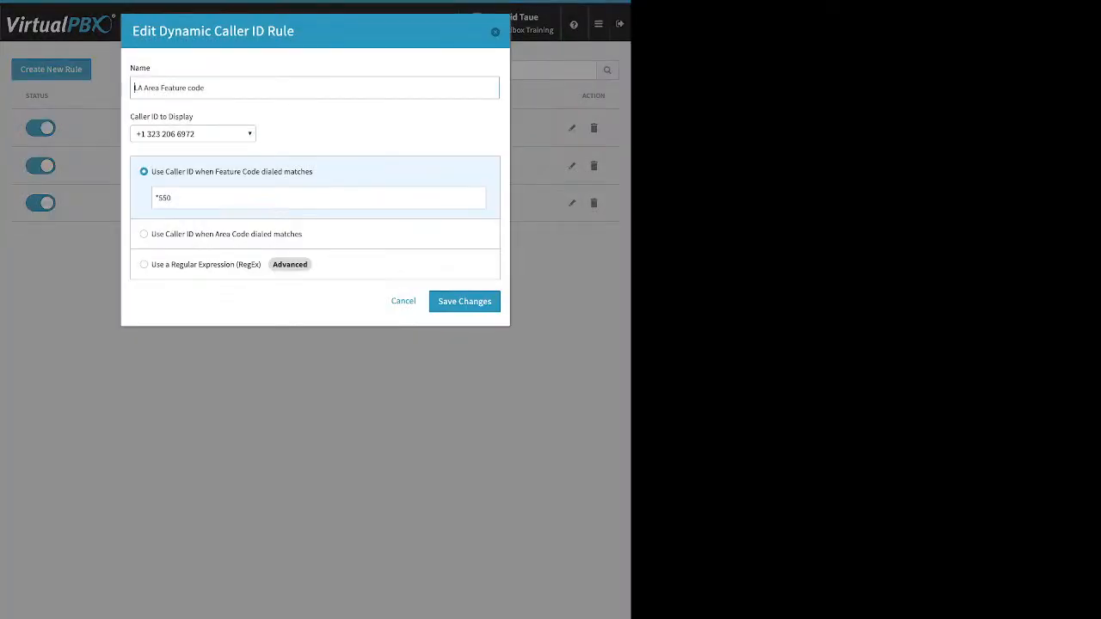
double_click(164, 198)
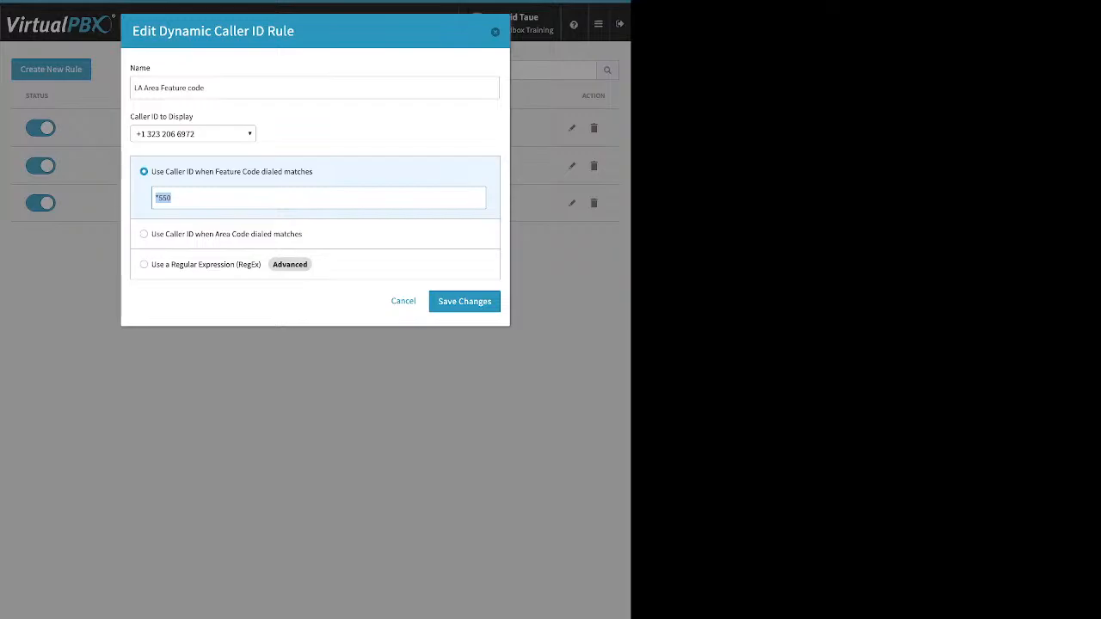
key("Escape")
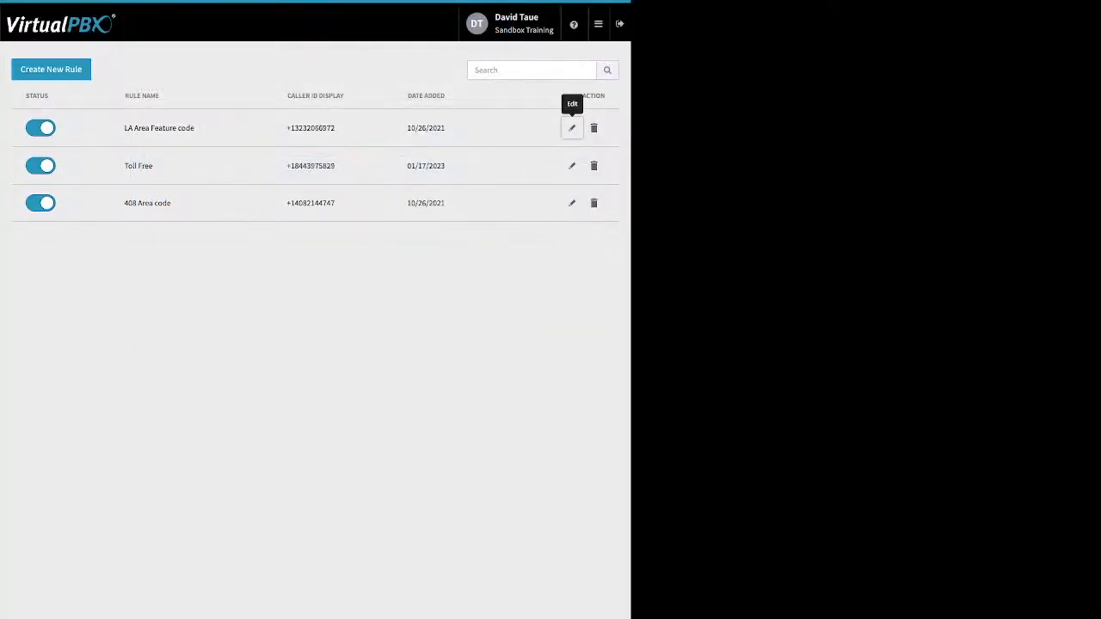
left_click(572, 165)
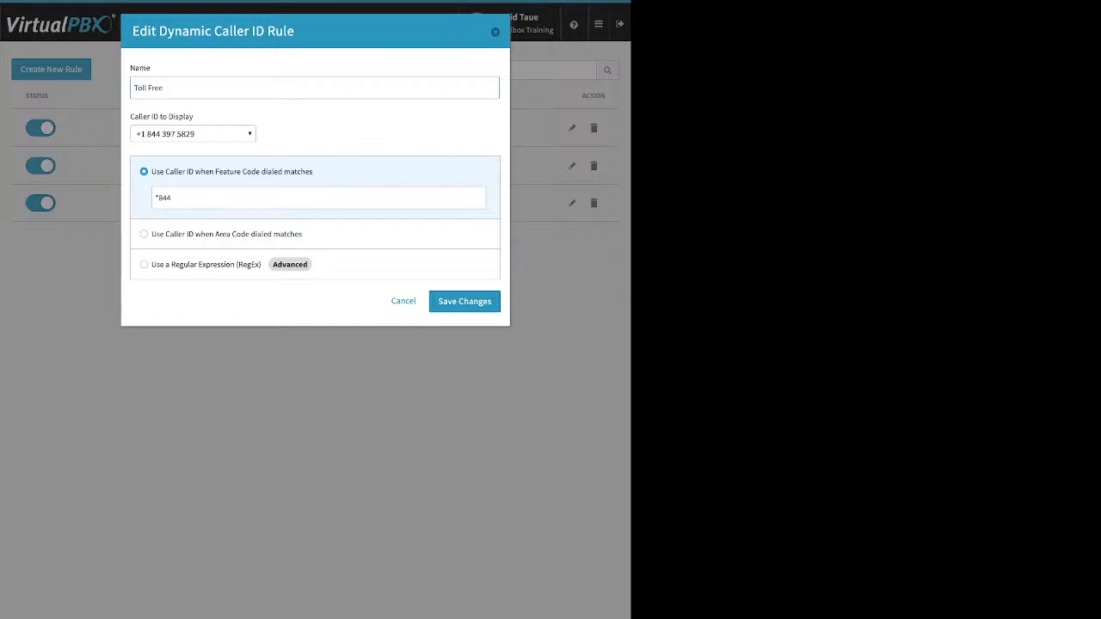
key("Escape")
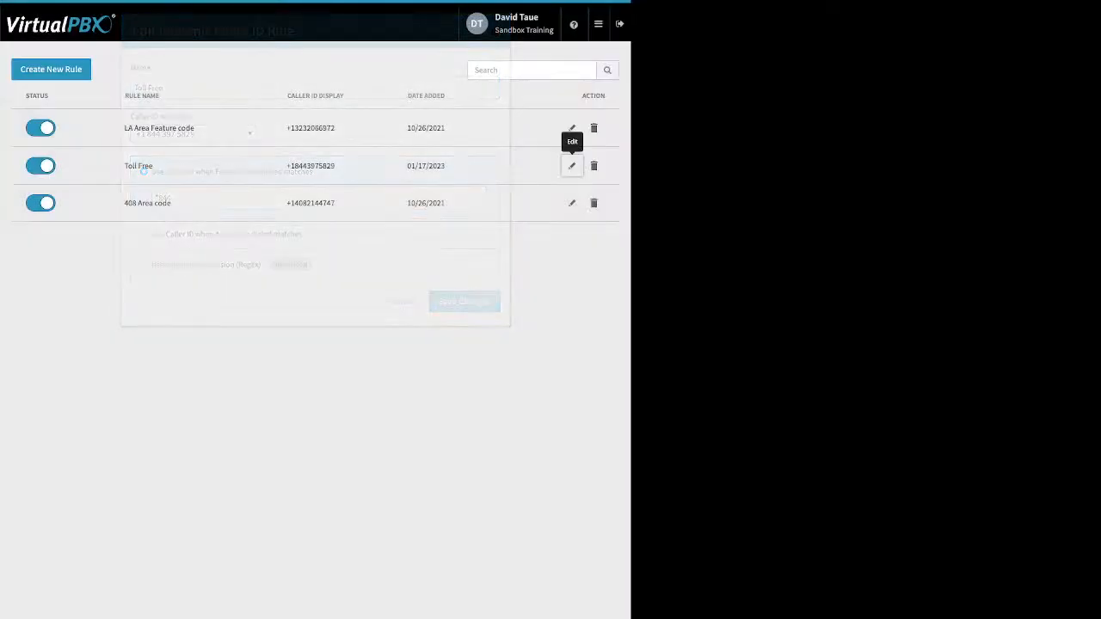
mouse_move(598, 24)
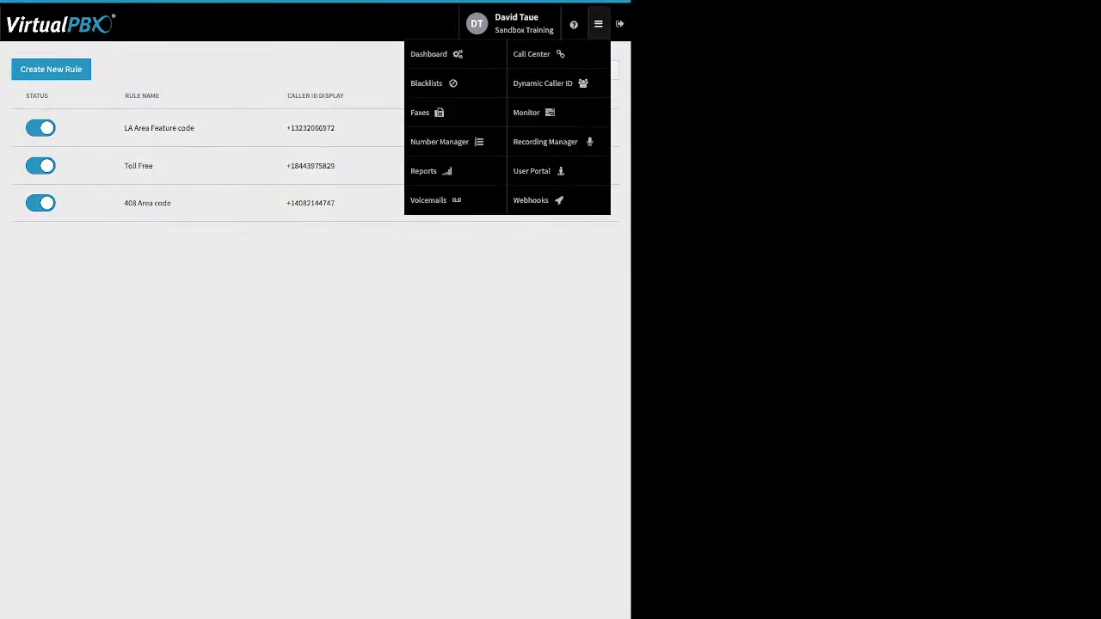
Step: Open the Monitor page and highlight its active, incoming and Parked Calls panels
left_click(527, 113)
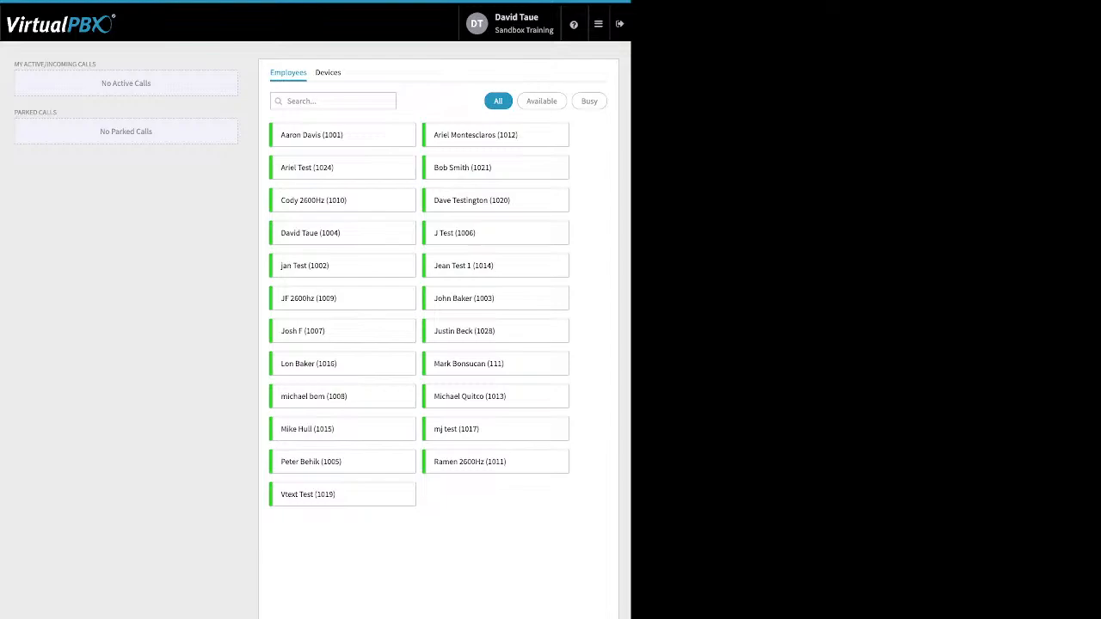
left_click_drag(104, 64, 160, 141)
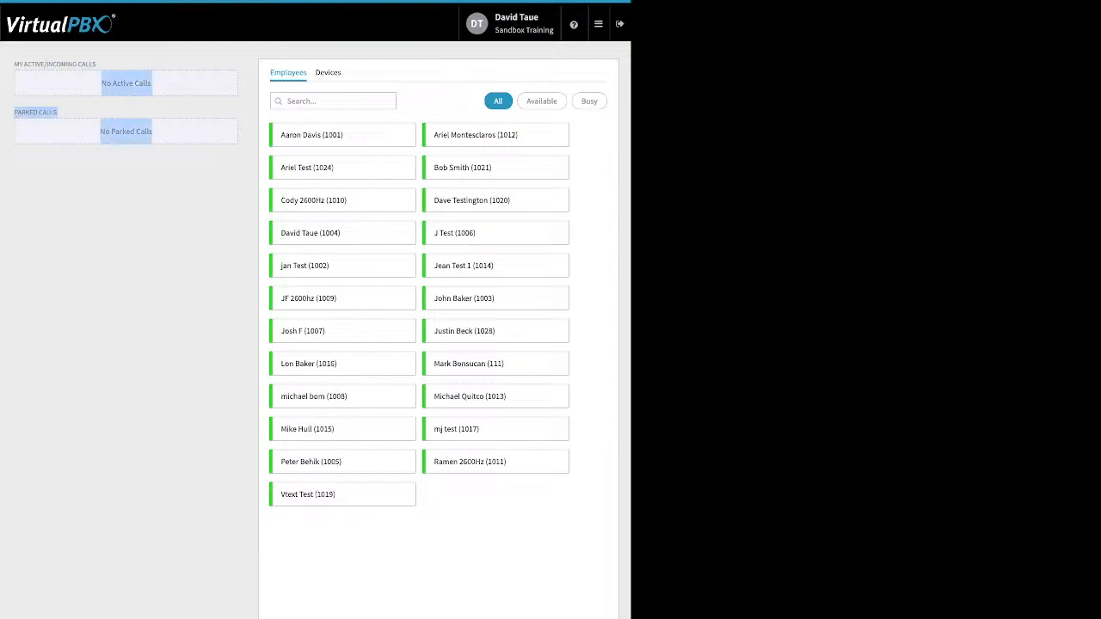
left_click(160, 142)
left_click_drag(96, 65, 57, 64)
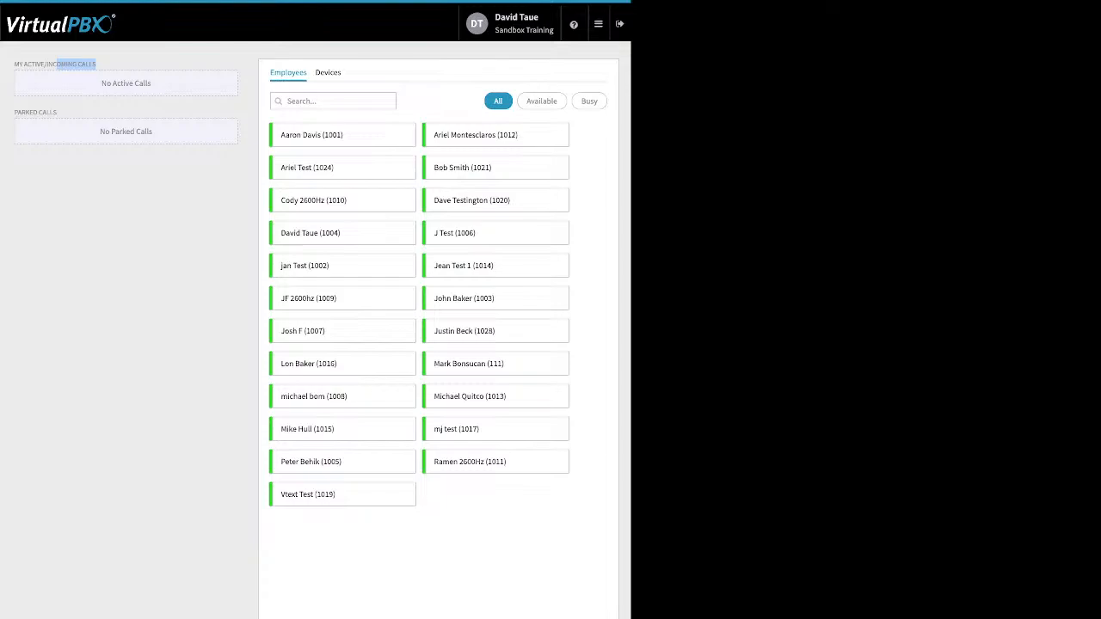
left_click_drag(57, 113, 20, 113)
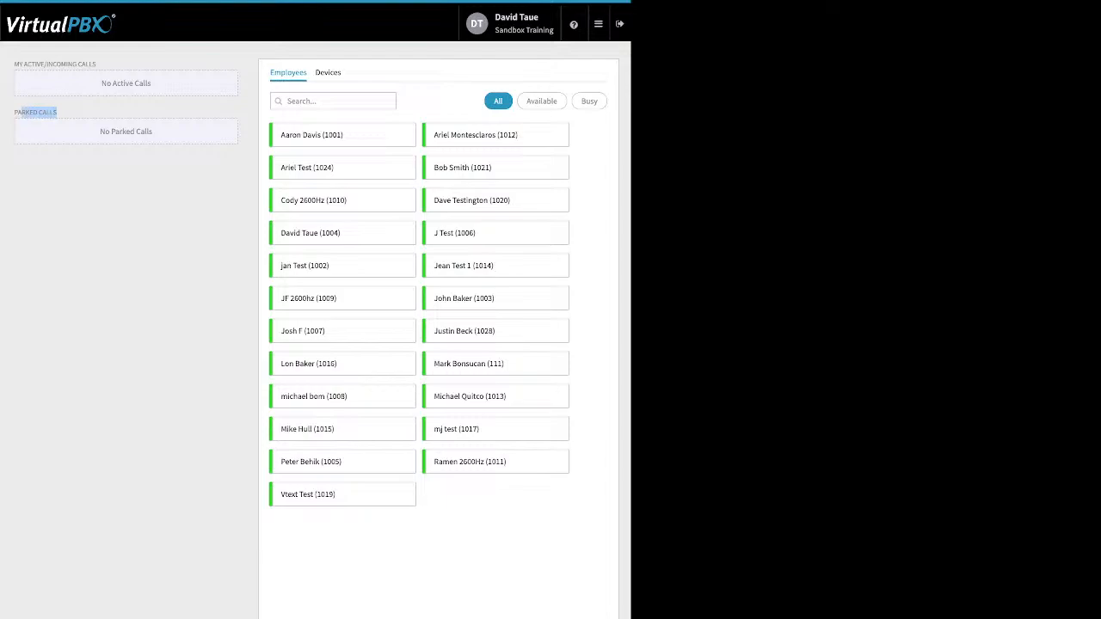
mouse_move(599, 24)
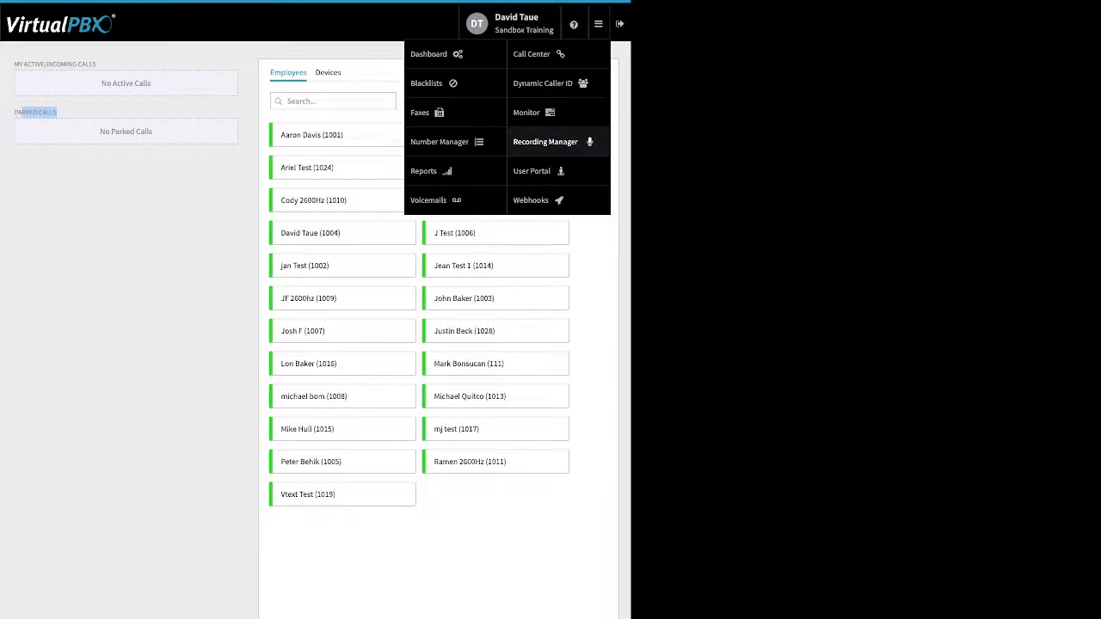
Step: Open the Webhooks app's new-webhook form, then bring up the portal apps list again
left_click(530, 200)
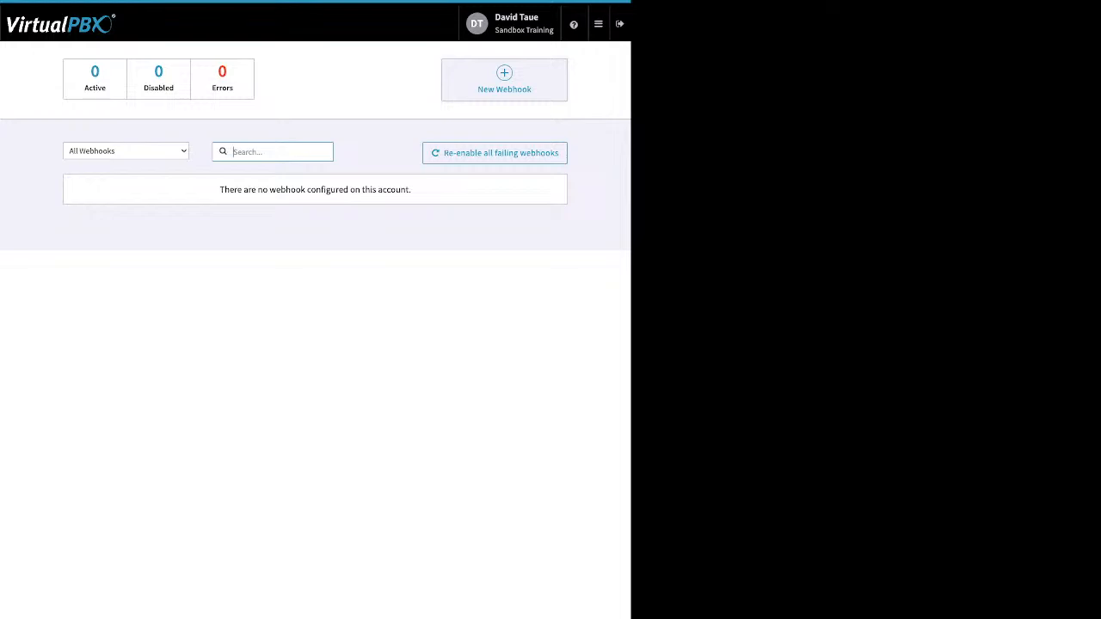
left_click(504, 79)
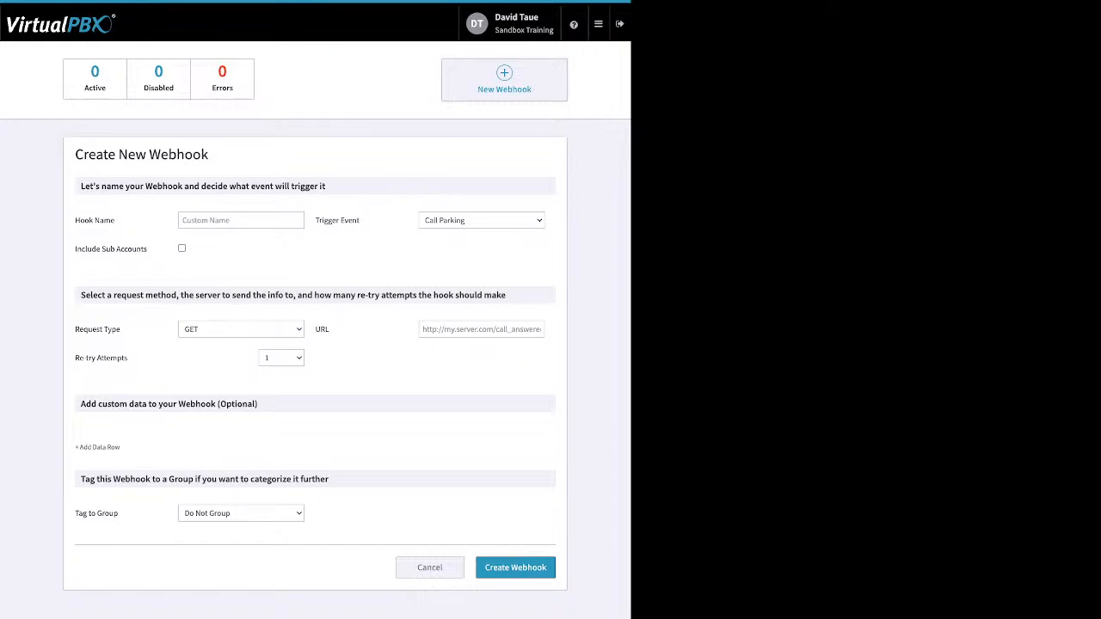
left_click(598, 24)
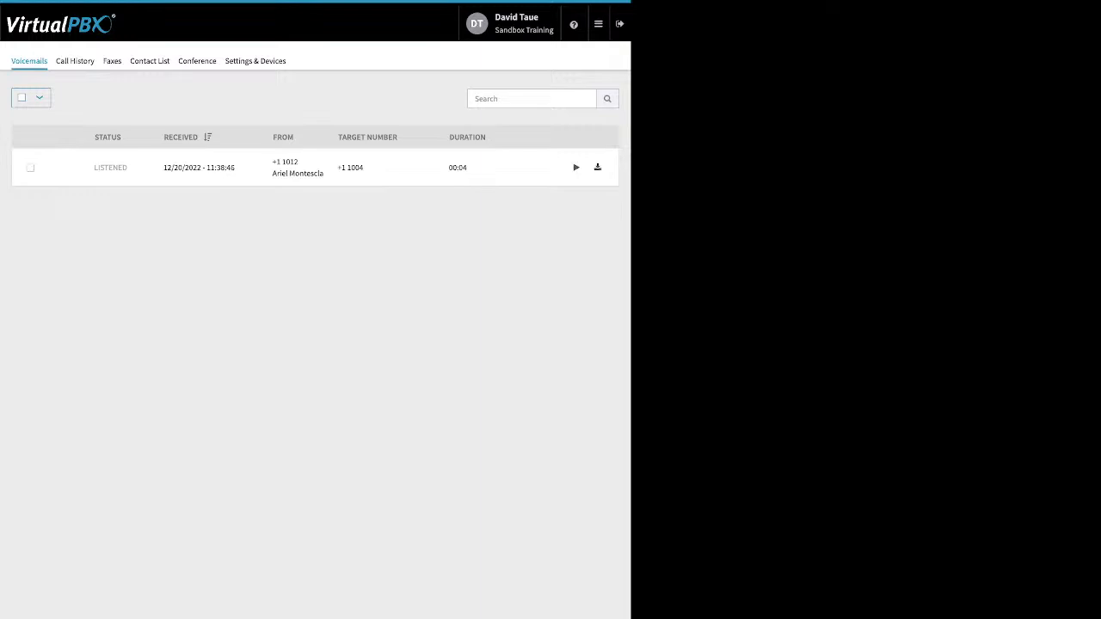
Step: Mark the selected listened voicemail as new
left_click(30, 167)
left_click(80, 97)
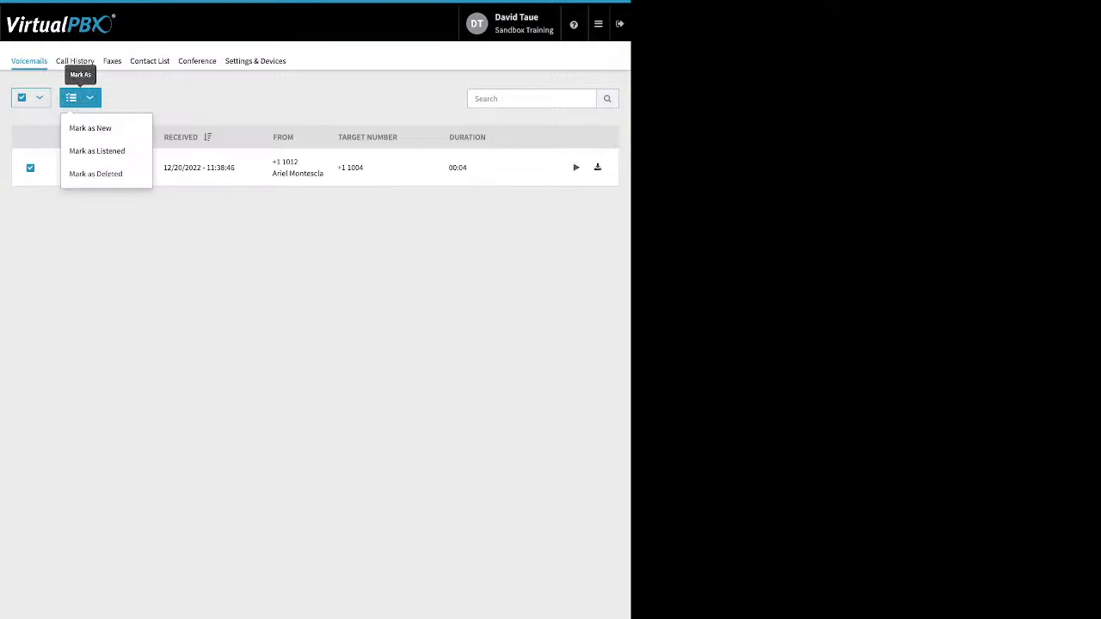
left_click(90, 128)
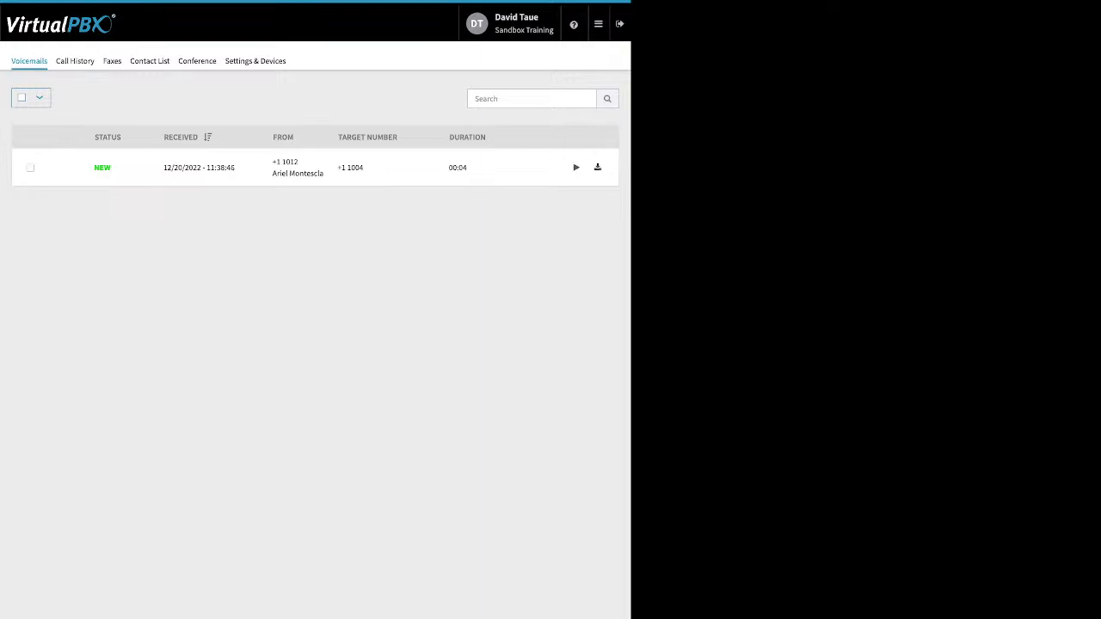
Step: Filter Call History from 11/07/2022 to 11/08/2022
left_click(75, 61)
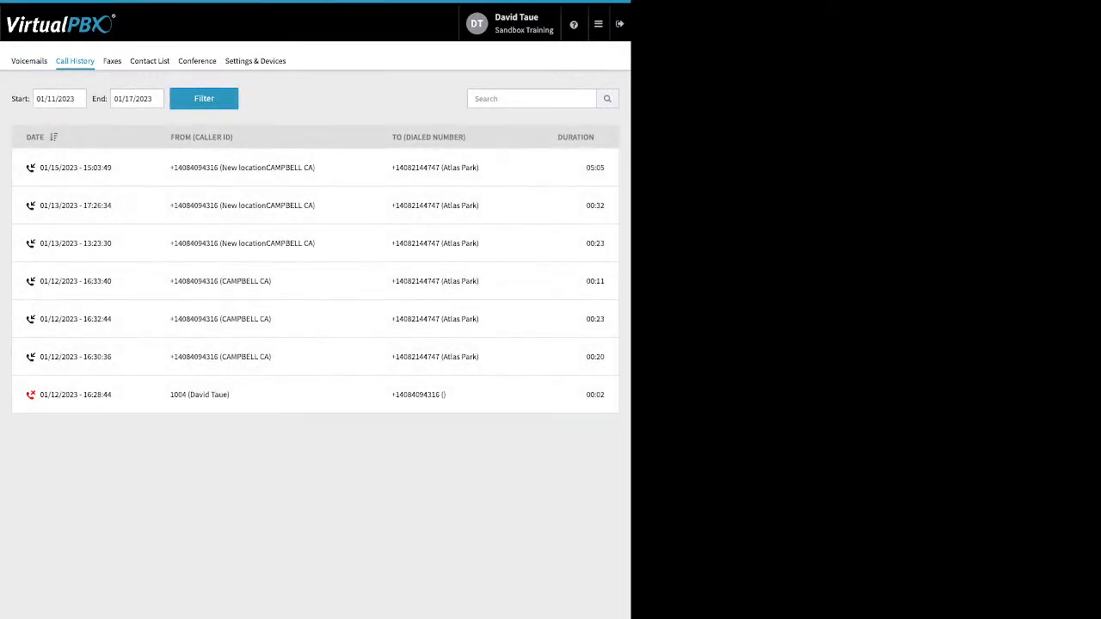
left_click(59, 98)
left_click(45, 123)
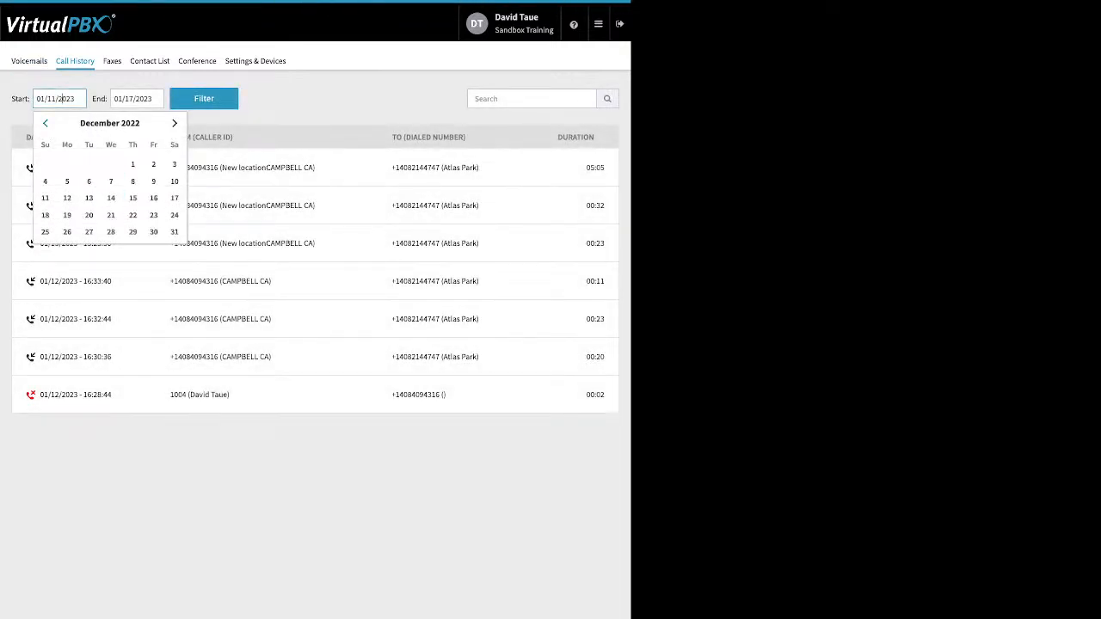
left_click(45, 123)
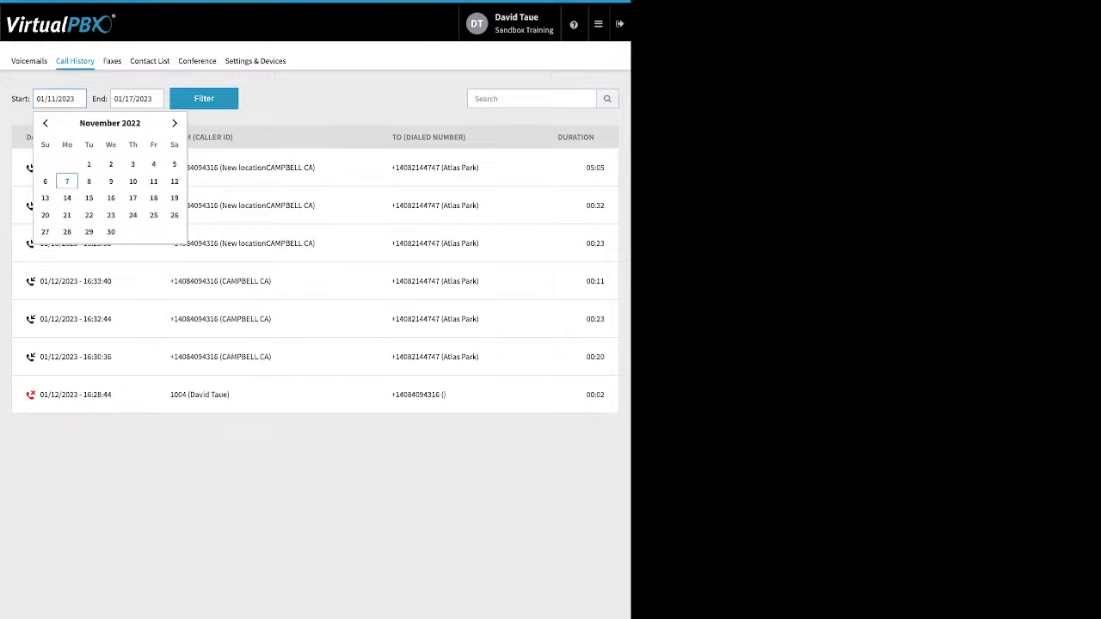
left_click(67, 181)
left_click(203, 99)
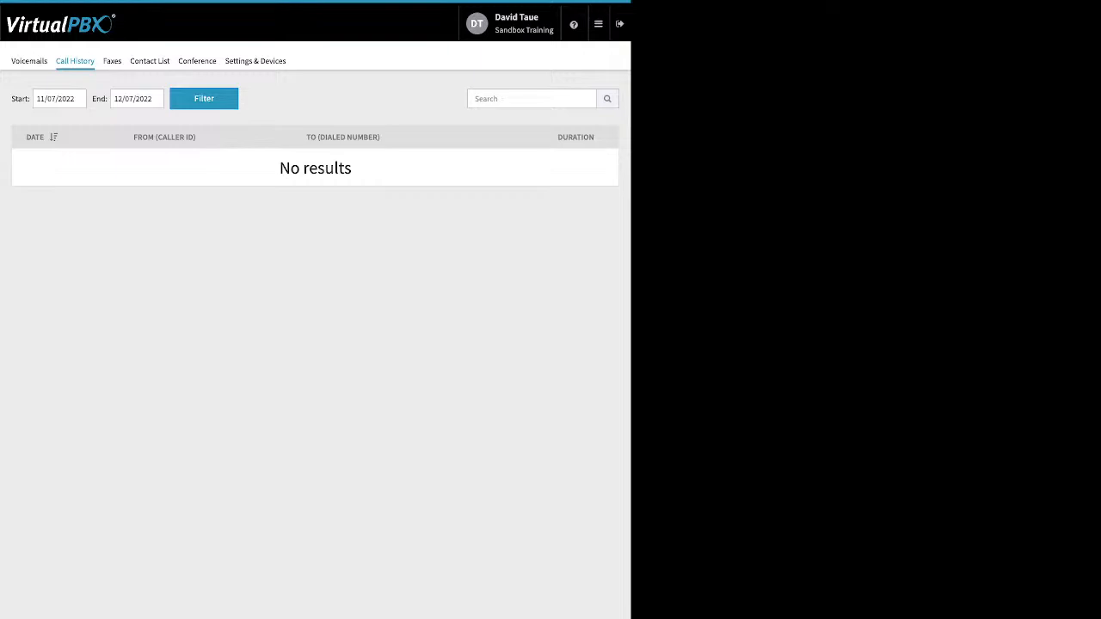
left_click(49, 99)
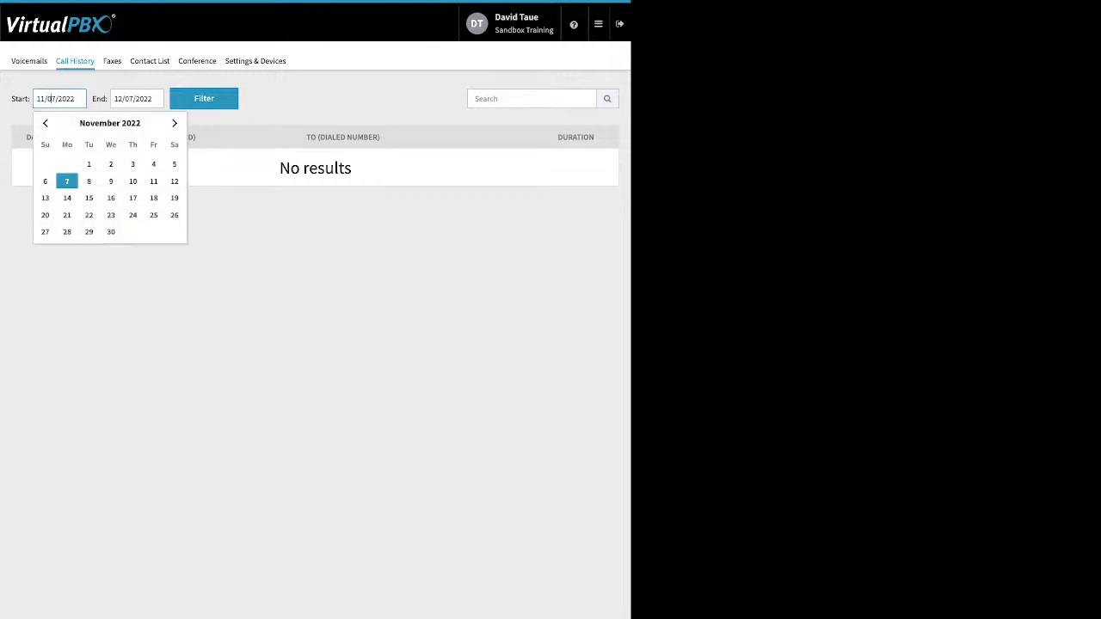
key("Tab")
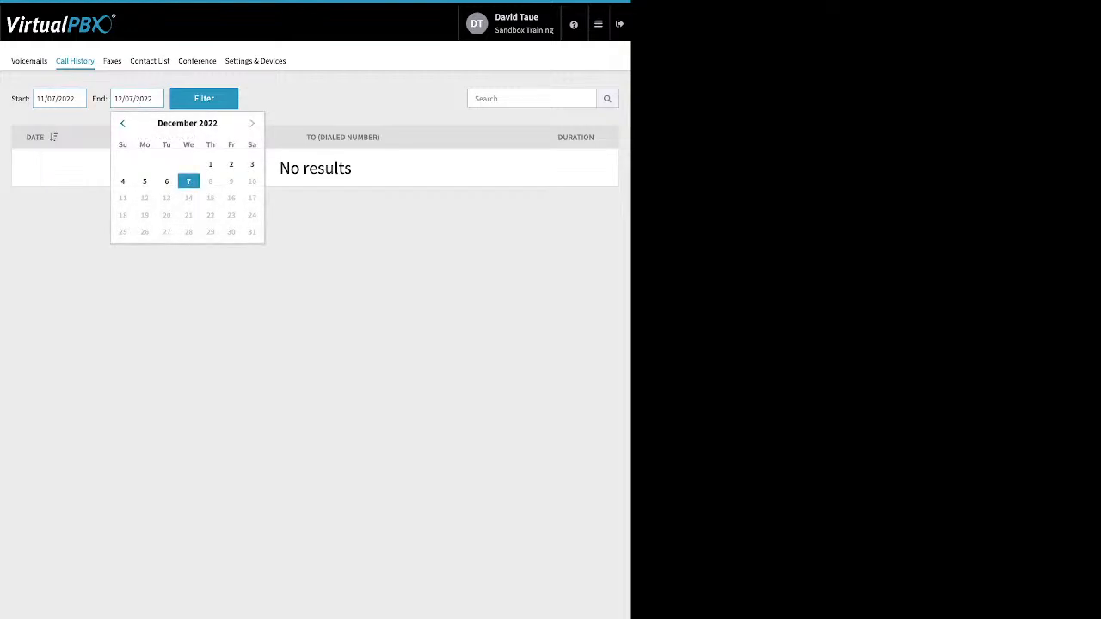
left_click(123, 123)
left_click(167, 182)
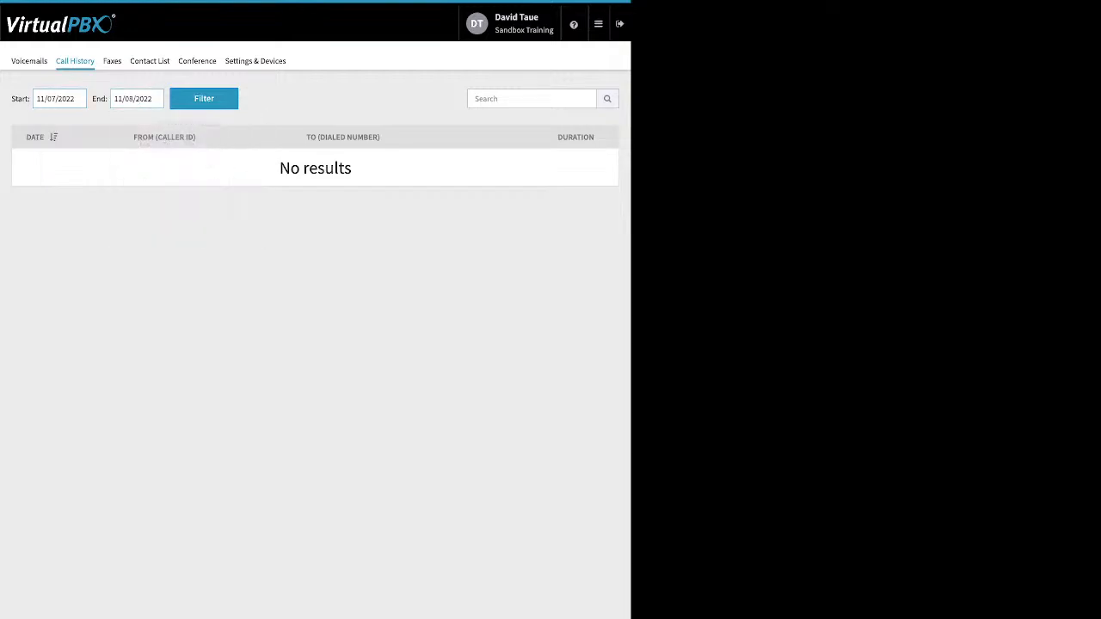
left_click(204, 99)
Step: Browse the Faxes and Contact List tabs, ending on the Conference tab
left_click(112, 61)
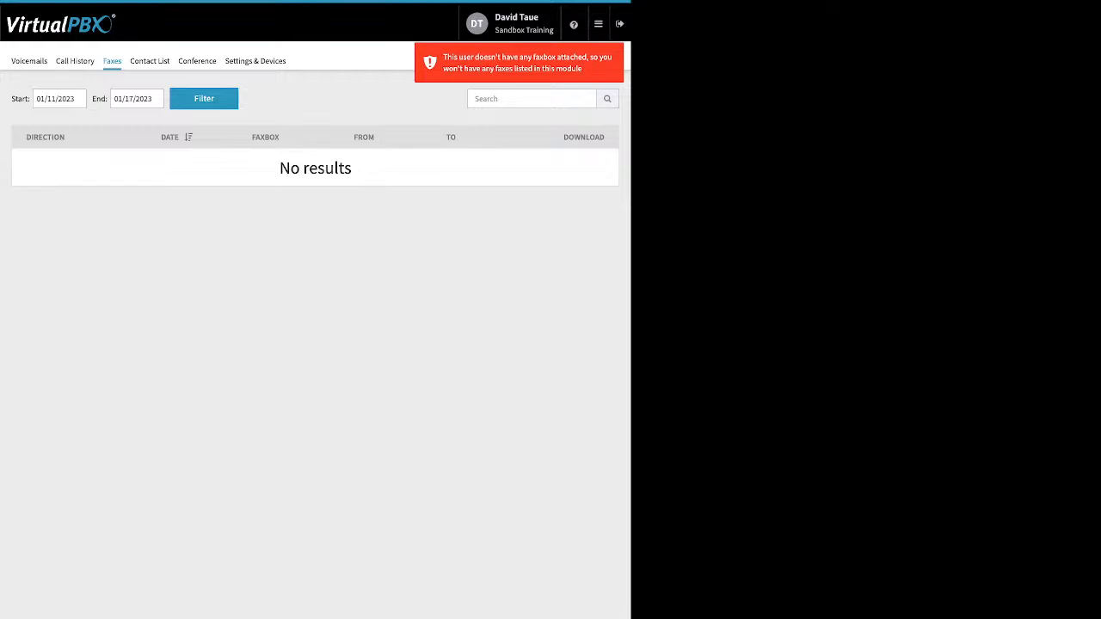
left_click(150, 61)
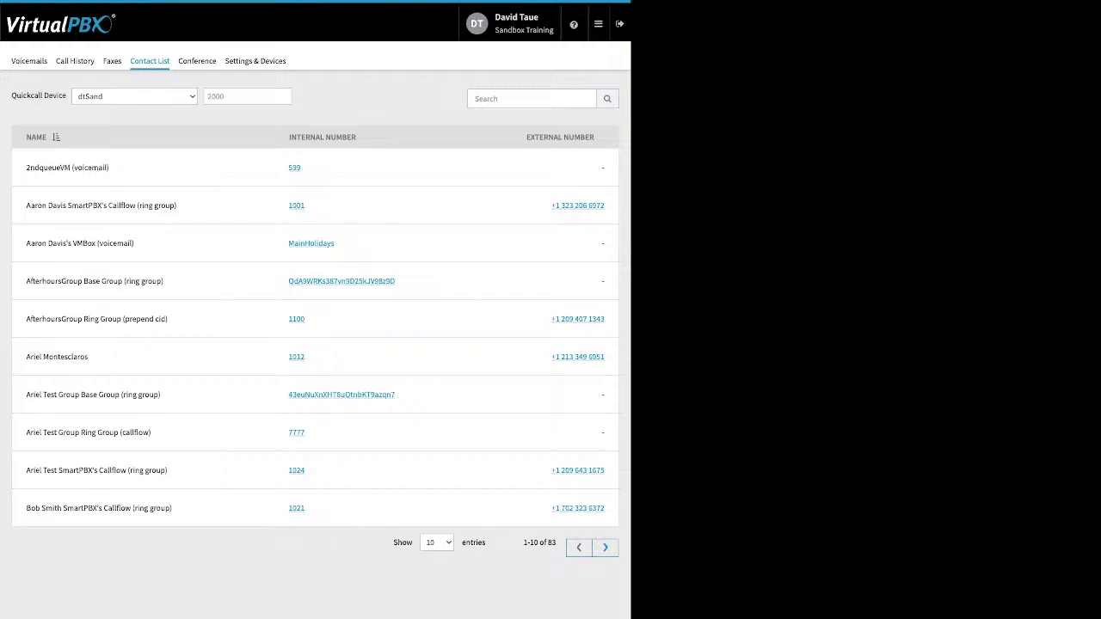
left_click(197, 61)
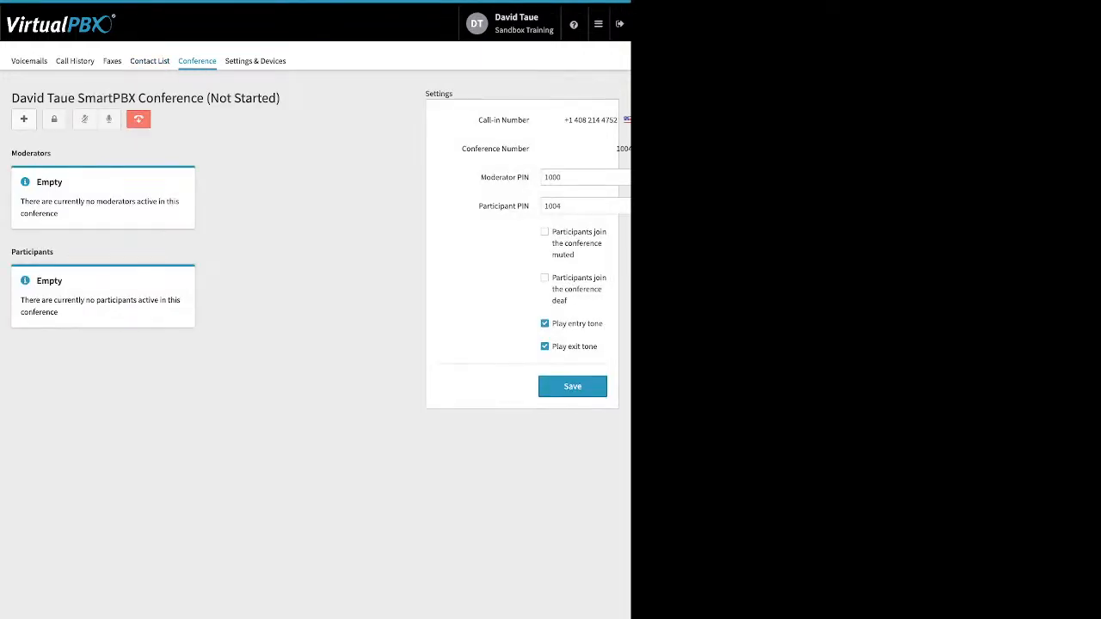
left_click_drag(480, 177, 530, 207)
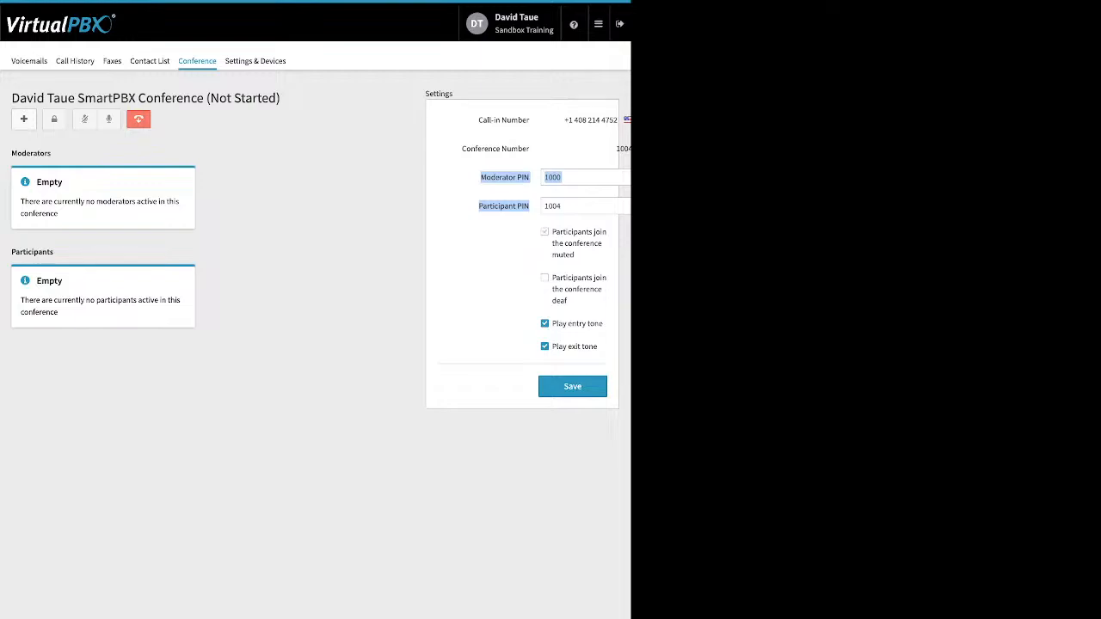
left_click_drag(552, 232, 597, 346)
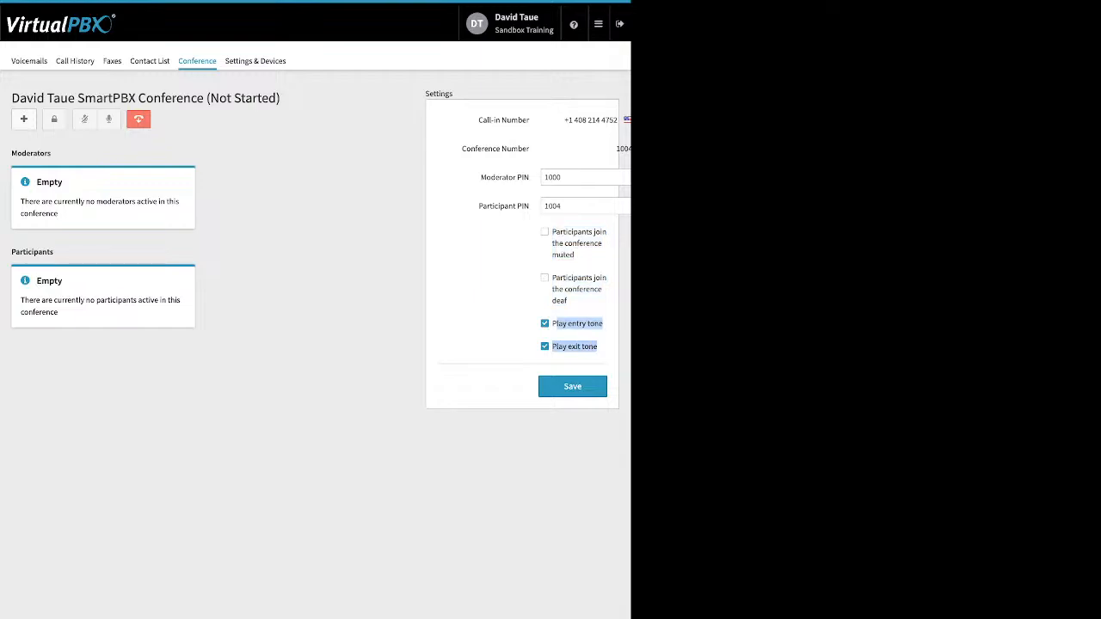
left_click(603, 354)
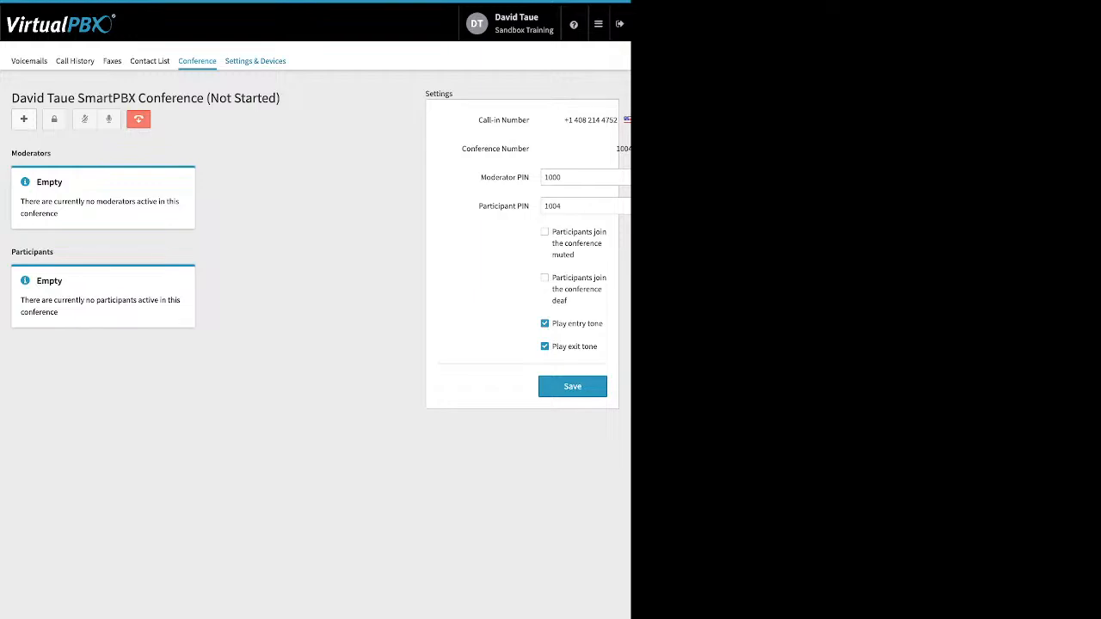
Step: Tick Enable Call Forward under Settings & Devices
left_click(254, 61)
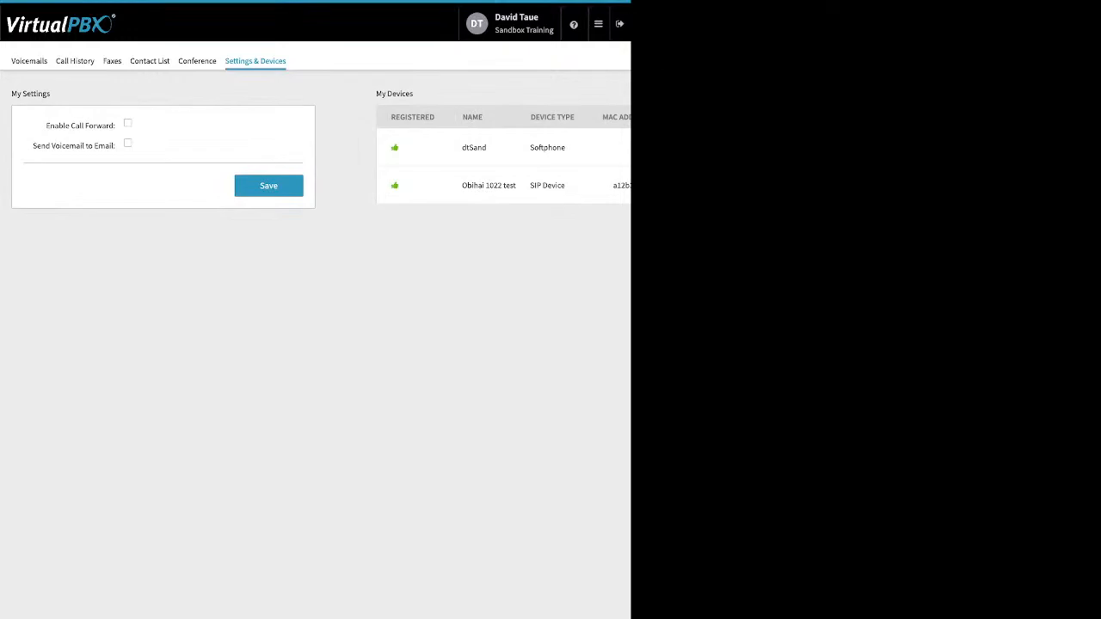
left_click_drag(46, 125, 109, 126)
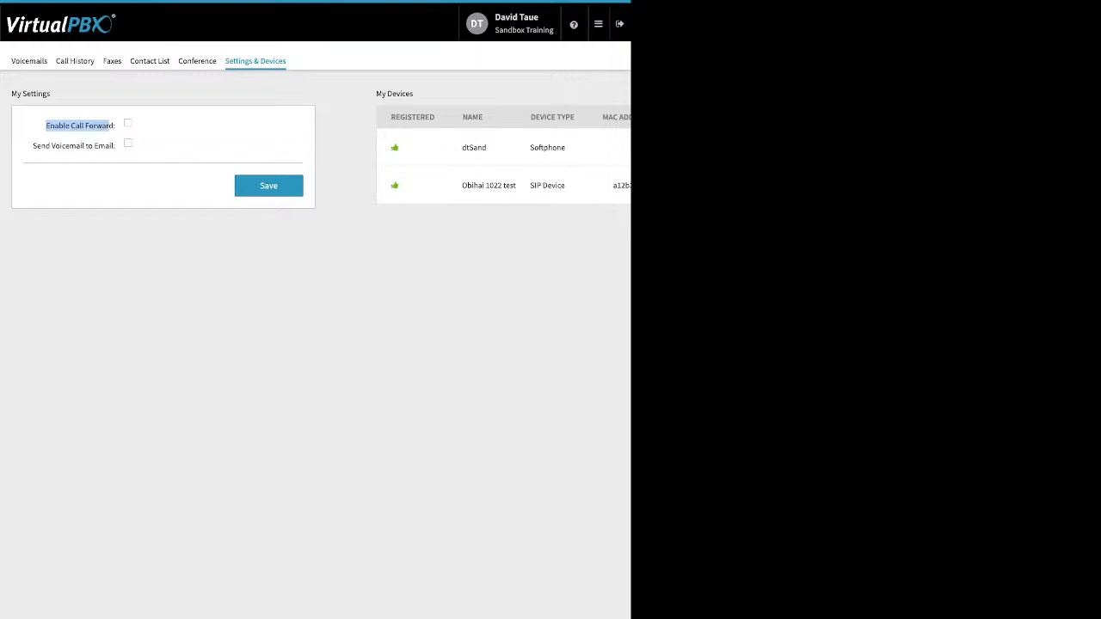
left_click(128, 123)
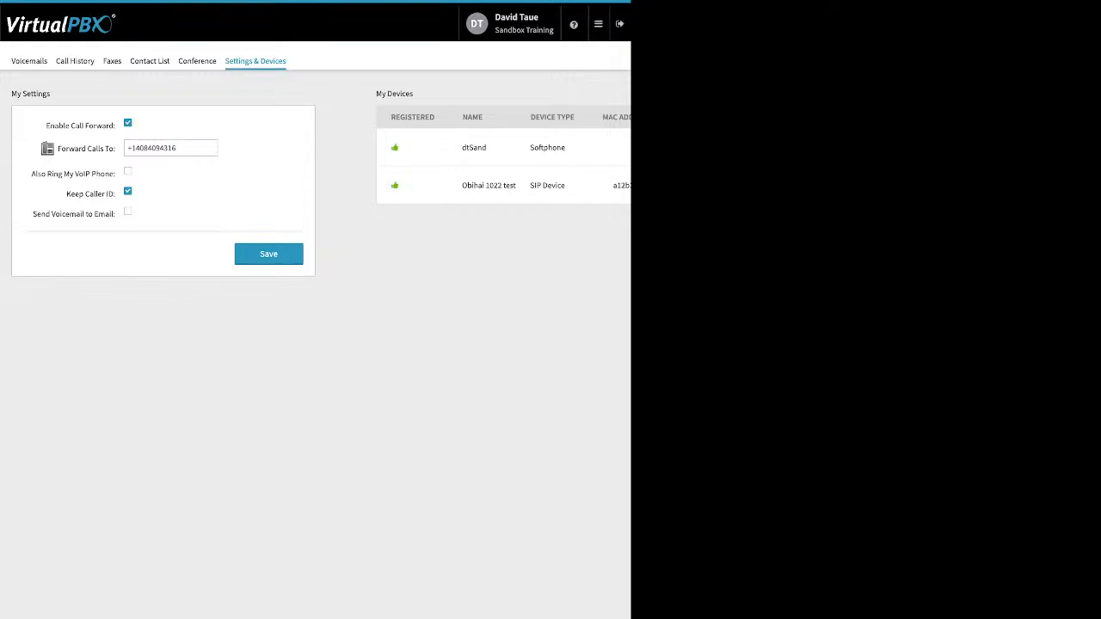
Step: Return to the Sandbox Training account Dashboard
mouse_move(599, 24)
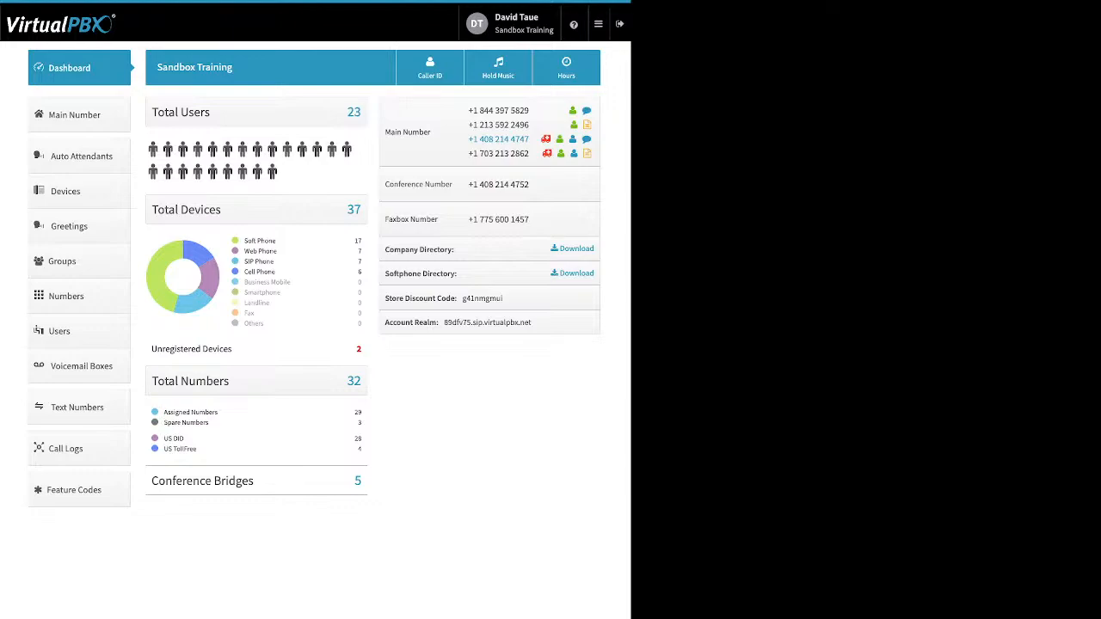
left_click(599, 25)
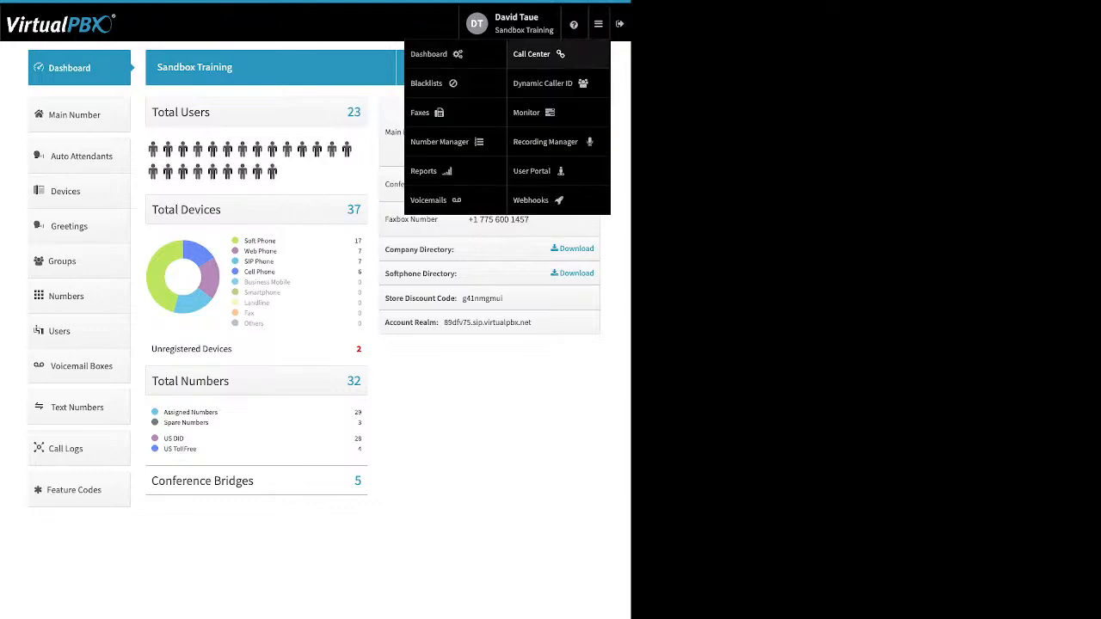
left_click(539, 54)
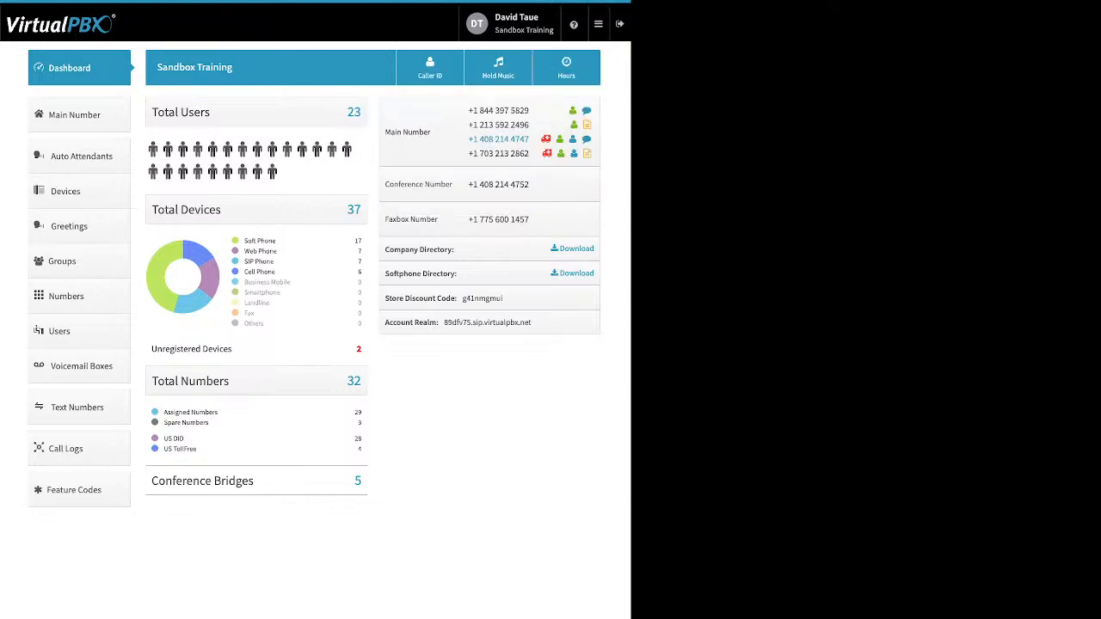